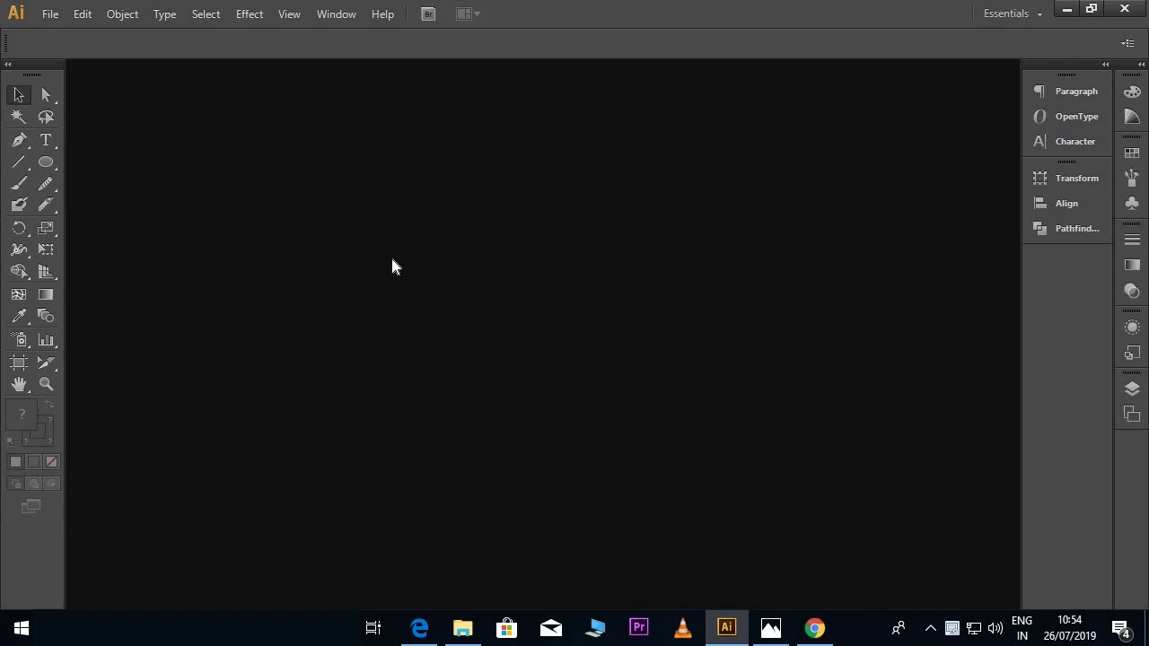
Step: Start a new document named Flyer, 8.5 × 11 in, with 0.125 in bleed
left_click(52, 15)
left_click(72, 31)
type("Flyer")
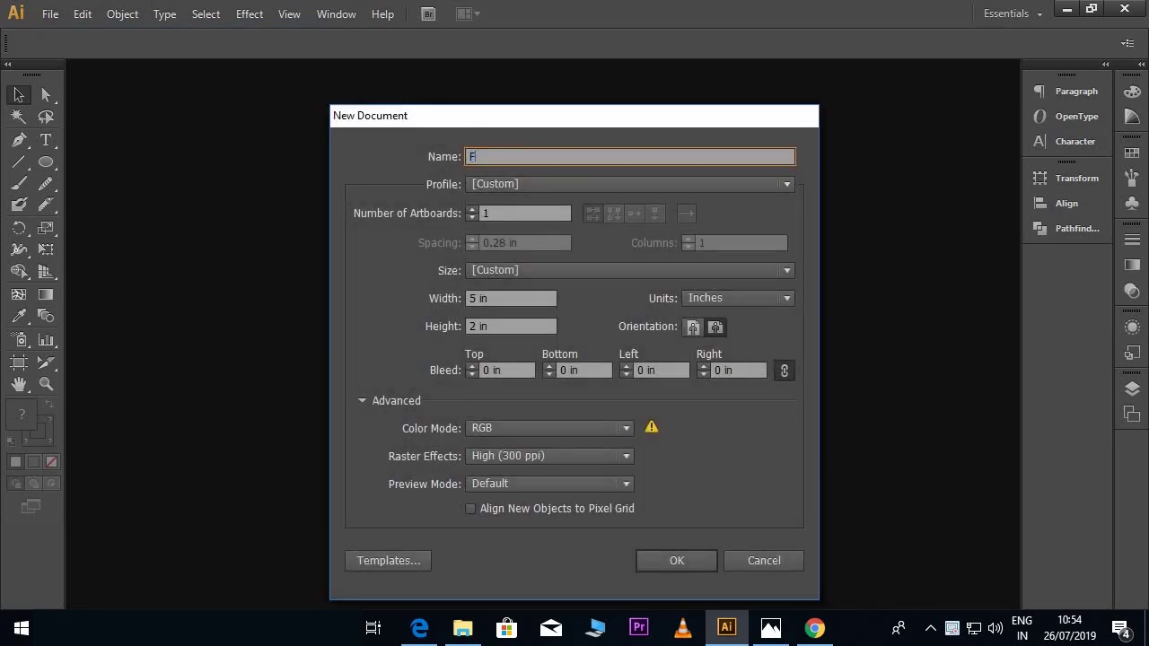
left_click(503, 299)
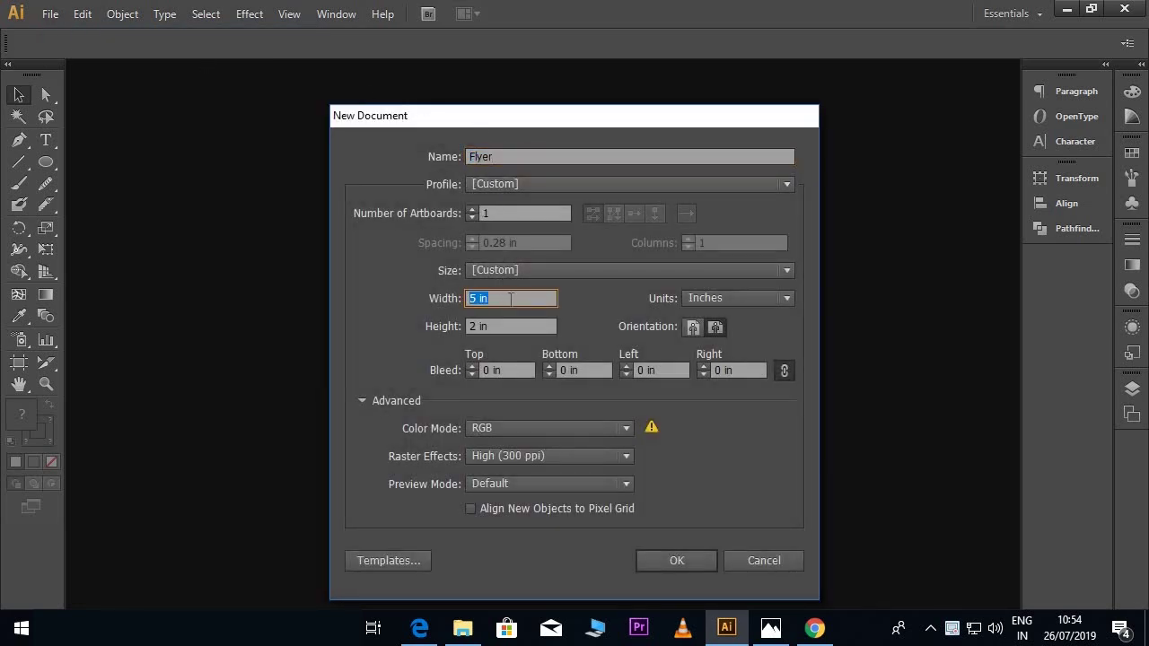
type("8.5")
left_click(522, 326)
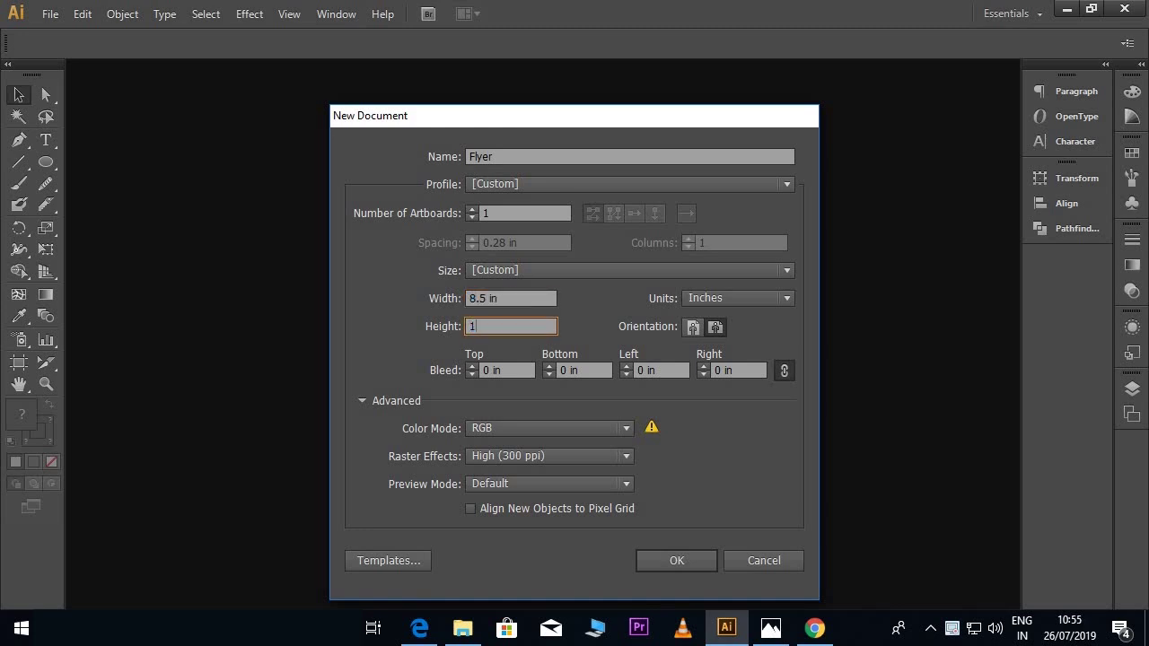
type("11")
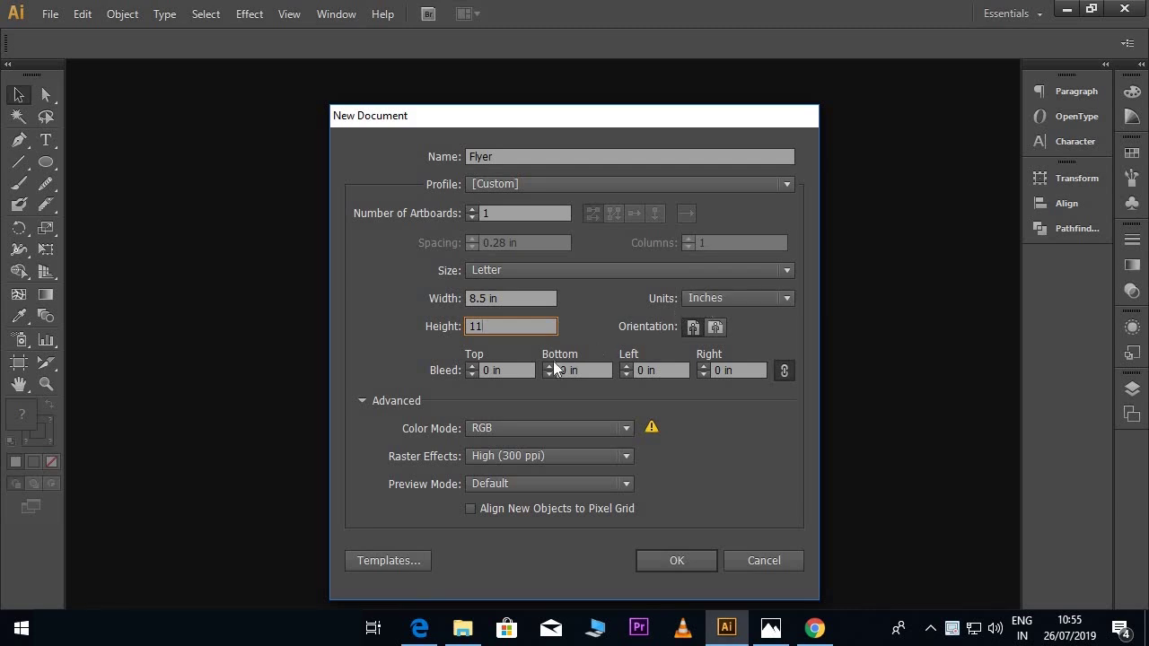
left_click(516, 370)
type(".125")
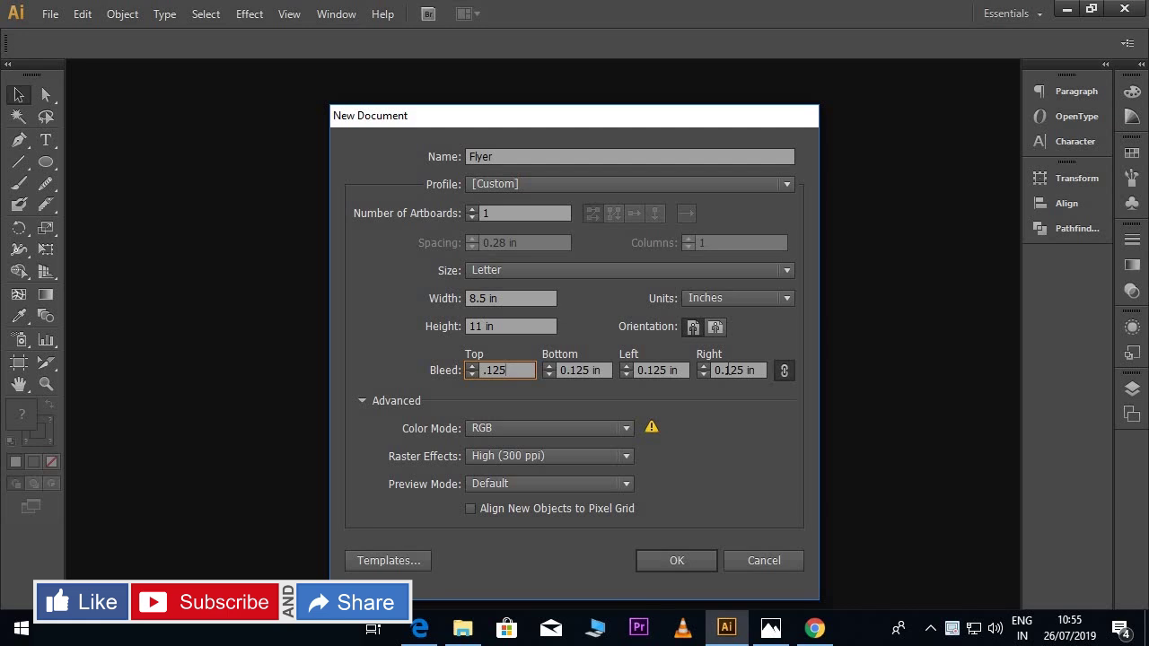
Step: Keep RGB colour mode and High (300 ppi) raster effects, and create the document
left_click(542, 430)
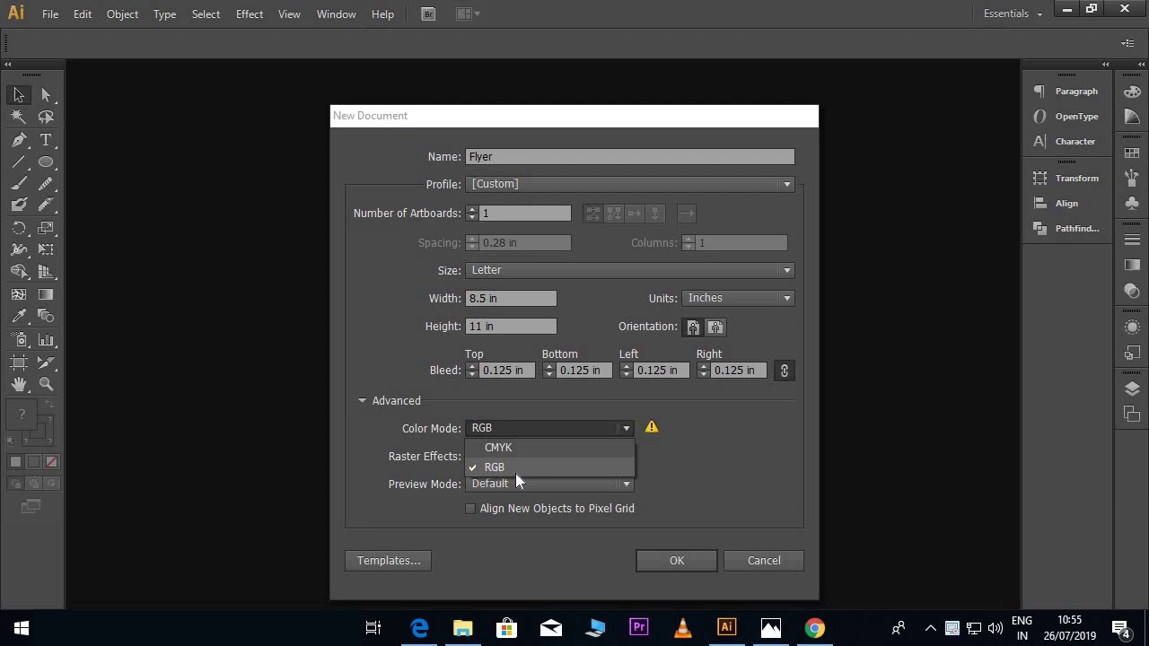
left_click(512, 470)
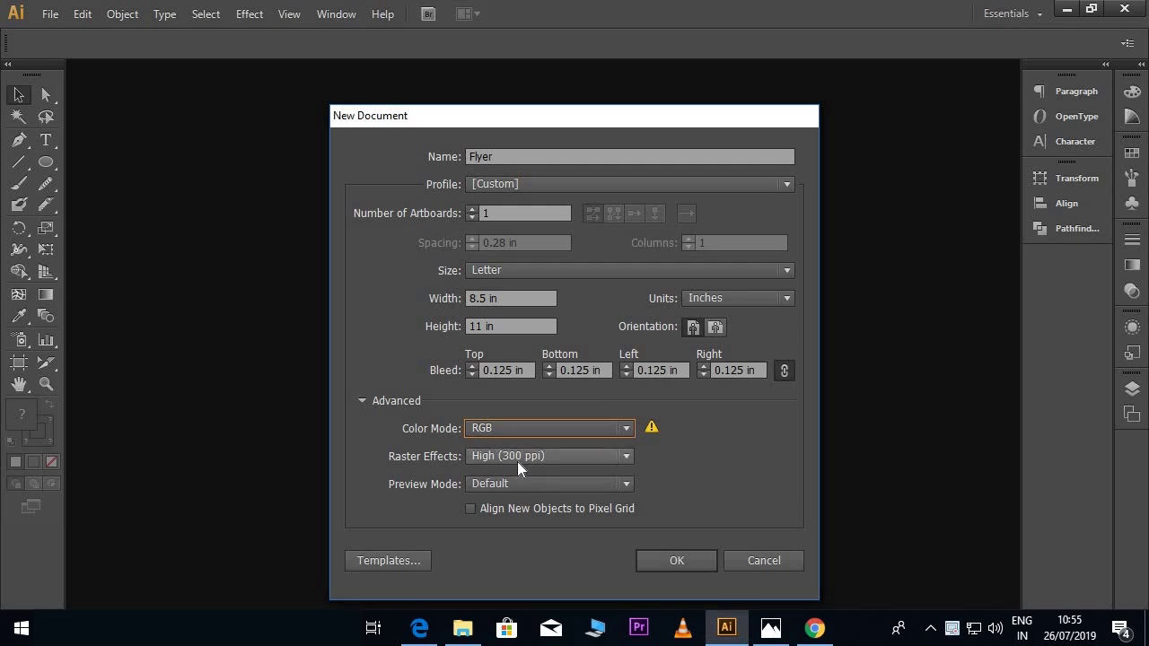
left_click(518, 462)
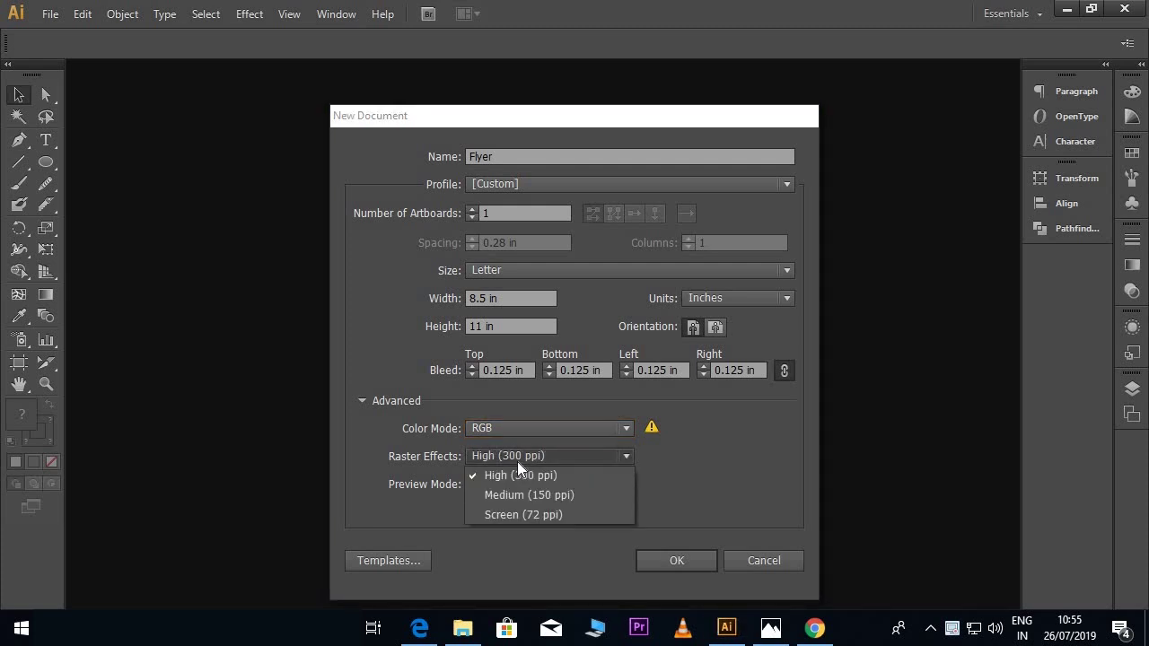
left_click(517, 462)
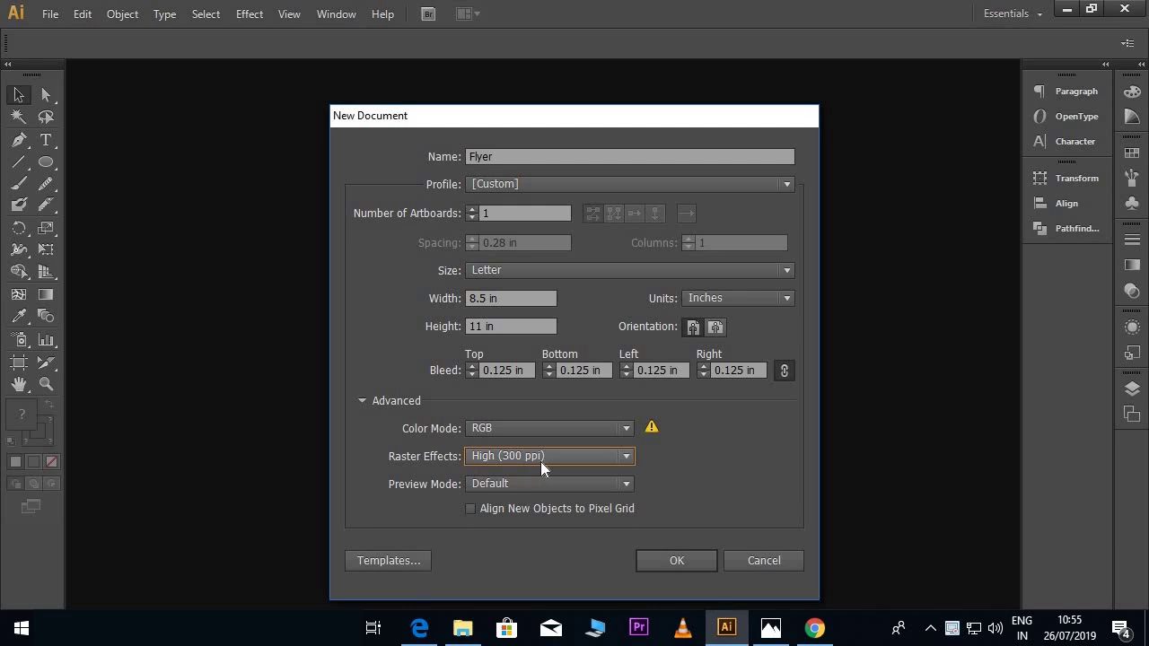
left_click(669, 558)
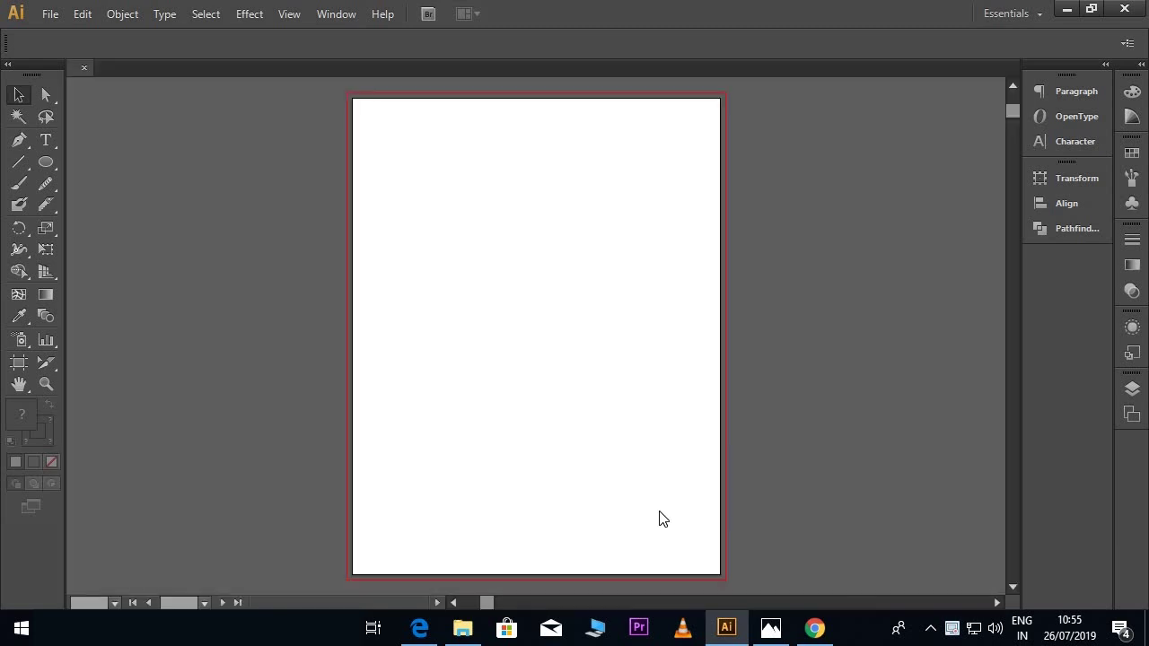
Step: Draw a large circle and move it over the artboard's top-left corner
scroll(286, 245, "up", 3)
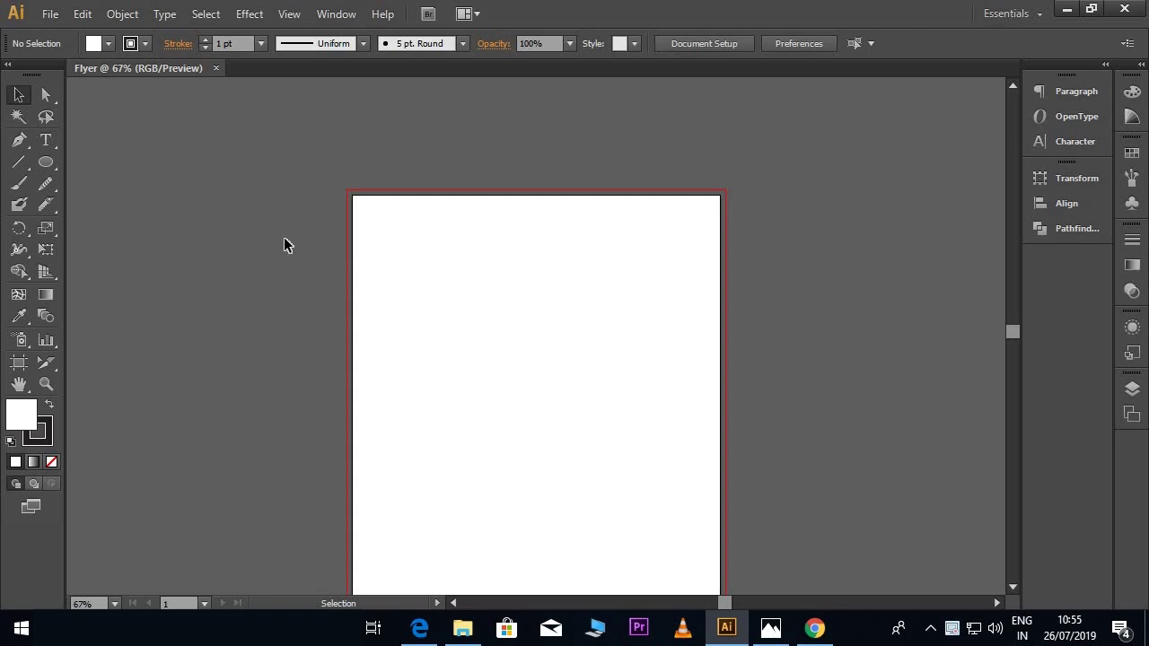
left_click(46, 162)
left_click_drag(258, 141, 440, 375)
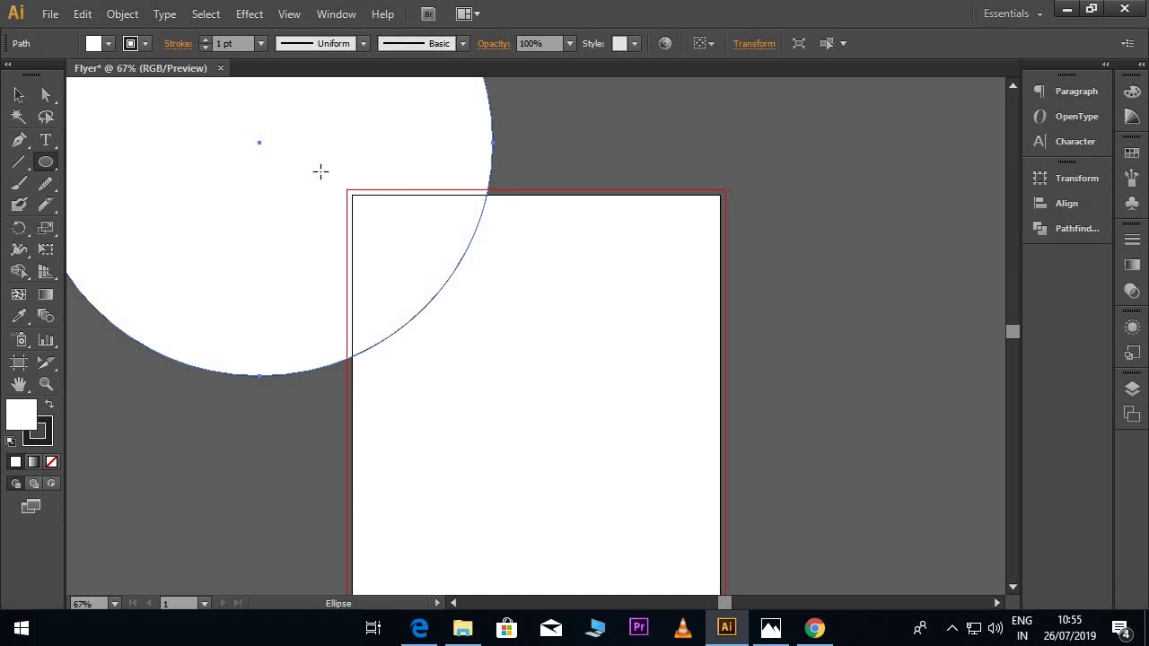
left_click(19, 94)
mouse_move(210, 174)
left_mouse_down()
mouse_move(437, 384)
mouse_move(380, 305)
left_mouse_up()
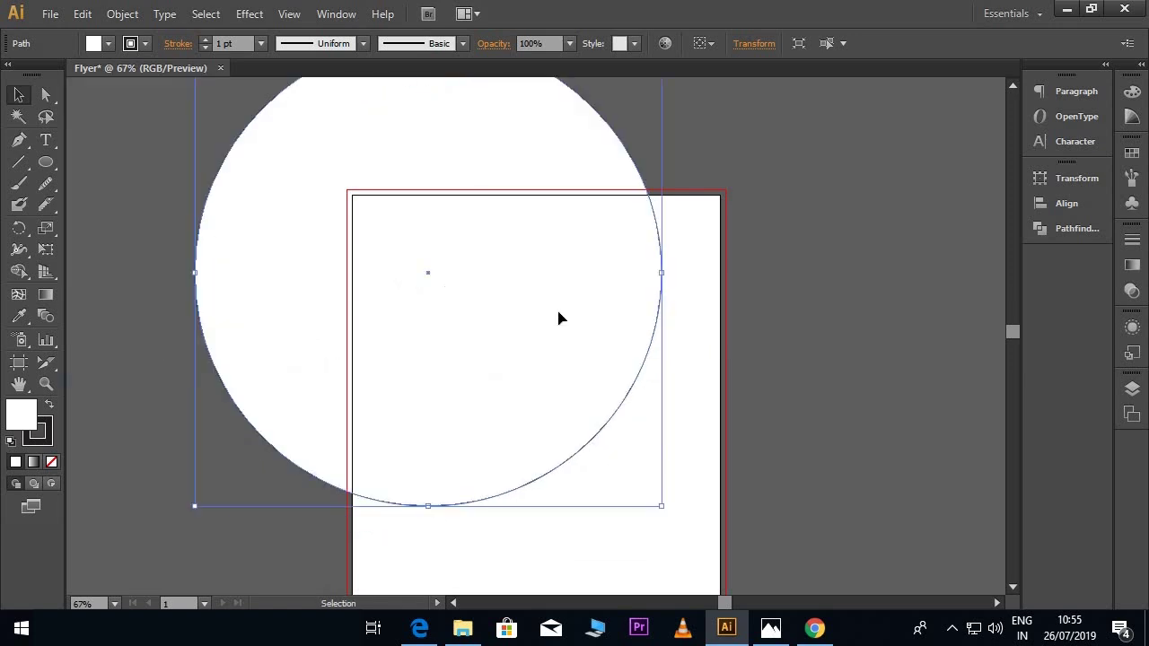
Step: Make the circle black-filled with no outline
scroll(561, 319, "down", 2)
scroll(567, 320, "down", 3)
scroll(564, 315, "up", 5)
left_click_drag(564, 328, 544, 284)
scroll(544, 282, "down", 2)
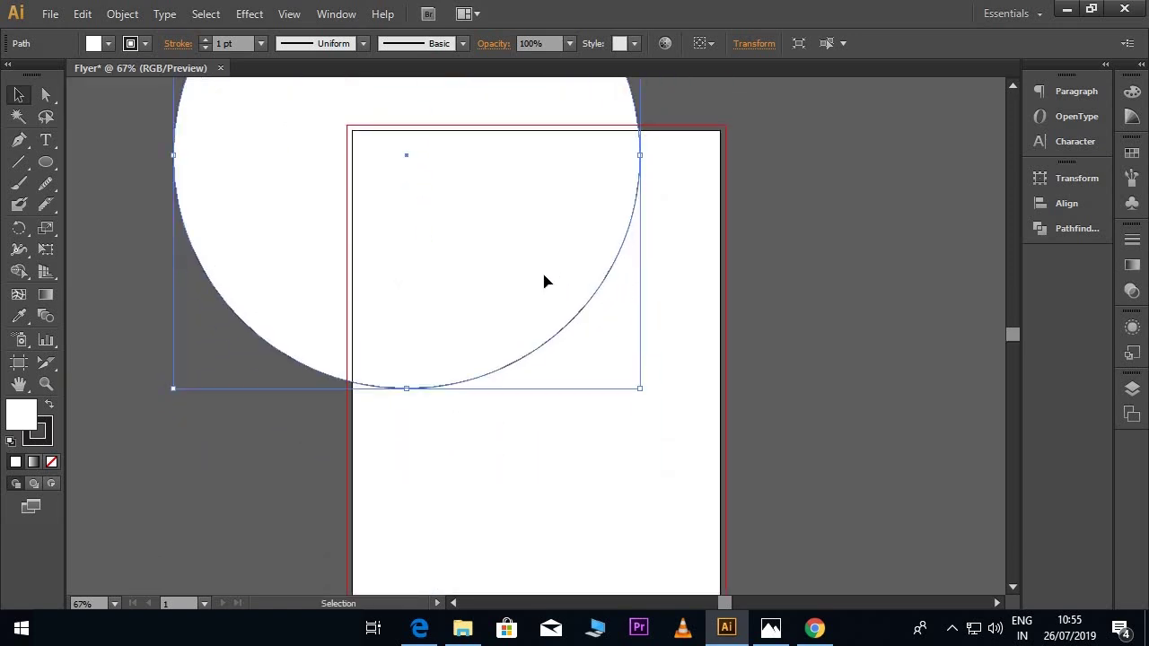
scroll(544, 282, "down", 1)
scroll(544, 284, "up", 1)
scroll(544, 283, "up", 5)
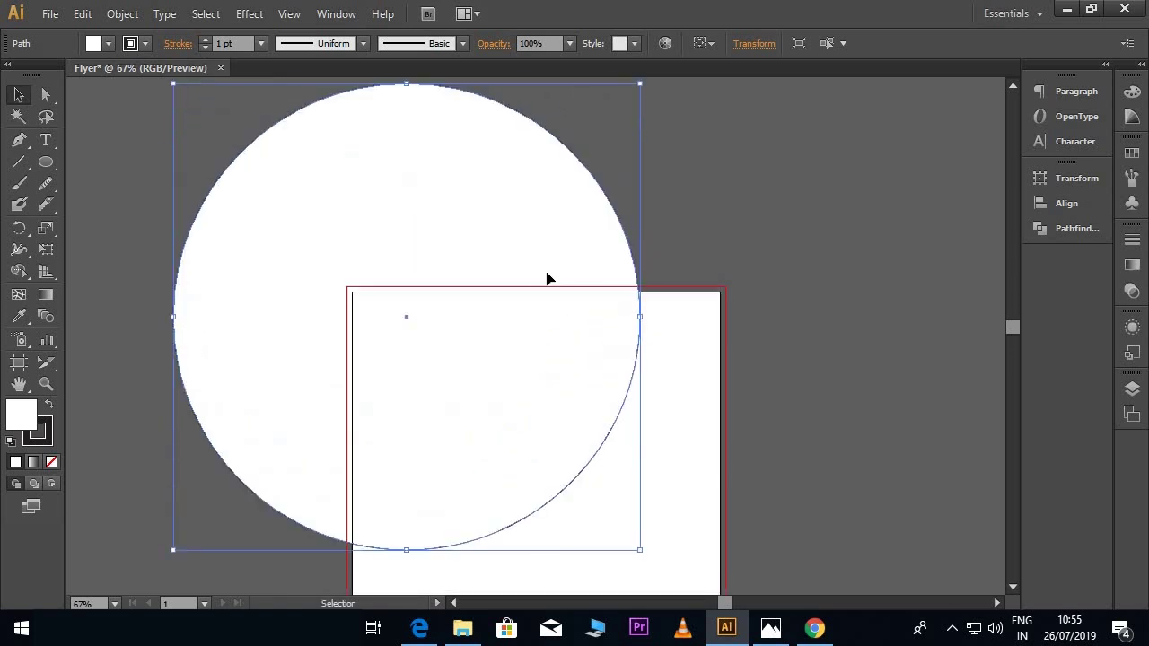
left_click(50, 404)
left_click(49, 437)
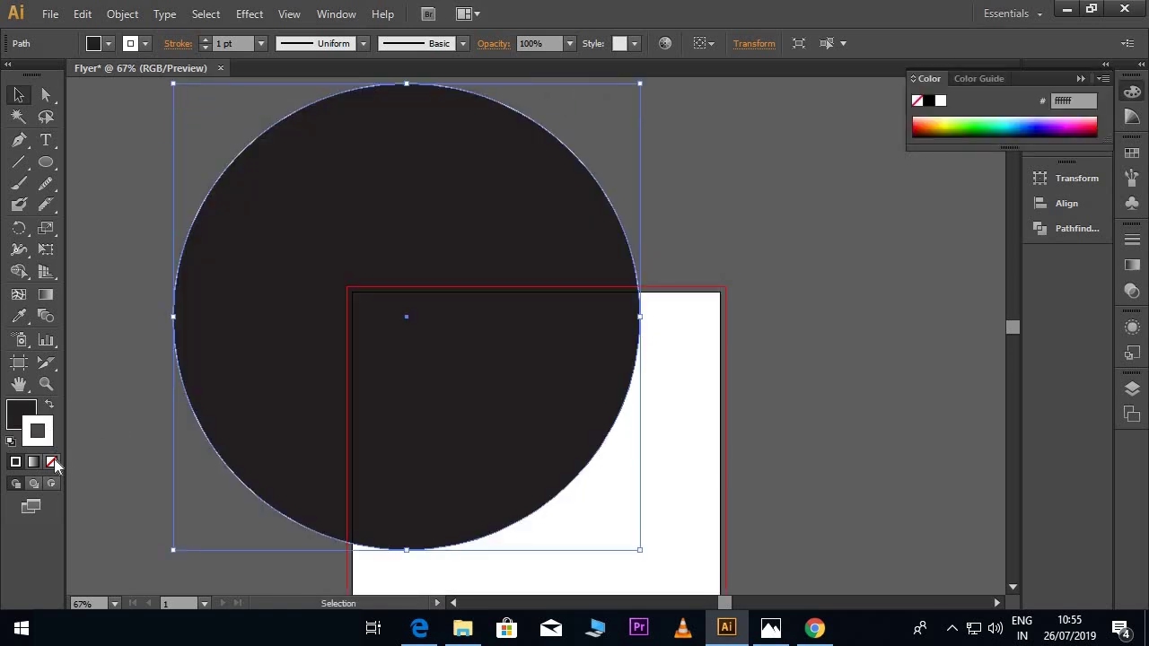
left_click(51, 461)
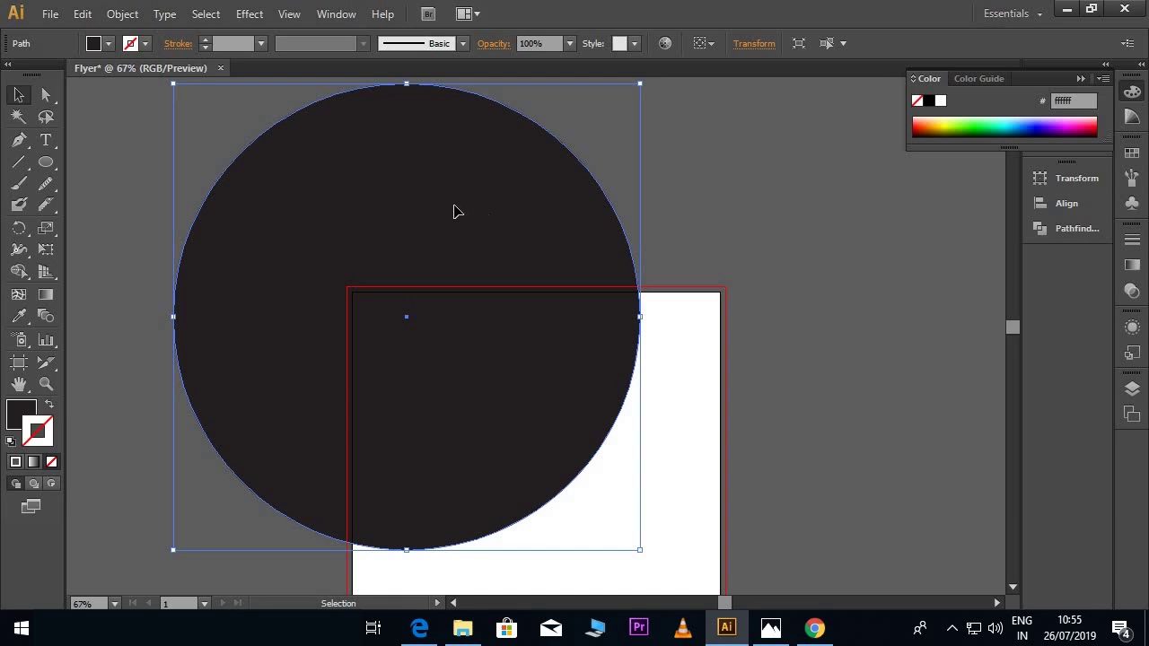
Step: Copy and paste the black circle, placing the copy over the original
left_click(81, 14)
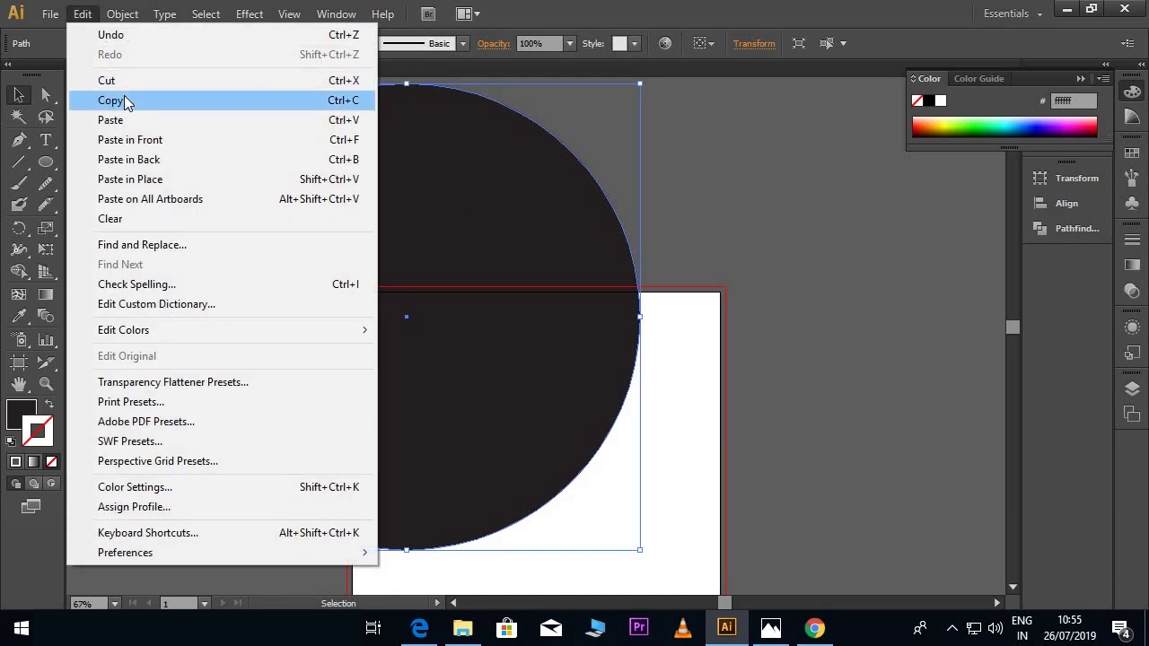
left_click(111, 100)
left_click(81, 14)
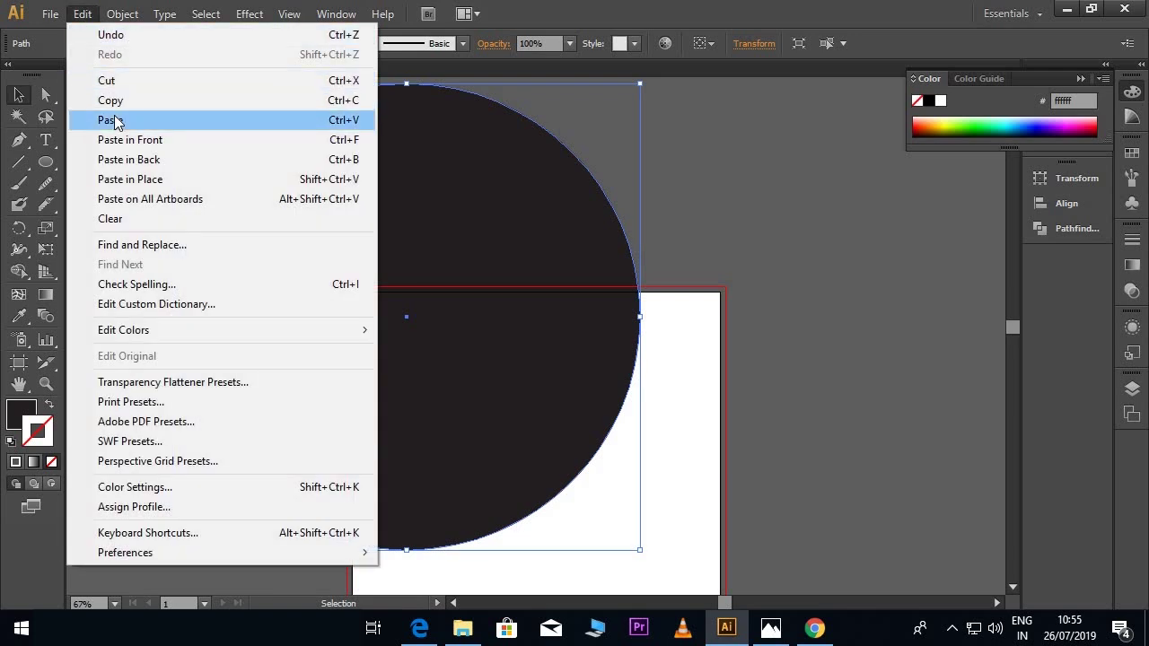
left_click(115, 122)
left_click_drag(718, 269, 577, 228)
left_click_drag(583, 321, 587, 321)
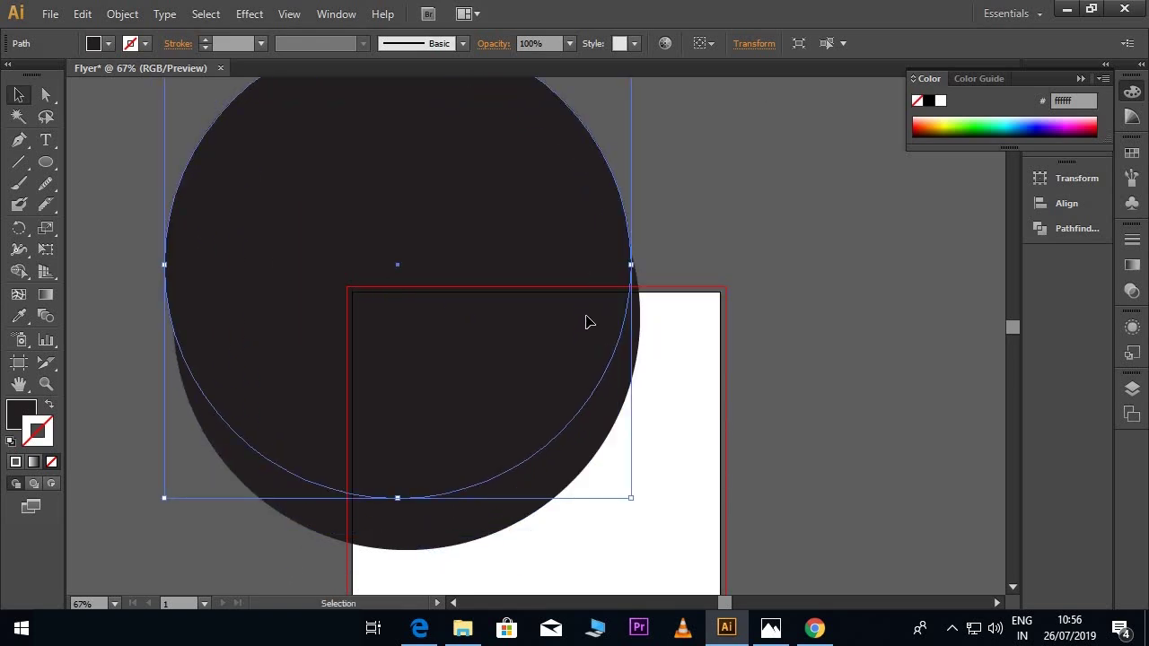
scroll(589, 322, "up", 1)
left_click_drag(585, 372, 581, 405)
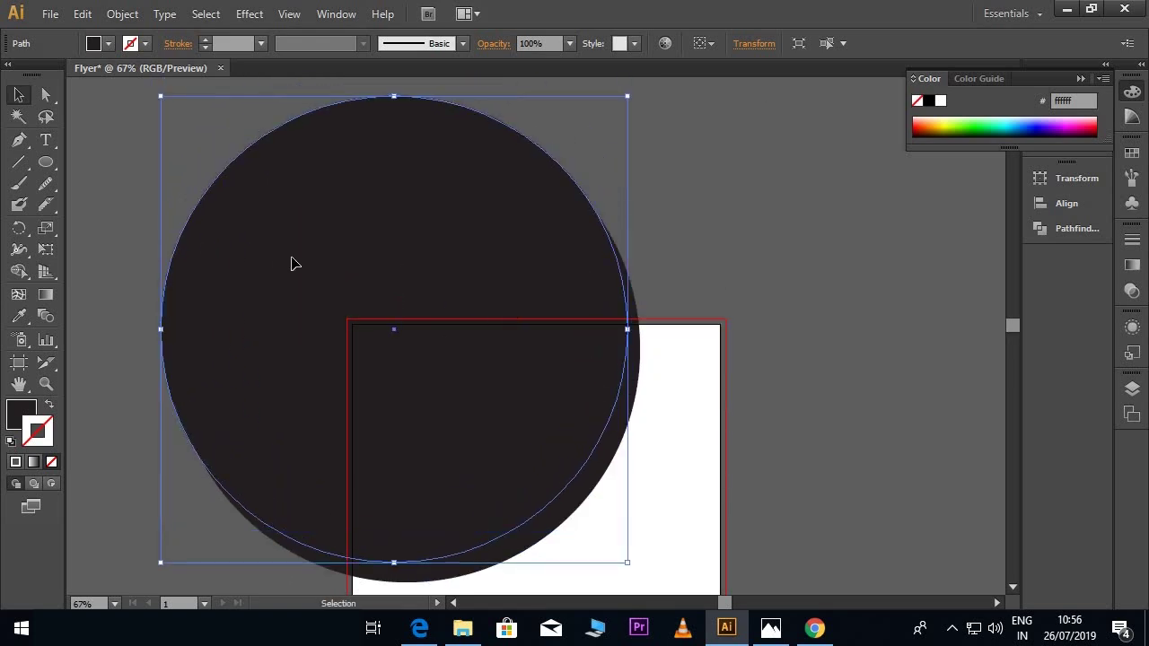
Step: Give the copy a thin white outline and shrink it slightly inside the original
left_click(940, 100)
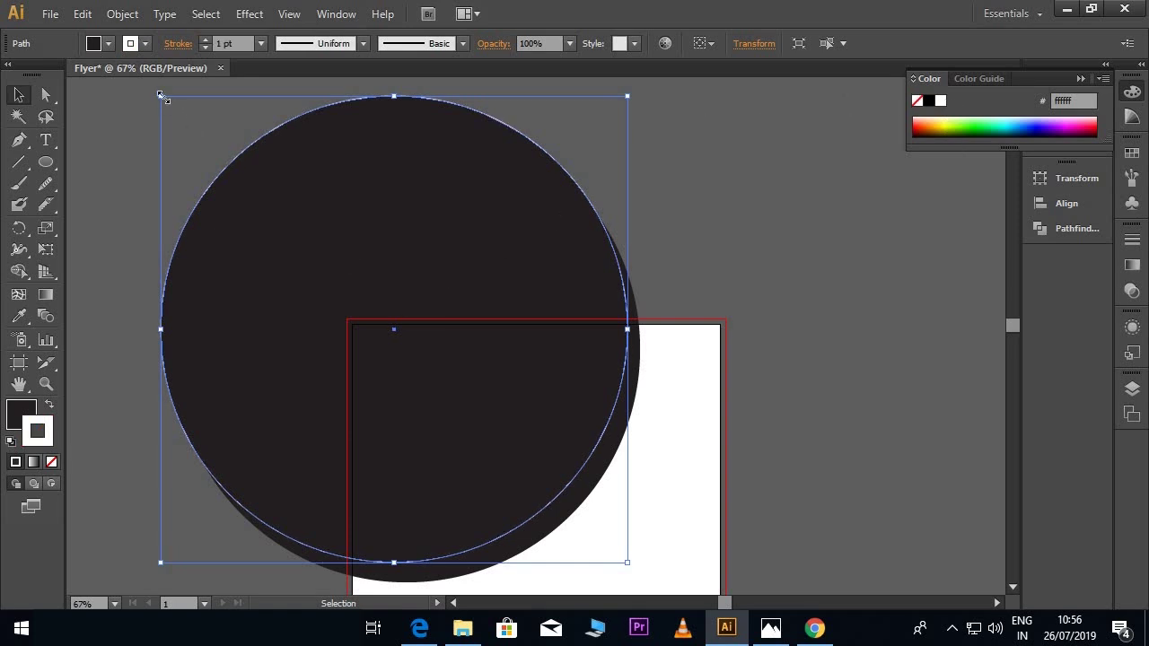
left_click_drag(160, 96, 203, 140)
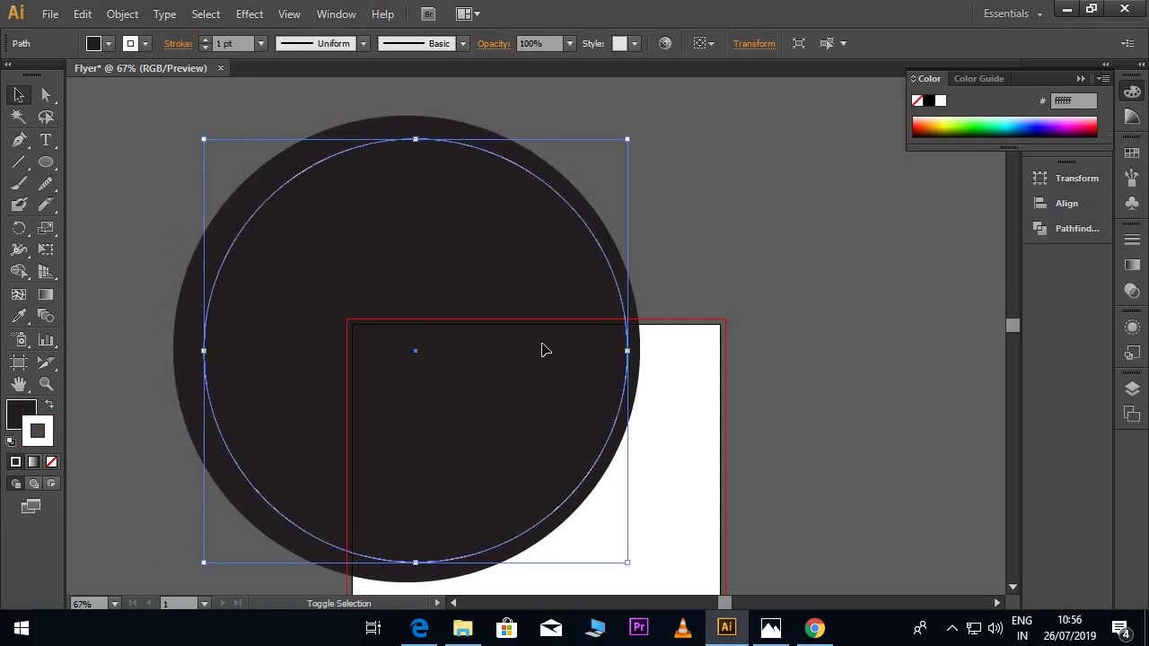
scroll(580, 350, "down", 1)
left_click_drag(531, 368, 545, 383)
key("Right")
key("Right")
key("Right")
key("Right")
key("Right")
key("Right")
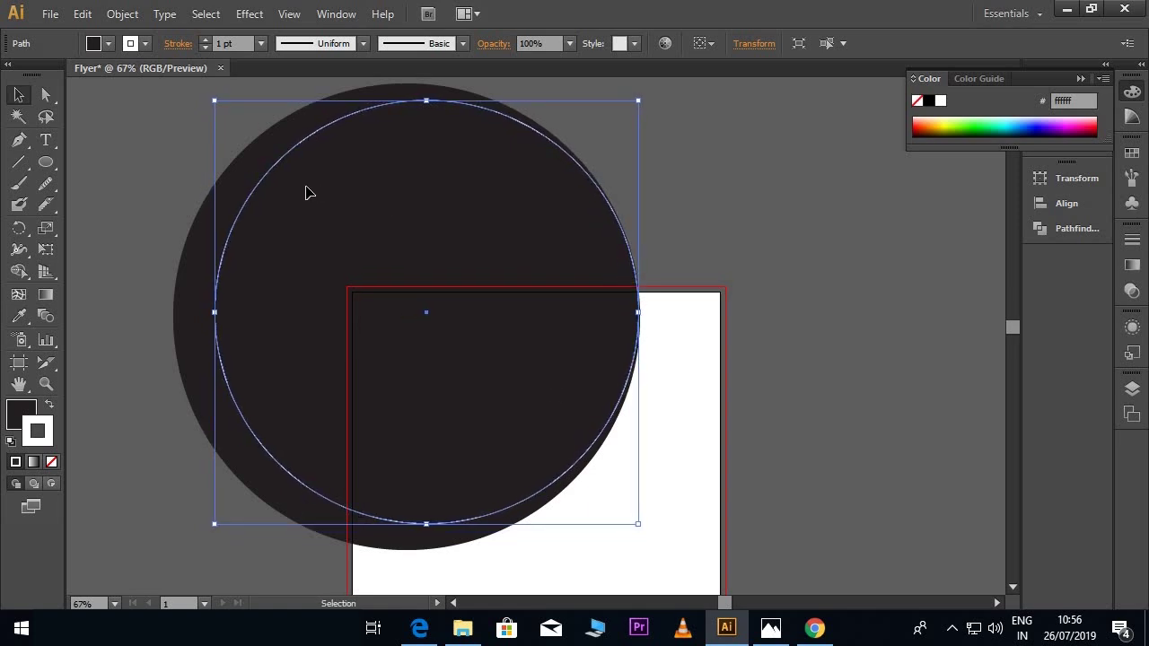
Step: Select both the white-outlined circle and the large black circle
left_click(718, 280)
scroll(726, 278, "down", 1)
scroll(727, 277, "down", 1)
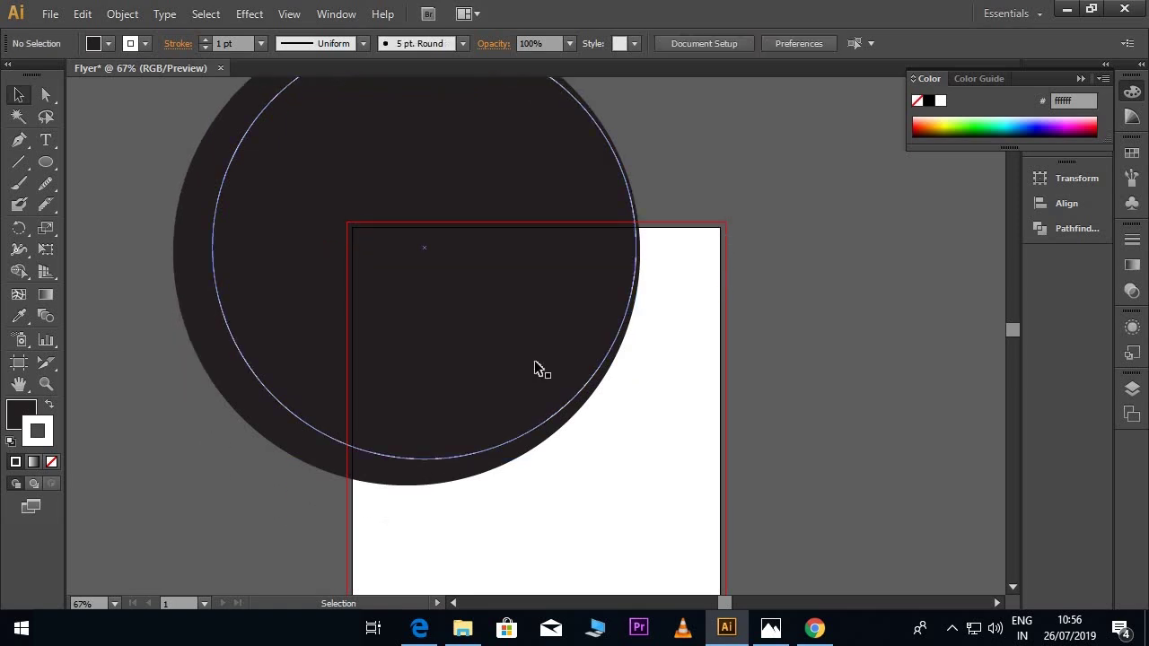
left_click(538, 368)
left_click(695, 359)
scroll(714, 361, "up", 1)
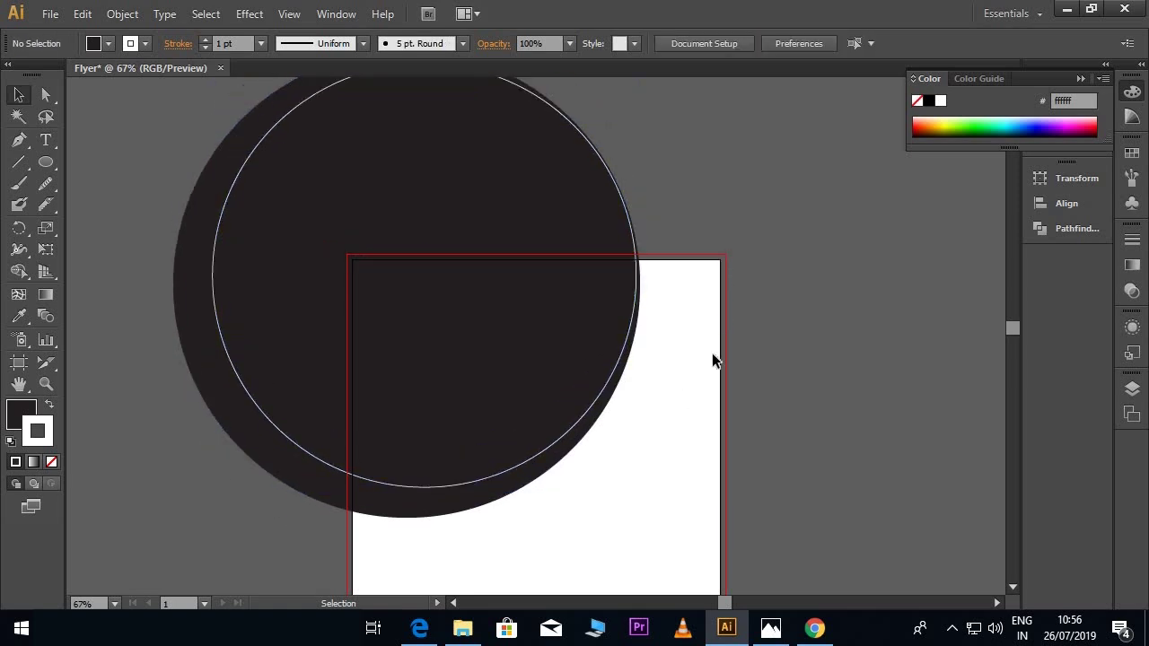
scroll(713, 361, "up", 1)
left_click(516, 365)
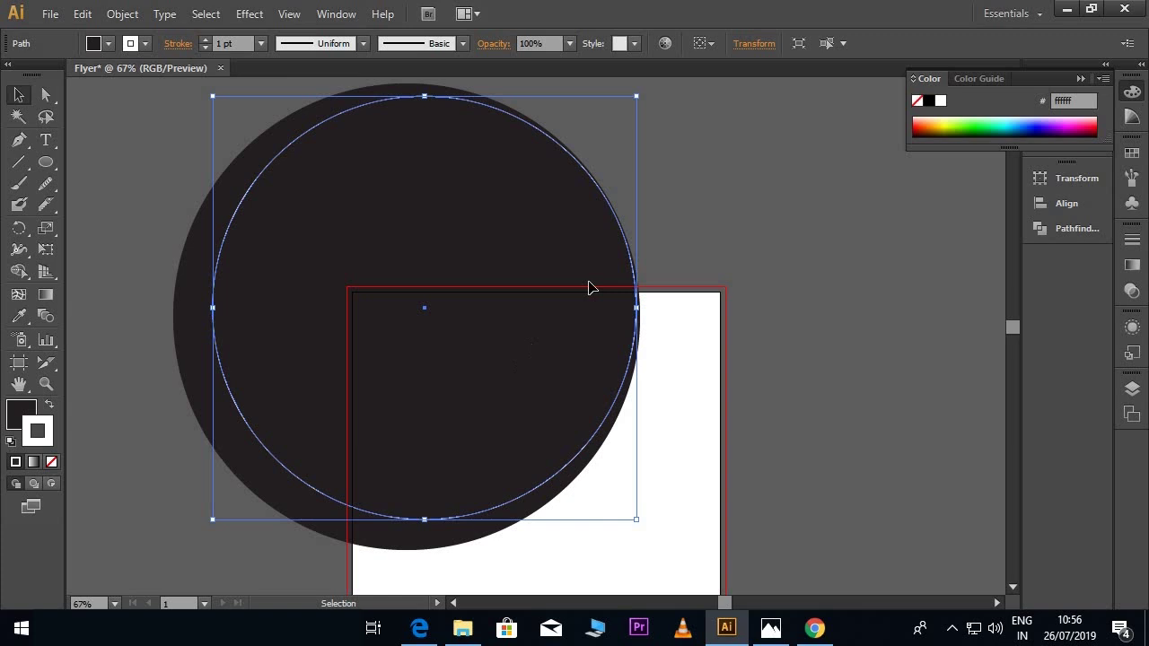
left_click(200, 378, "shift")
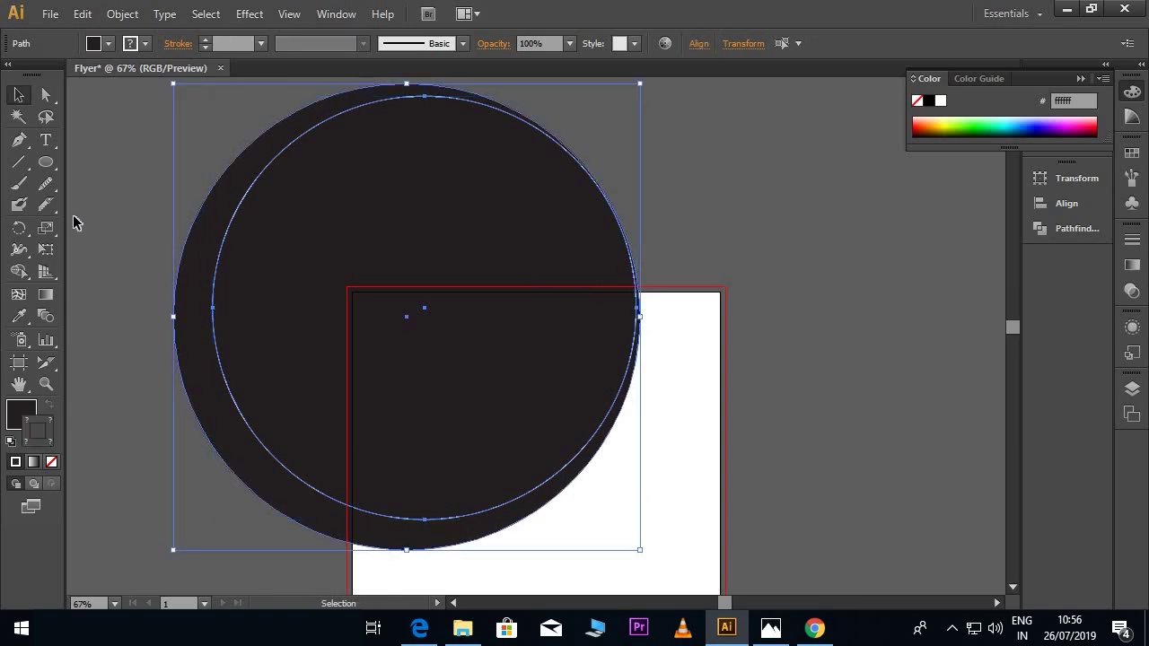
Step: Knife-cut both circles along the artboard's top and left edges
left_click(51, 210)
left_click_drag(51, 209, 104, 246)
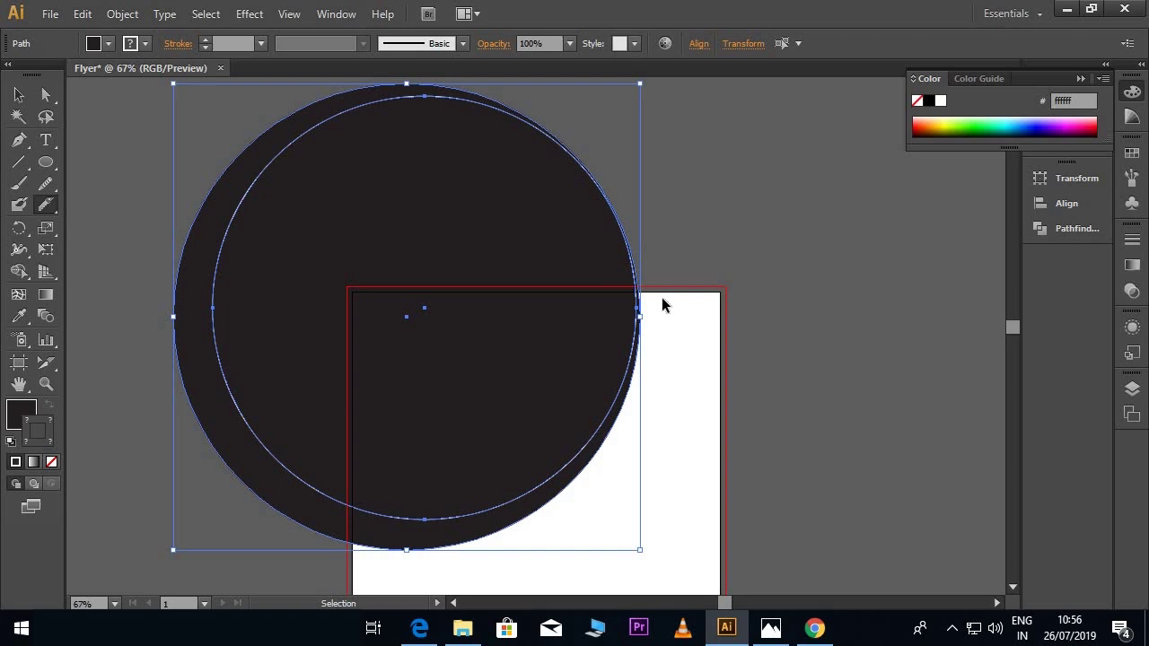
key("ctrl+plus")
scroll(671, 310, "up", 1)
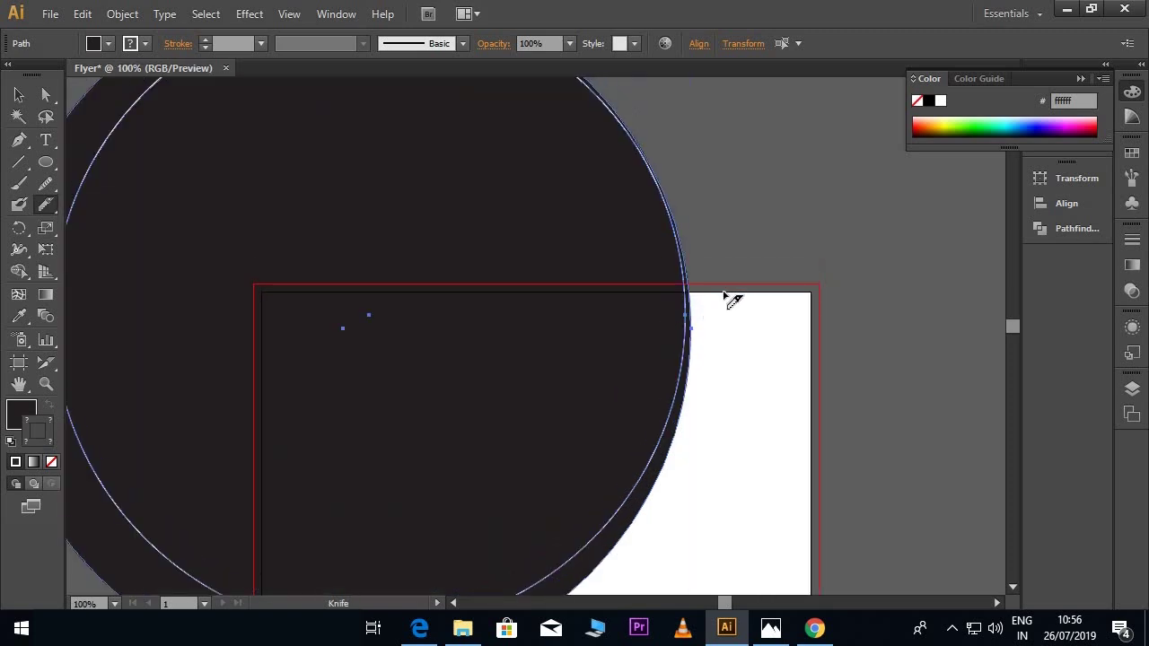
mouse_move(722, 295)
left_mouse_down()
mouse_move(338, 320)
mouse_move(242, 337)
left_mouse_up()
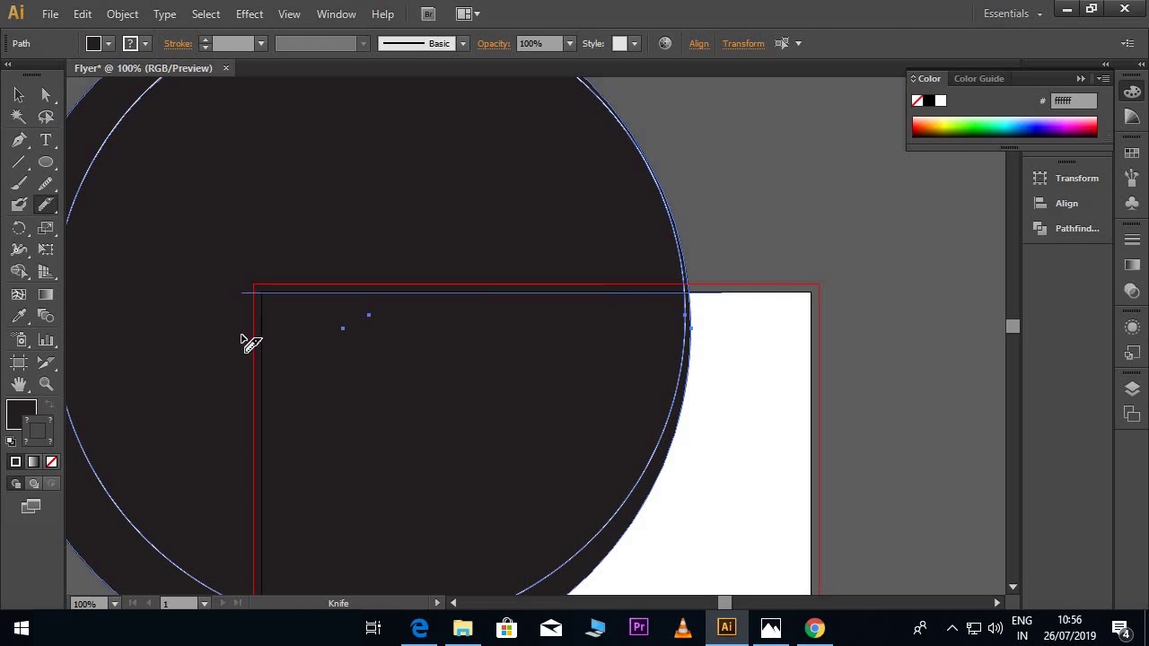
scroll(320, 328, "down", 3)
scroll(321, 328, "down", 2)
scroll(321, 329, "down", 1)
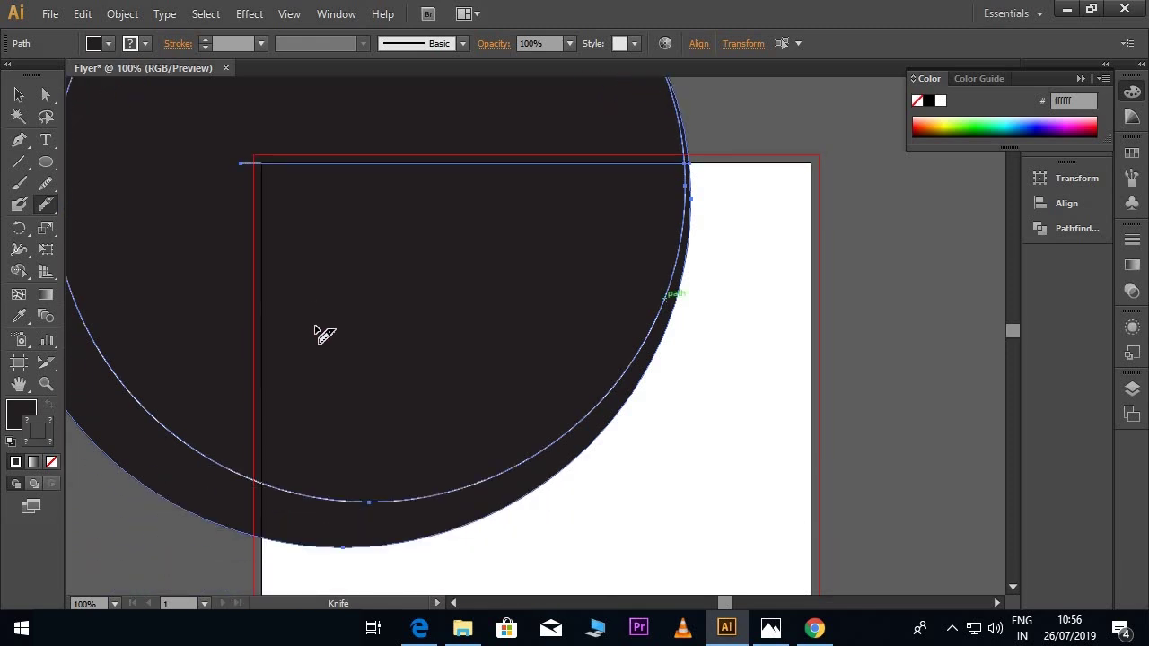
mouse_move(267, 564)
left_mouse_down()
mouse_move(266, 469)
mouse_move(343, 148)
left_mouse_up()
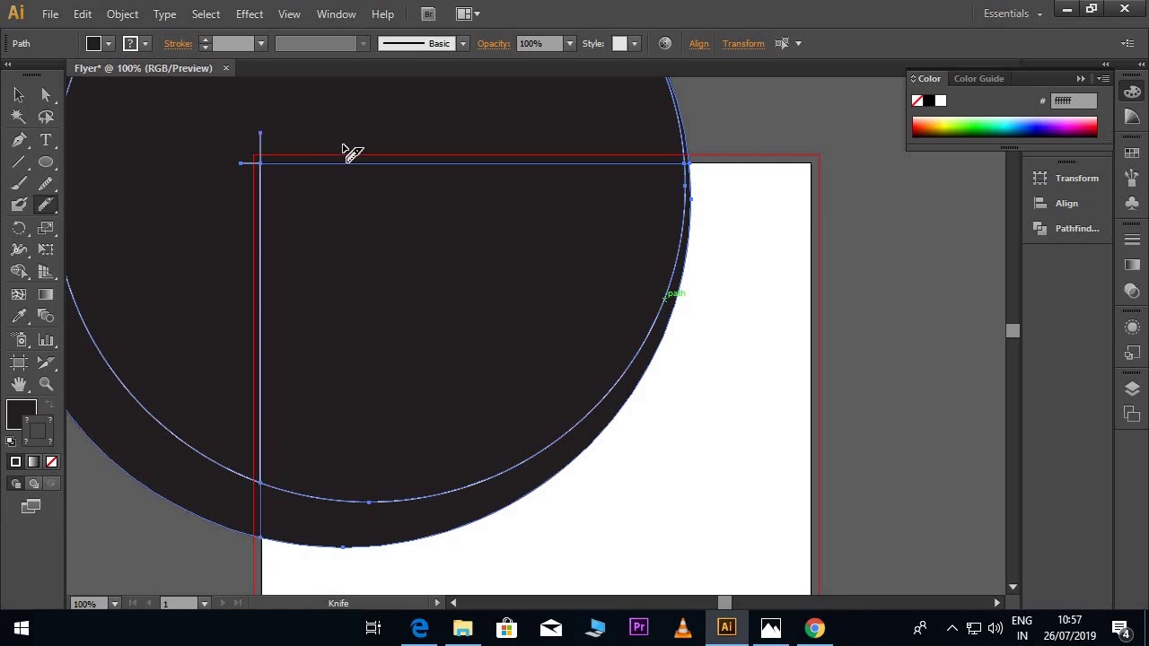
scroll(350, 162, "up", 3)
scroll(350, 162, "up", 3)
Step: Delete the circle pieces lying outside the artboard
left_click(19, 95)
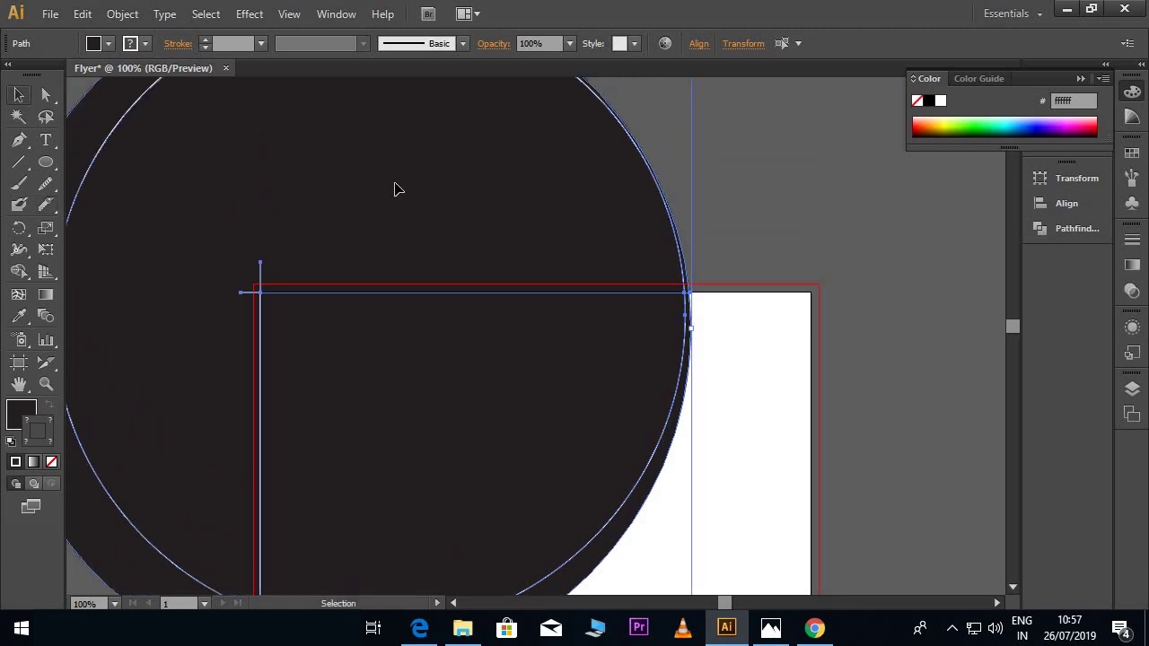
left_click(805, 245)
key("ctrl+minus")
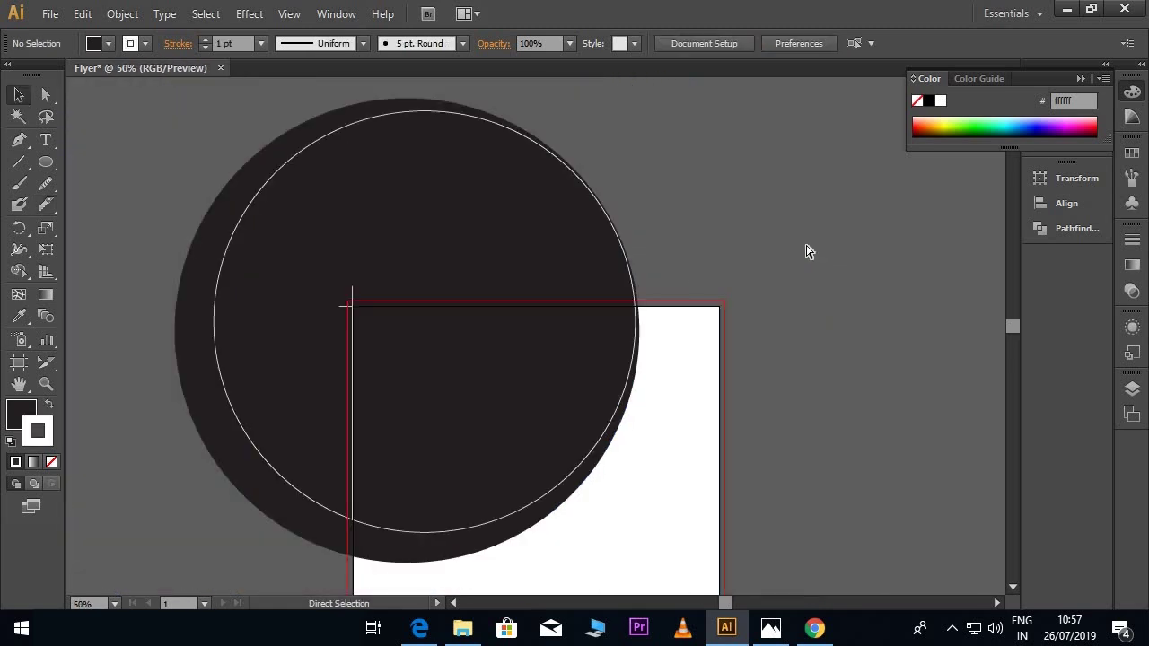
left_click(475, 283)
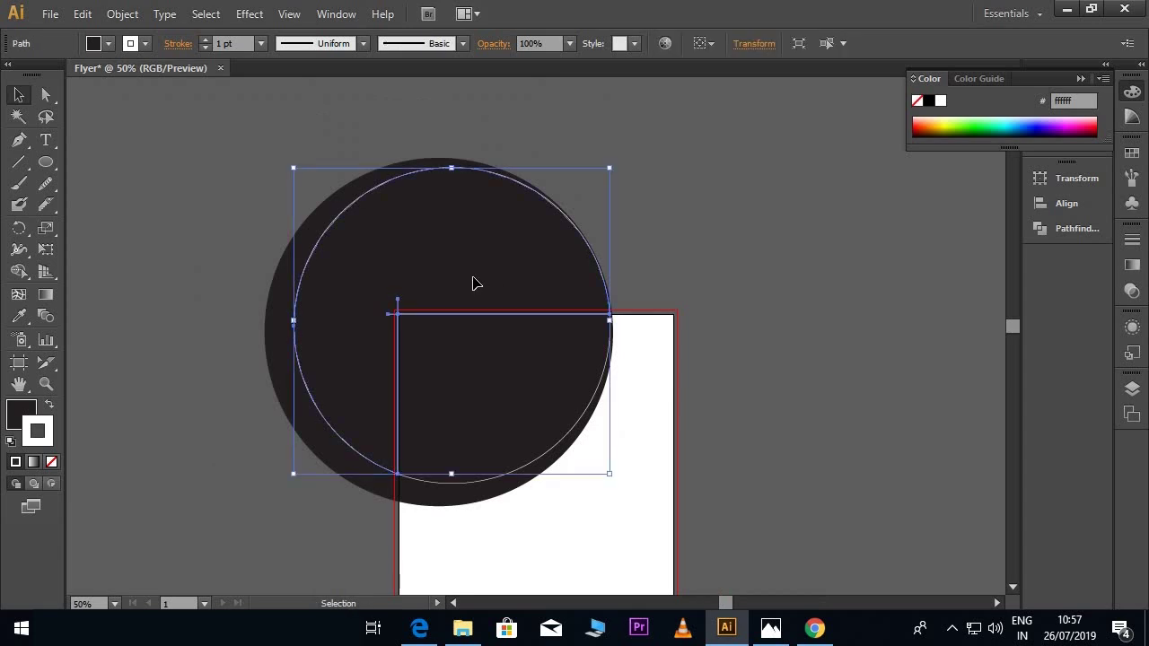
key("ctrl+shift+a")
left_click(439, 239)
key("ctrl+7")
left_click(734, 315)
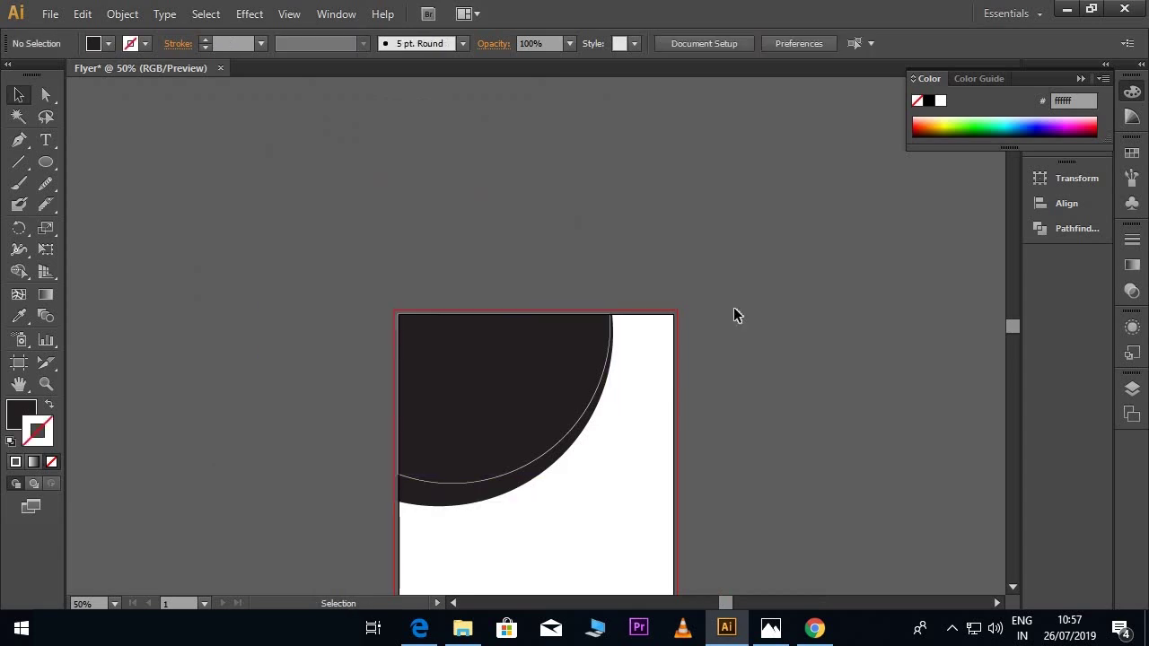
scroll(734, 315, "down", 2)
Step: Fill the outer circle path with teal blue #0093b8
left_click(493, 409)
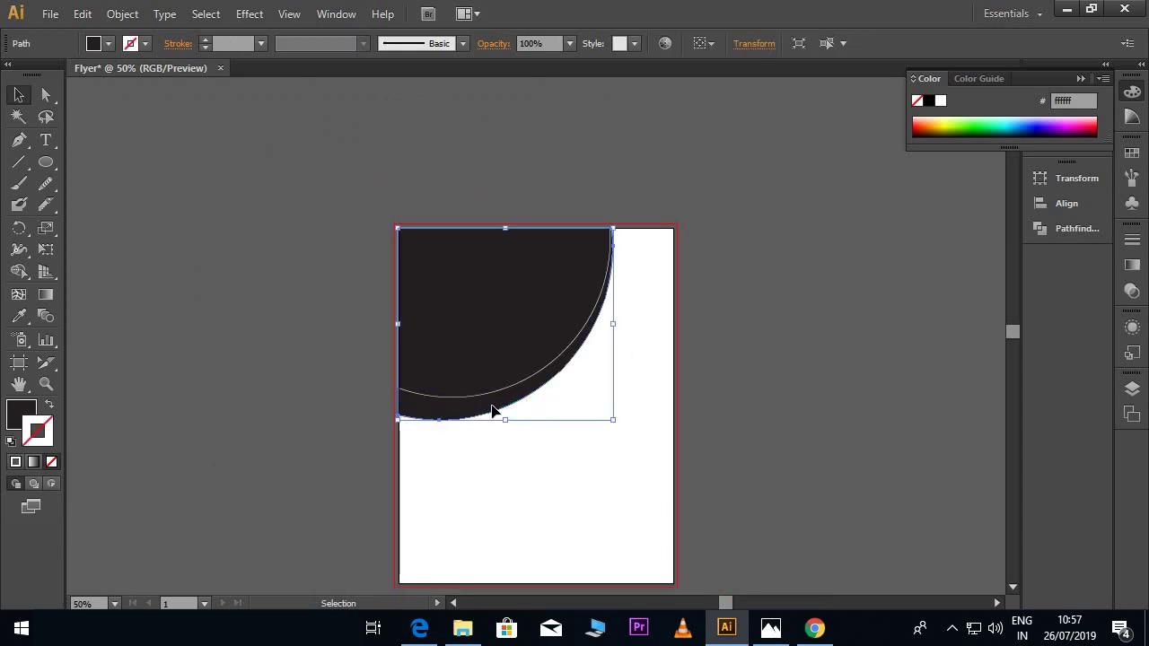
left_click(1132, 389)
left_click(952, 400)
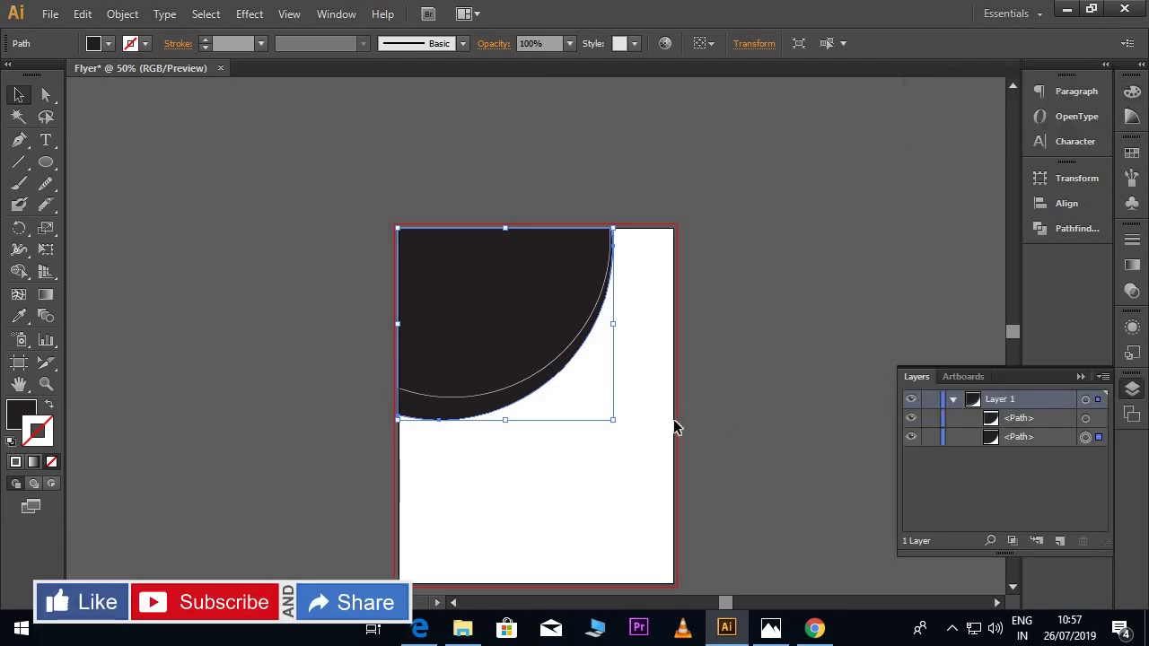
double_click(27, 416)
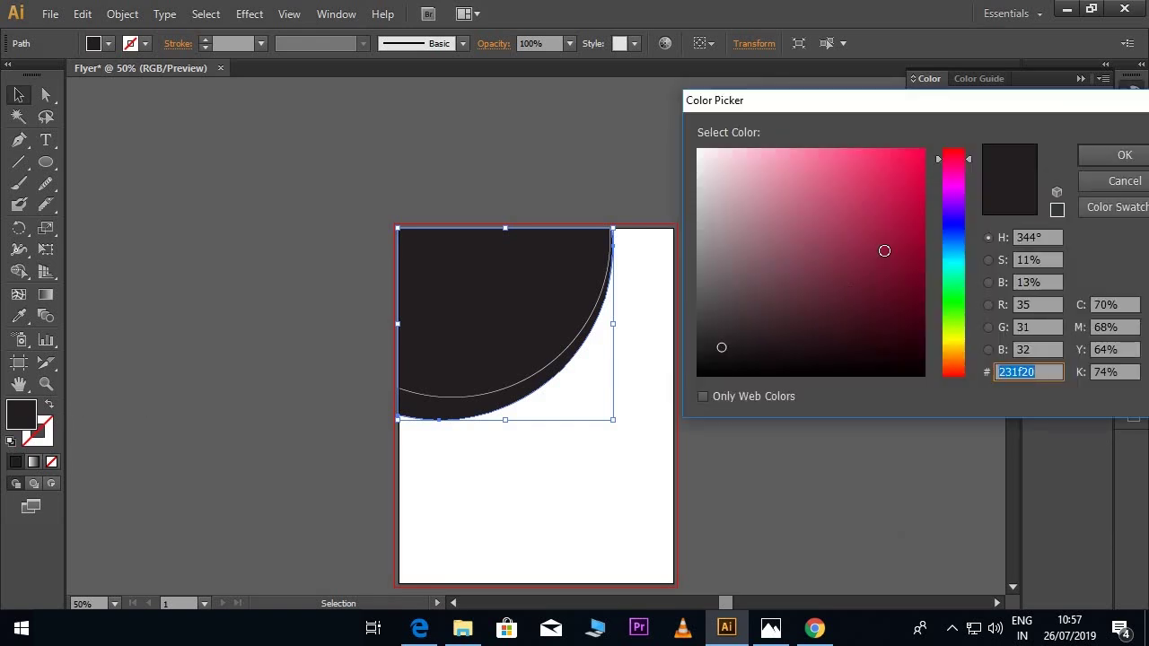
left_click(953, 282)
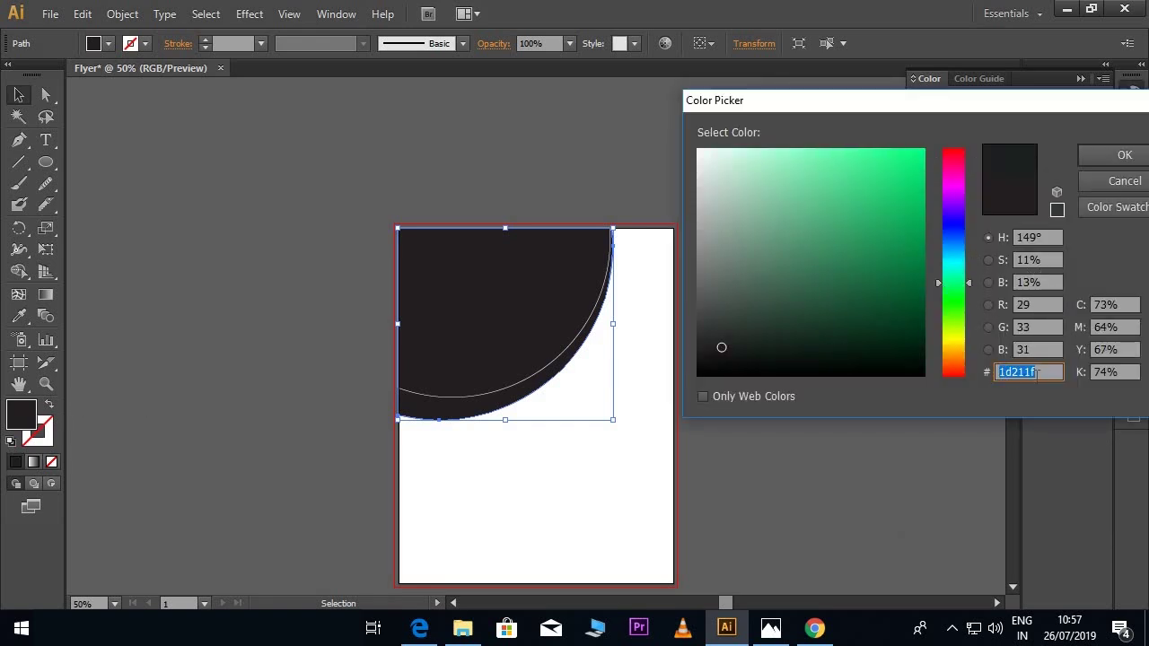
type("00")
left_click(1083, 159)
left_click(795, 338)
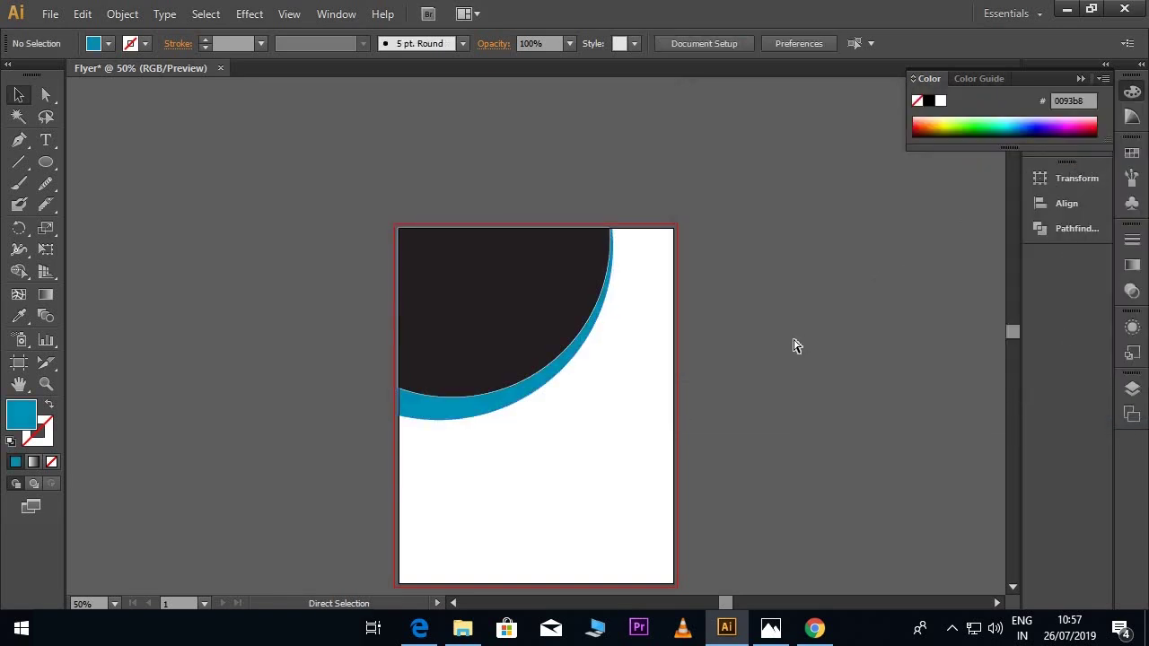
key("ctrl+plus")
key("ctrl+plus")
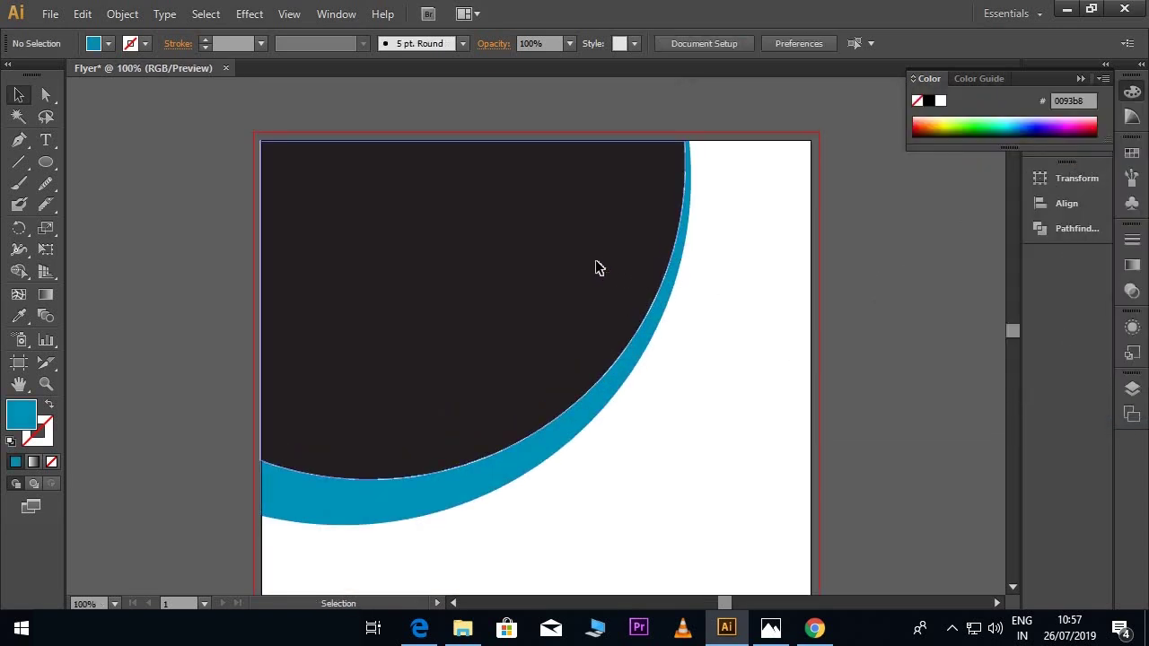
Step: Place the care-cure-doctor photo into the flyer
left_click(598, 266)
left_click(50, 13)
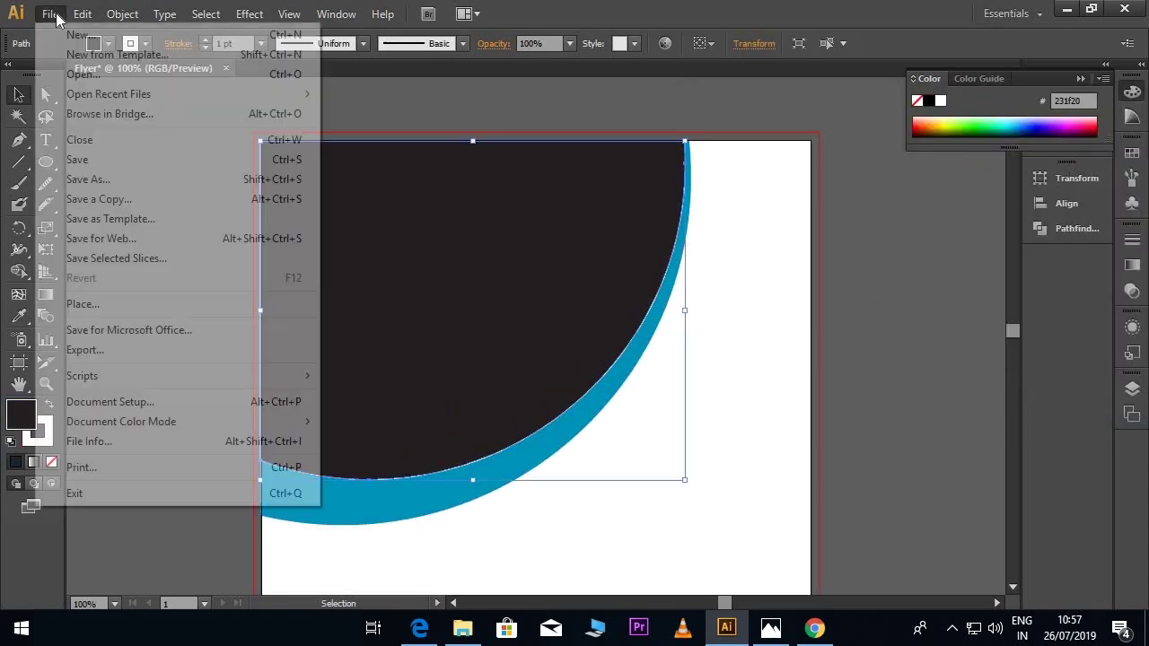
left_click(85, 306)
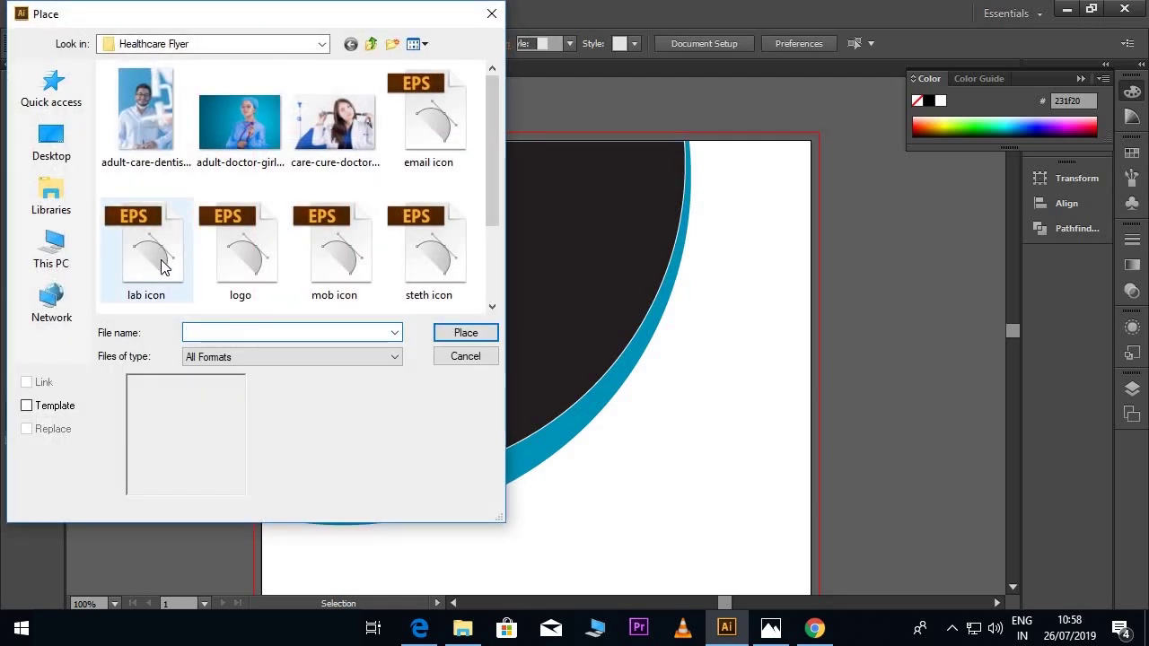
left_click(348, 144)
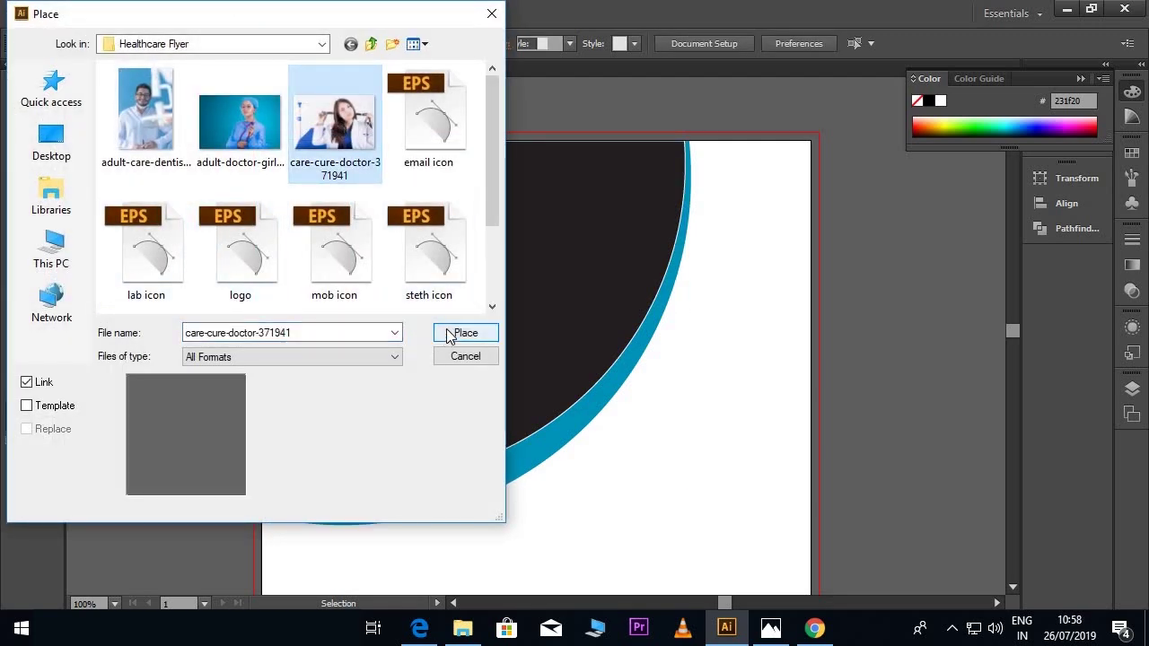
left_click(449, 333)
Step: Scale and position the photo across the page top, overhanging the left edge
key("ctrl+minus")
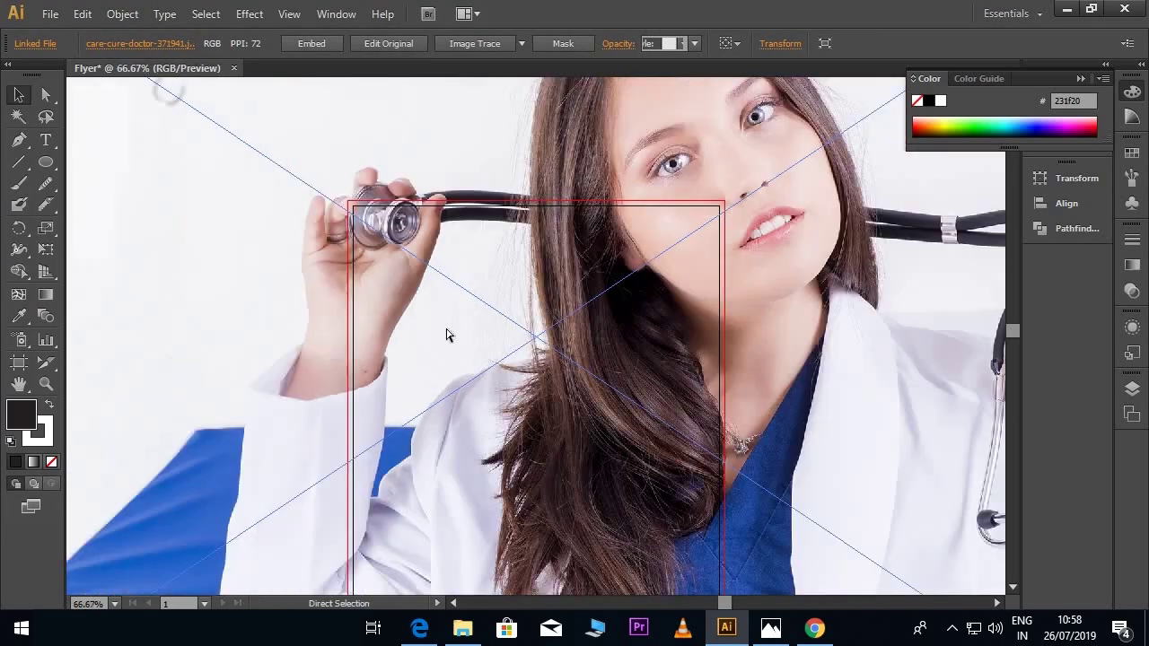
key("ctrl+minus")
key("ctrl+minus")
key("ctrl+minus")
key("ctrl+minus")
left_click_drag(686, 442, 589, 374)
key("ctrl+plus")
key("ctrl+plus")
key("ctrl+plus")
key("ctrl+plus")
left_click_drag(596, 386, 539, 358)
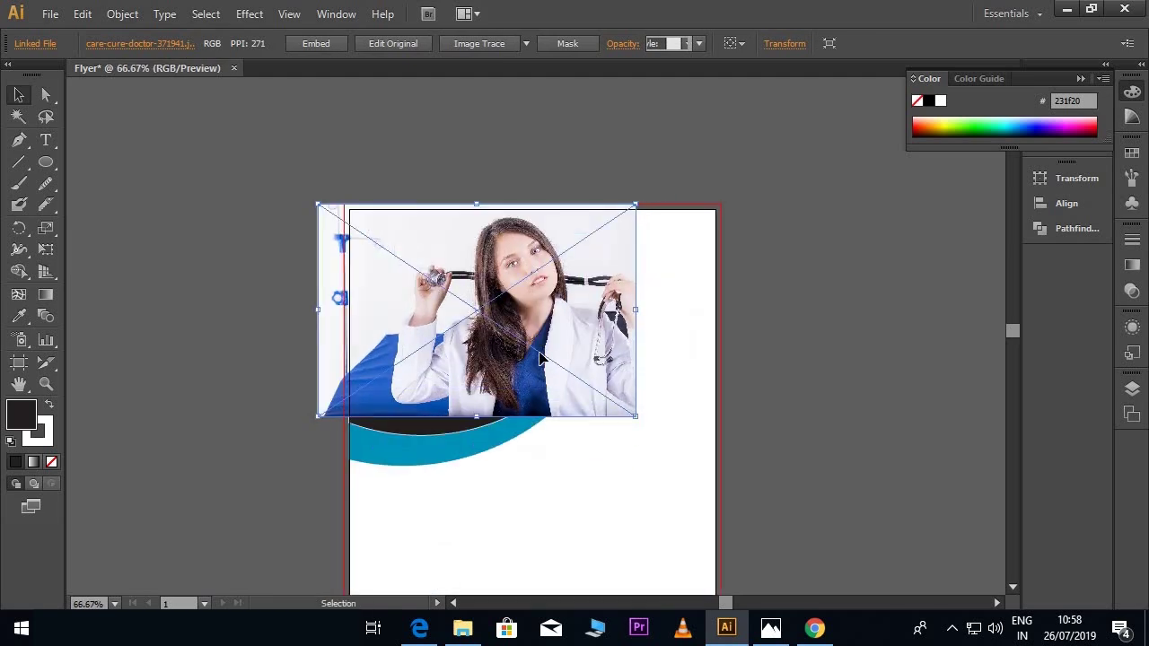
left_click_drag(318, 416, 262, 444)
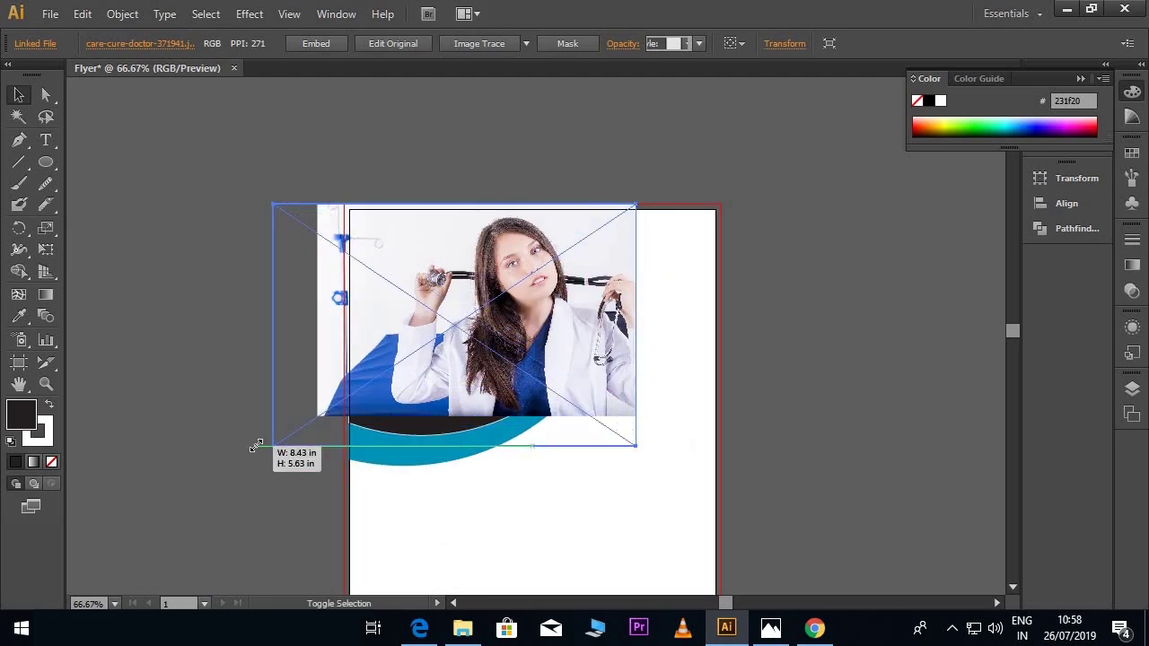
key("Left")
key("Left")
key("Left")
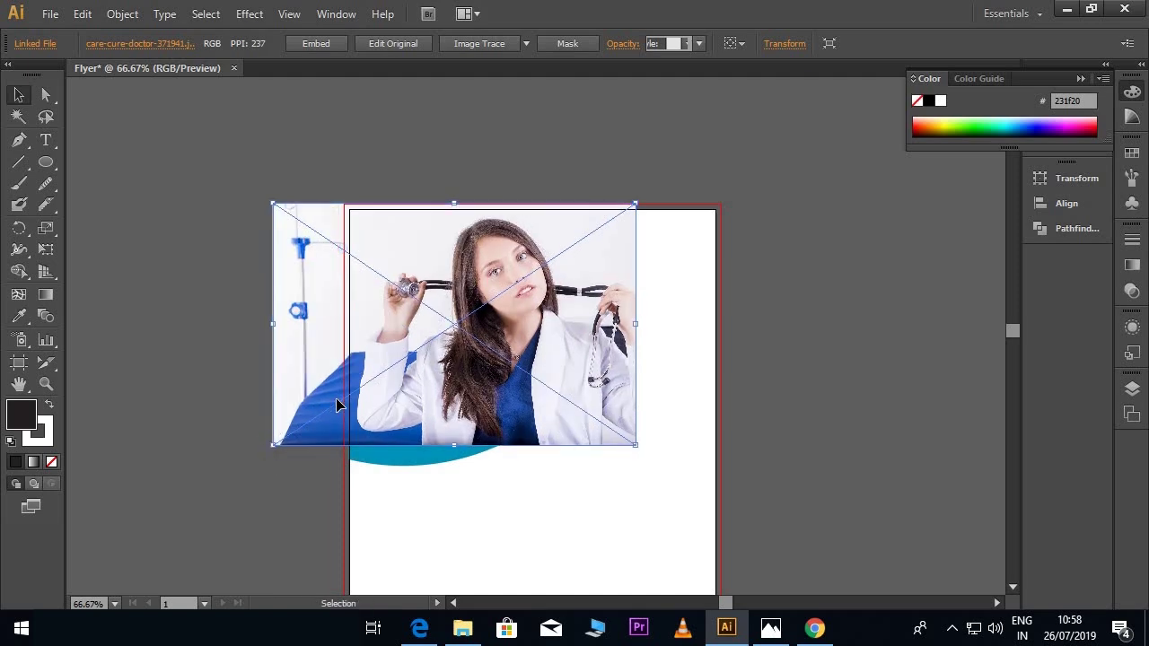
key("Left")
key("Up")
key("ctrl+1")
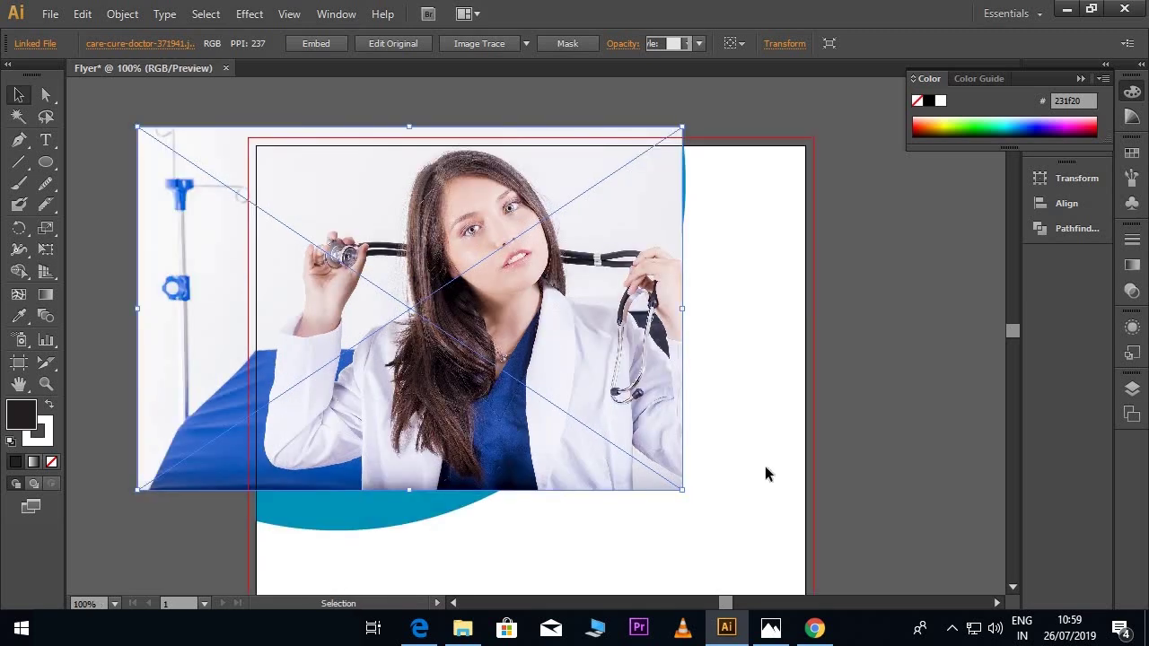
Step: Move the photo beneath the dark shape in Layers and make a clipping mask
left_click(1132, 389)
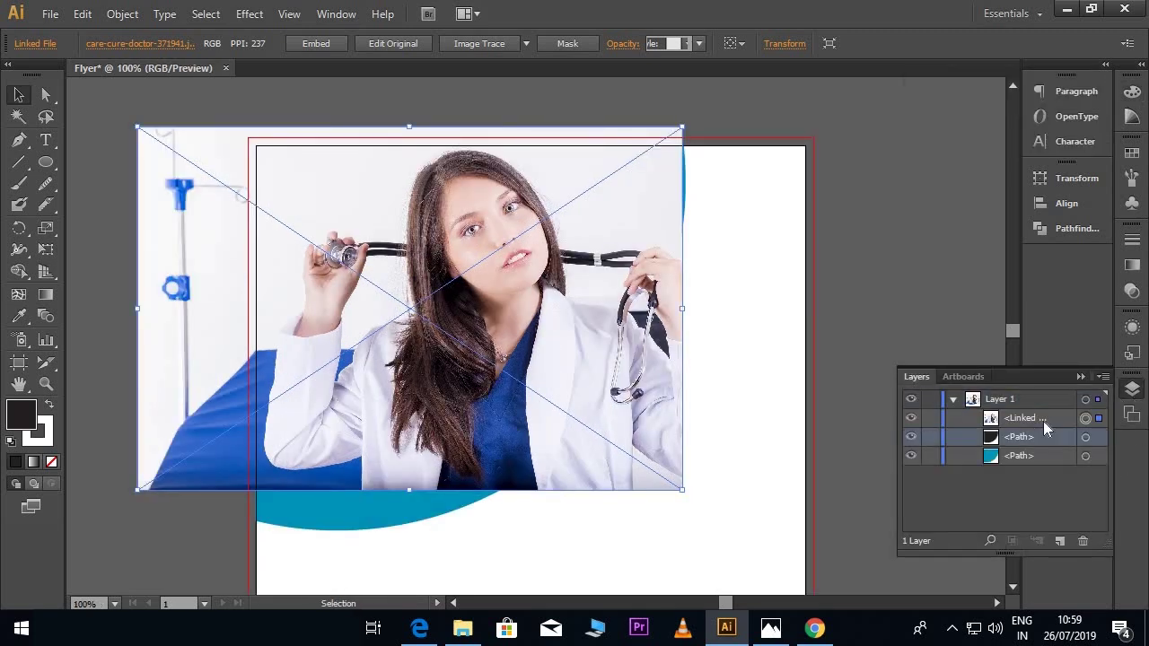
left_click_drag(1030, 425, 1022, 456)
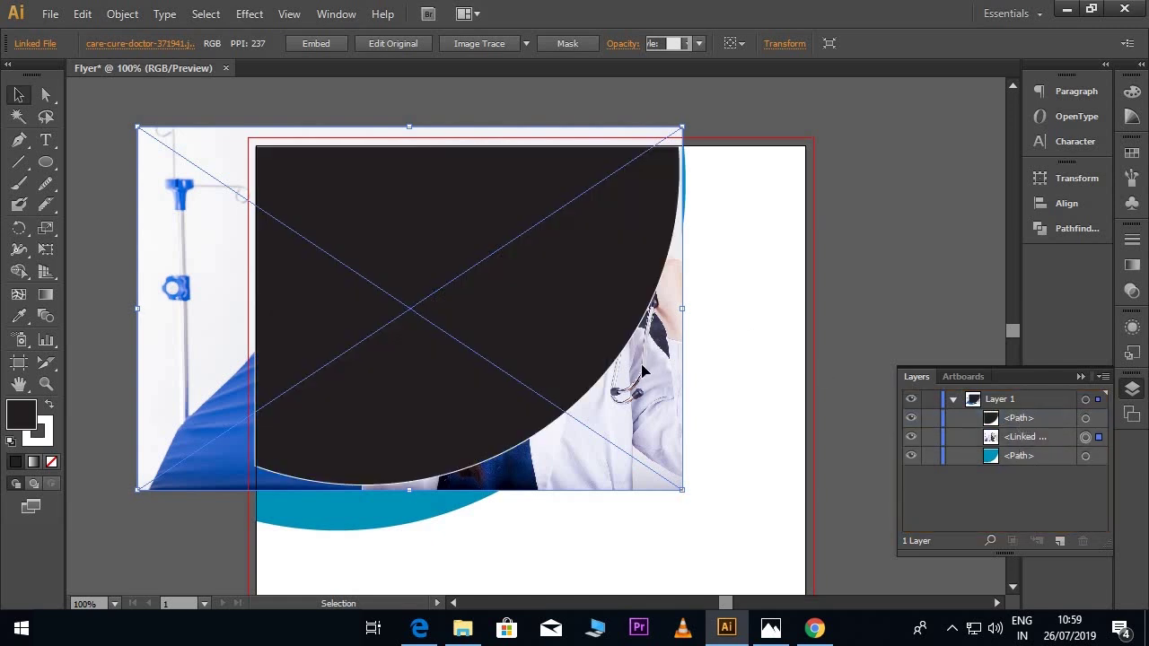
left_click(699, 333)
left_click(670, 367)
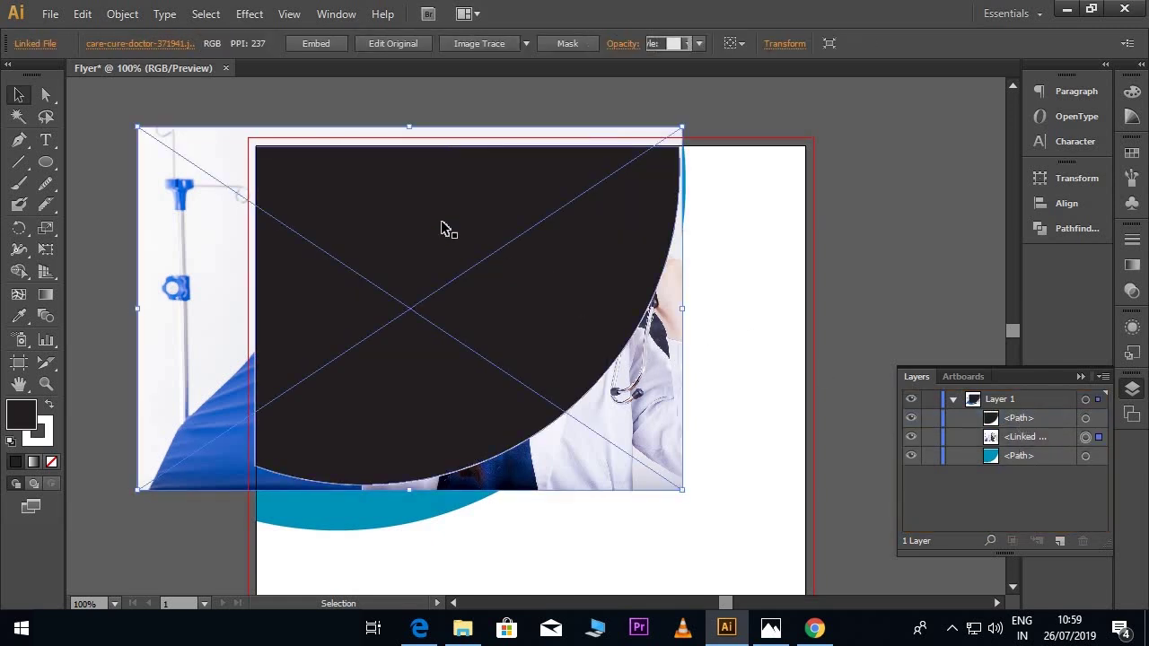
right_click(359, 179)
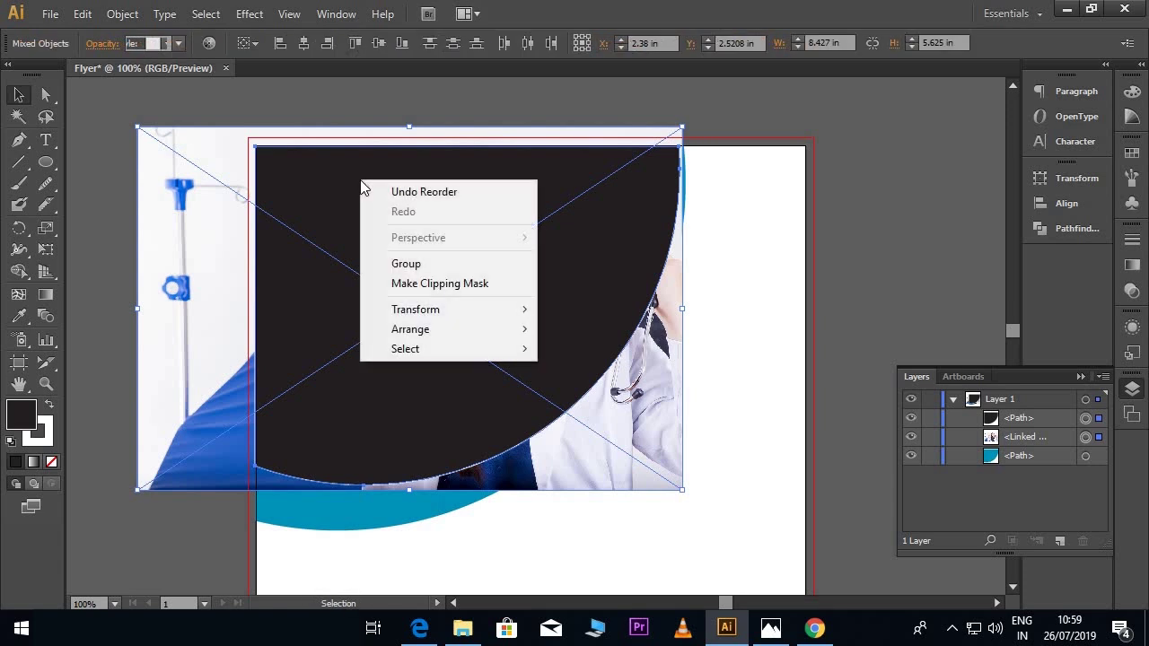
left_click(415, 283)
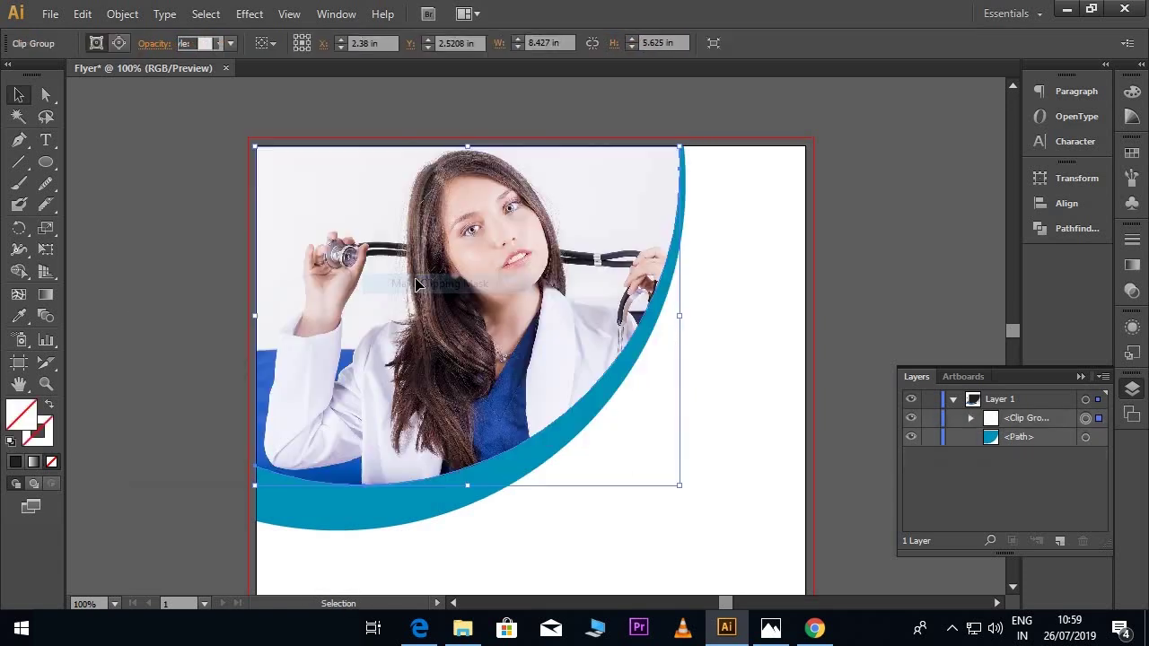
Step: Give the clipped doctor photo a 7 pt white outline
left_click(816, 216)
key("ctrl+minus")
scroll(820, 214, "down", 1)
scroll(820, 214, "down", 1)
left_click(543, 271)
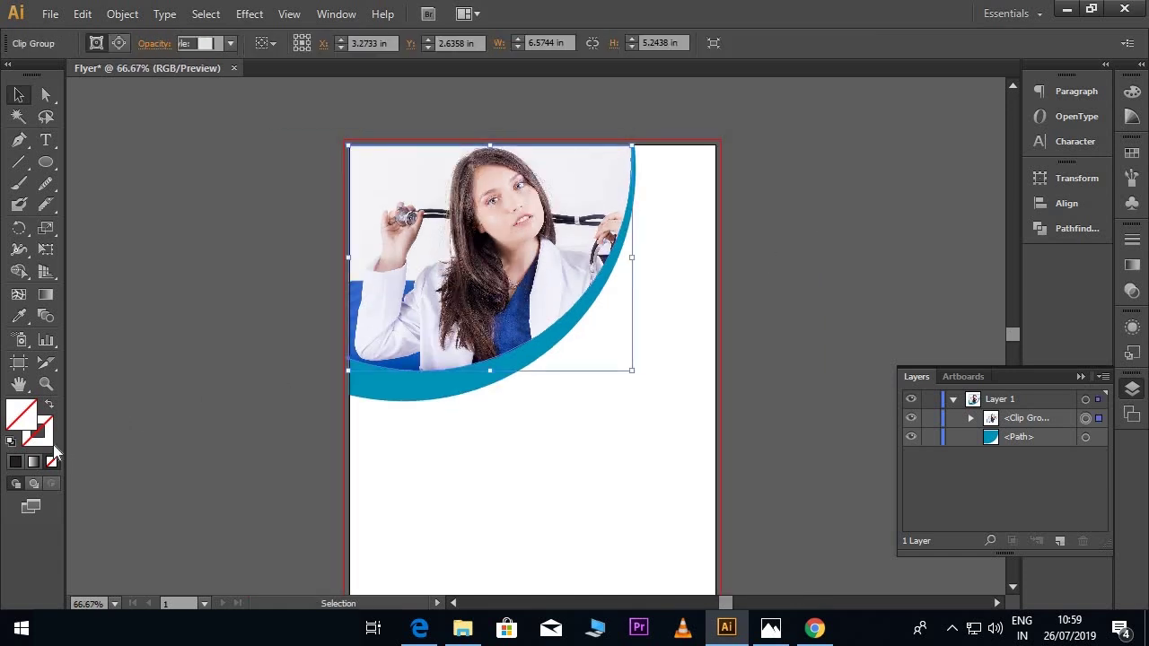
double_click(21, 415)
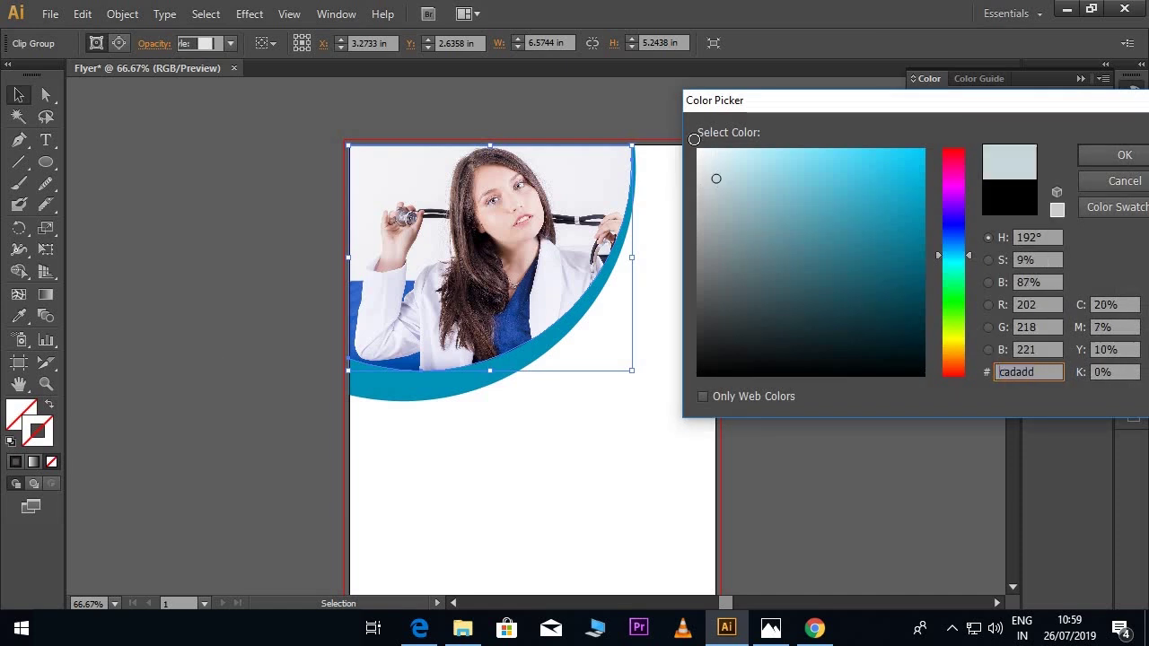
left_click(1095, 152)
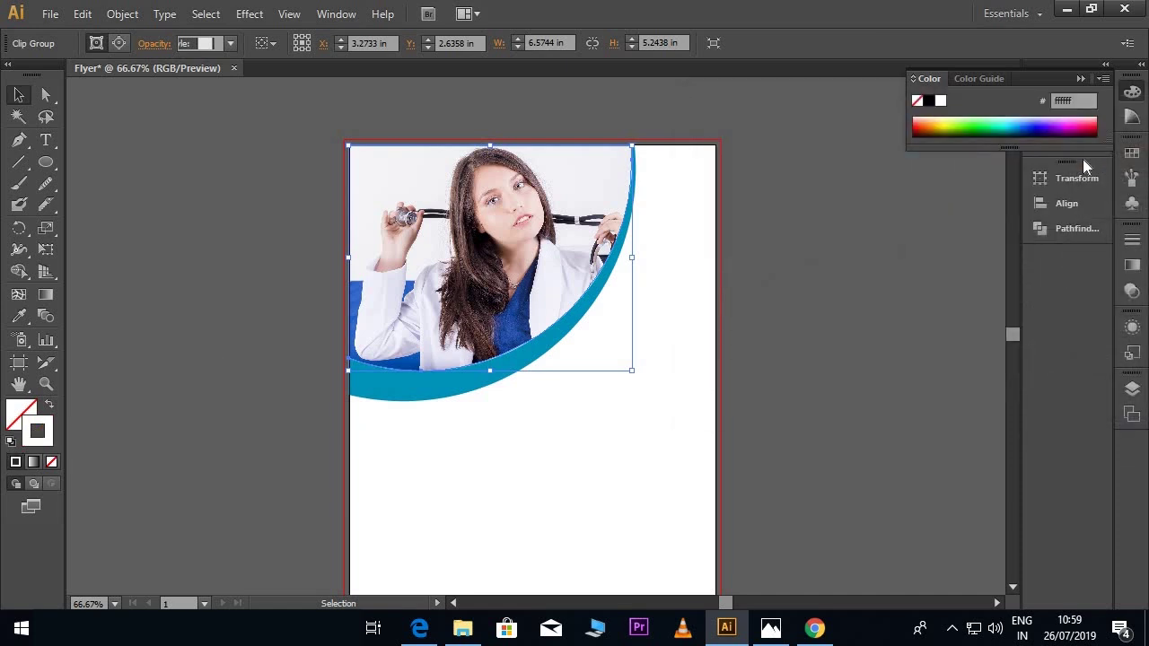
left_click(1132, 242)
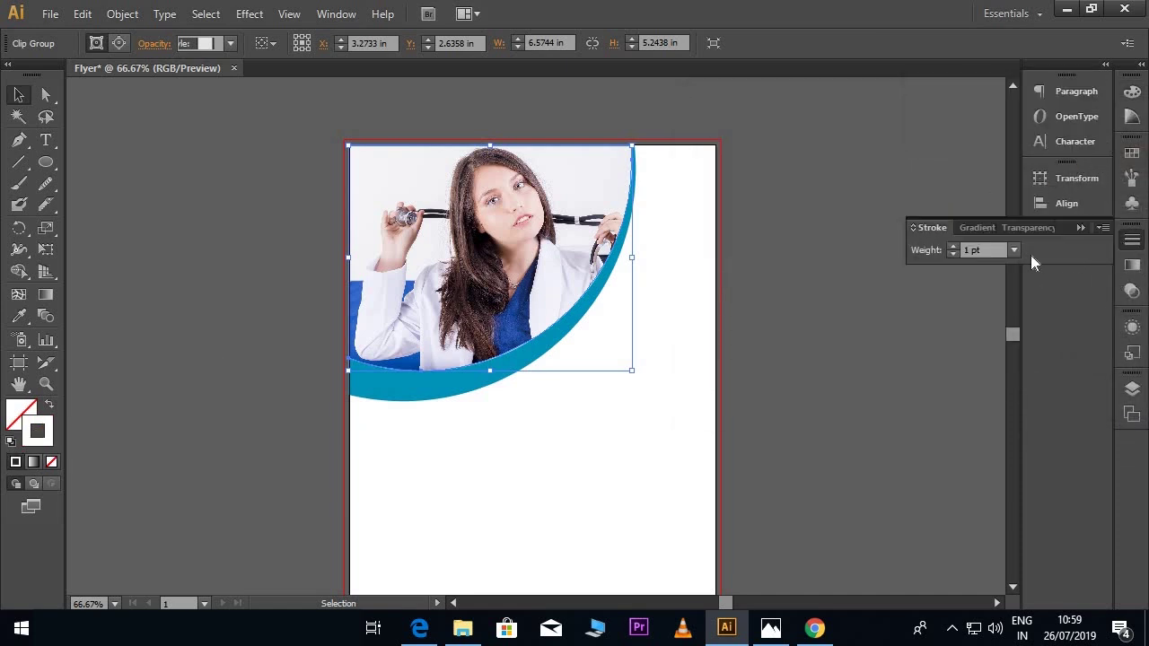
left_click(982, 250)
type("7")
key("Return")
left_click(775, 264)
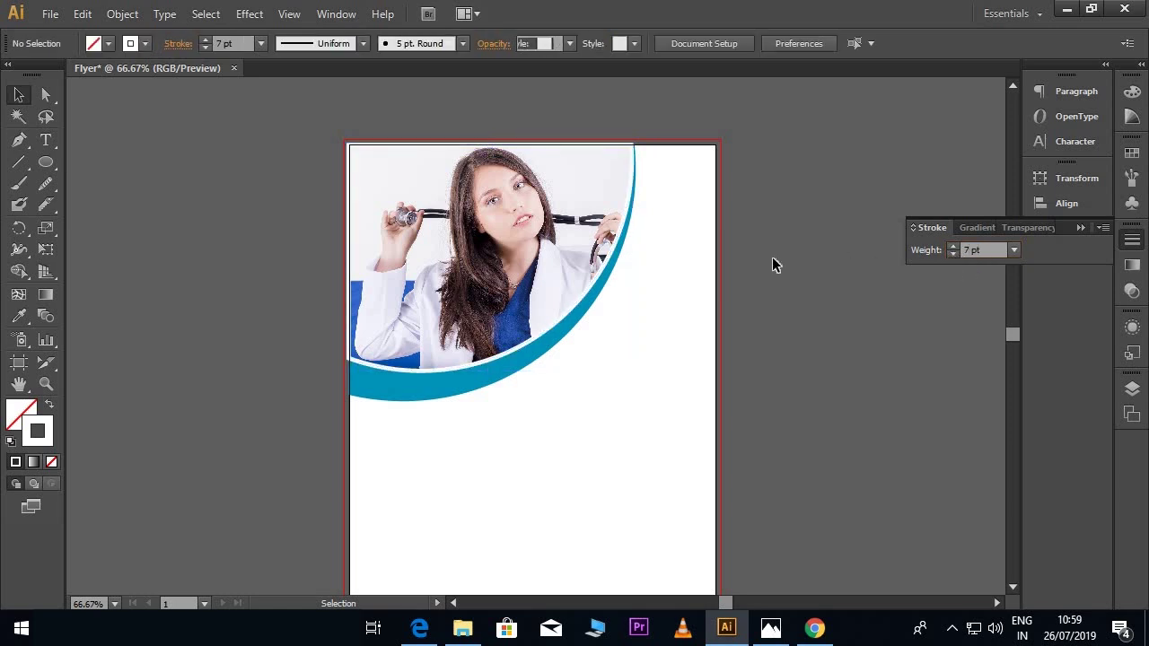
Step: Nudge the clipped photo slightly up-left and zoom out to the whole page
key("ctrl+1")
scroll(774, 265, "up", 1)
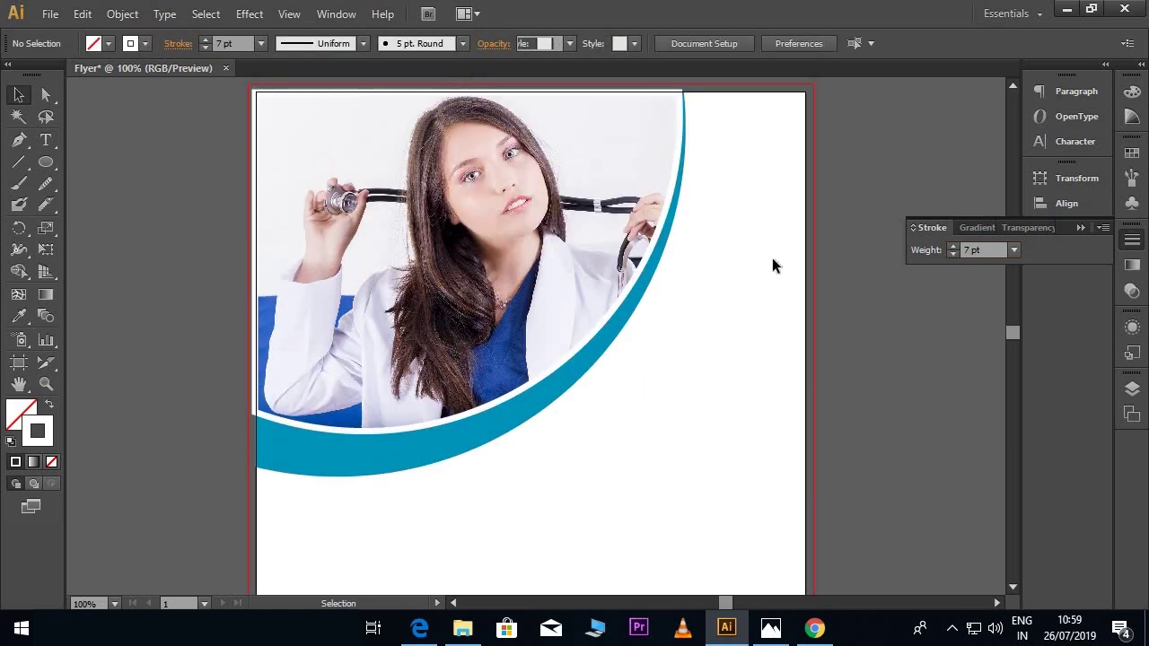
scroll(775, 264, "up", 1)
scroll(781, 260, "up", 1)
left_click_drag(255, 135, 255, 135)
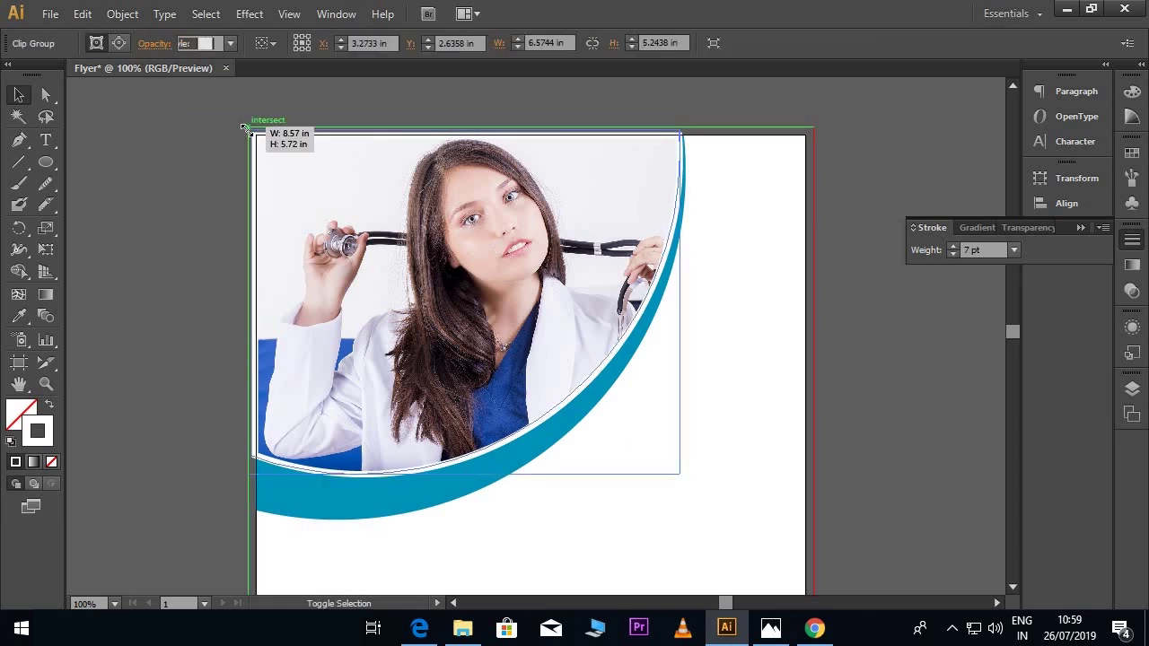
left_click_drag(255, 134, 248, 130)
left_click(760, 179)
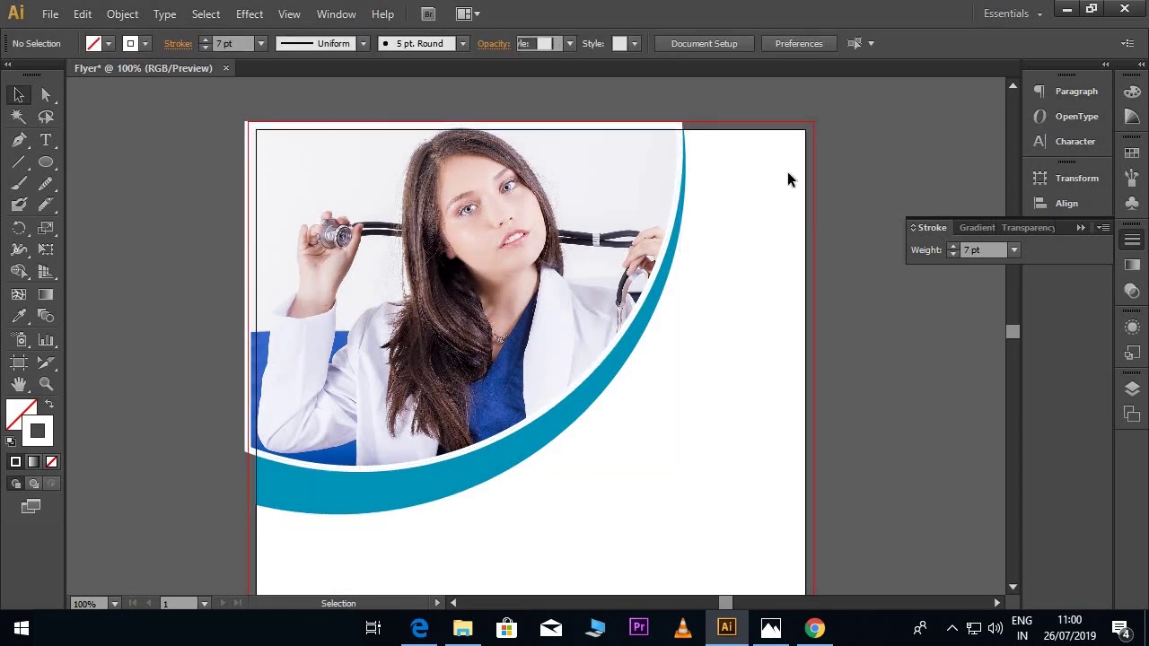
key("ctrl+minus")
left_click(46, 16)
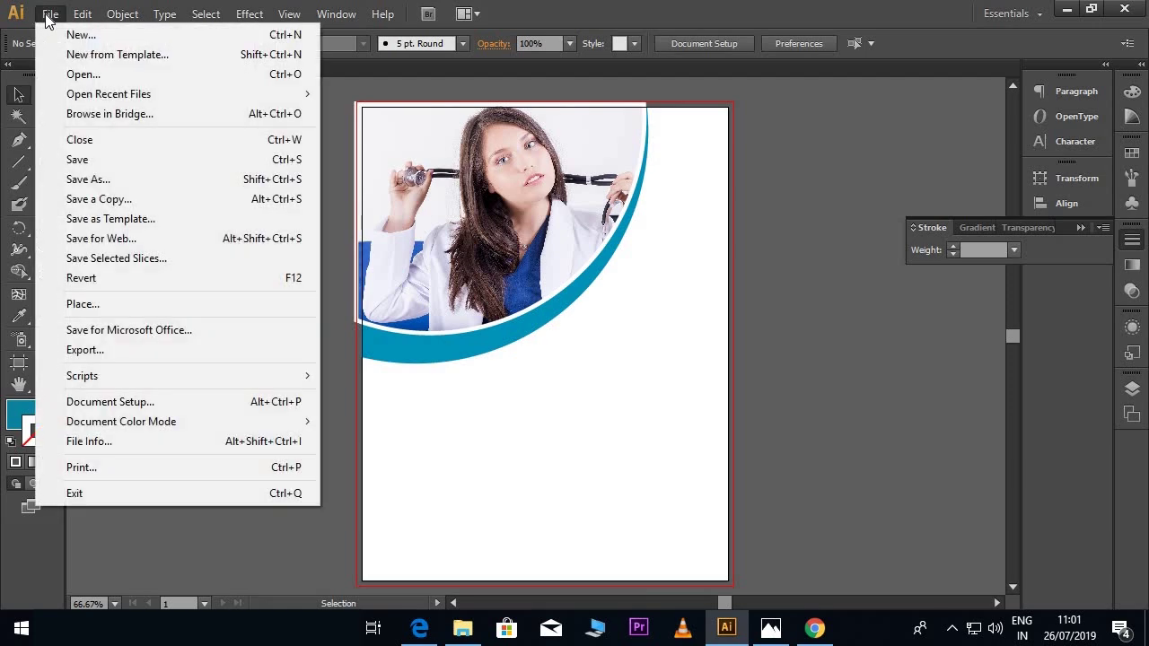
Step: Open logo.eps and drag the heart and HEALTHCARE text into the flyer
left_click(79, 74)
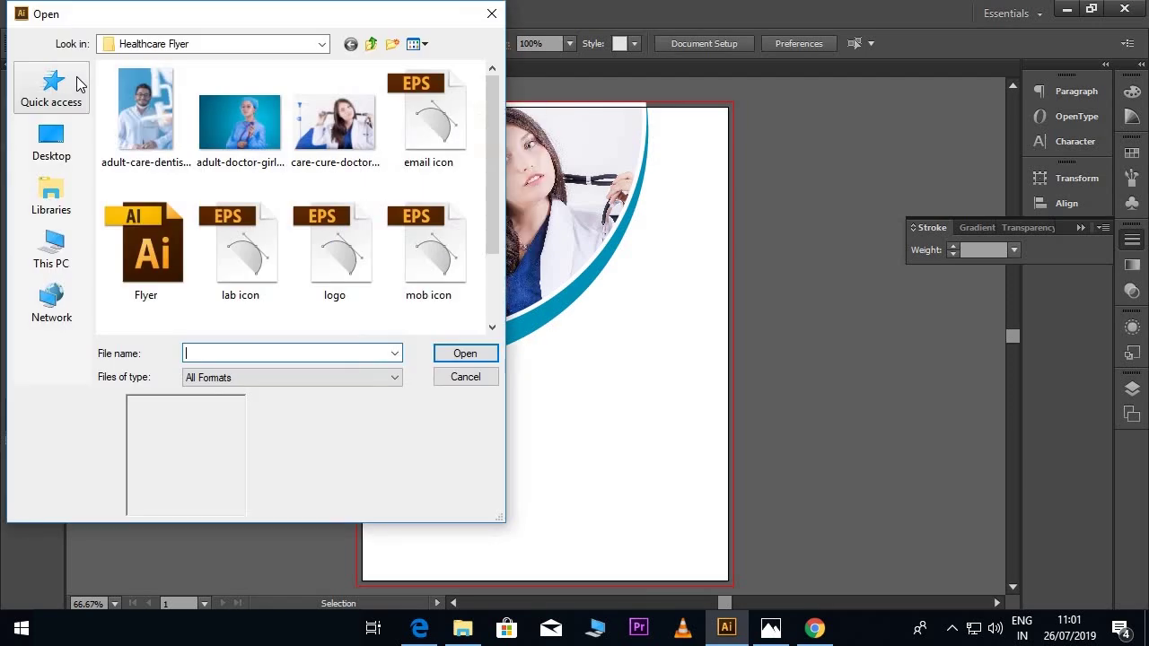
double_click(348, 255)
left_click(508, 318)
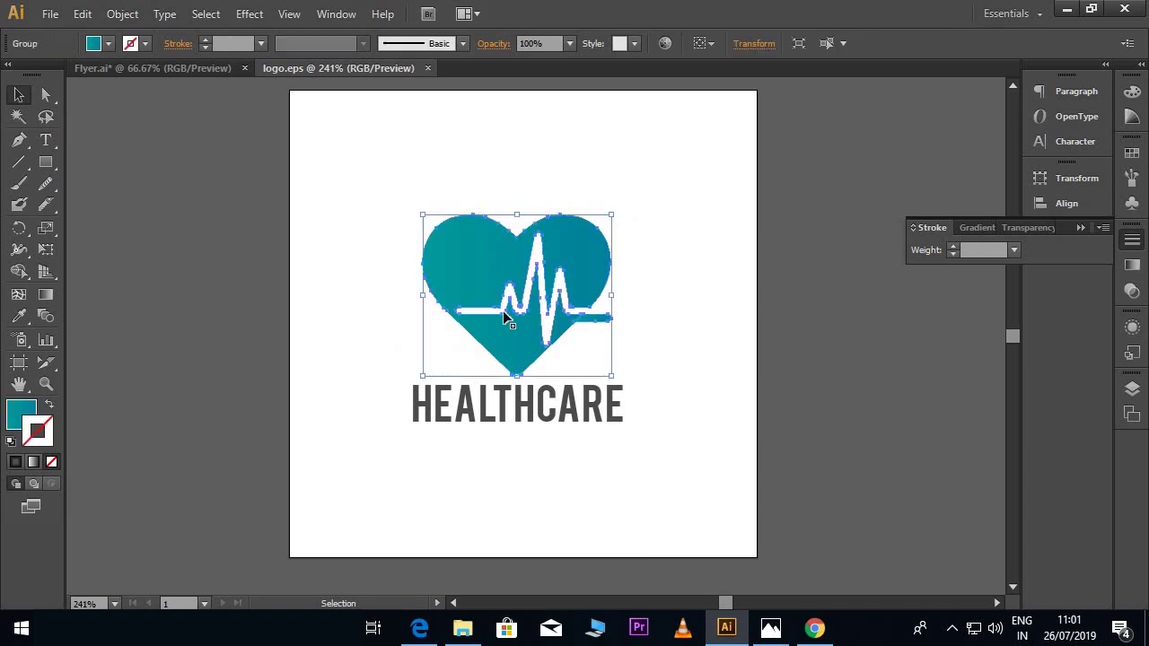
left_click(572, 408, "shift")
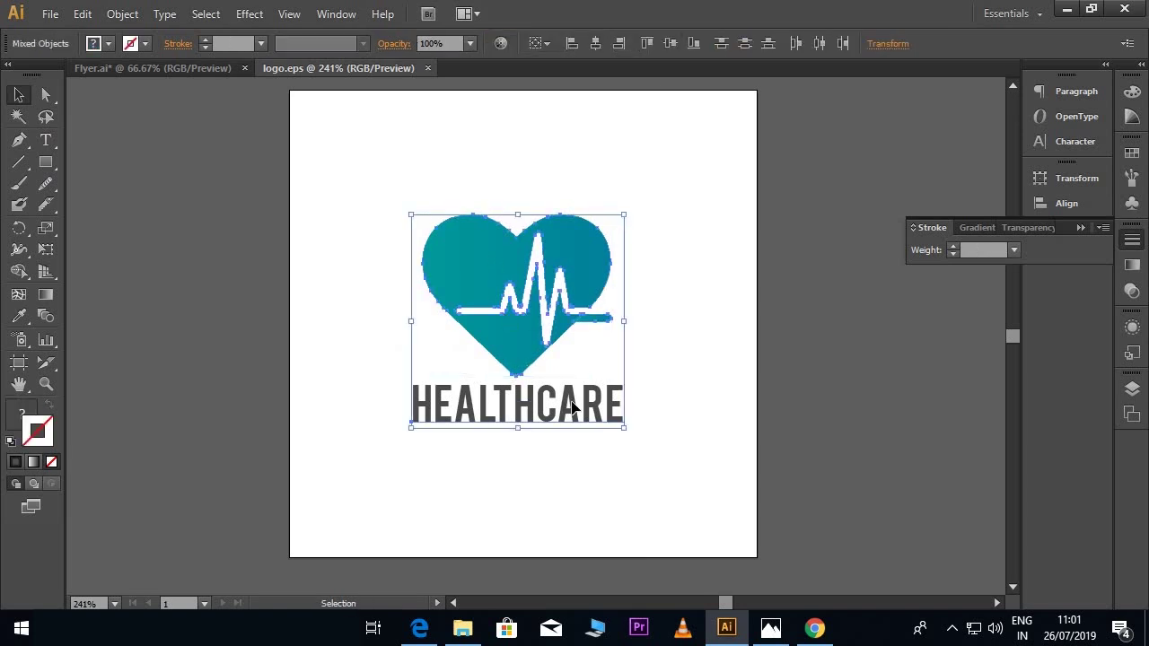
left_click(190, 72)
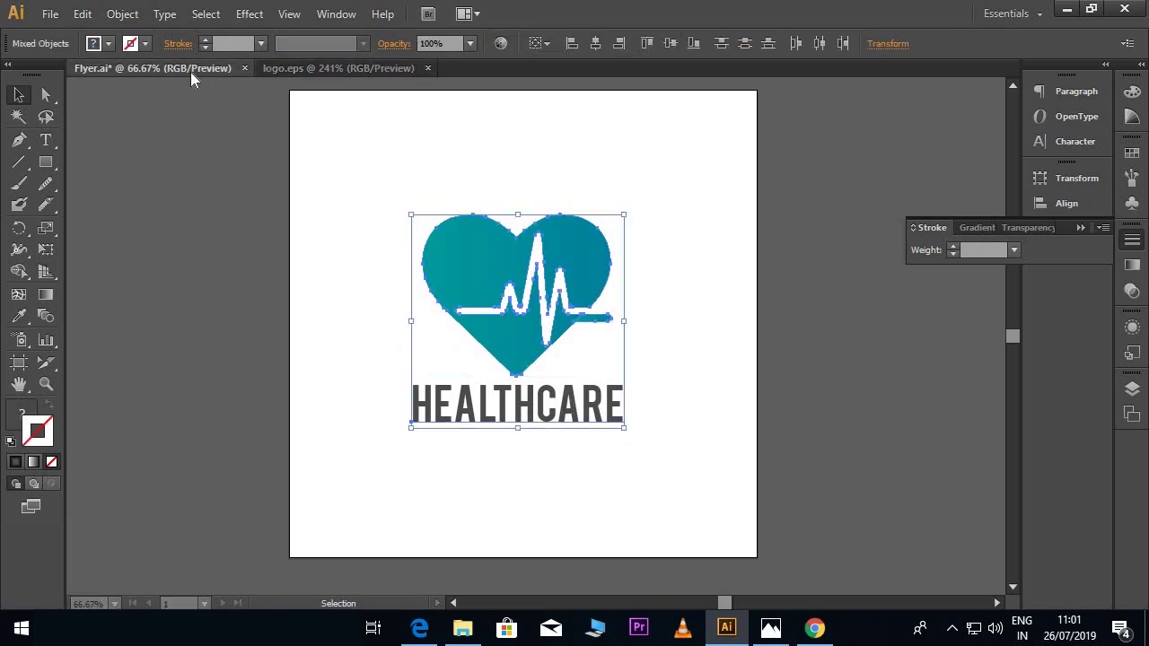
mouse_move(190, 72)
left_mouse_down()
mouse_move(549, 334)
mouse_move(711, 159)
left_mouse_up()
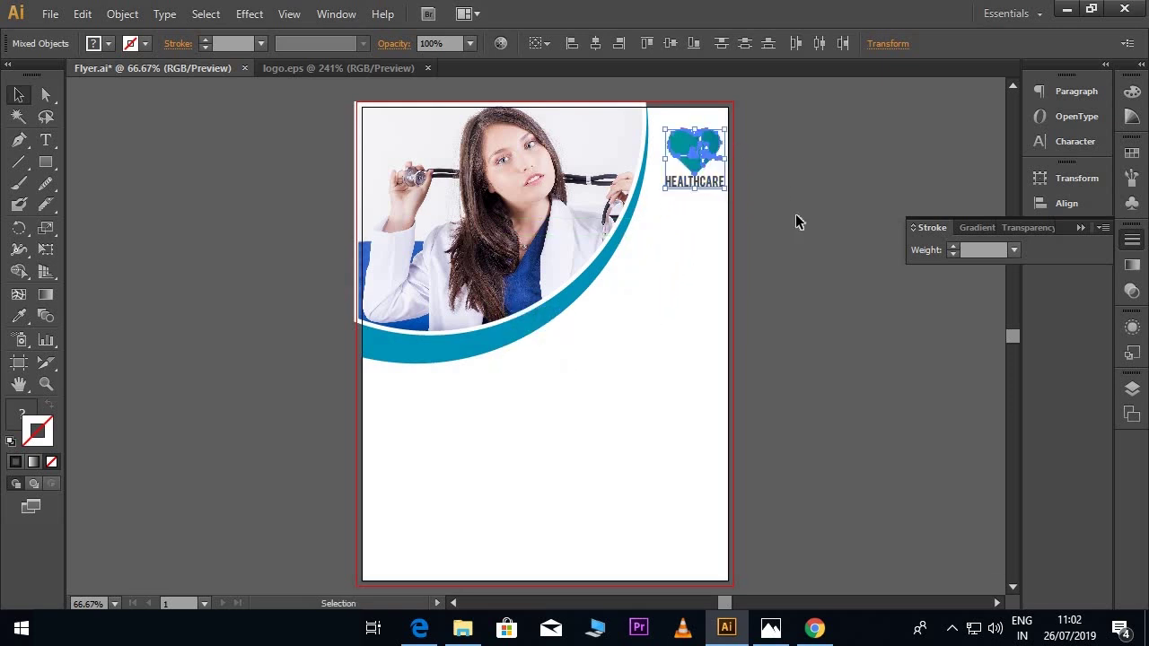
Step: Scale the logo down to about 0.94 in and position it top-right
left_click(678, 257)
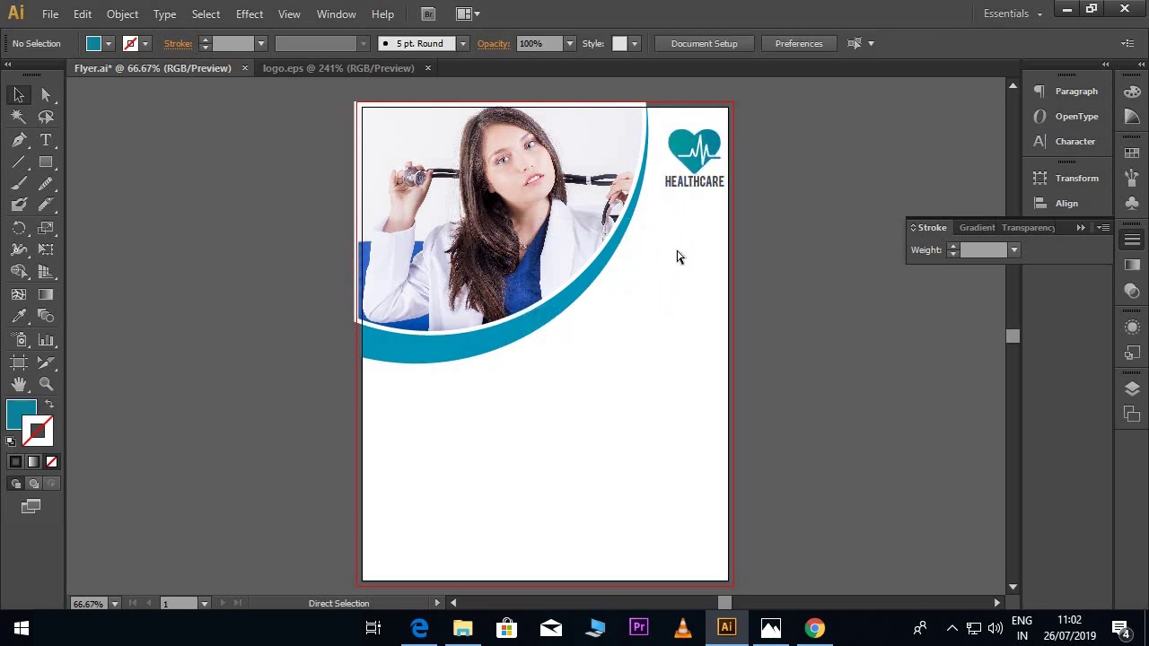
key("ctrl+equal")
key("ctrl+equal")
left_click_drag(781, 260, 699, 334)
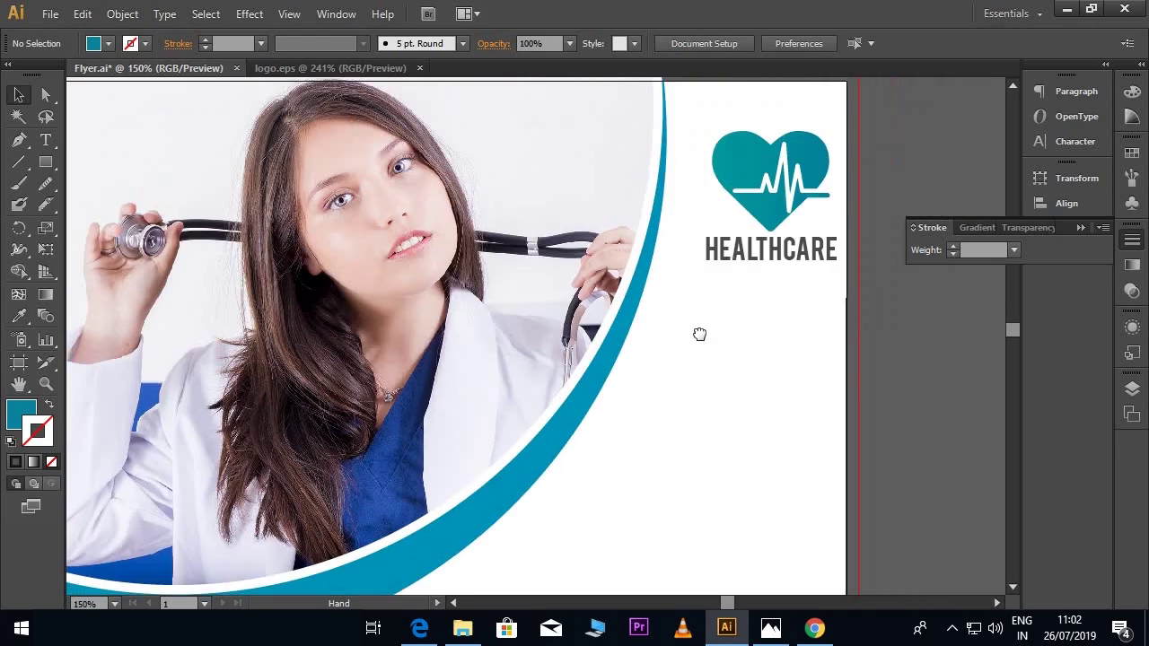
left_click_drag(762, 251, 732, 211)
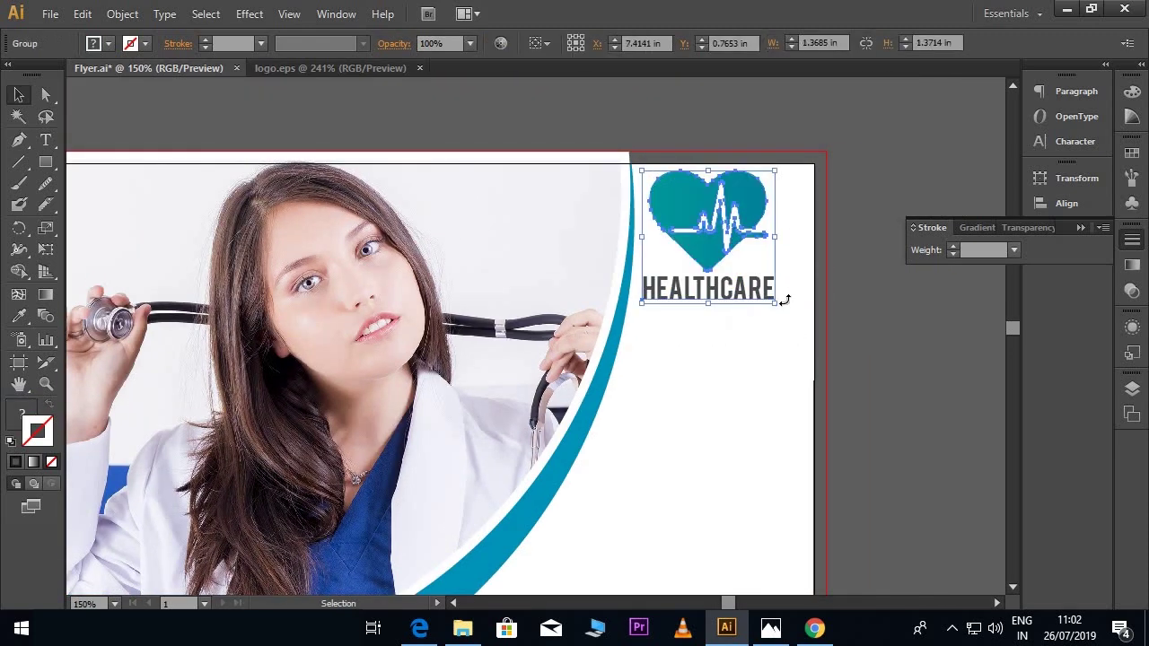
left_click_drag(783, 300, 756, 280)
left_click_drag(744, 210, 752, 223)
left_click(727, 130)
key("ctrl+0")
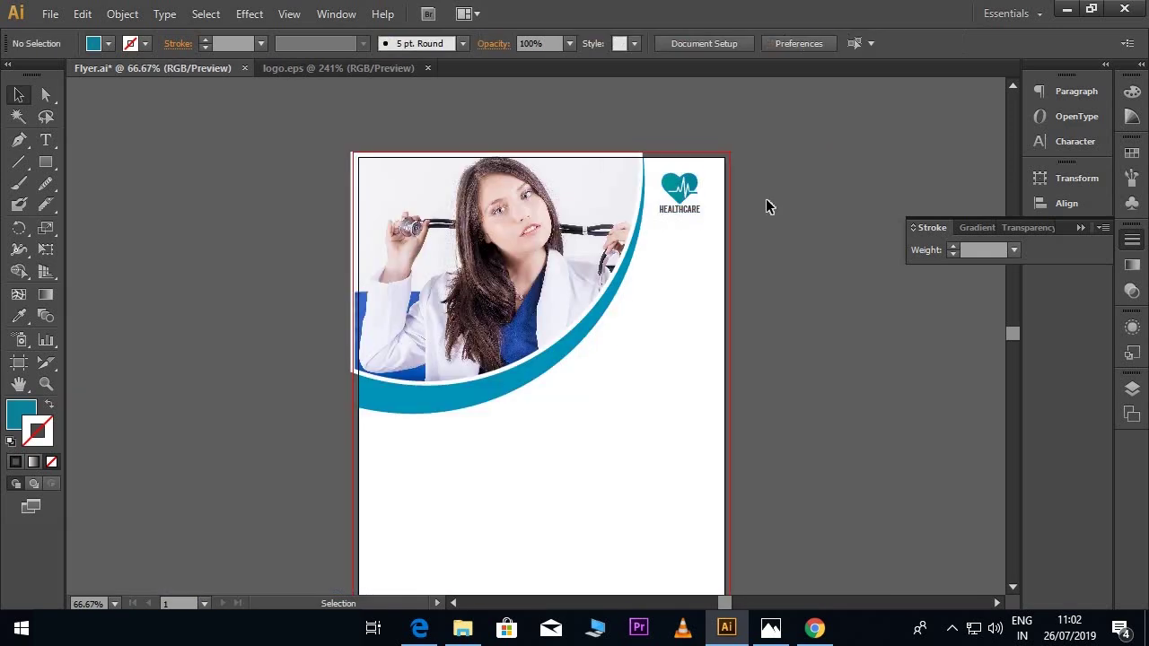
Step: Show rulers and drag out guides to the top, left and bottom page margins
left_click(289, 15)
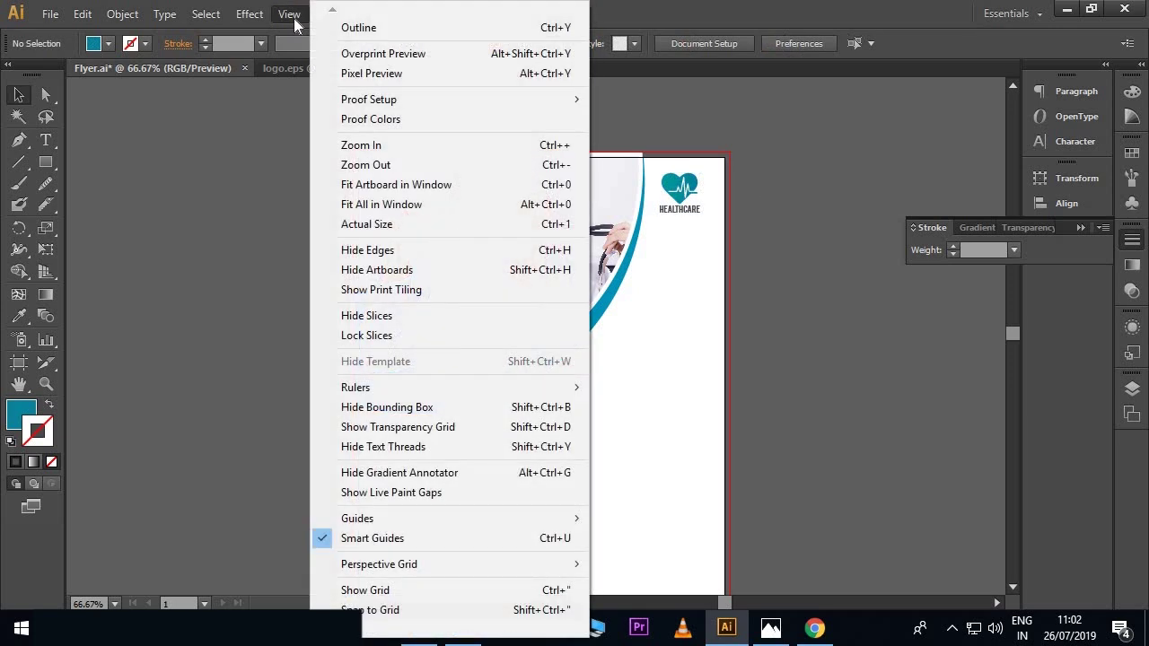
mouse_move(356, 387)
left_click(660, 388)
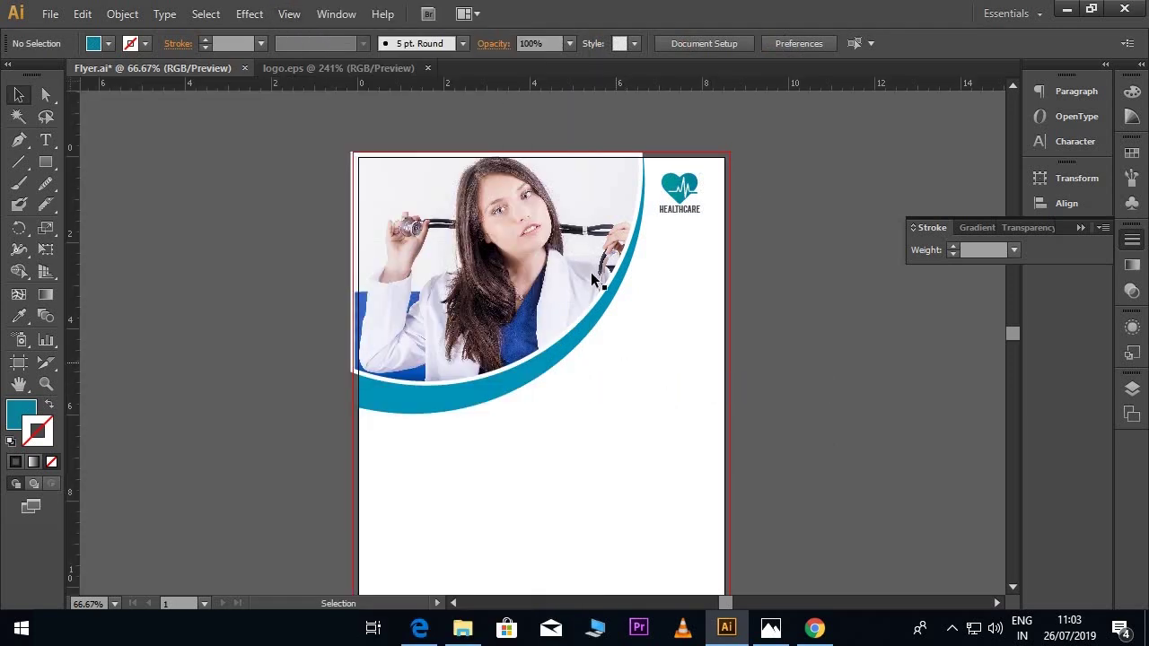
left_click_drag(543, 89, 585, 176)
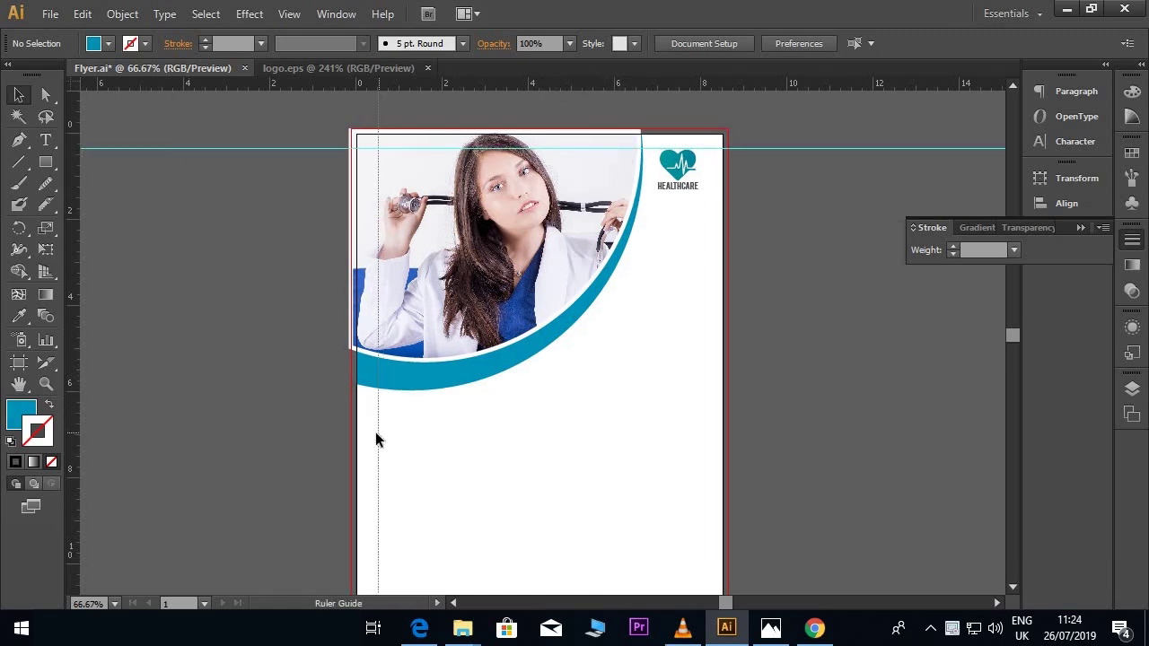
mouse_move(71, 376)
left_mouse_down()
mouse_move(372, 438)
mouse_move(705, 466)
left_mouse_up()
scroll(410, 434, "down", 2)
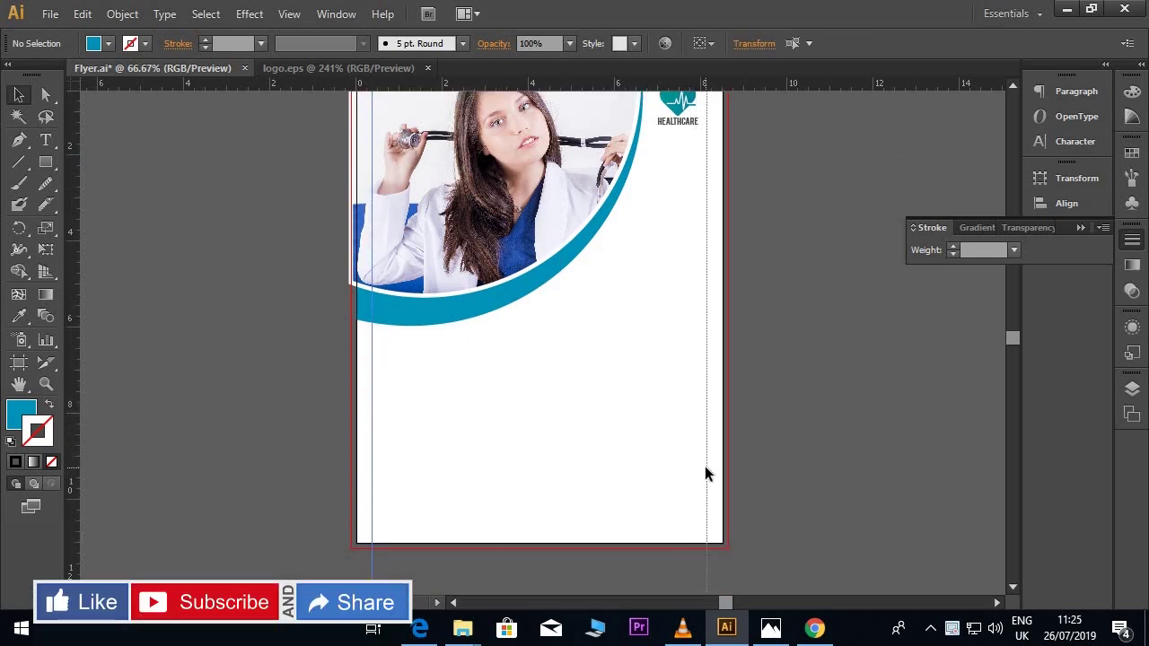
left_click_drag(571, 84, 581, 533)
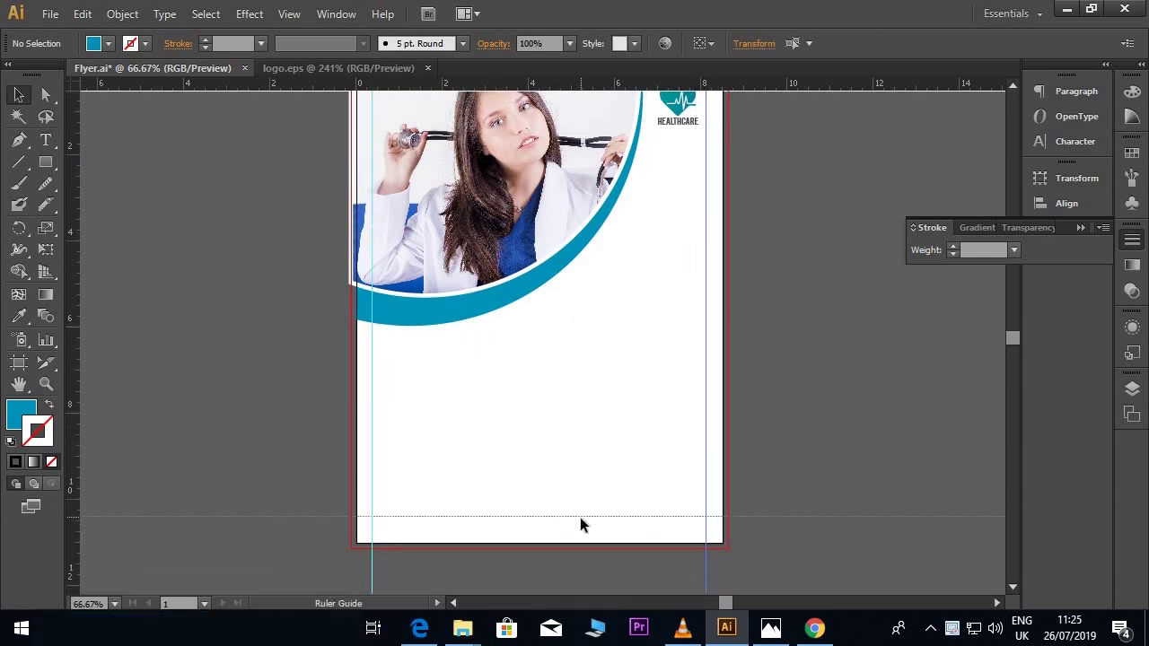
scroll(710, 454, "up", 3)
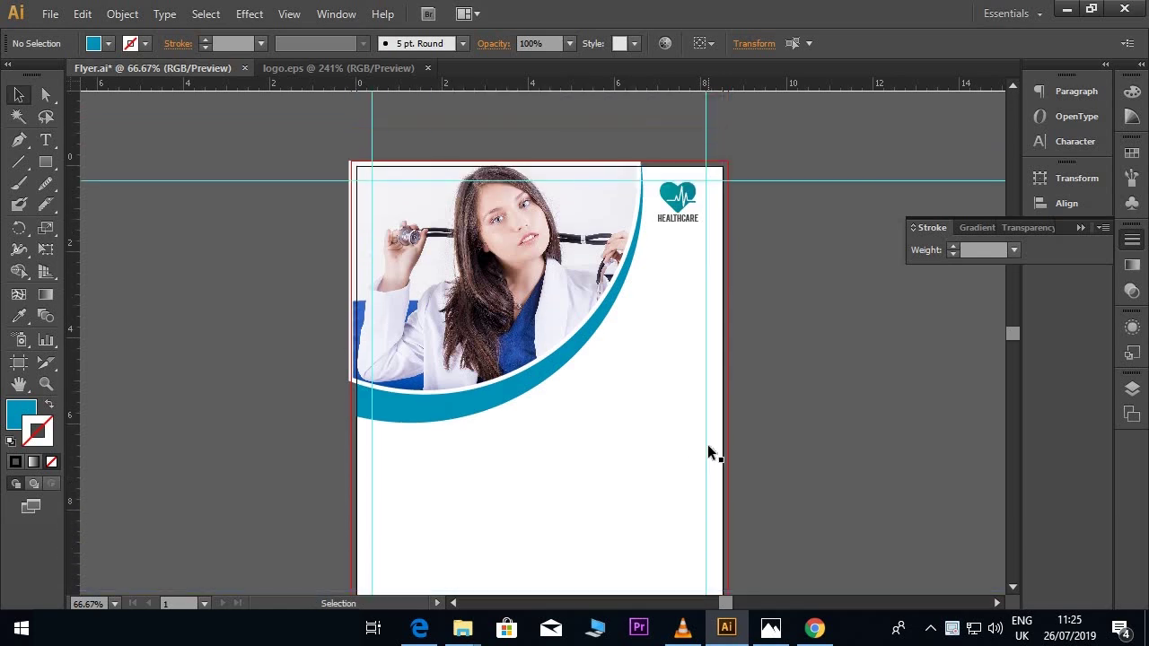
scroll(710, 454, "down", 1)
left_click_drag(46, 161, 125, 204)
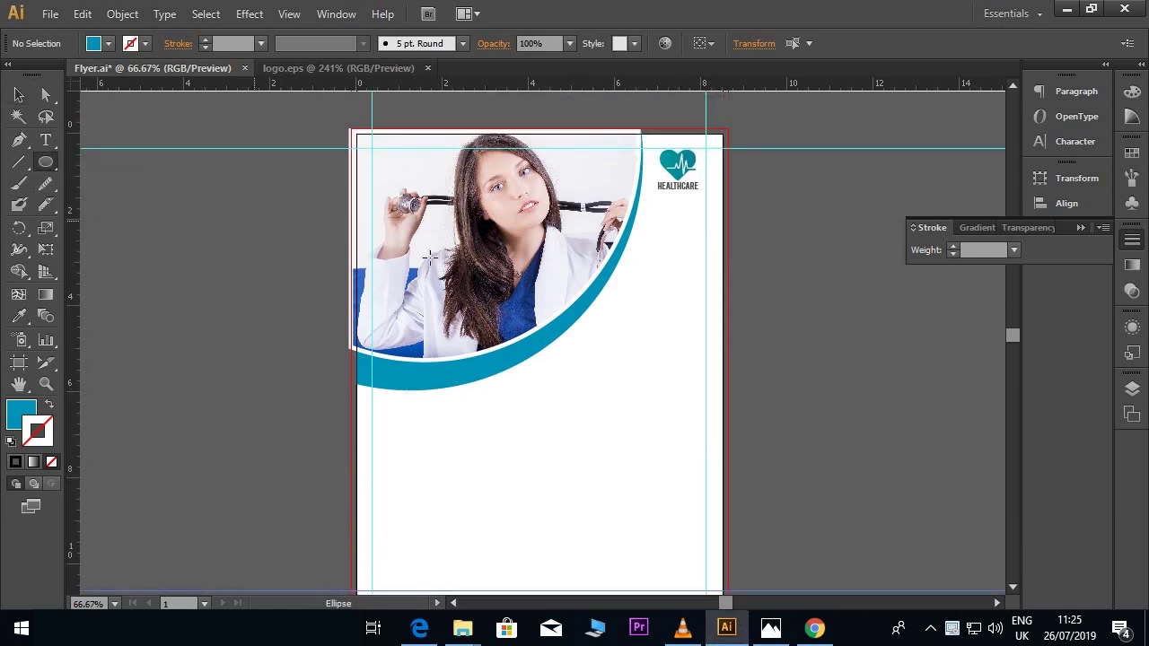
Step: Draw a large circle on the page's right side, enlarge it, move it lower, and fill it teal 029b9b
left_click_drag(566, 220, 717, 374)
left_click(19, 94)
left_click_drag(564, 220, 516, 204)
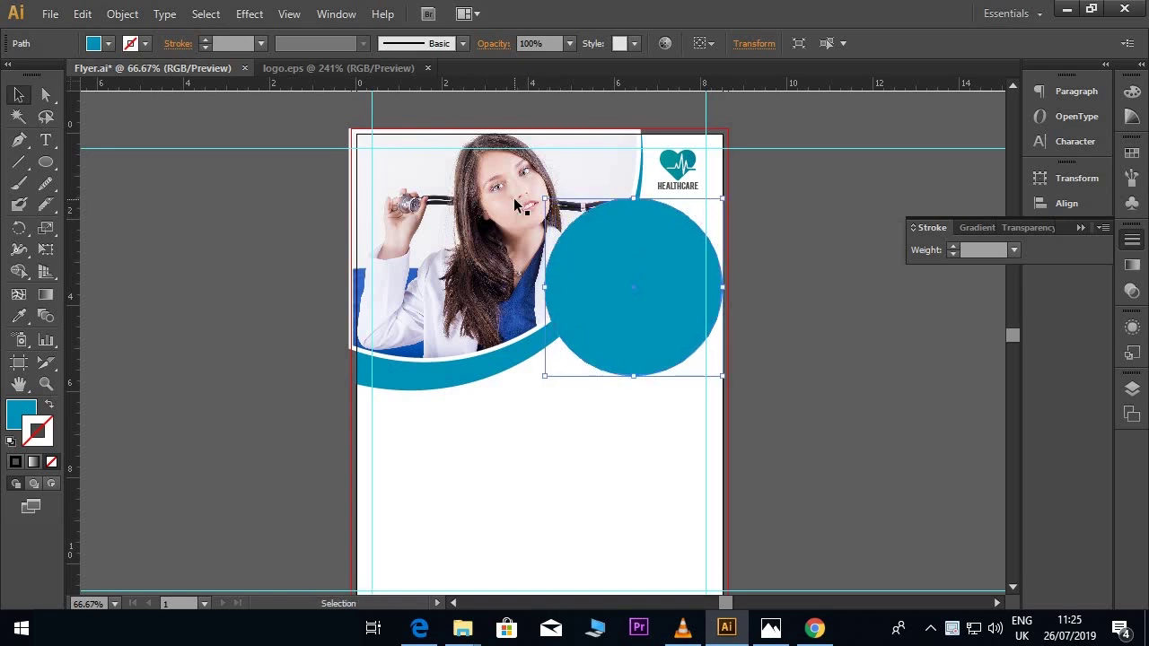
left_click_drag(581, 251, 581, 290)
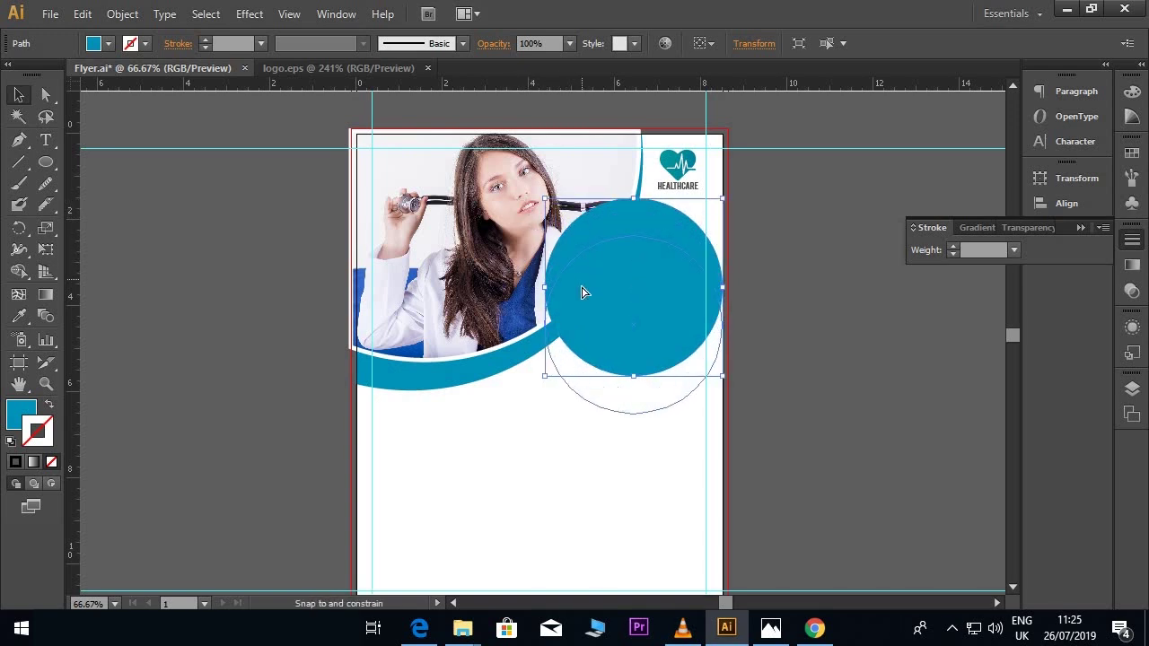
double_click(22, 408)
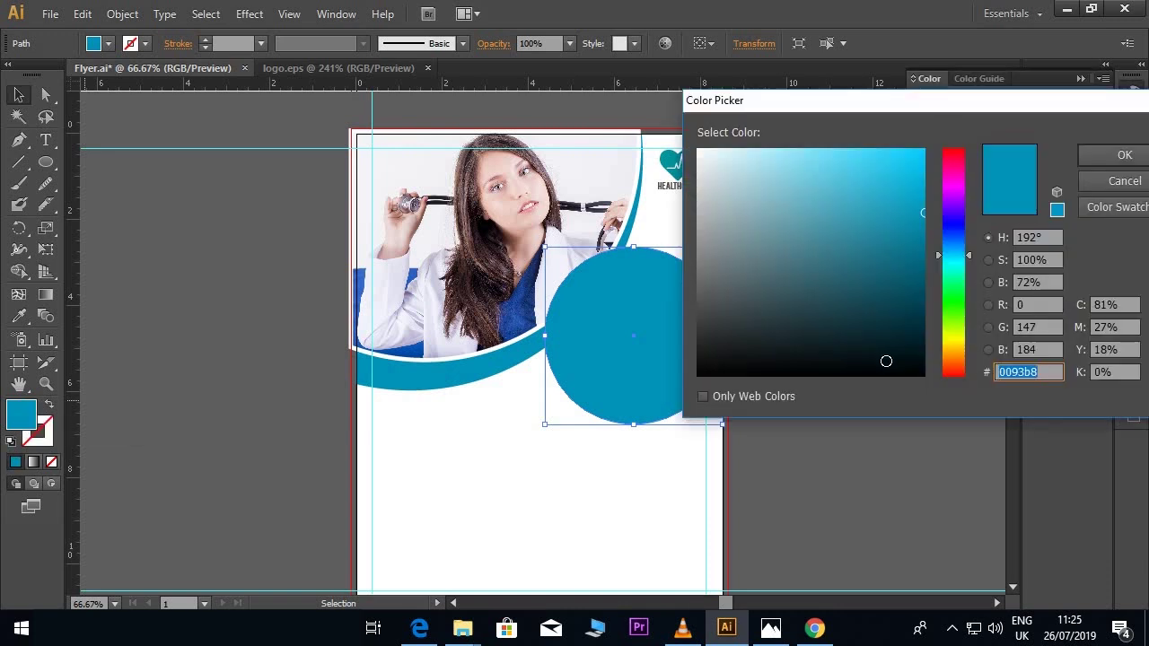
type("029")
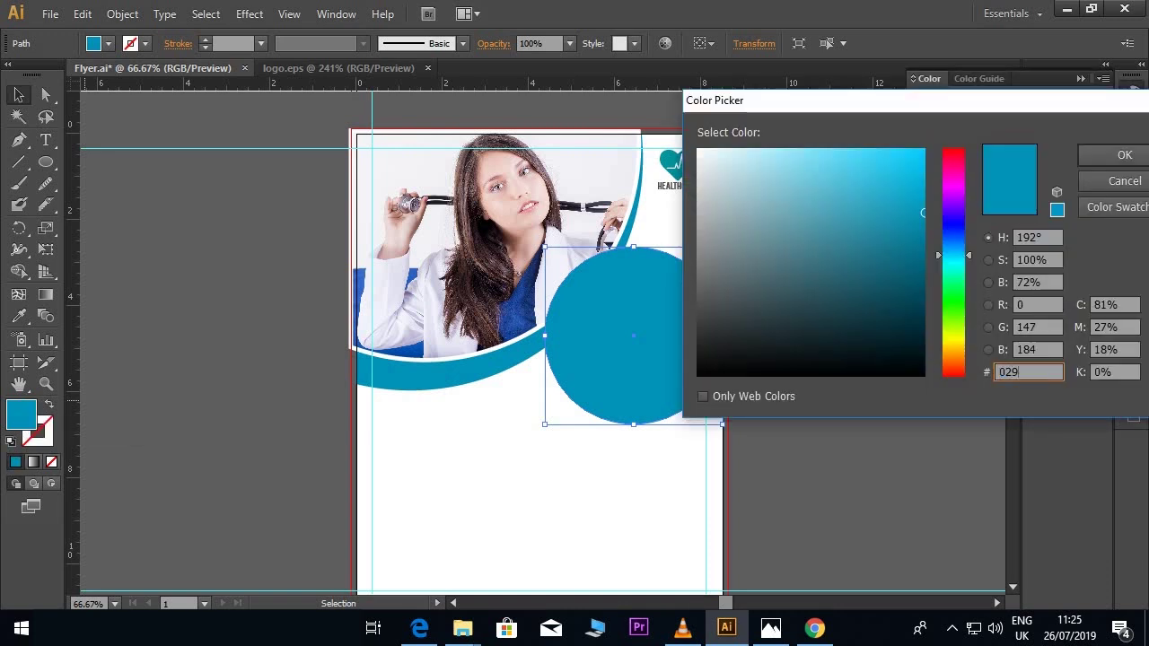
type("b")
left_click(1124, 154)
Step: Copy the teal circle and paste an identical copy in front of it
left_click(754, 318)
left_click(637, 322)
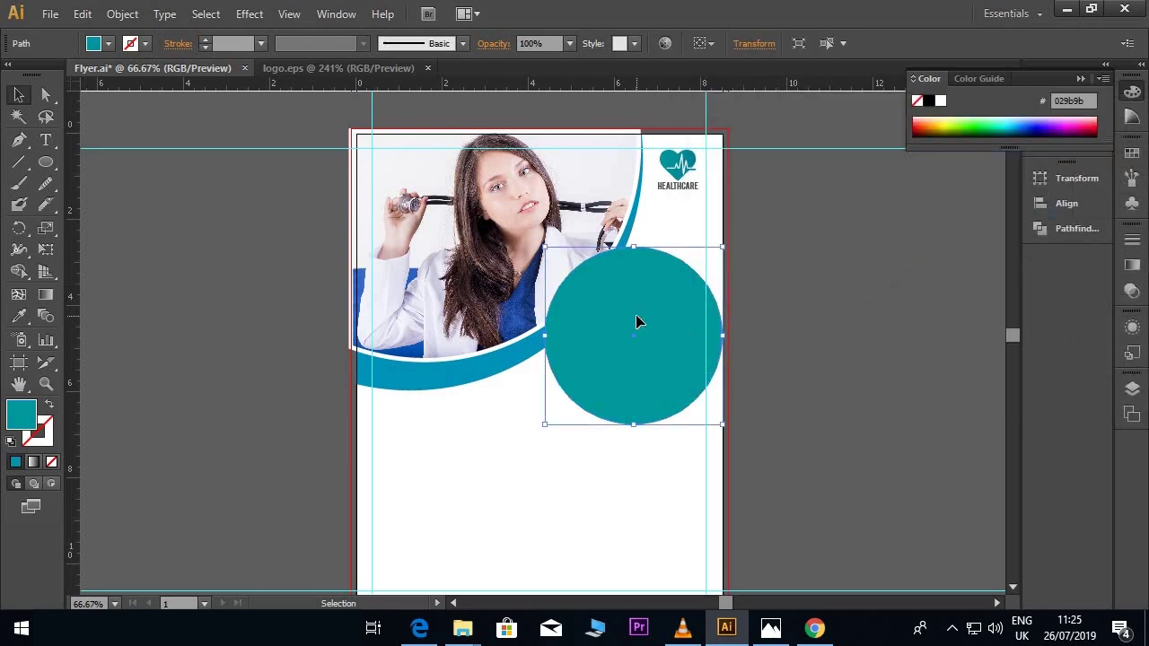
left_click(82, 14)
left_click(117, 101)
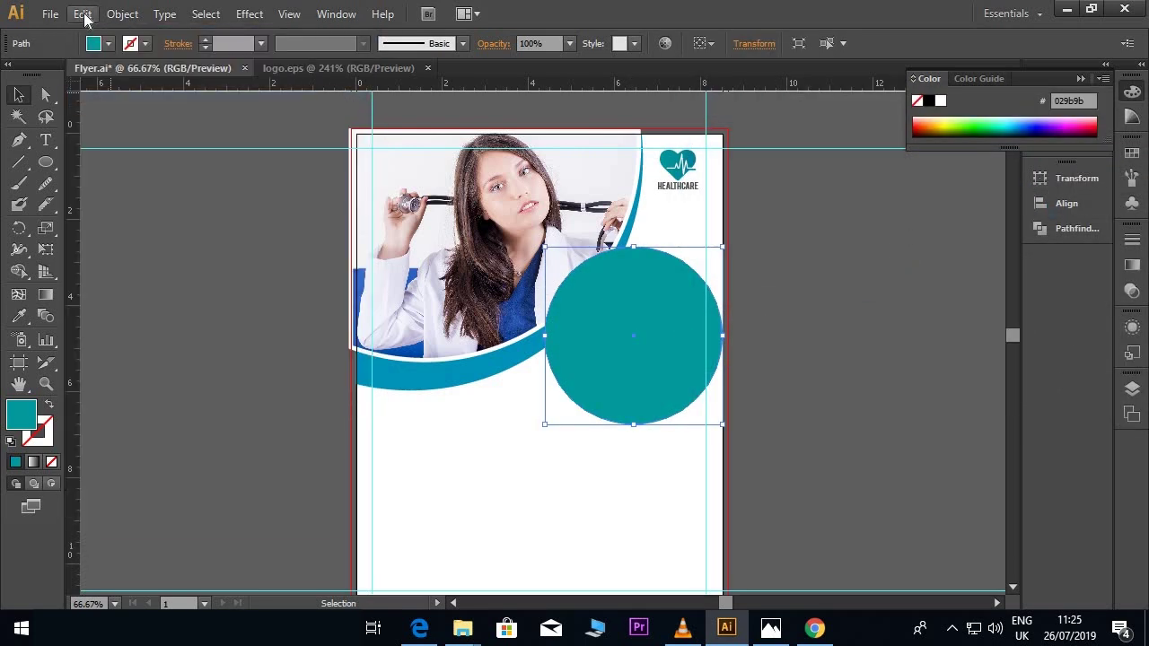
left_click(81, 14)
left_click(131, 140)
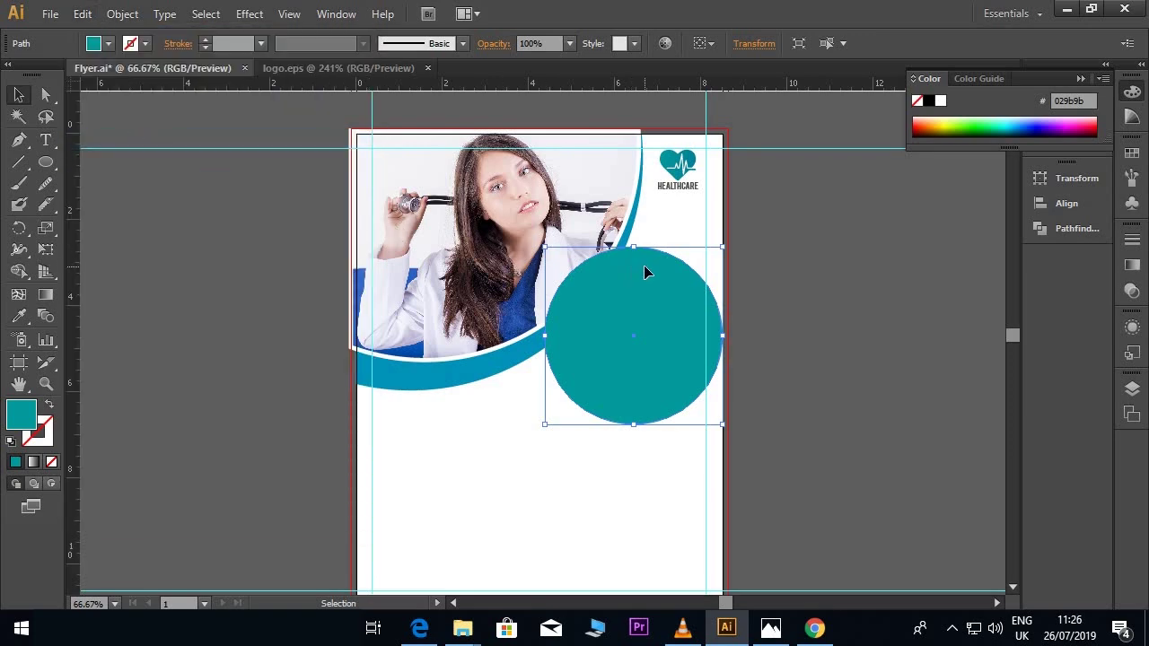
key("ctrl+plus")
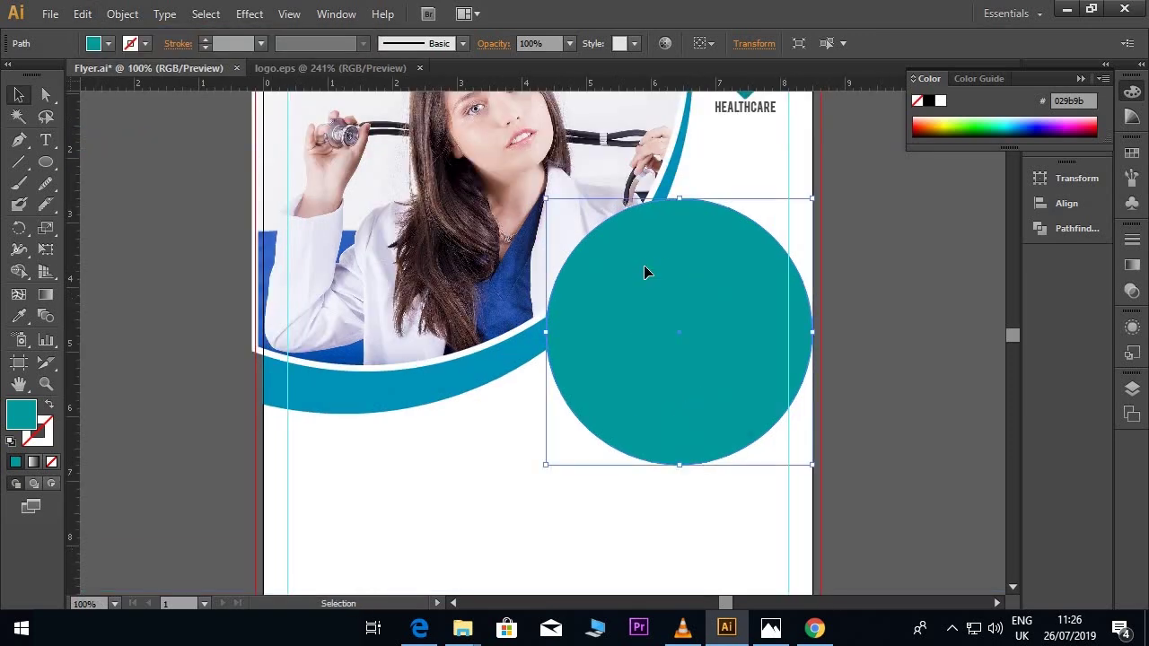
scroll(663, 290, "up", 2)
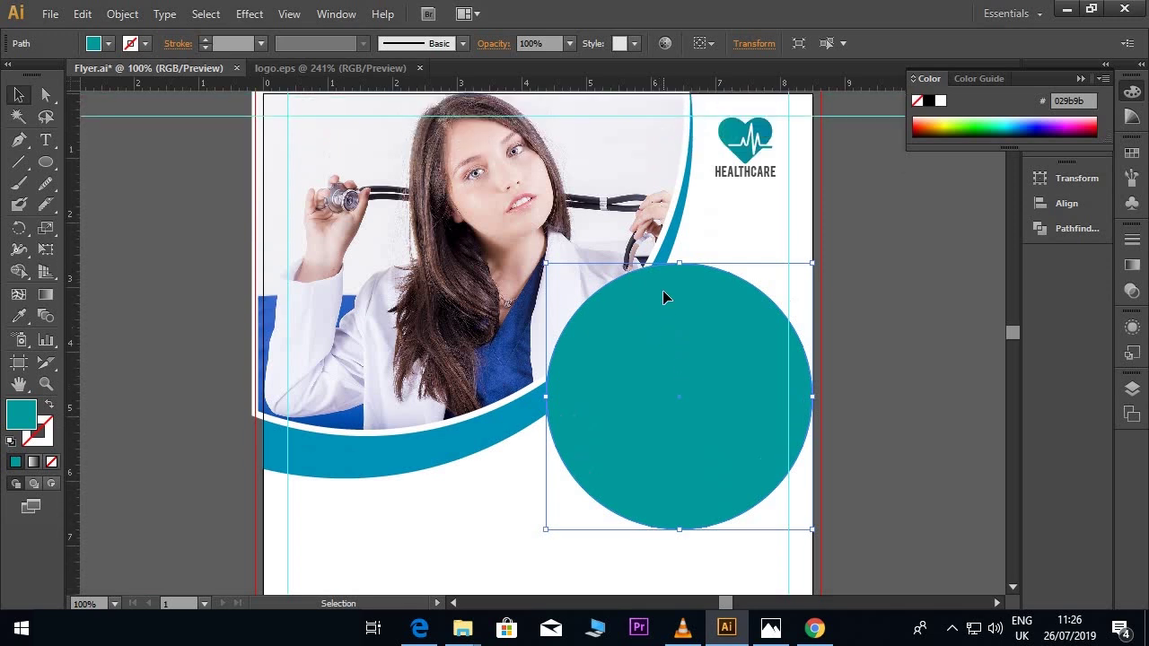
scroll(718, 231, "up", 1)
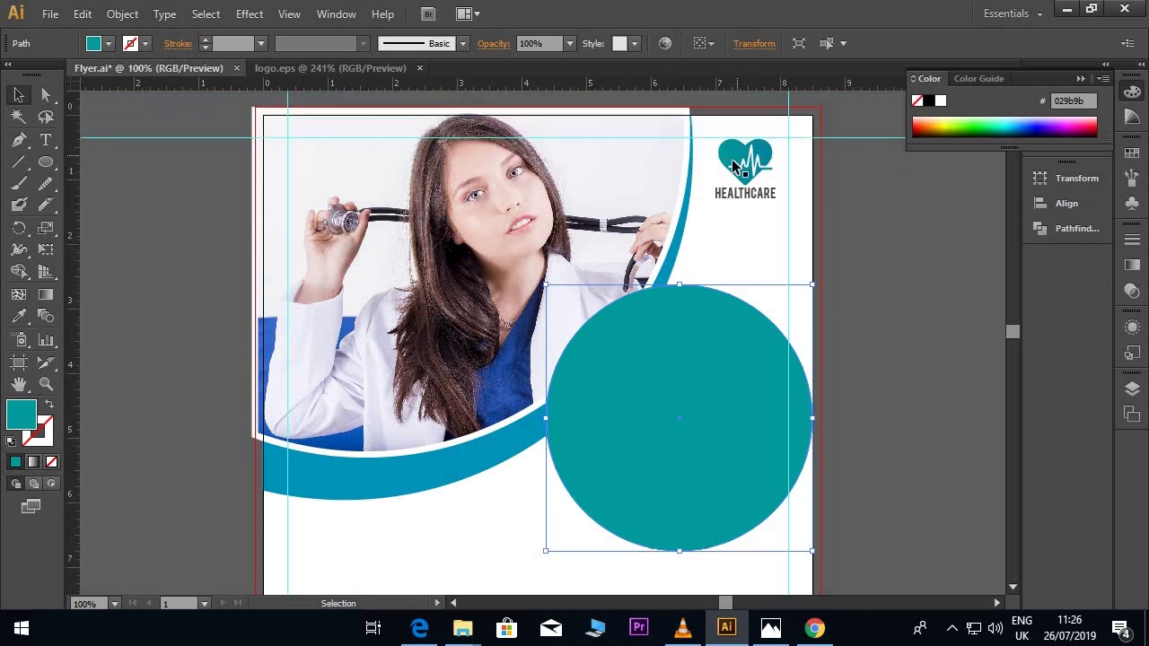
Step: Sample the logo's teal gradient onto the circle with the Eyedropper
left_click(21, 316)
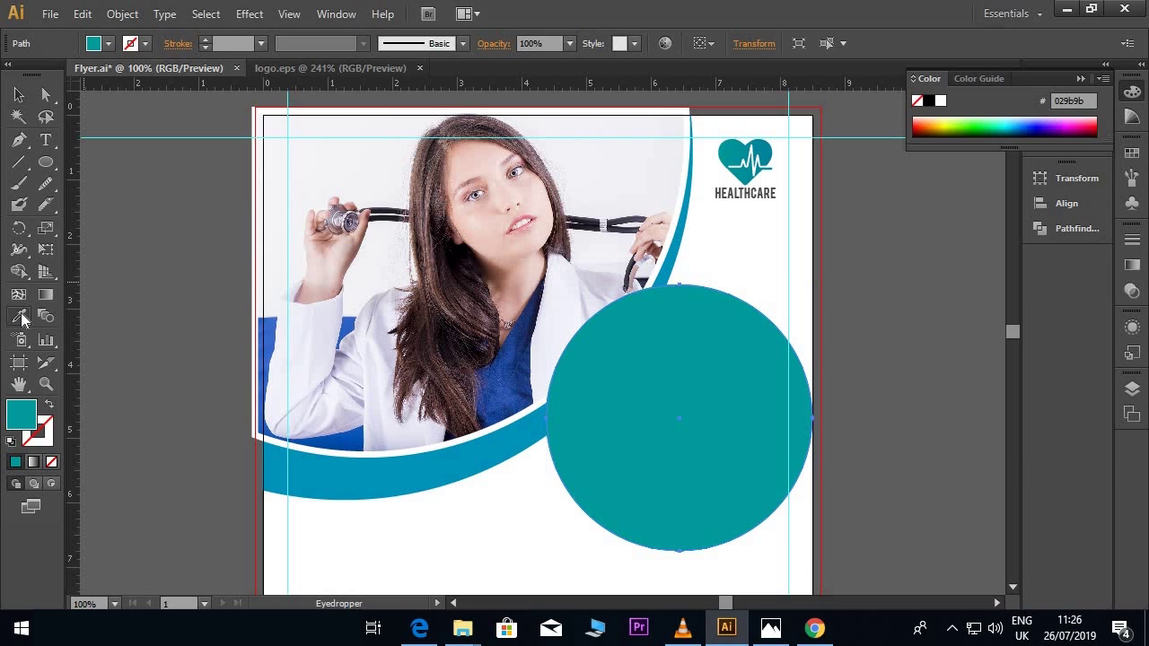
left_click(736, 151)
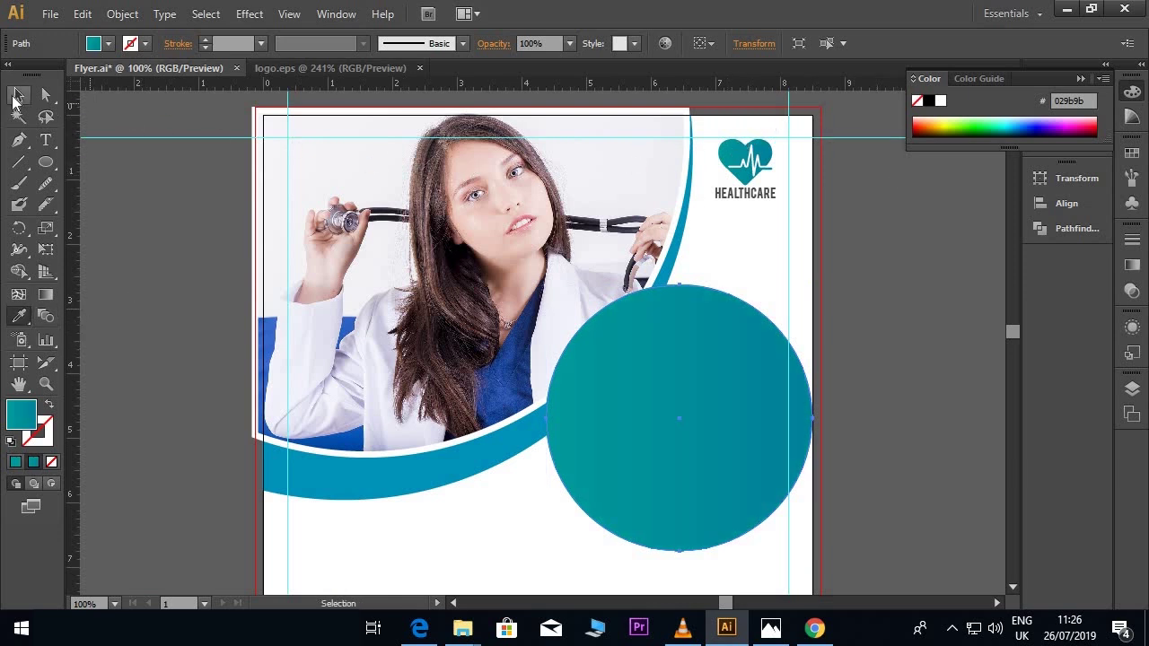
left_click(19, 94)
scroll(650, 316, "down", 1)
scroll(650, 316, "down", 1)
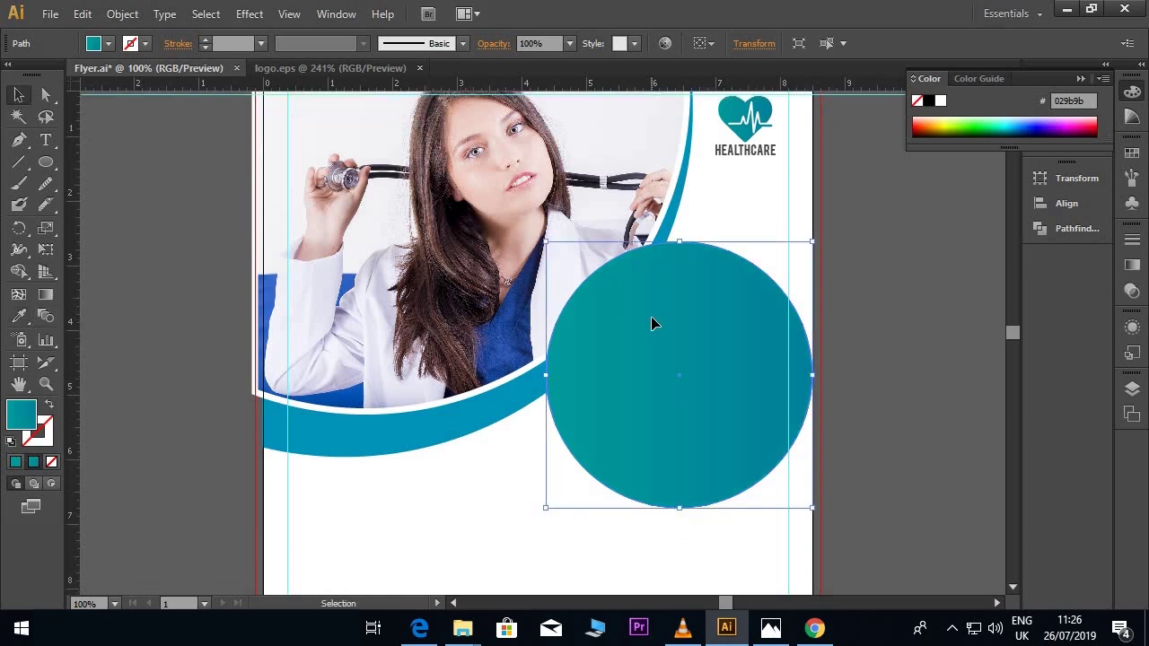
Step: Slice the circle copy diagonally with the Knife and clear the selection
left_click(47, 206)
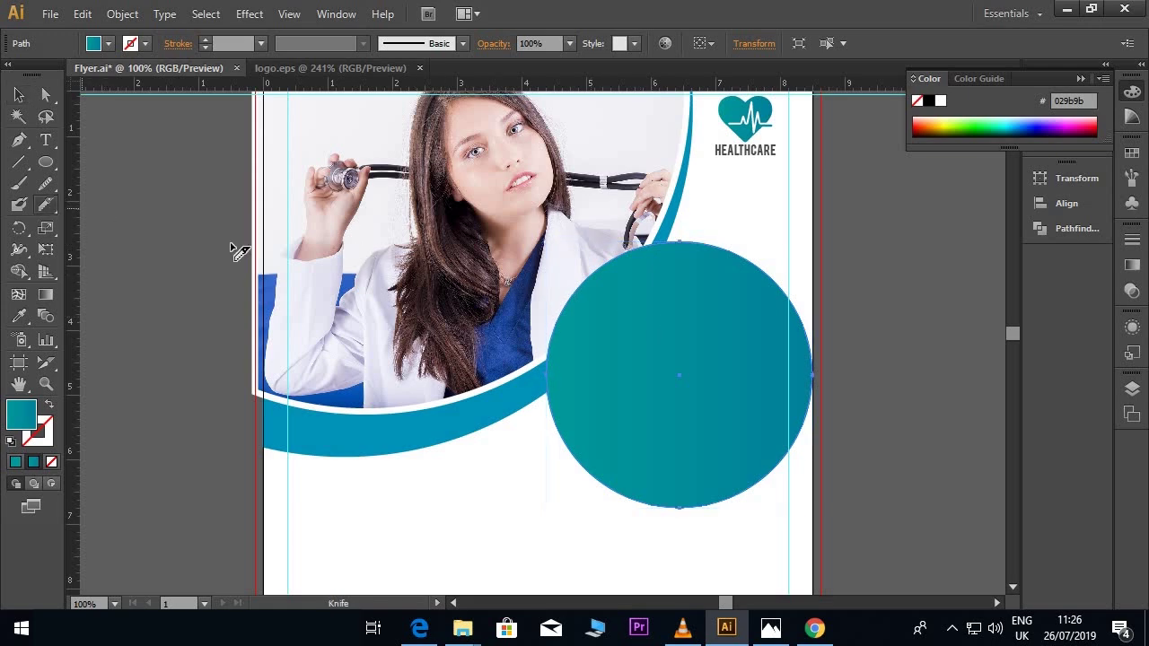
mouse_move(729, 242)
left_mouse_down()
mouse_move(614, 375)
mouse_move(557, 502)
left_mouse_up()
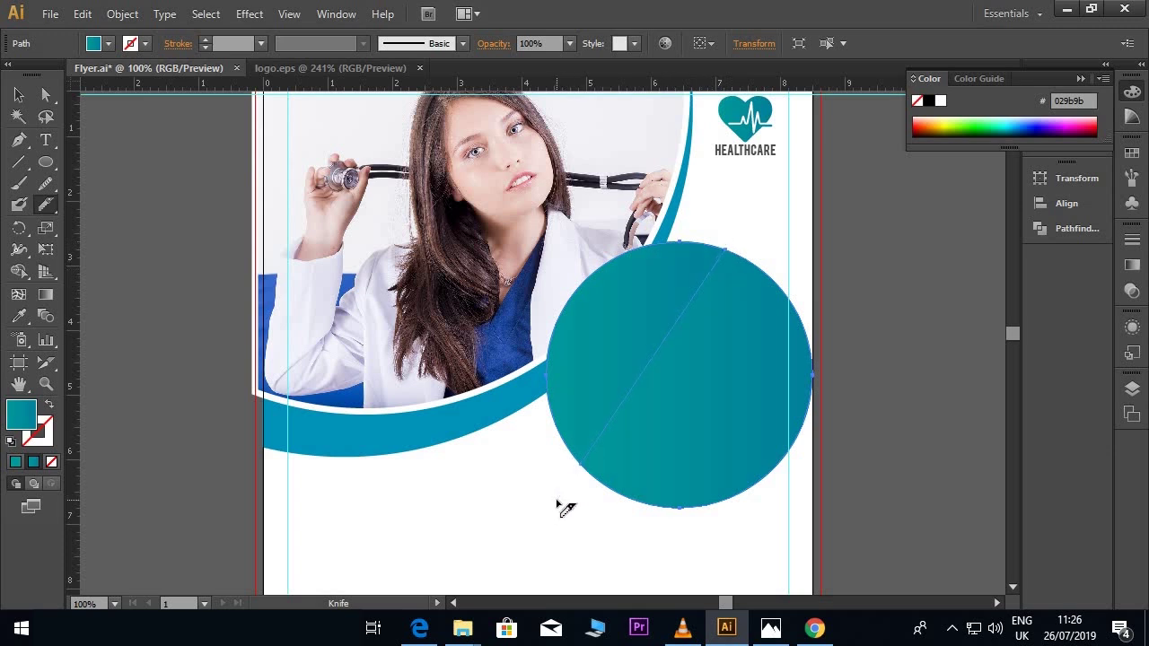
left_click(19, 94)
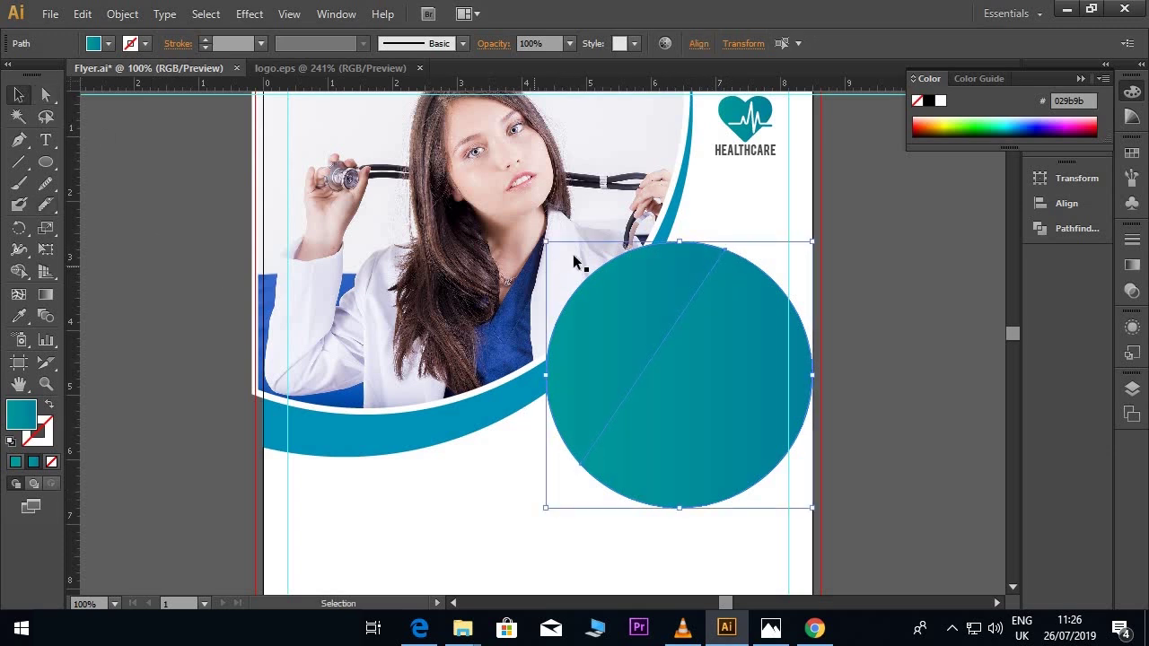
left_click(980, 377)
left_click(657, 301)
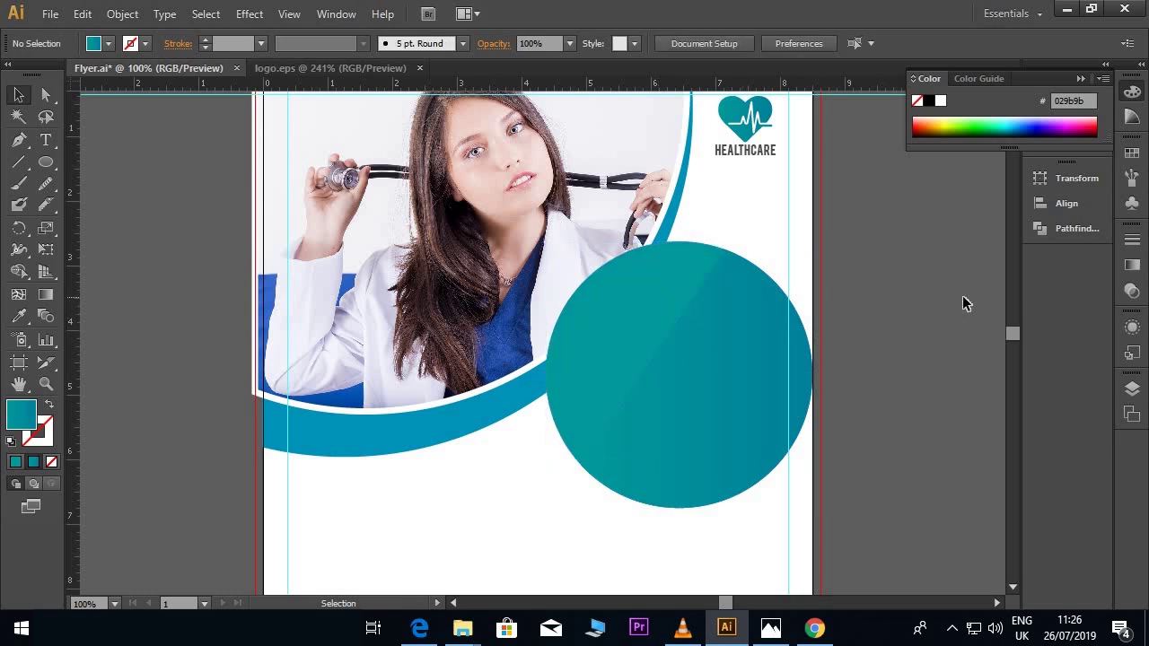
scroll(762, 248, "down", 1)
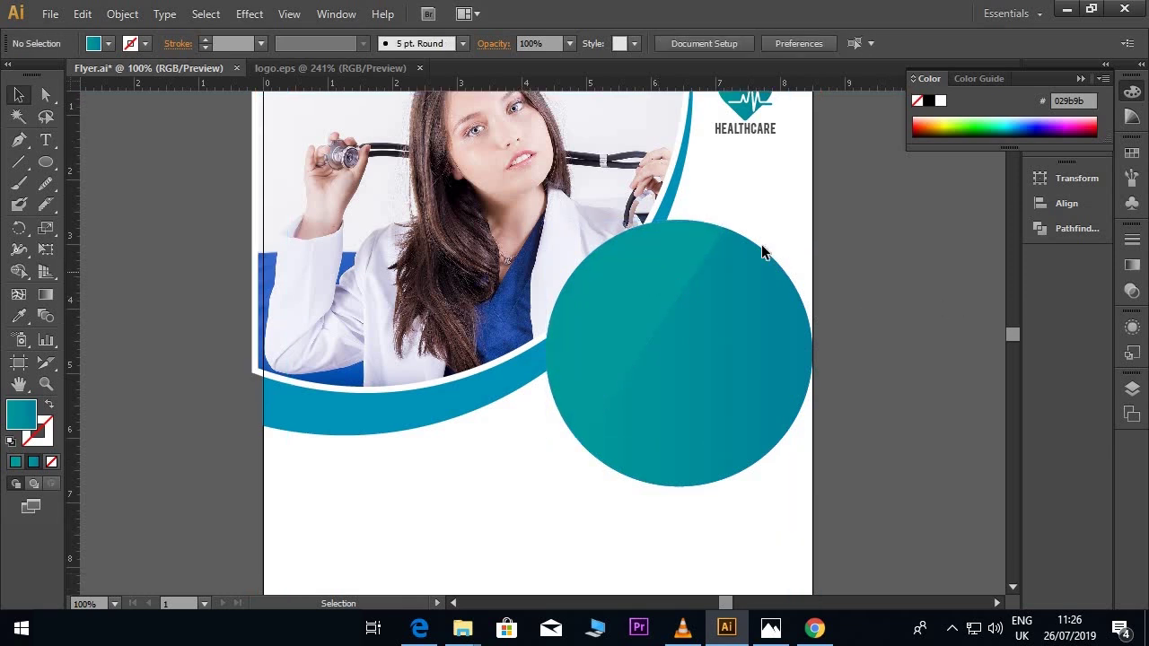
Step: Type HEALTH CARE beside the teal circle and centre-align the lines
left_click(45, 141)
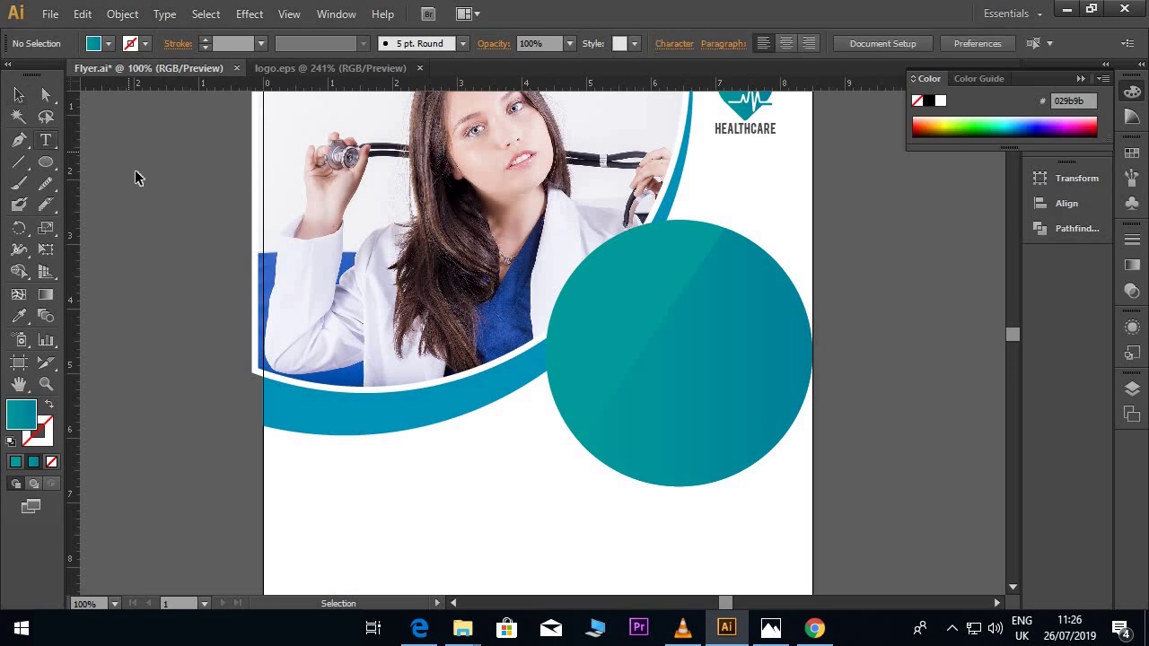
scroll(744, 439, "down", 2)
left_click(847, 325)
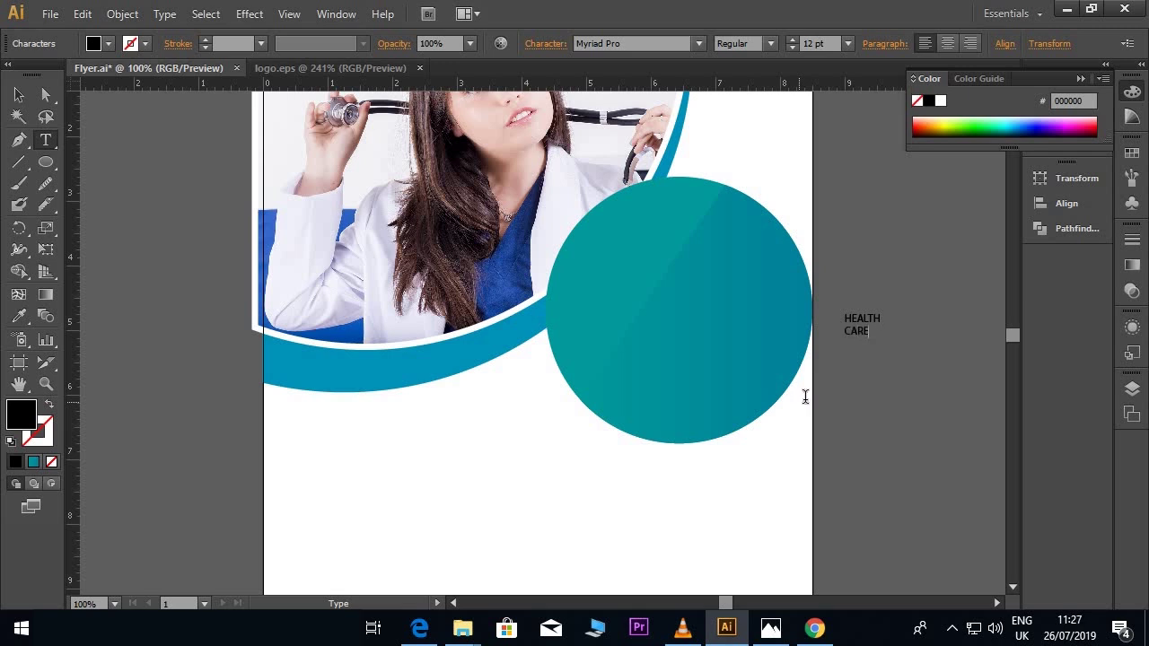
key("ctrl+a")
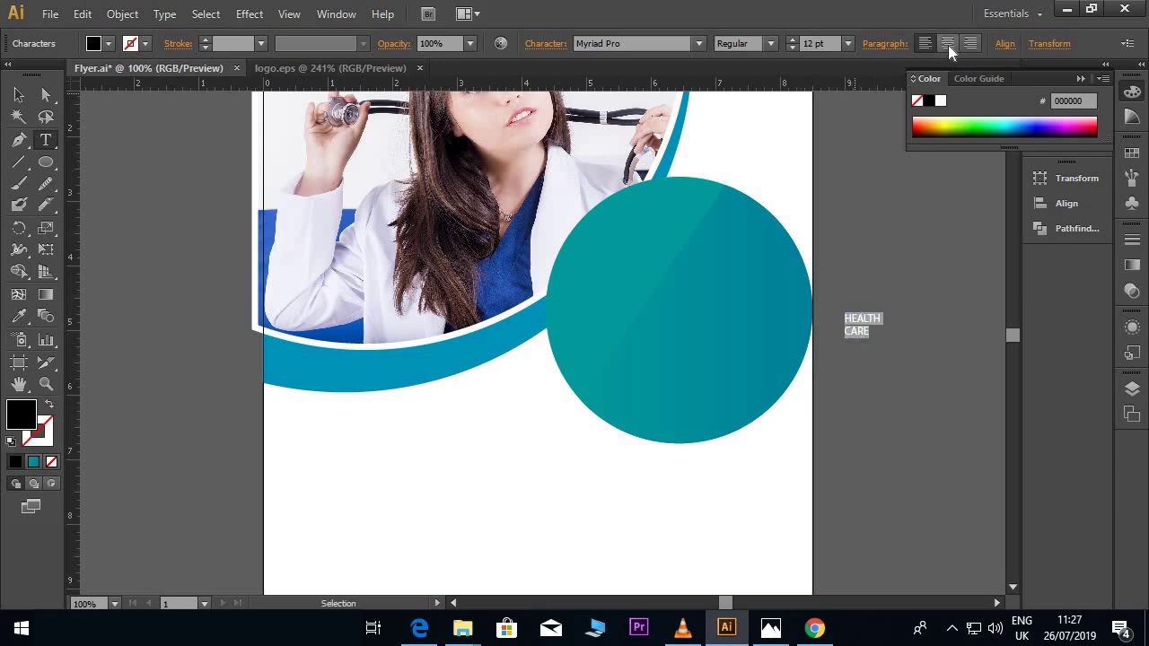
left_click(948, 45)
Step: Set the HEALTH CARE title to Roboto Bold at 61 pt
left_click(647, 45)
type("Rage Italic")
key("Return")
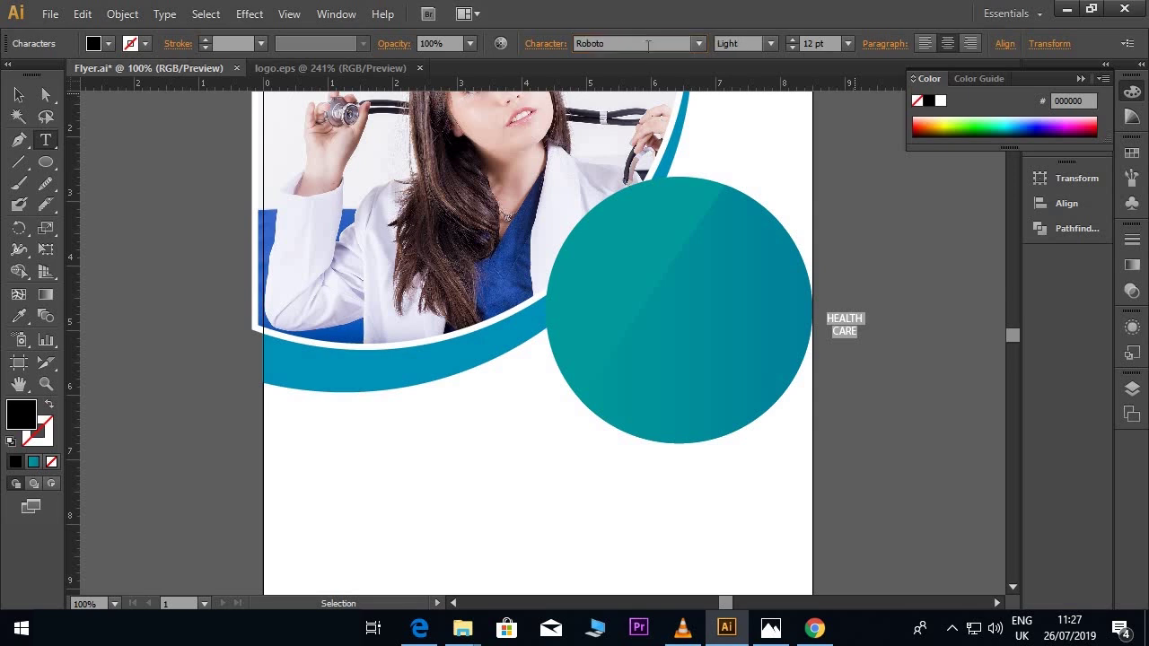
left_click(770, 44)
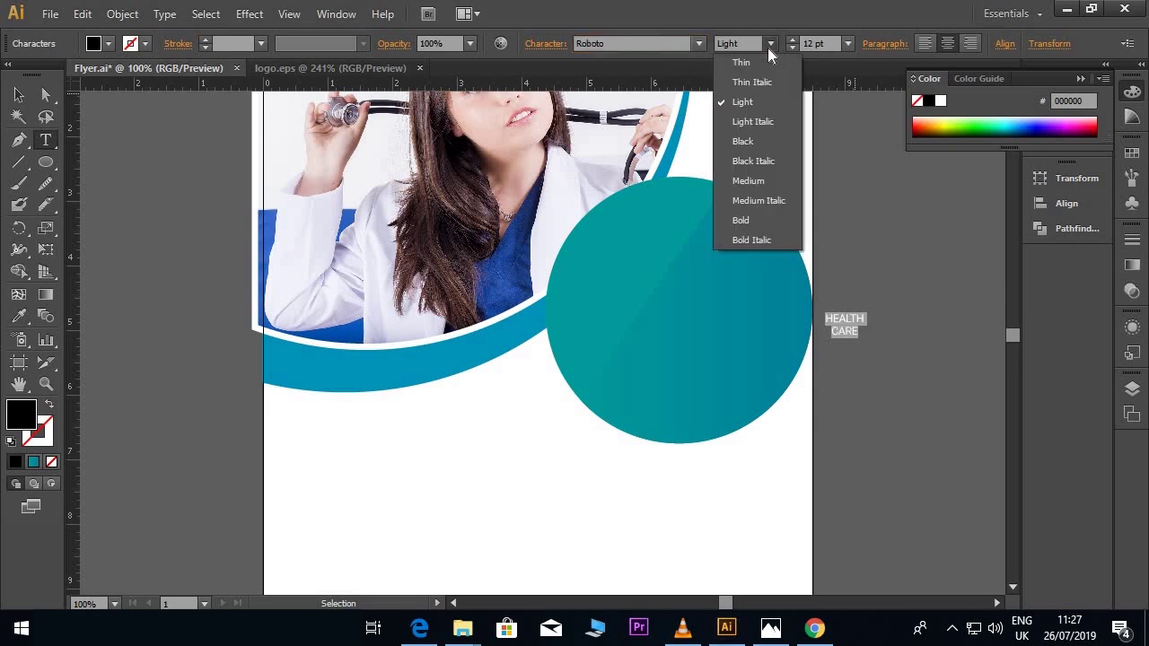
left_click(752, 221)
left_click(813, 44)
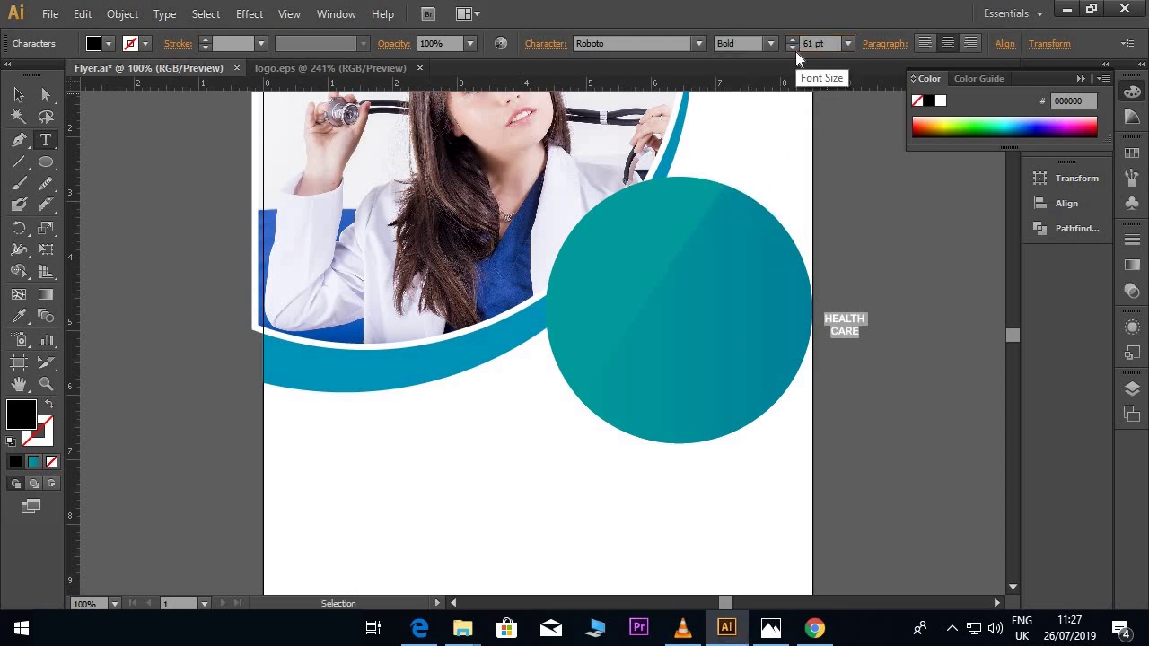
key("Return")
Step: Move the HEALTH CARE title onto the teal circle
left_click(18, 95)
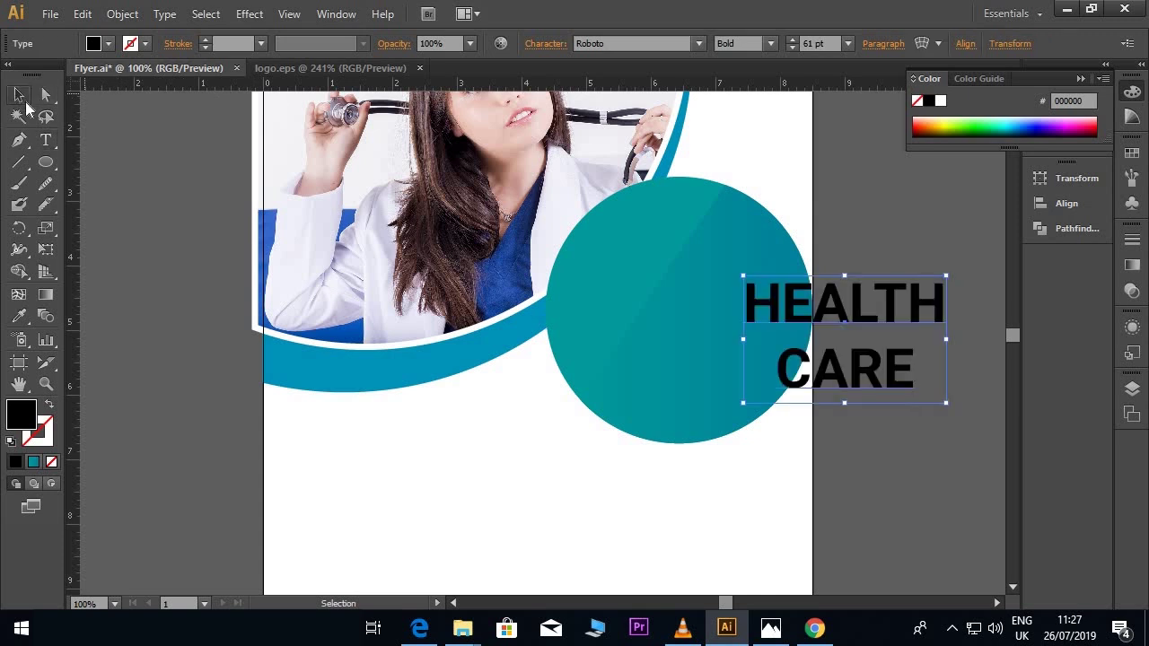
mouse_move(889, 315)
left_mouse_down()
mouse_move(696, 272)
mouse_move(693, 262)
left_mouse_up()
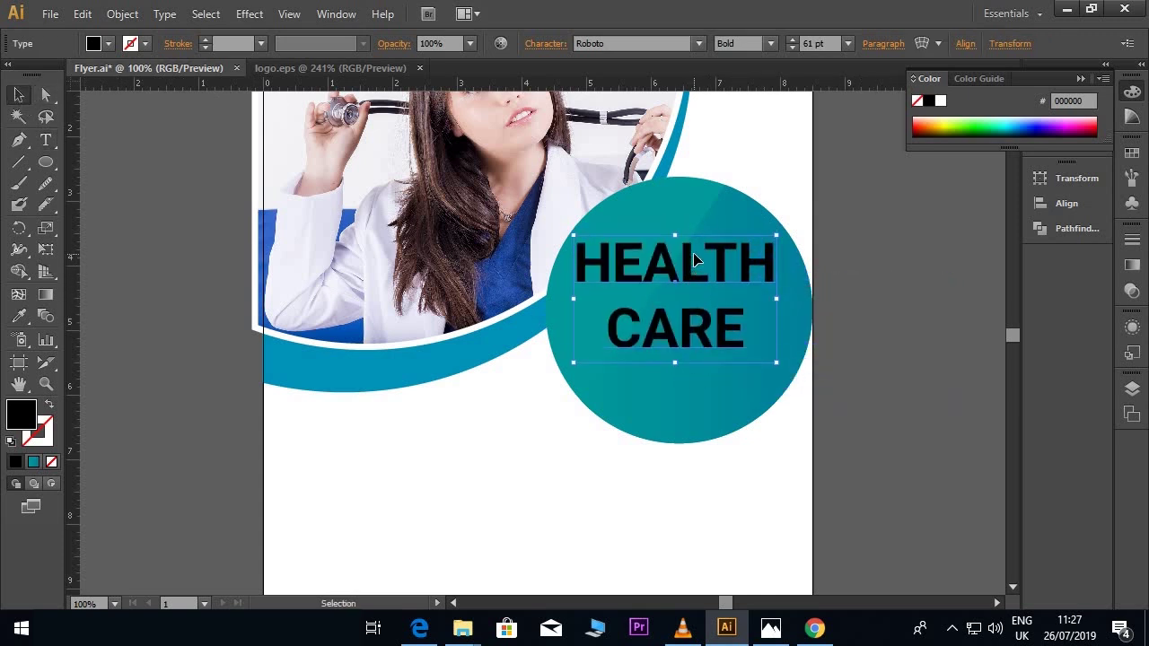
scroll(701, 269, "up", 1)
key("ctrl+minus")
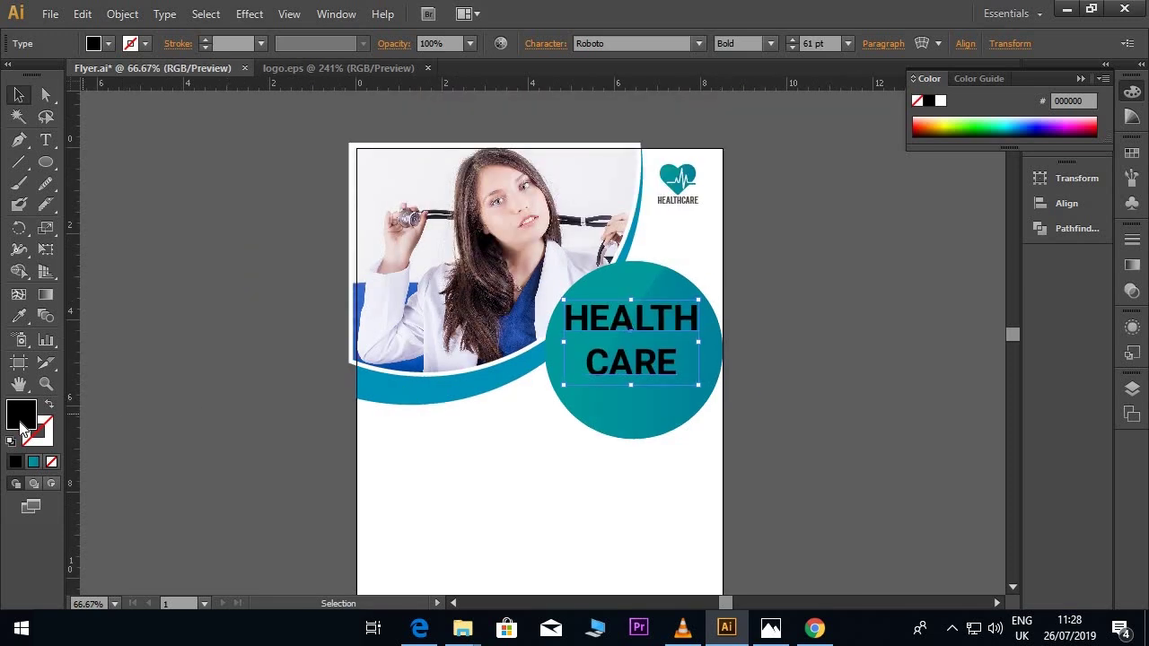
Step: Fill the HEALTH CARE title white (ffffff)
double_click(21, 422)
mouse_move(765, 188)
left_mouse_down()
mouse_move(718, 171)
mouse_move(697, 148)
left_mouse_up()
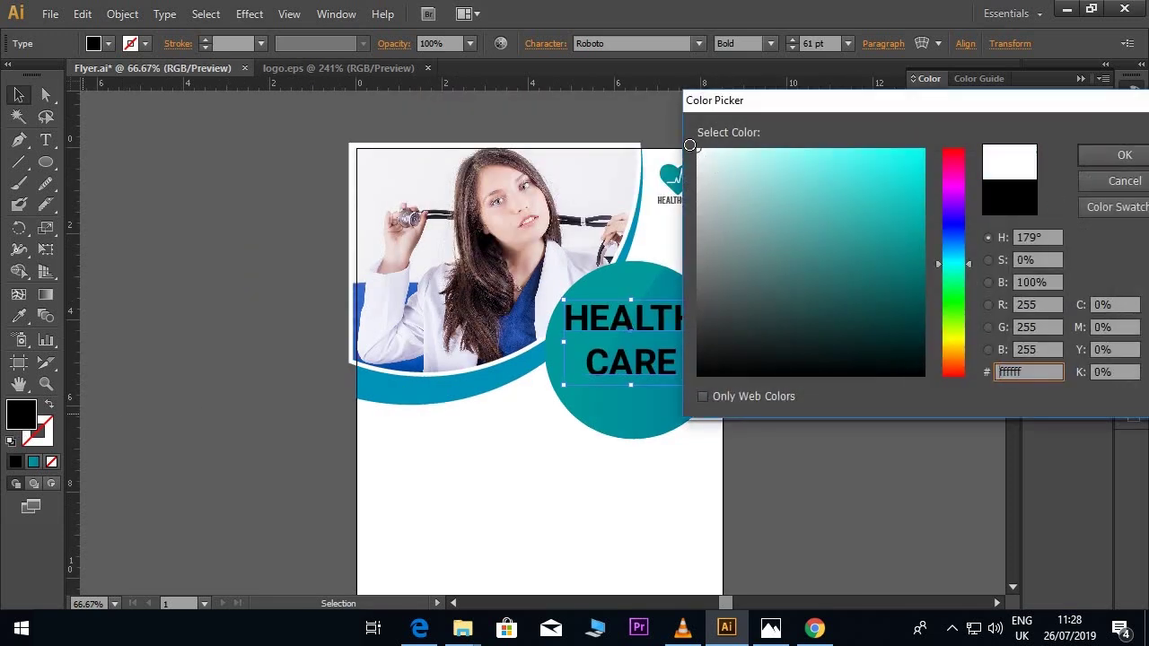
left_click(1130, 163)
left_click(806, 256)
left_click(692, 330)
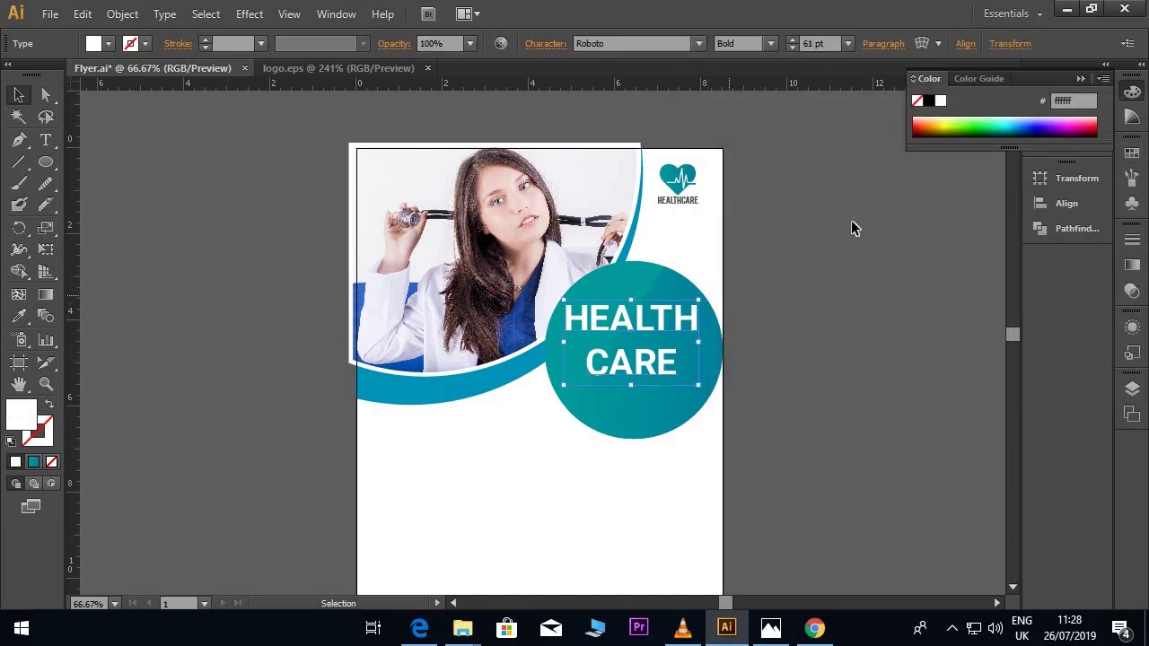
Step: Set the title's tracking to -25 in the Character panel
left_click(1079, 81)
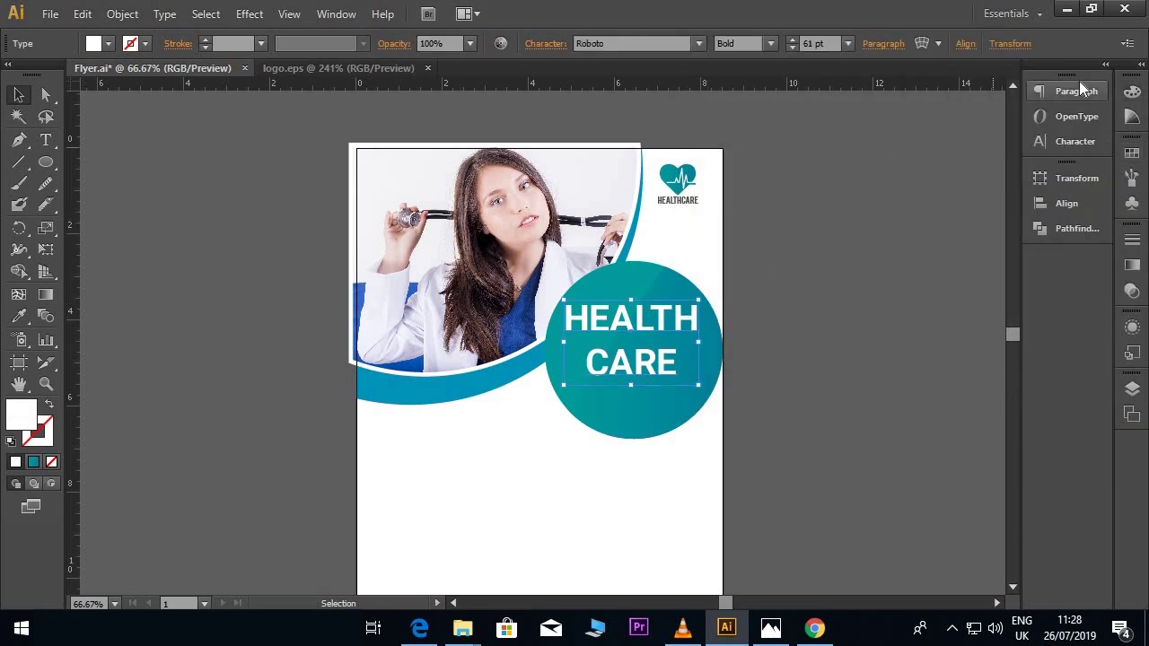
left_click(1072, 140)
left_click(1008, 177)
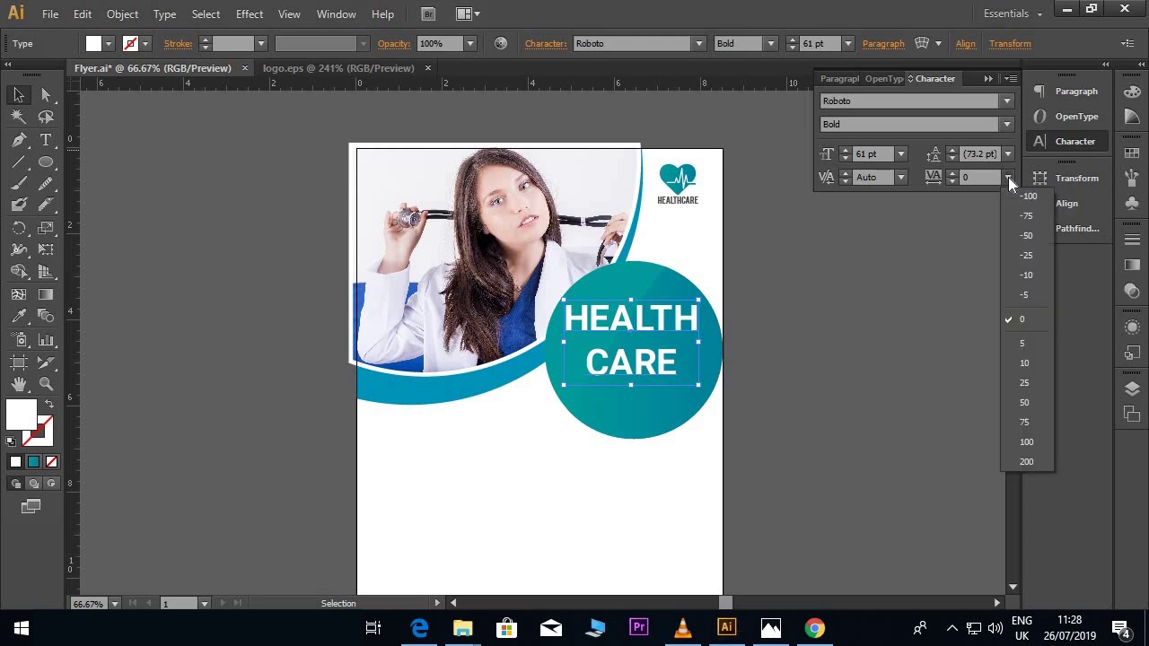
left_click(1028, 255)
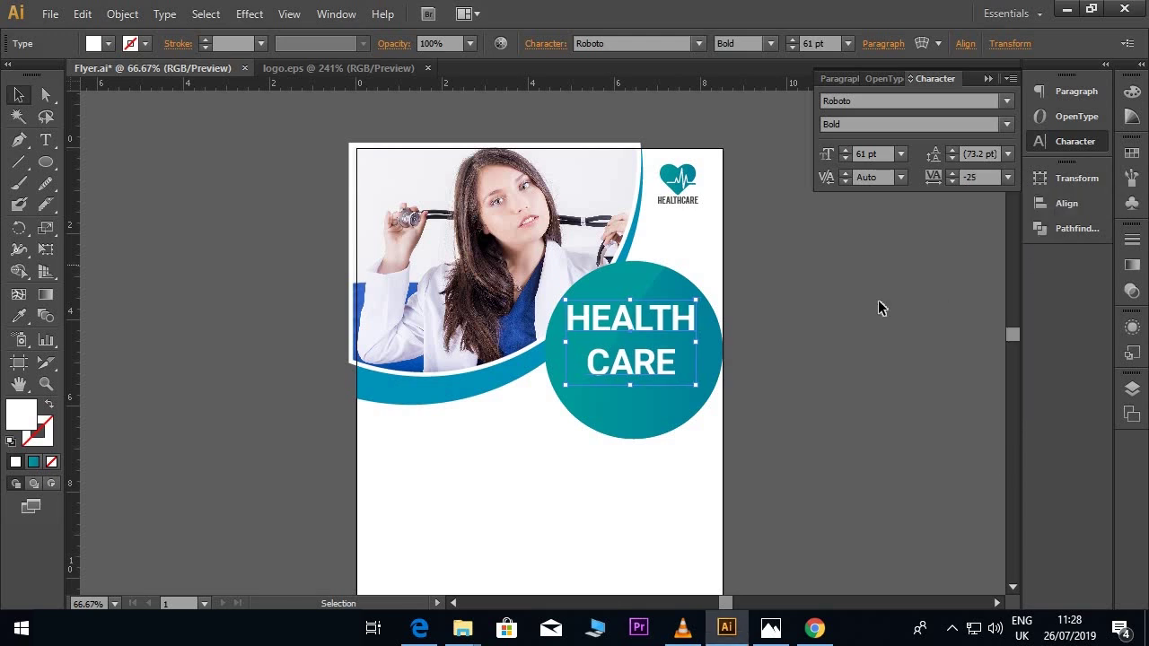
left_click(779, 332)
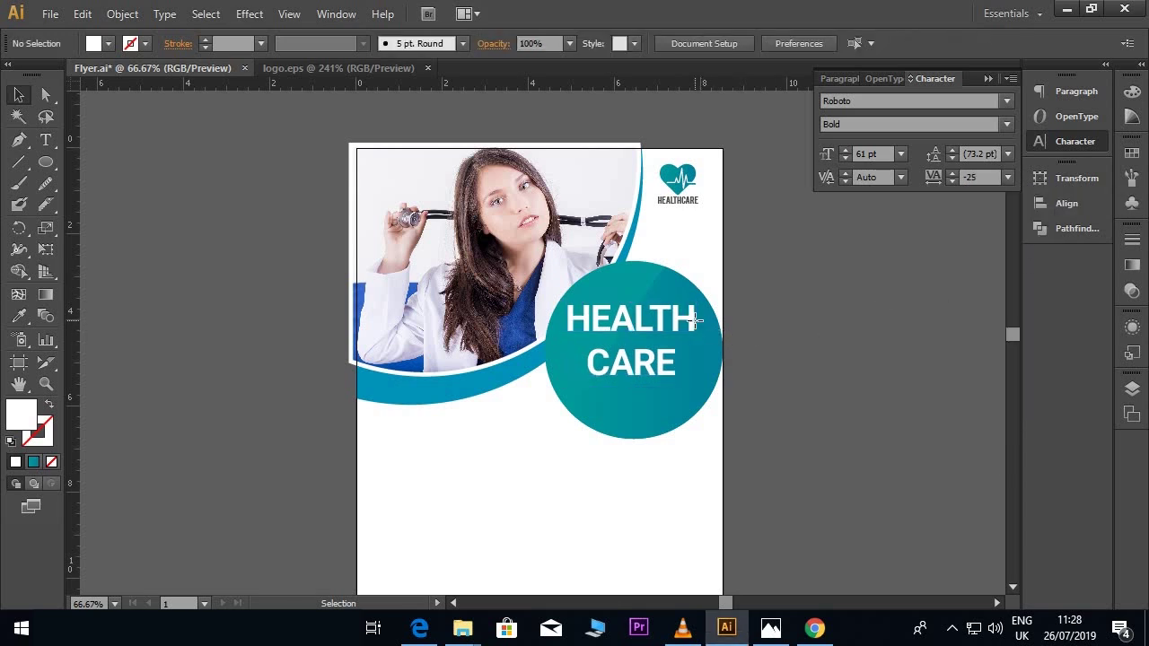
scroll(697, 323, "down", 1)
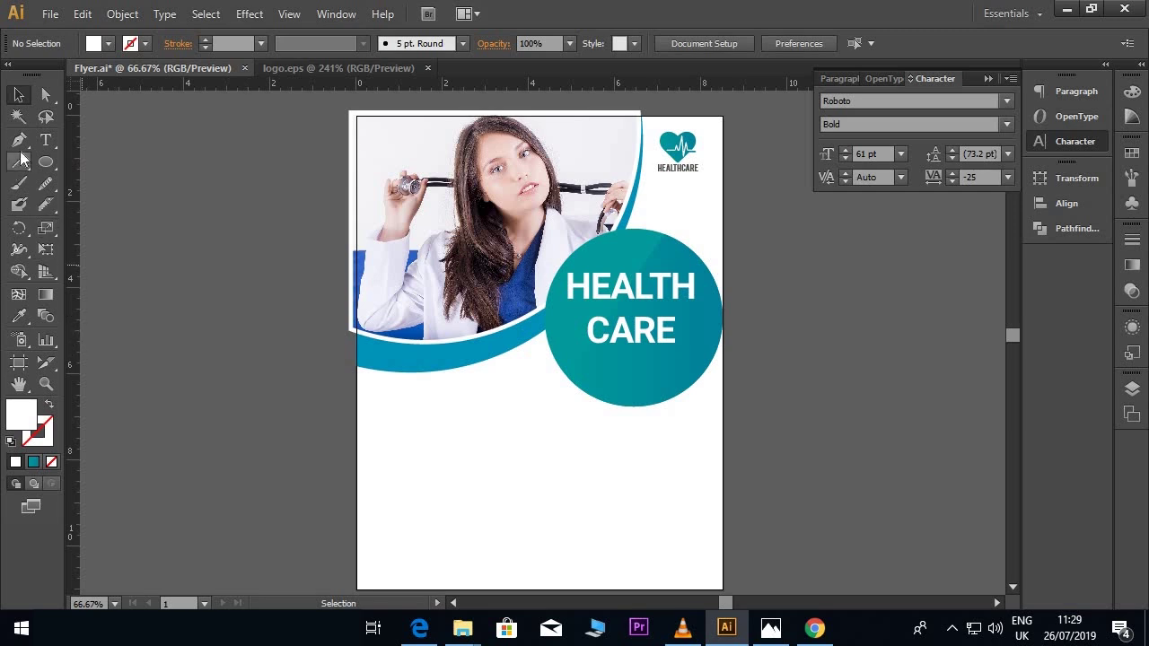
Step: Add a white Roboto Thin FLYER line on the circle below CARE
left_click(46, 140)
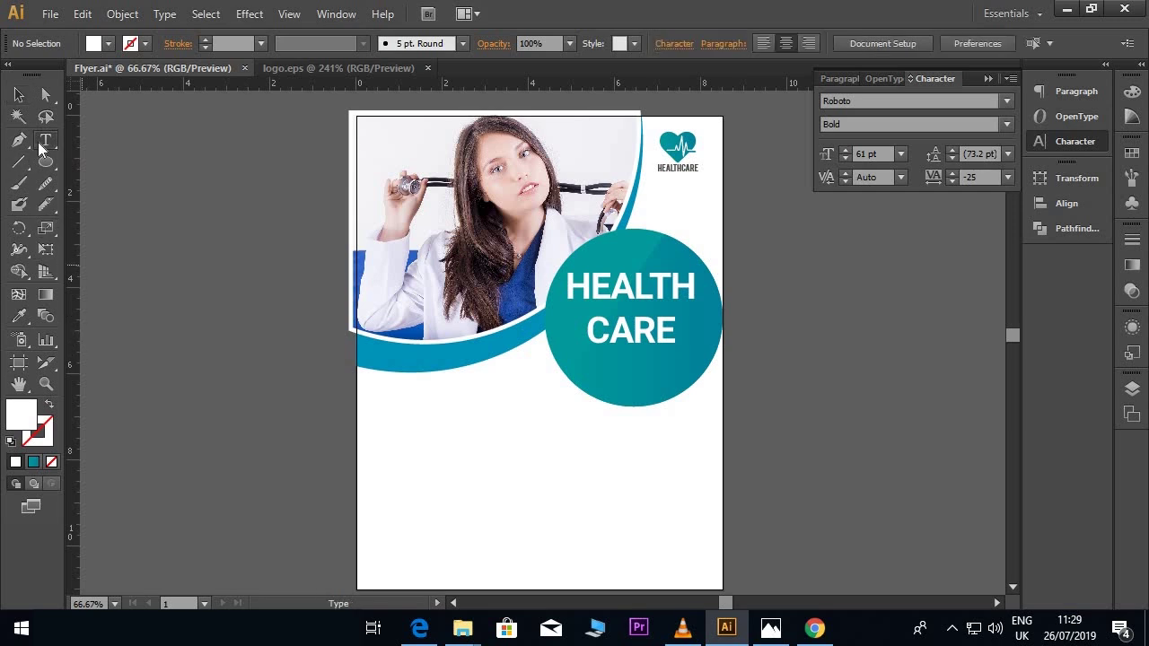
left_click(527, 411)
type("FLYER")
key("Escape")
double_click(555, 428)
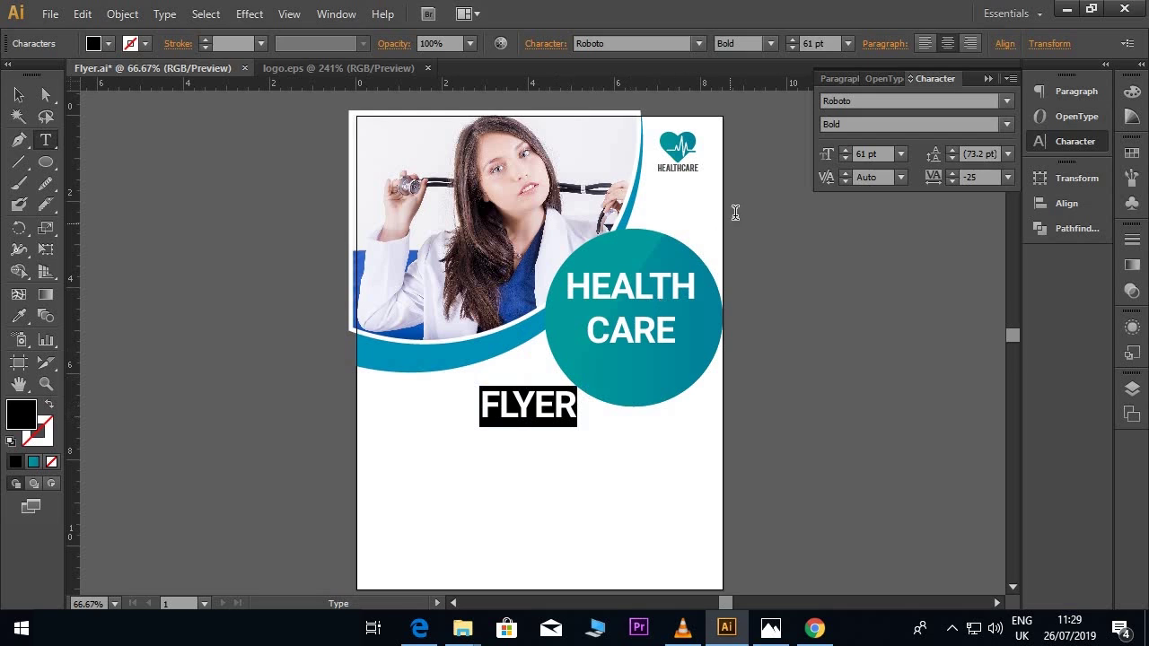
left_click(769, 44)
left_click(758, 60)
left_click(19, 95)
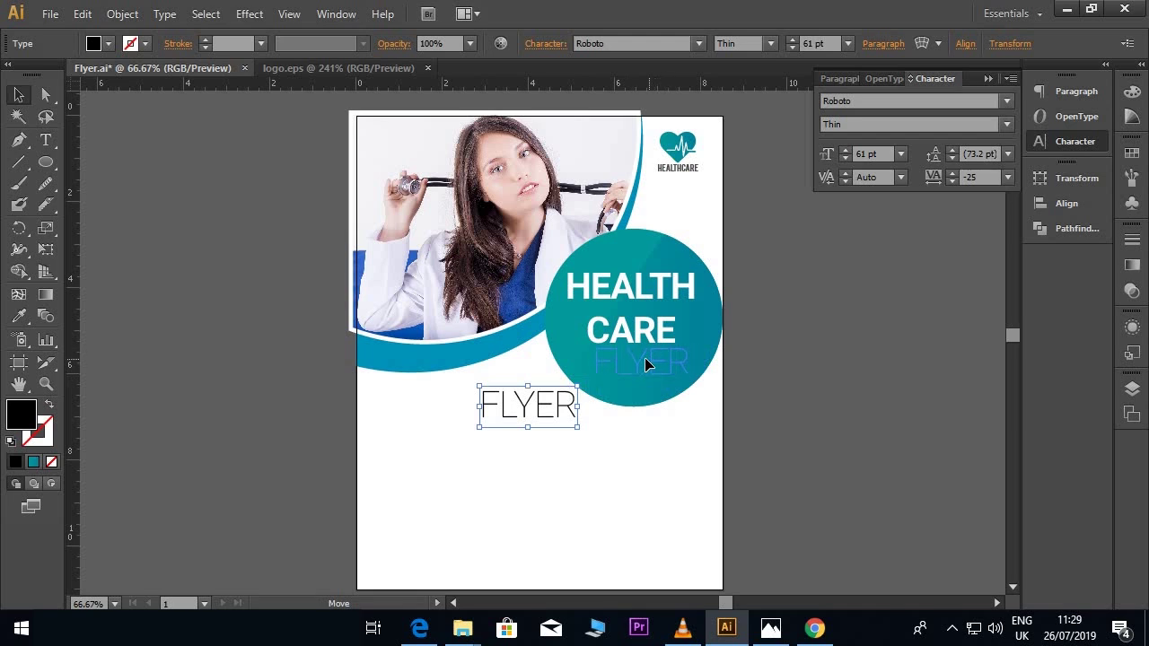
left_click_drag(644, 357, 651, 357)
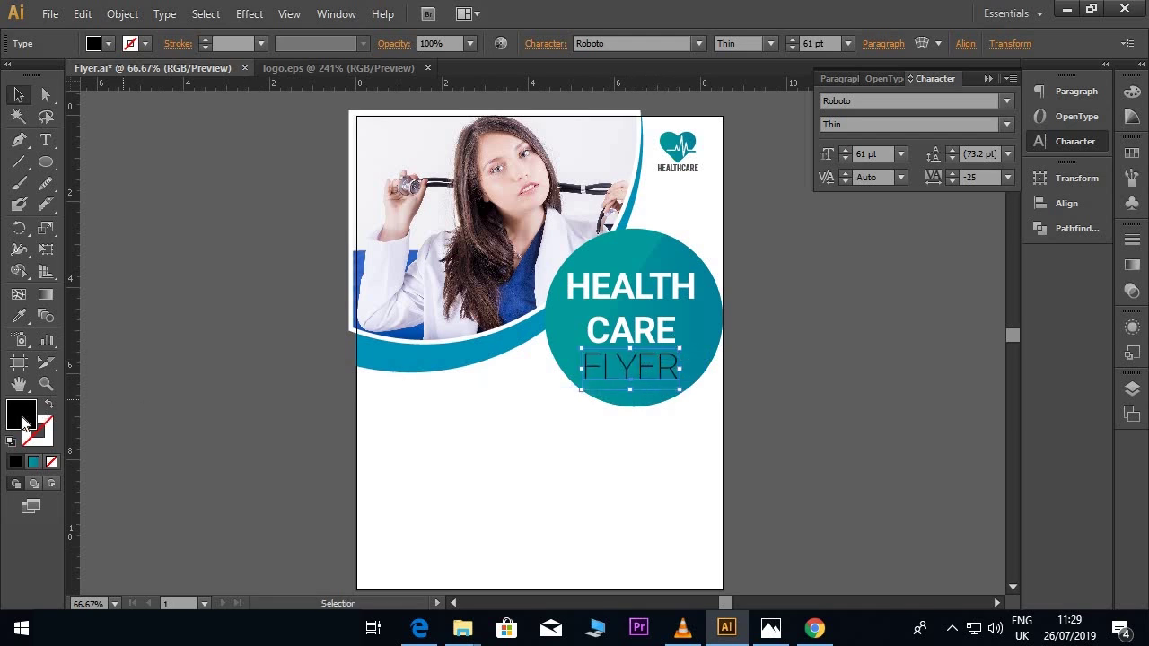
double_click(24, 414)
left_click_drag(718, 192, 683, 146)
left_click(1122, 155)
Step: Set the HEALTH CARE title's leading to 57 pt
left_click(699, 292)
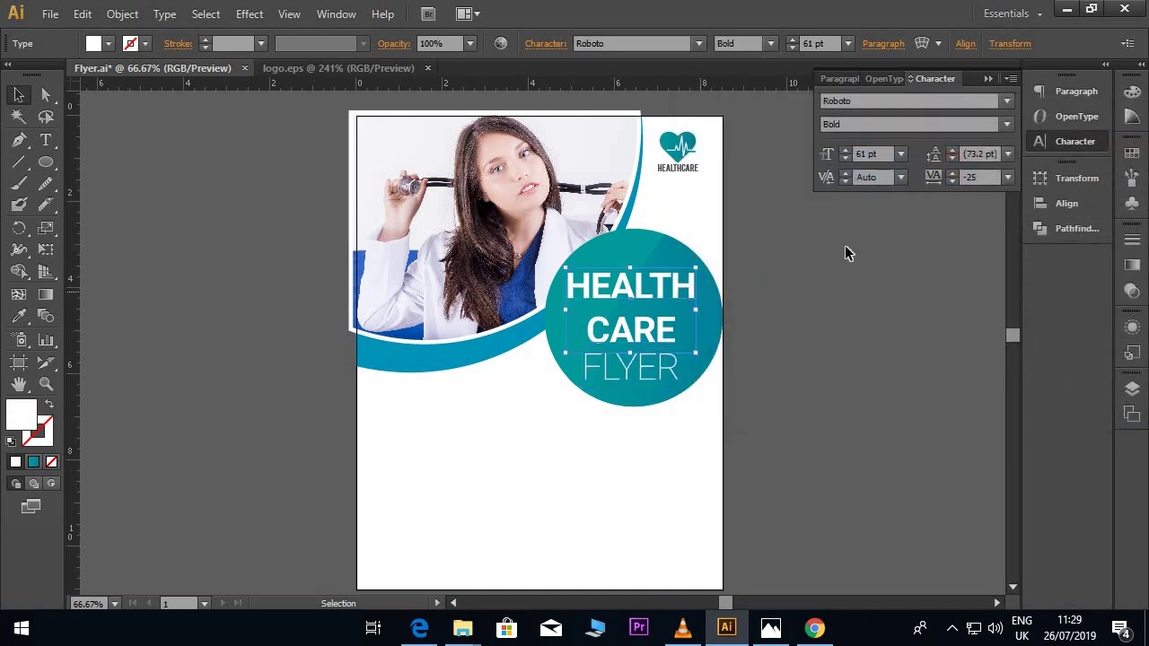
left_click(989, 155)
type("57")
key("Return")
left_click(810, 333)
Step: Group FLYER, HEALTH CARE and the teal circle, and nudge the group up
left_click(671, 366)
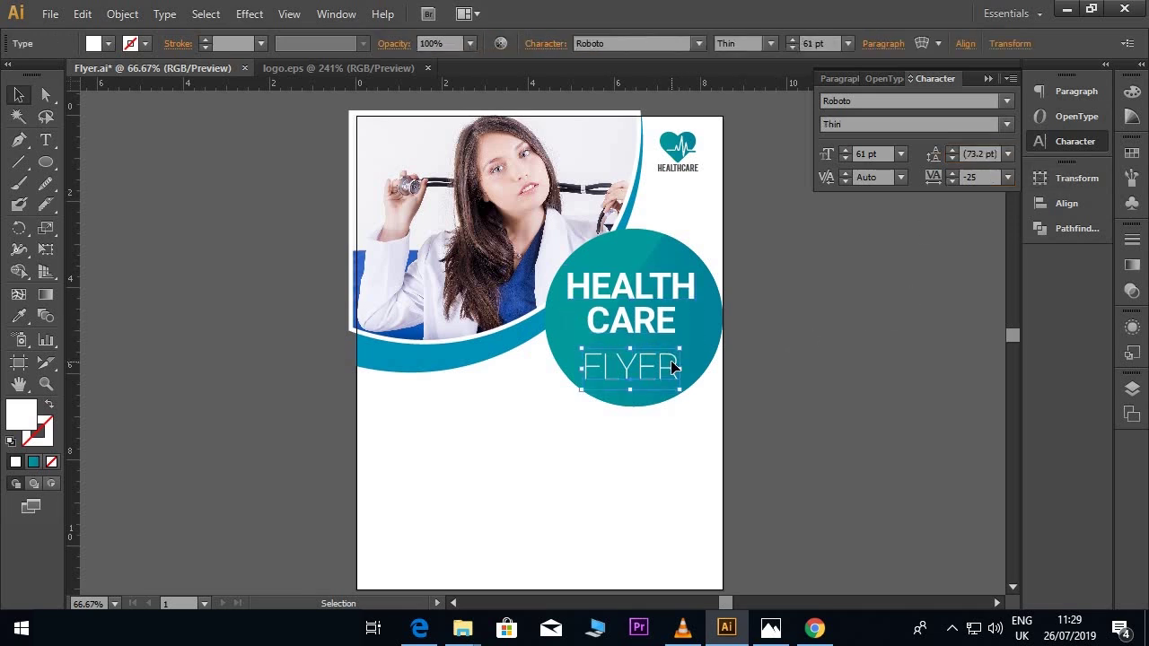
left_click(651, 289, "shift")
left_click(668, 255, "shift")
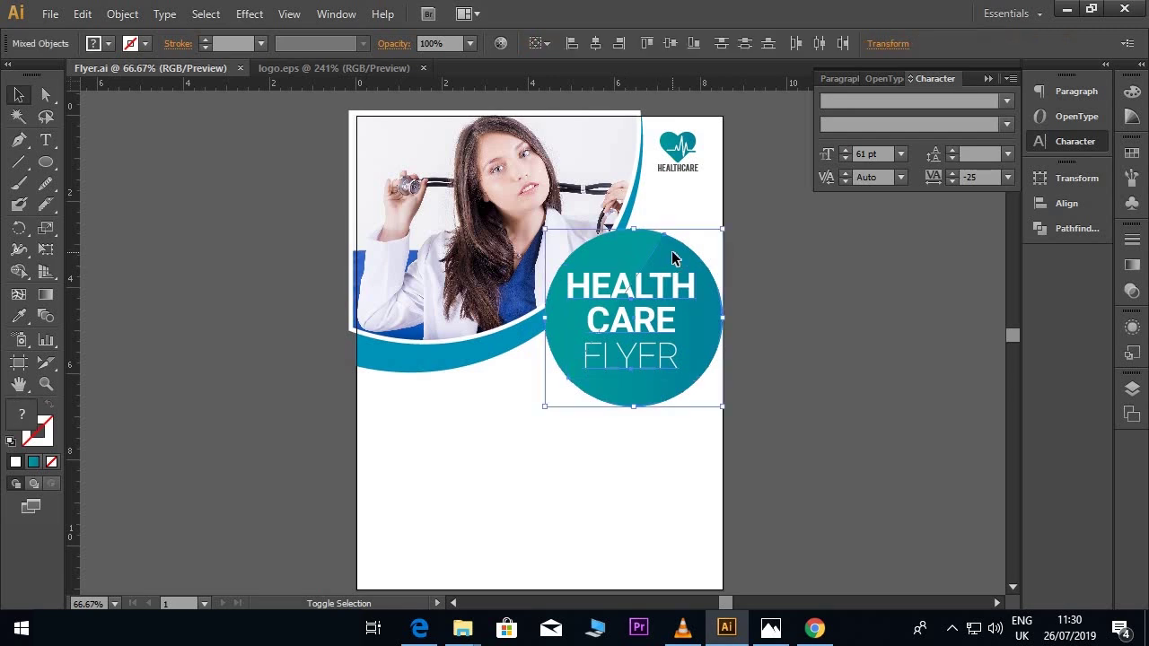
right_click(682, 260)
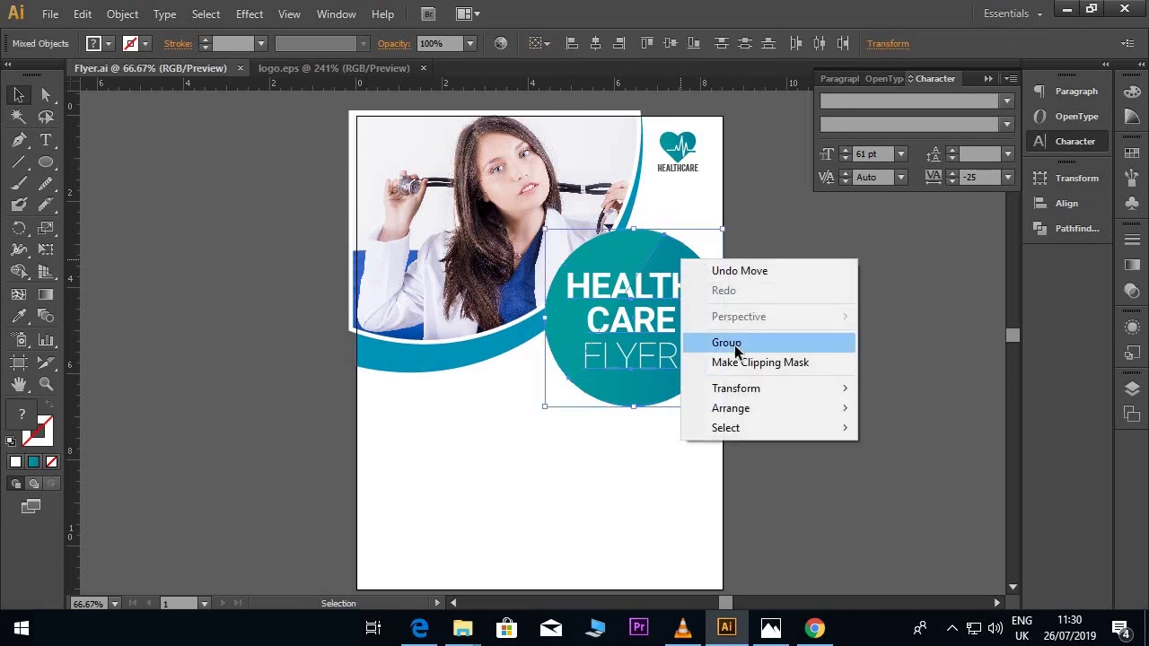
left_click(734, 344)
key("Up")
key("Up")
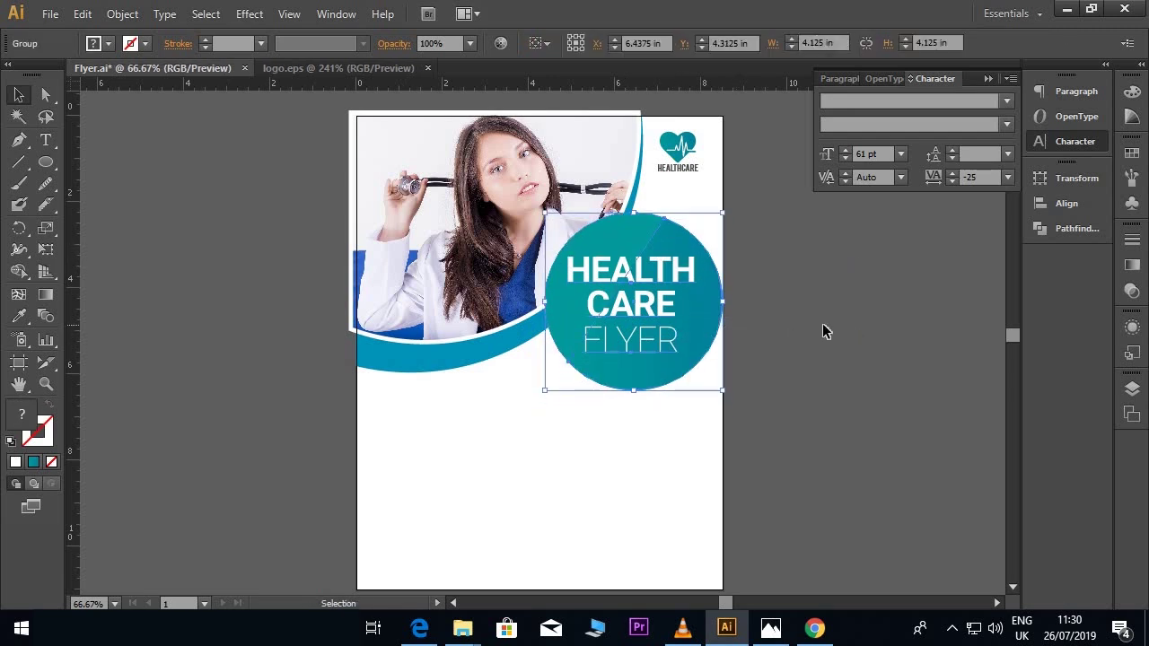
key("Up")
left_click(826, 331)
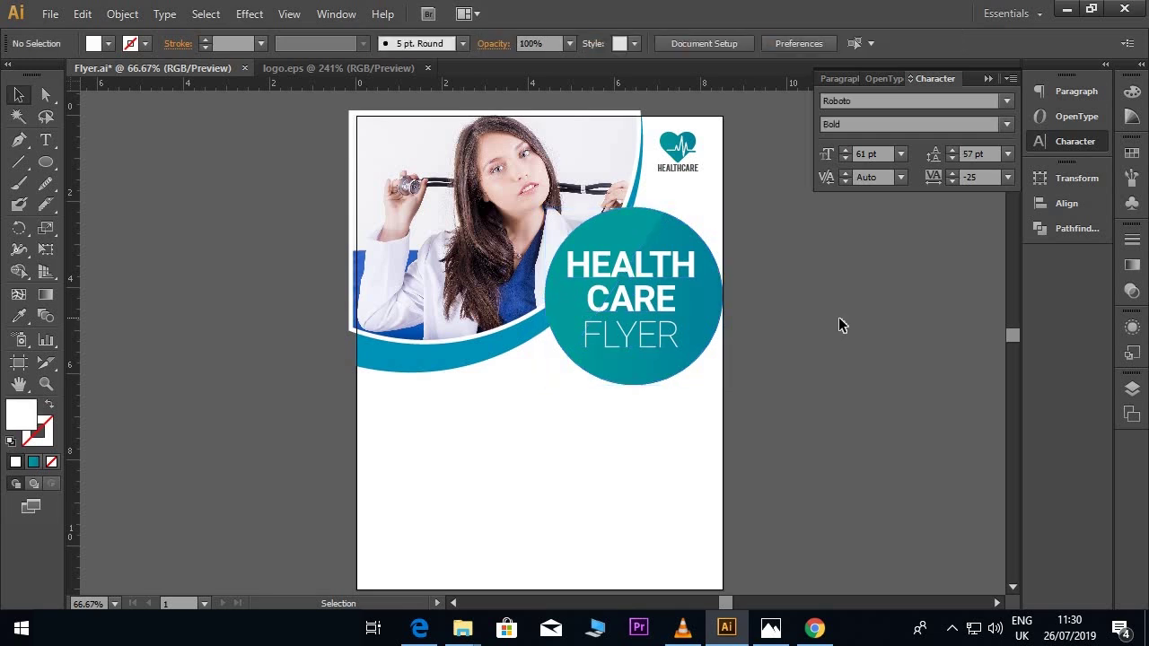
scroll(834, 326, "down", 1)
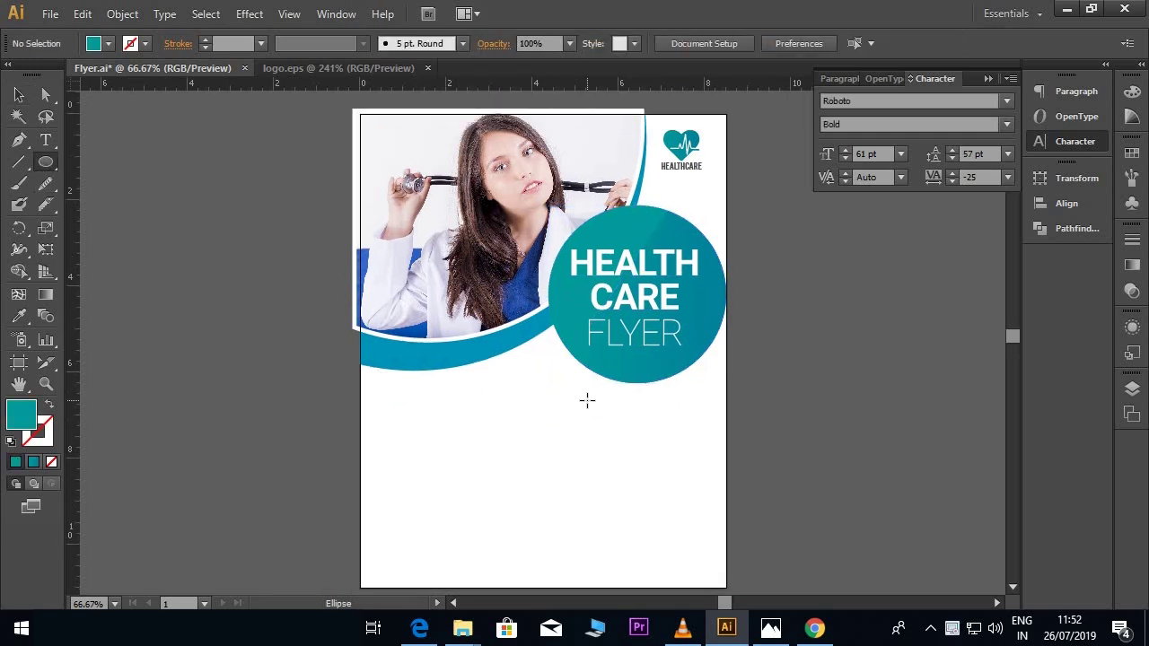
Step: Draw a small teal circle overlapping the title circle's lower edge
left_click_drag(652, 442, 693, 489)
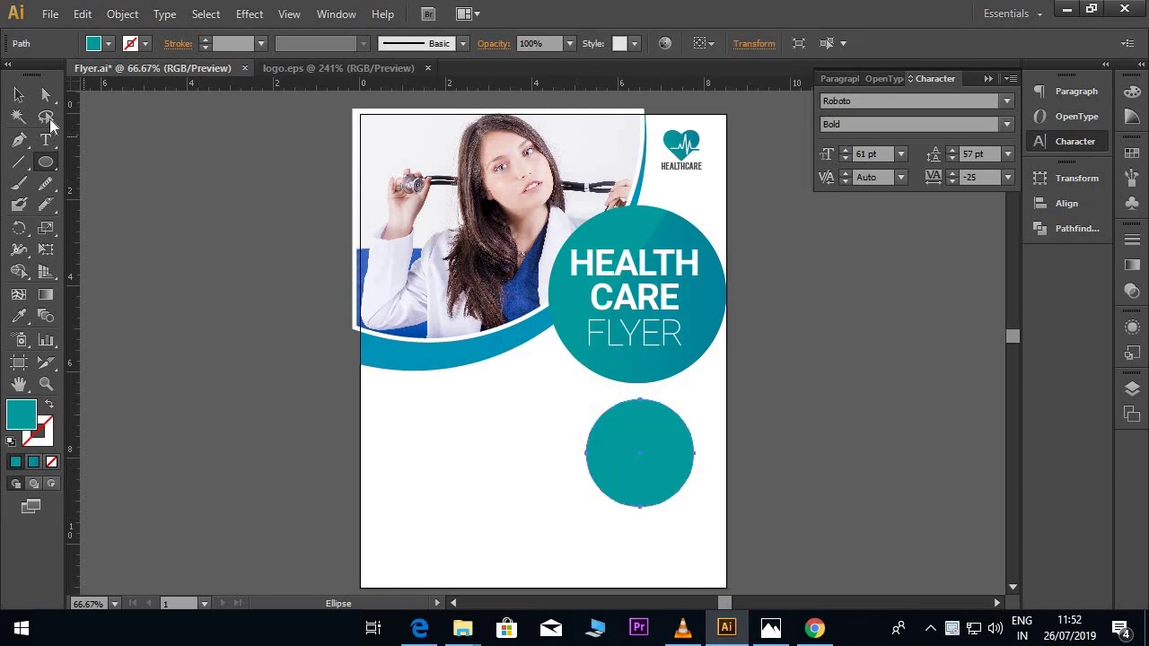
left_click(18, 95)
left_click_drag(653, 480, 702, 453)
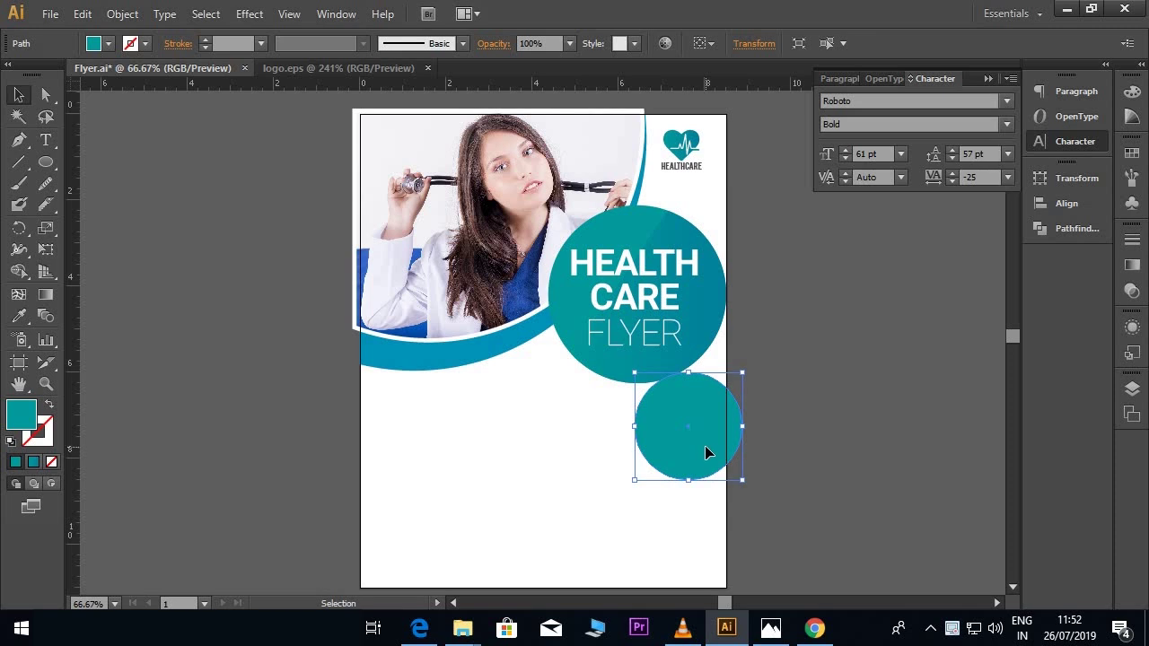
key("ctrl+=")
scroll(789, 418, "down", 2)
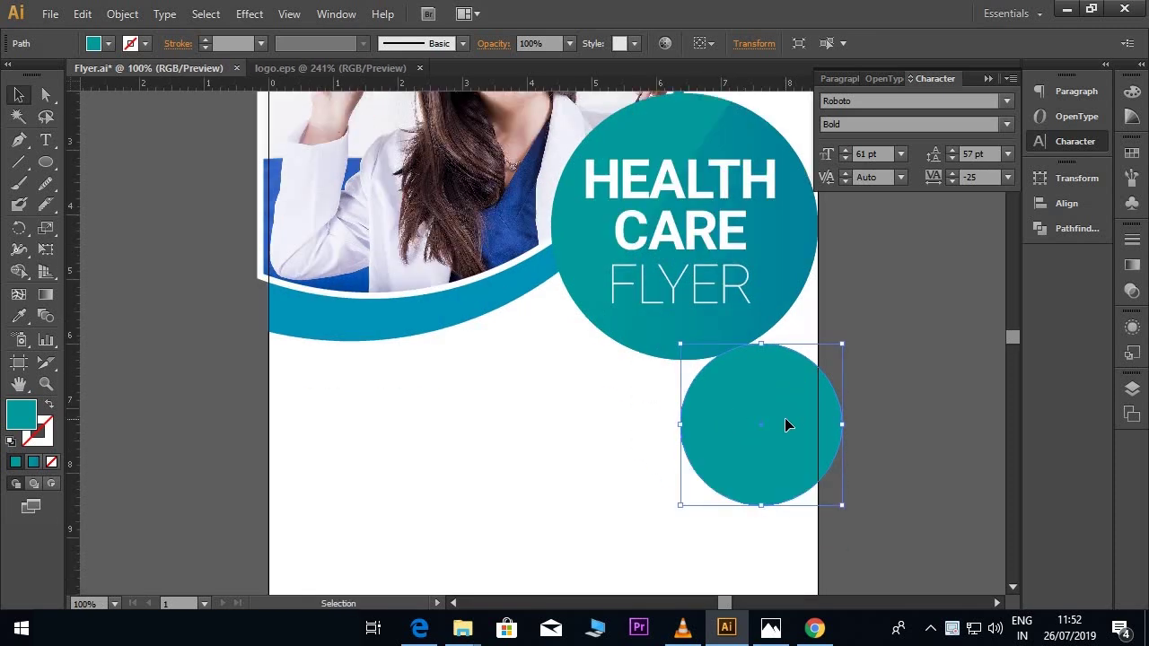
scroll(785, 418, "down", 2)
Step: Make a smaller white copy offset up-right to leave a teal crescent, then select both circles
left_click_drag(840, 464, 833, 452)
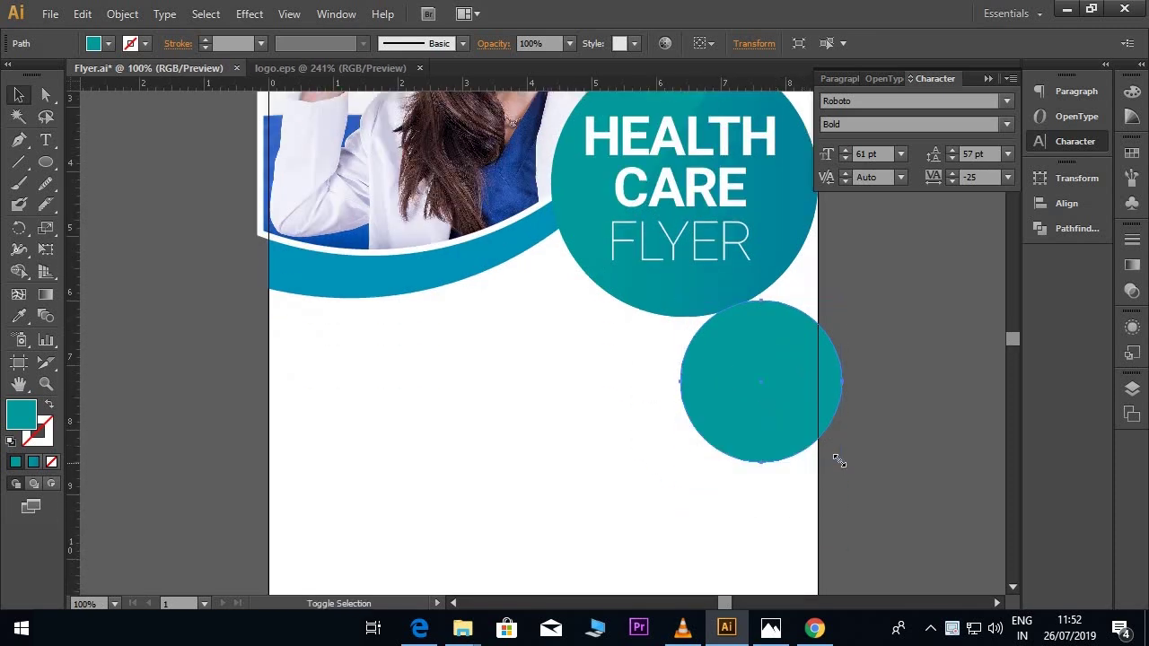
double_click(22, 414)
left_click_drag(710, 218, 696, 154)
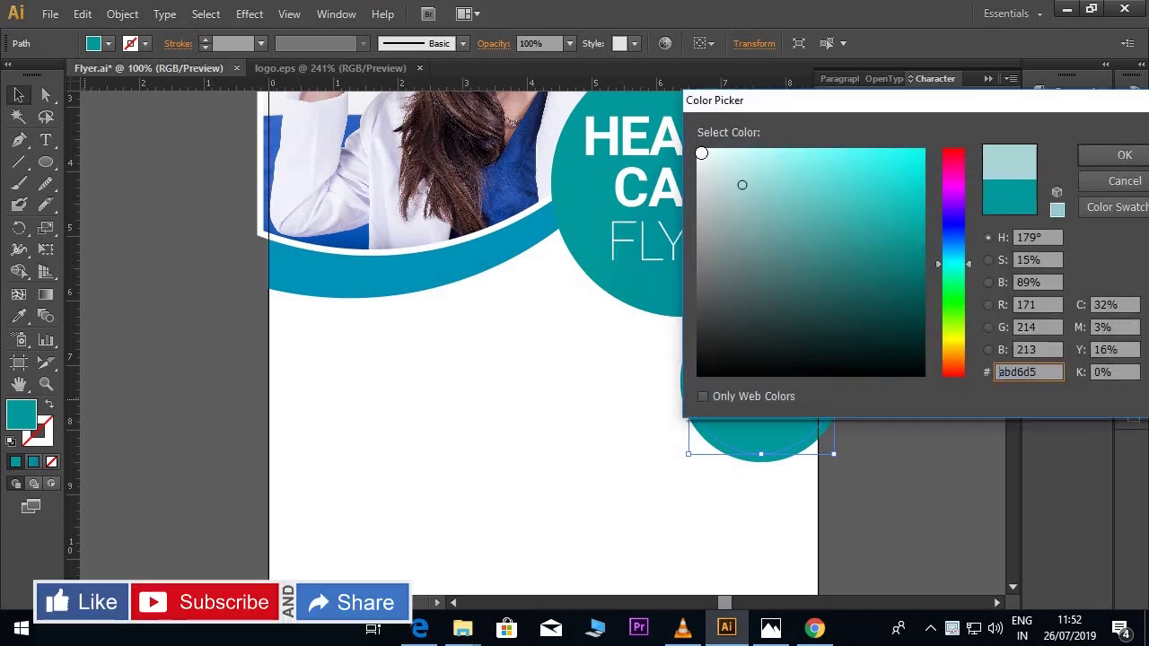
left_click(1090, 156)
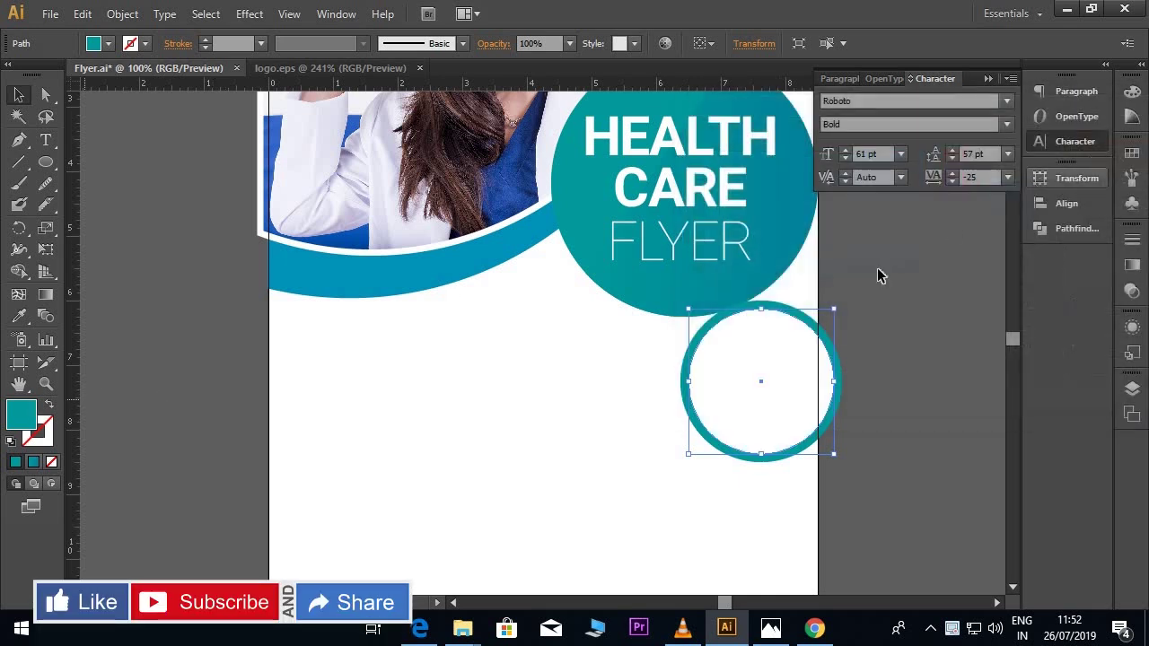
left_click_drag(792, 339, 877, 300)
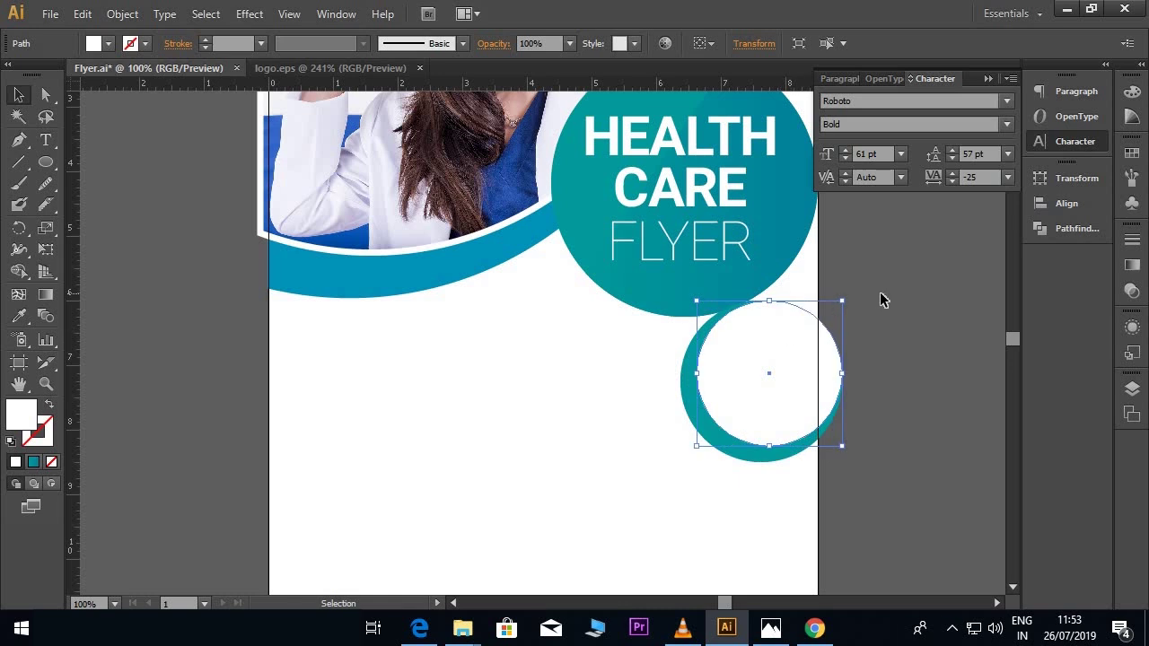
left_click(880, 299)
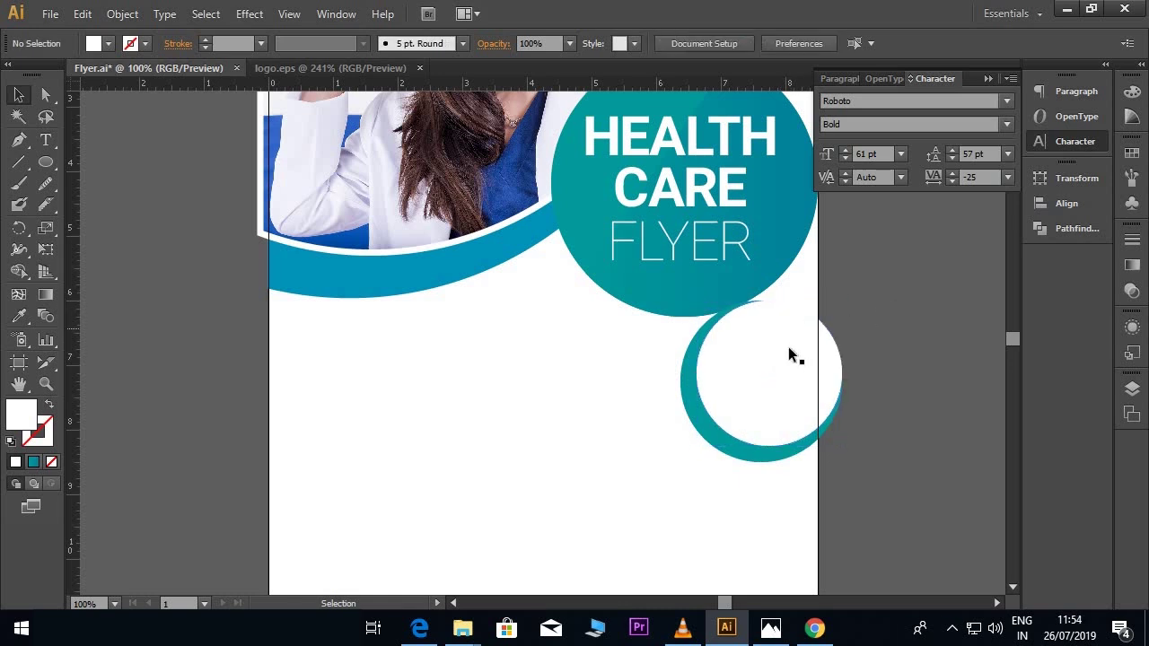
left_click(772, 363)
left_click(686, 408, "shift")
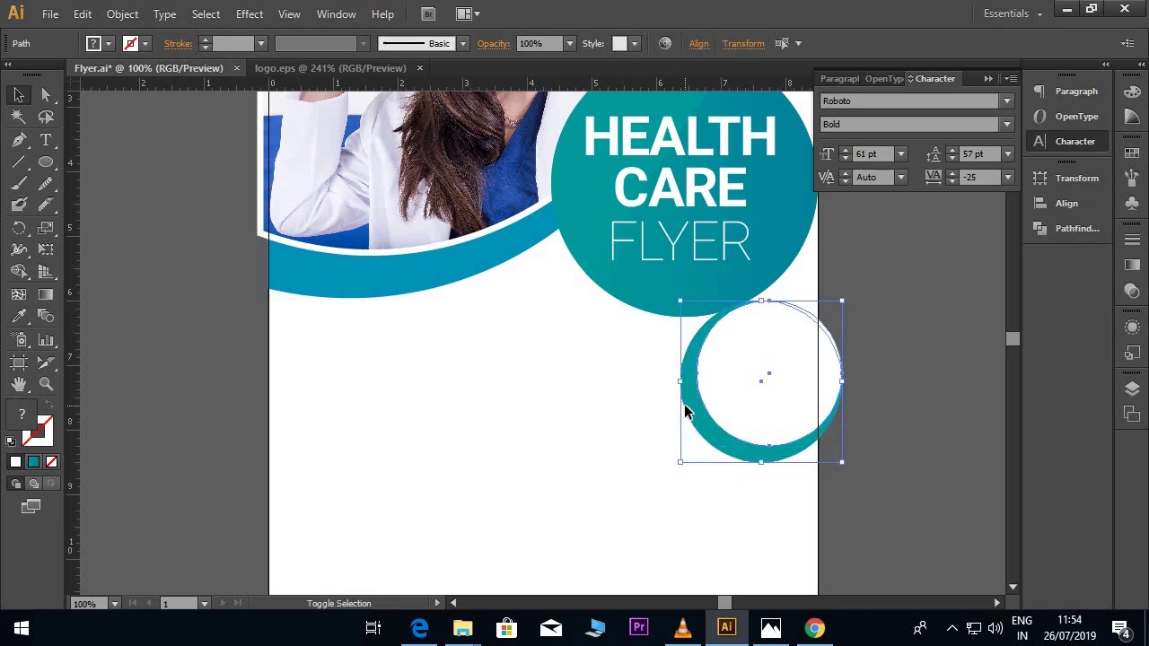
Step: Duplicate the crescent circle pair to the left
left_click_drag(744, 408, 567, 424)
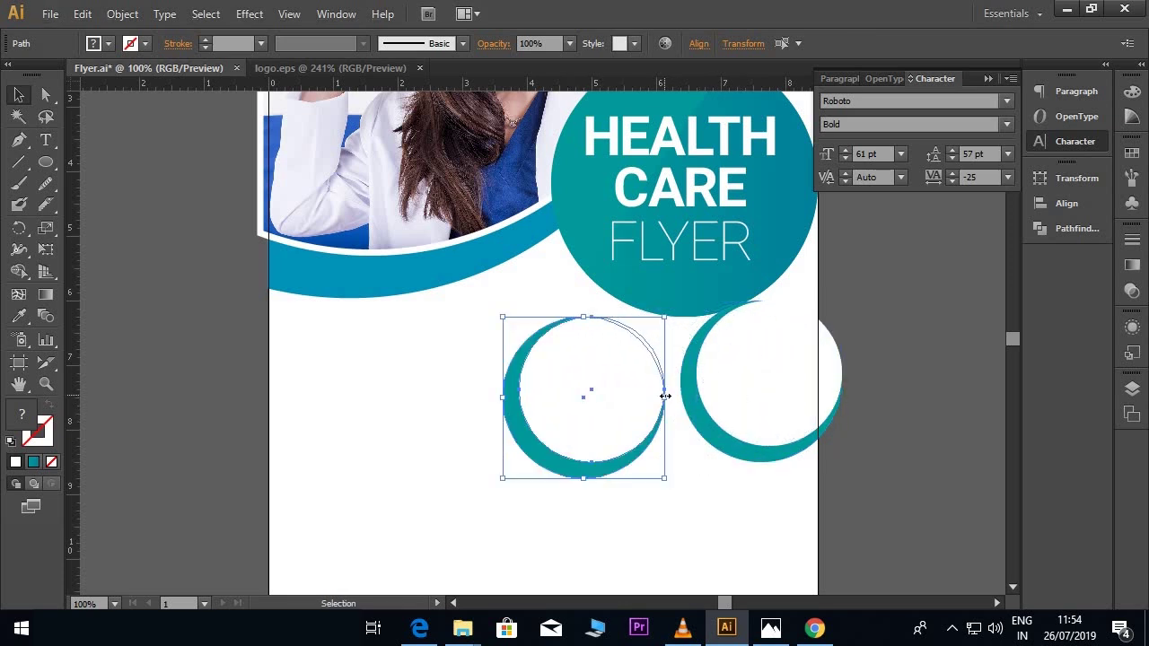
left_click(875, 368)
left_click(774, 390)
left_click(728, 455, "shift")
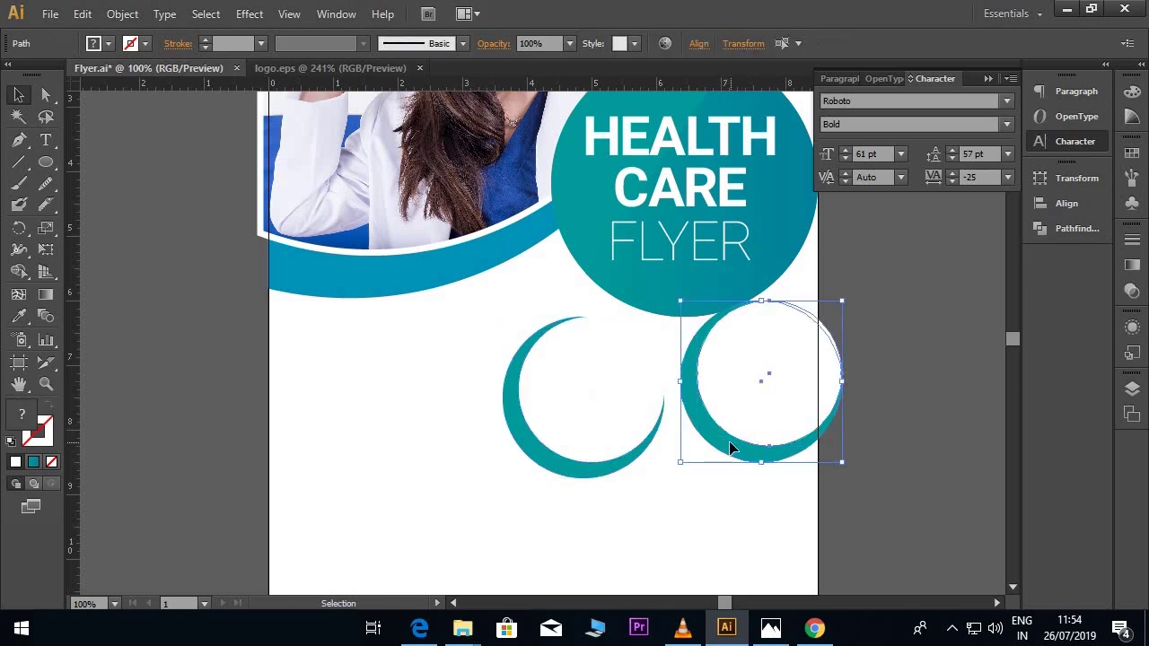
Step: Knife-cut the right pair along the page edge and delete the overhanging piece
left_click(54, 200)
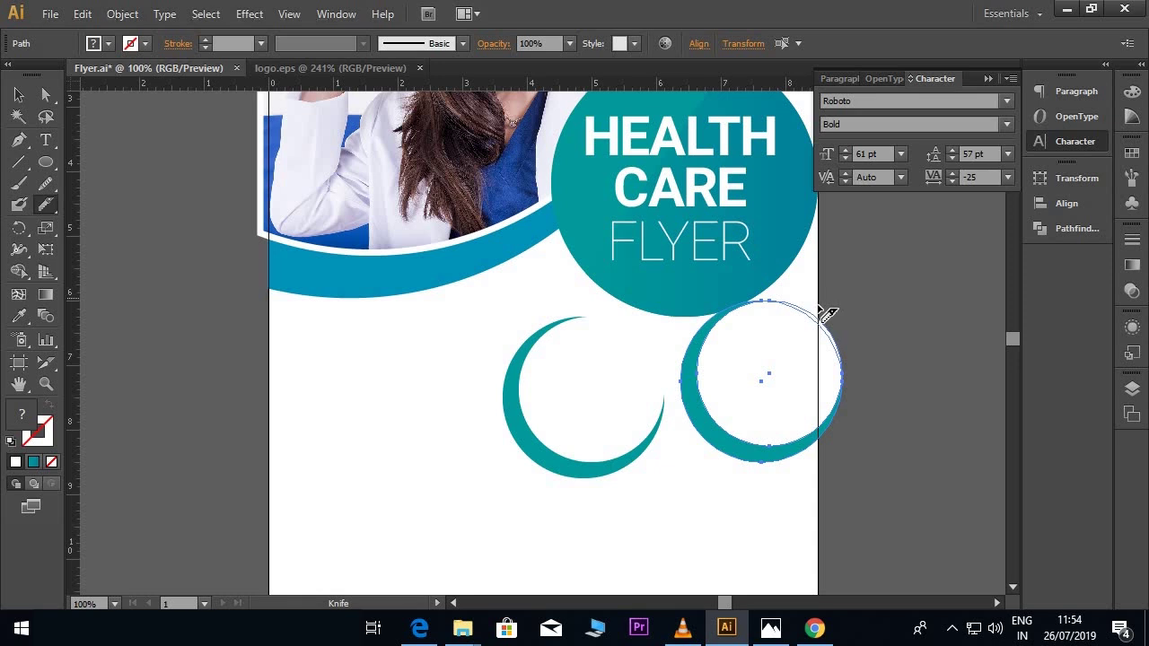
left_click_drag(819, 301, 817, 498)
left_click(19, 94)
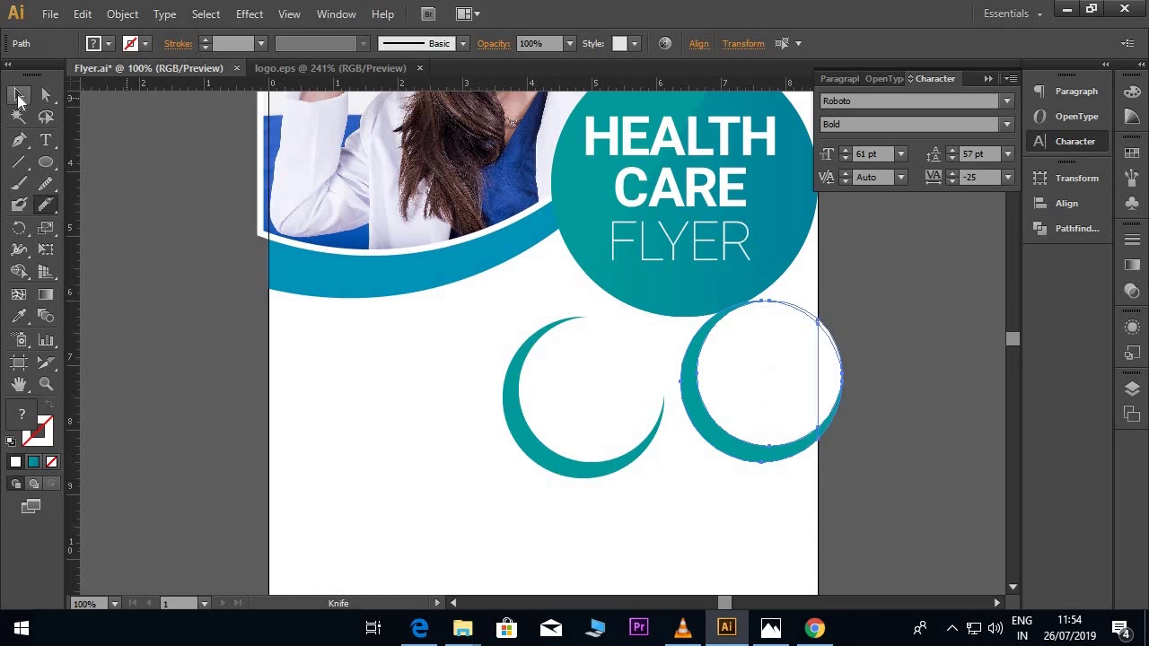
left_click(903, 327)
left_click(838, 369)
key("Delete")
left_click(778, 341)
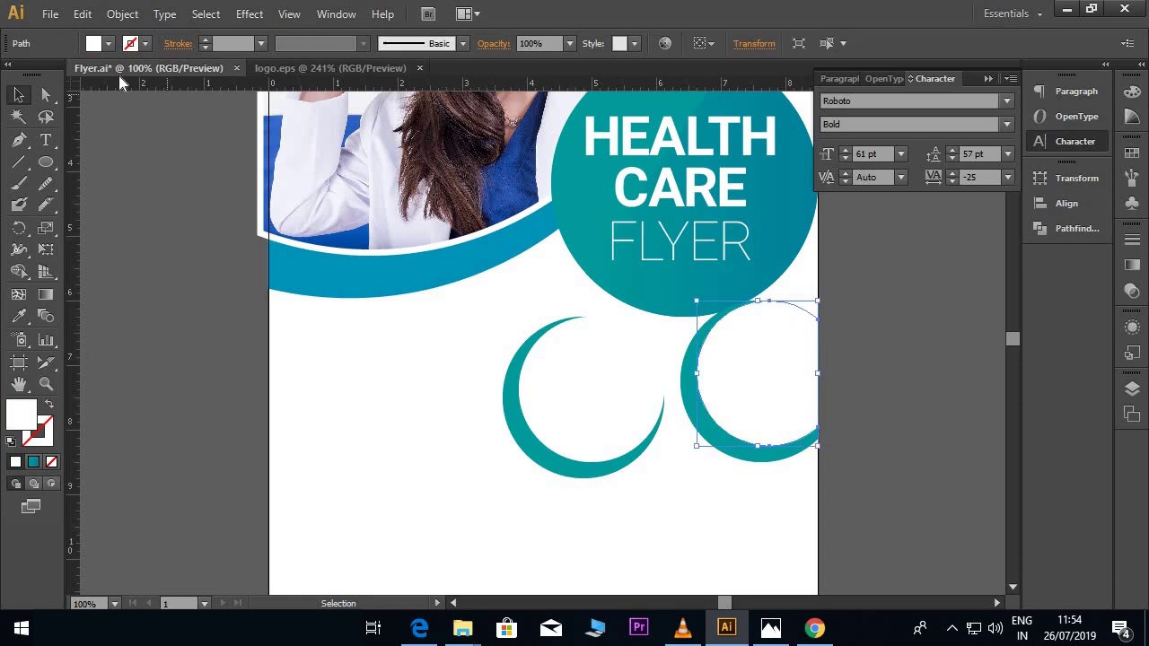
Step: Place the nurse photo from the Healthcare Flyer folder into the flyer
left_click(50, 14)
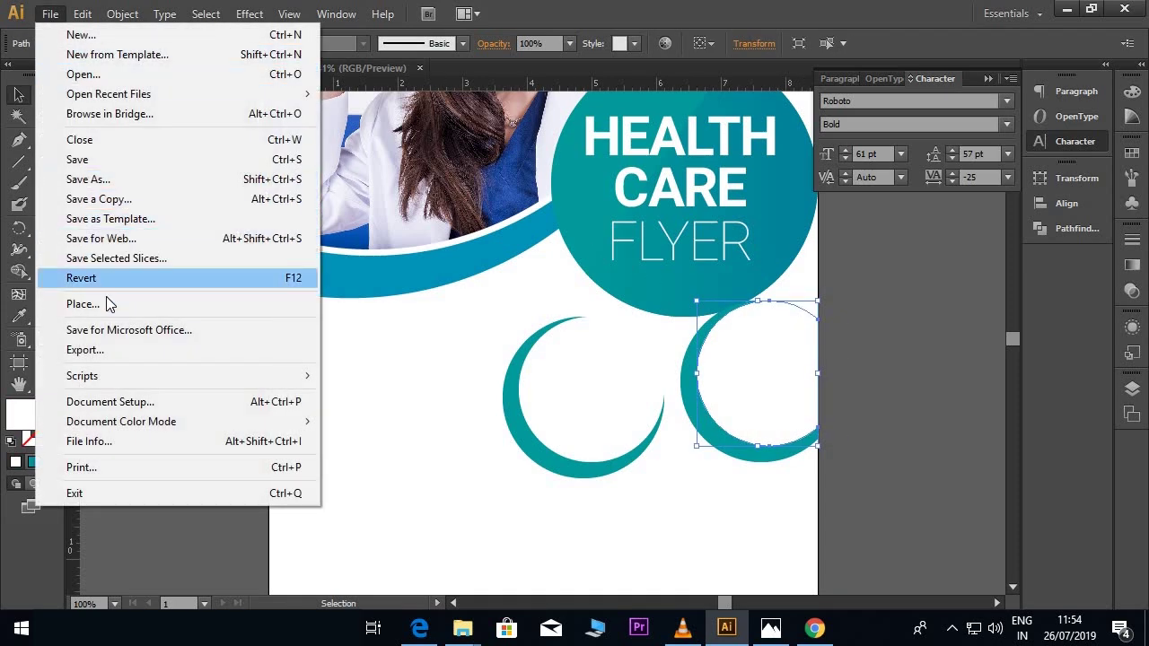
left_click(106, 303)
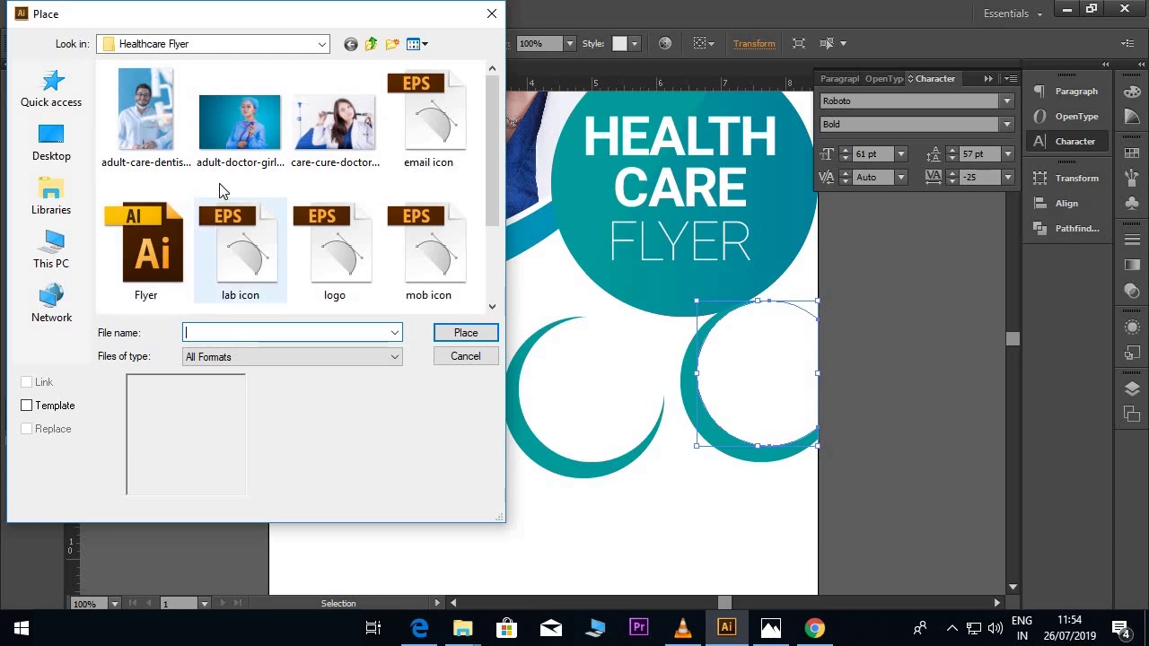
left_click(238, 125)
left_click(462, 333)
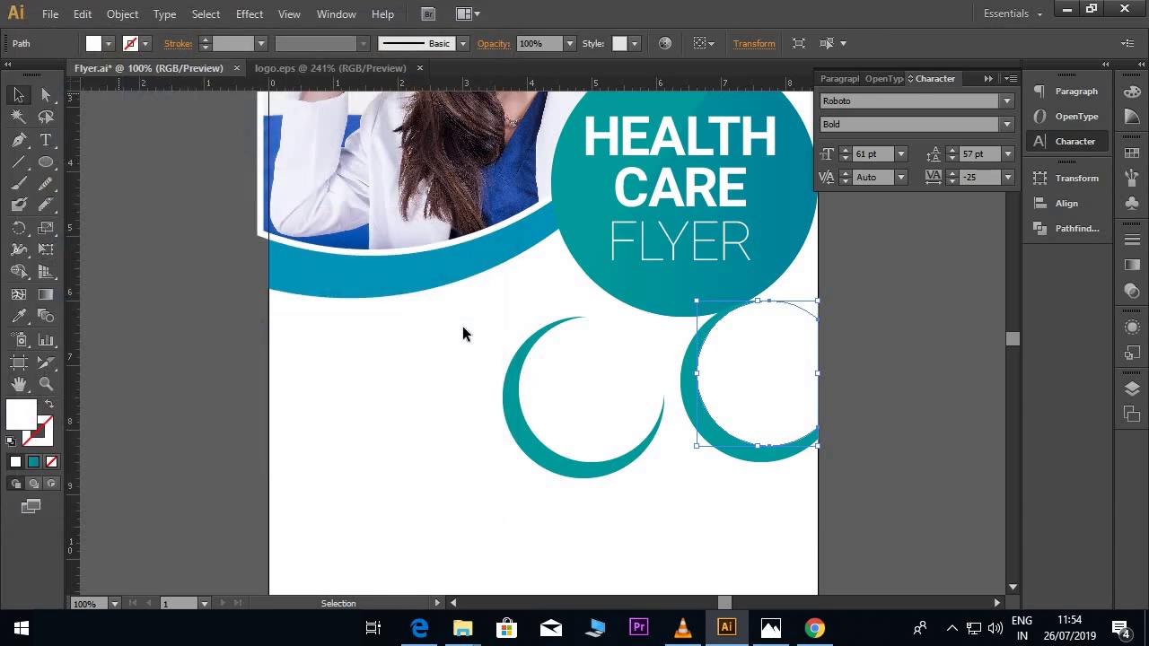
key("ctrl+minus")
key("ctrl+minus")
key("ctrl+minus")
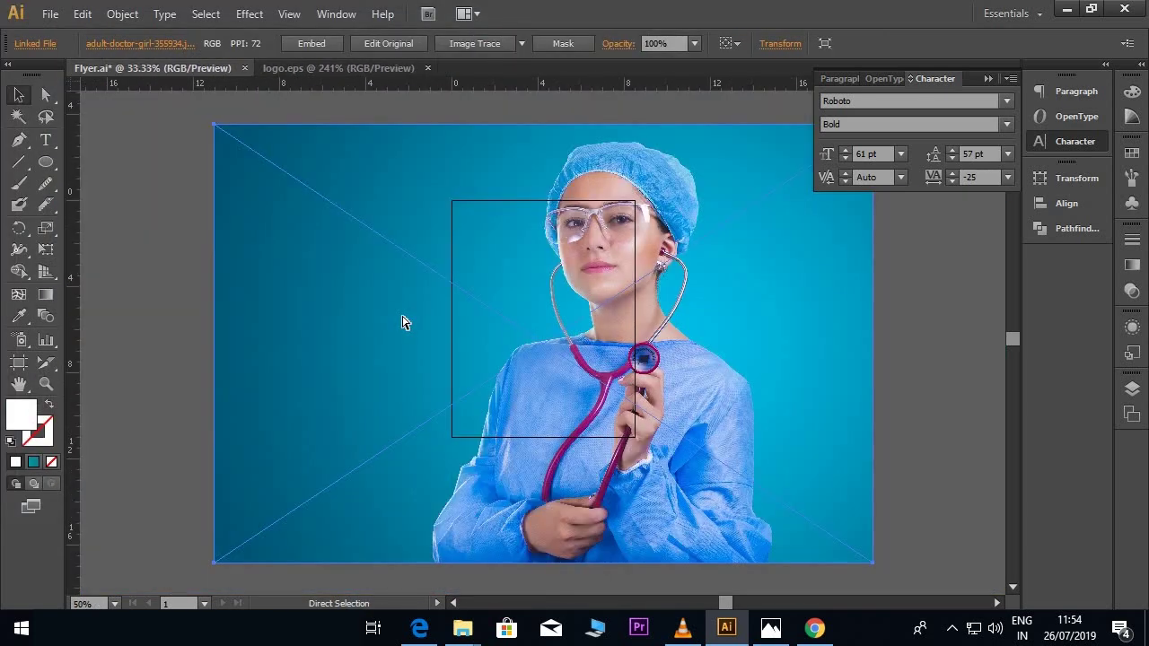
Step: Shrink the nurse photo, position it over the right teal crescent, and show Layers
left_click_drag(213, 124, 386, 330)
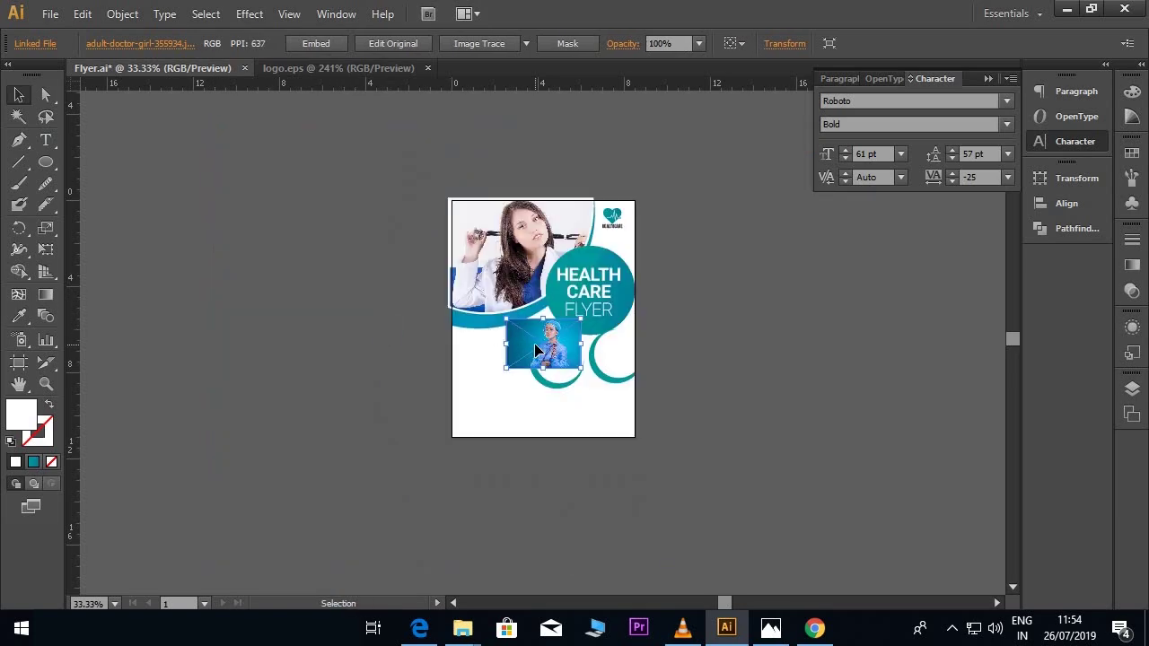
mouse_move(535, 344)
left_mouse_down()
mouse_move(597, 353)
mouse_move(474, 387)
left_mouse_up()
key("ctrl+plus")
key("ctrl+plus")
key("ctrl+plus")
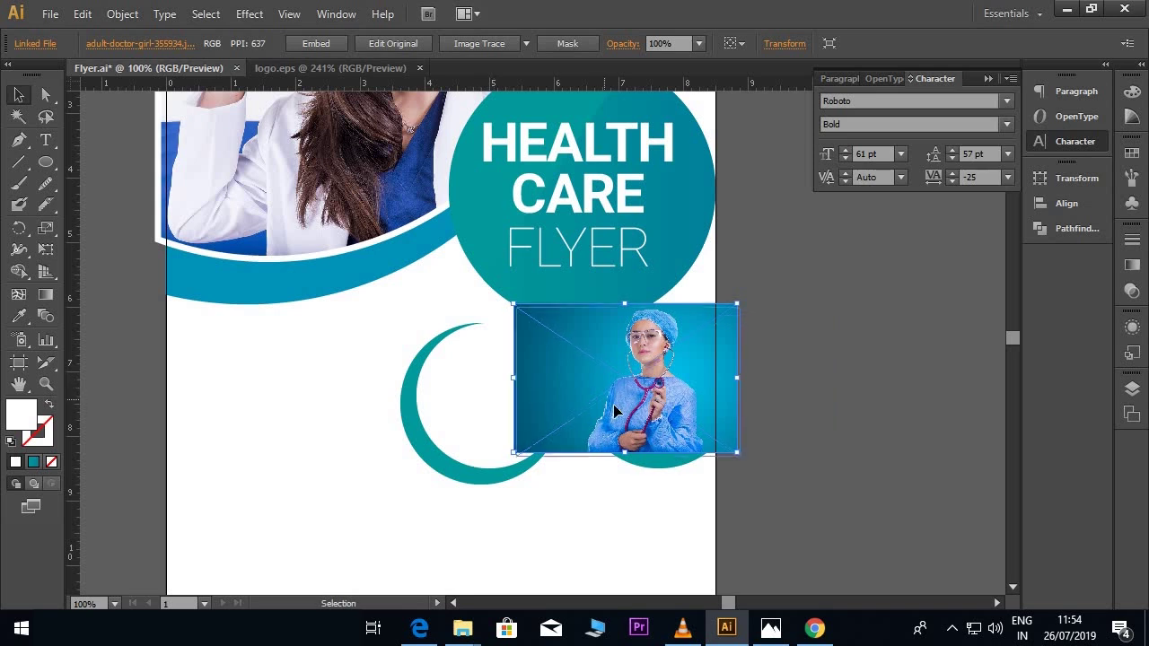
left_click_drag(614, 402, 630, 414)
left_click(848, 402)
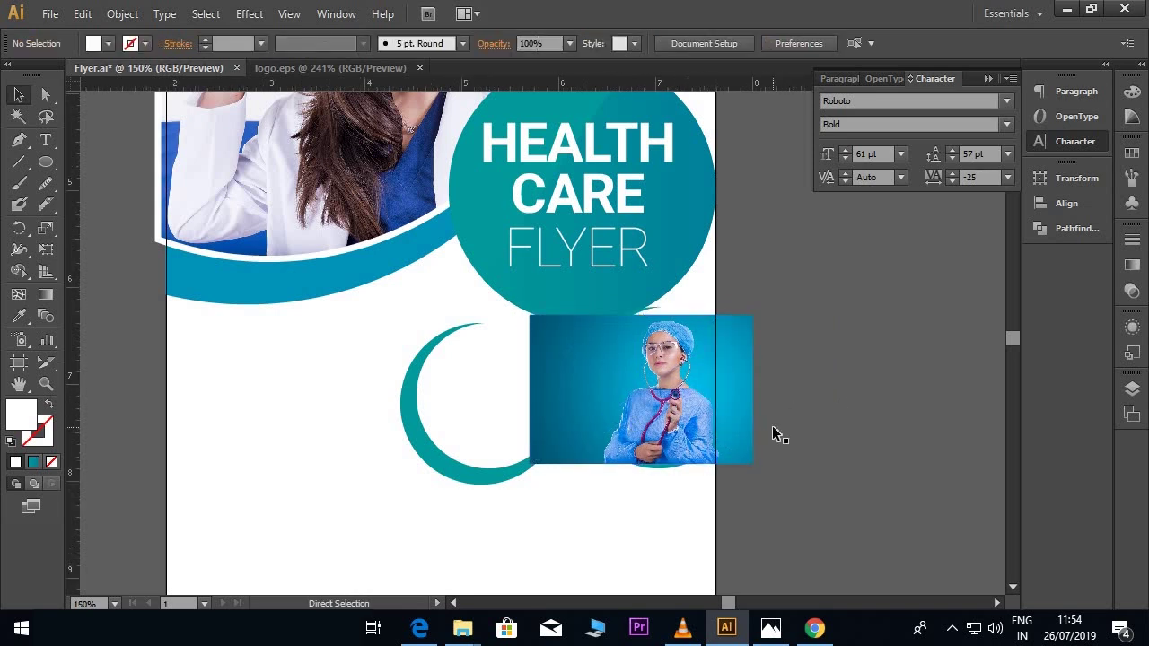
key("ctrl+plus")
left_click_drag(747, 443, 750, 443)
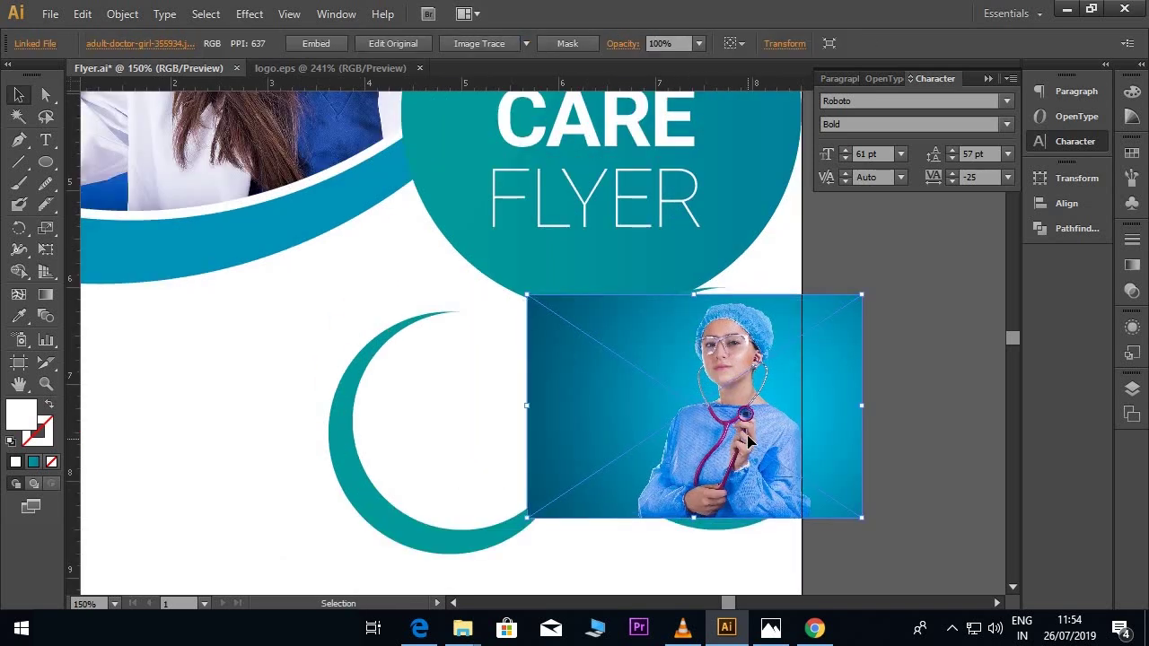
key("Left")
key("Left")
key("Left")
key("Up")
key("Up")
key("Up")
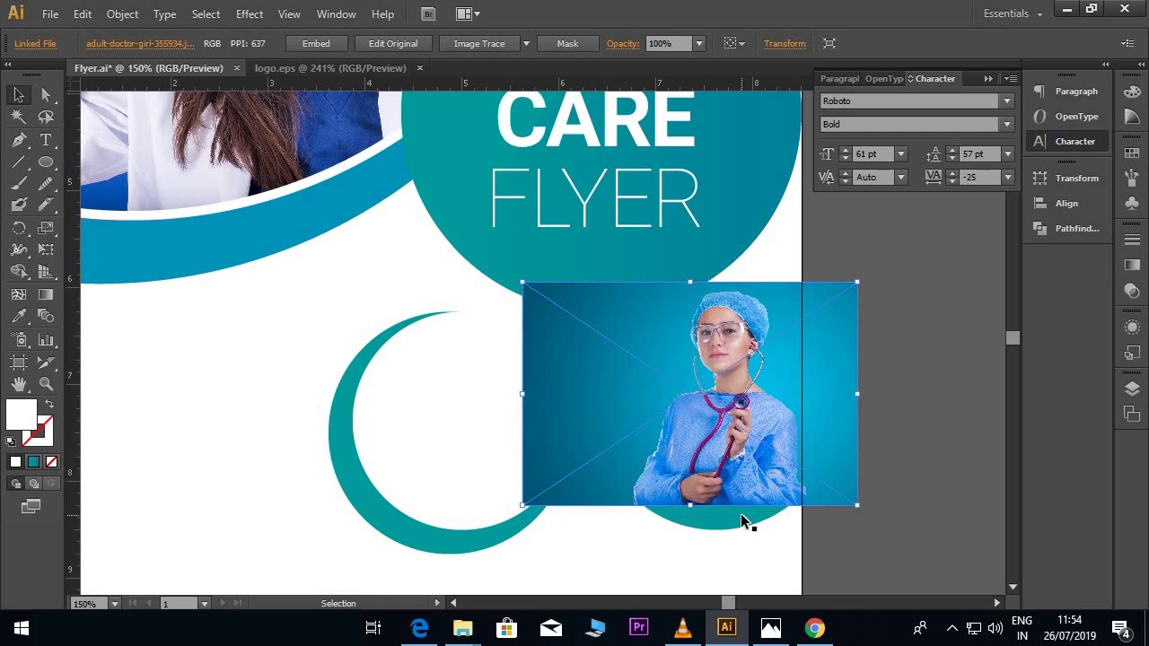
left_click(1132, 393)
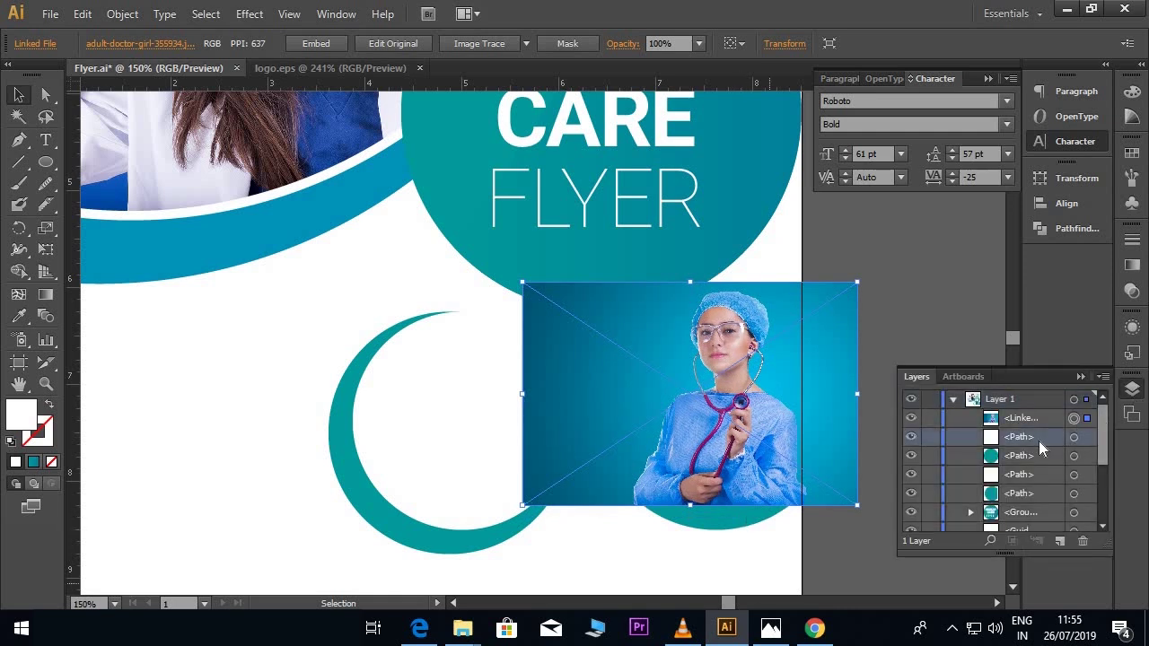
Step: Stack the right white circle above the nurse photo and clip the photo into it with Make Clipping Mask
left_click(1074, 438)
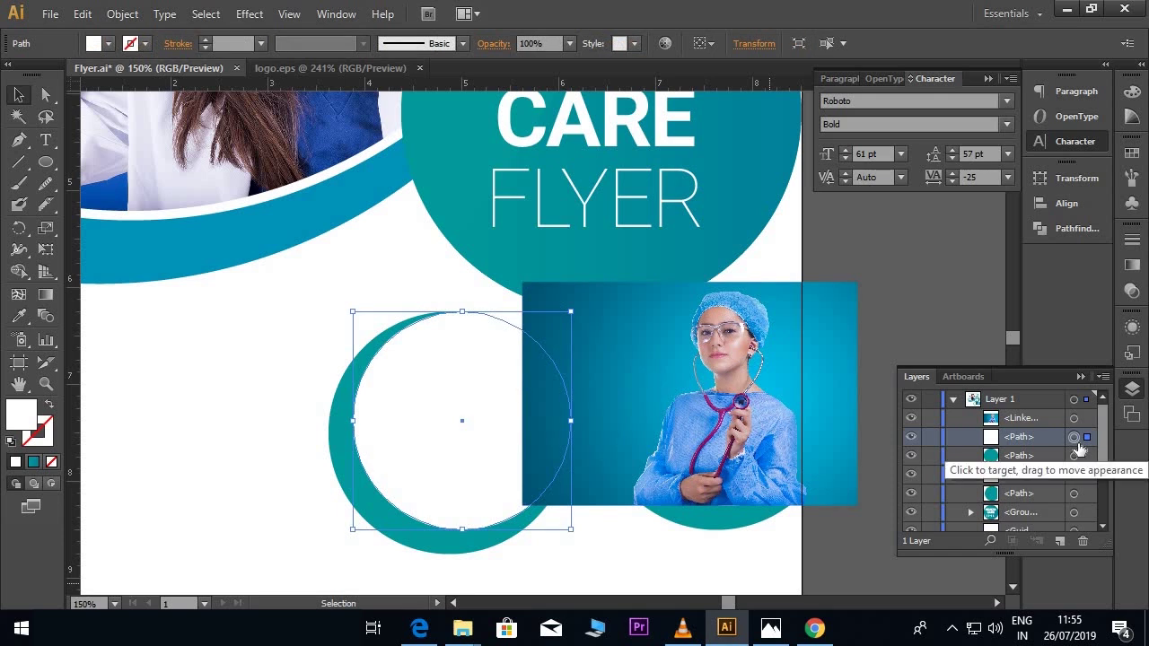
left_click(1074, 475)
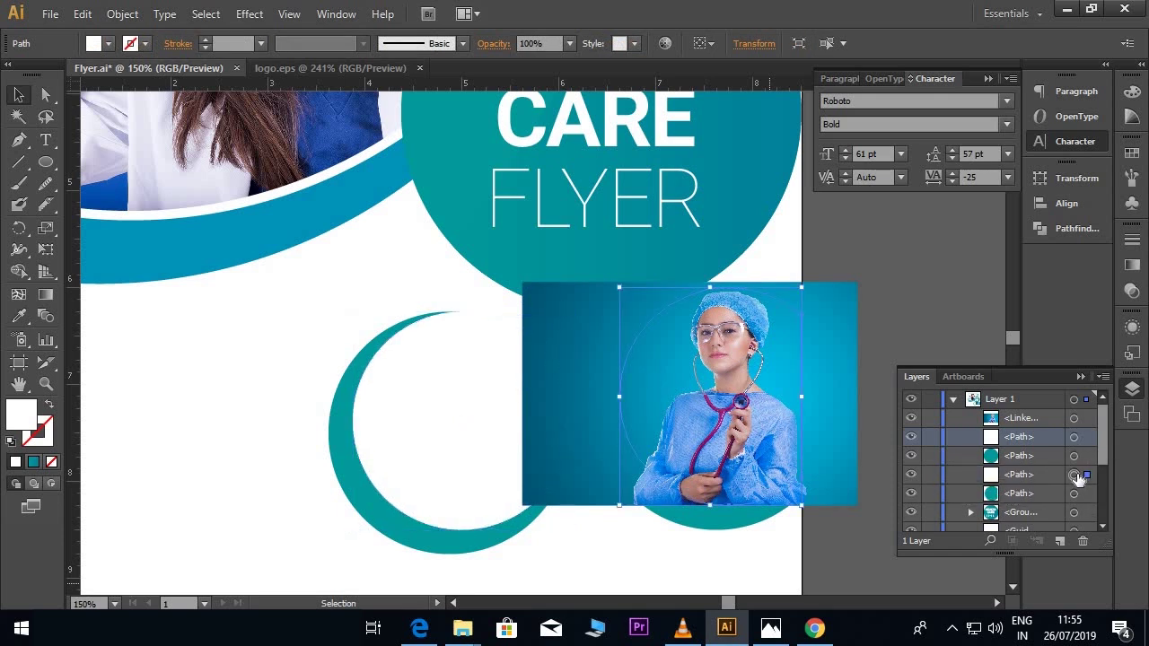
left_click_drag(1053, 478, 1059, 419)
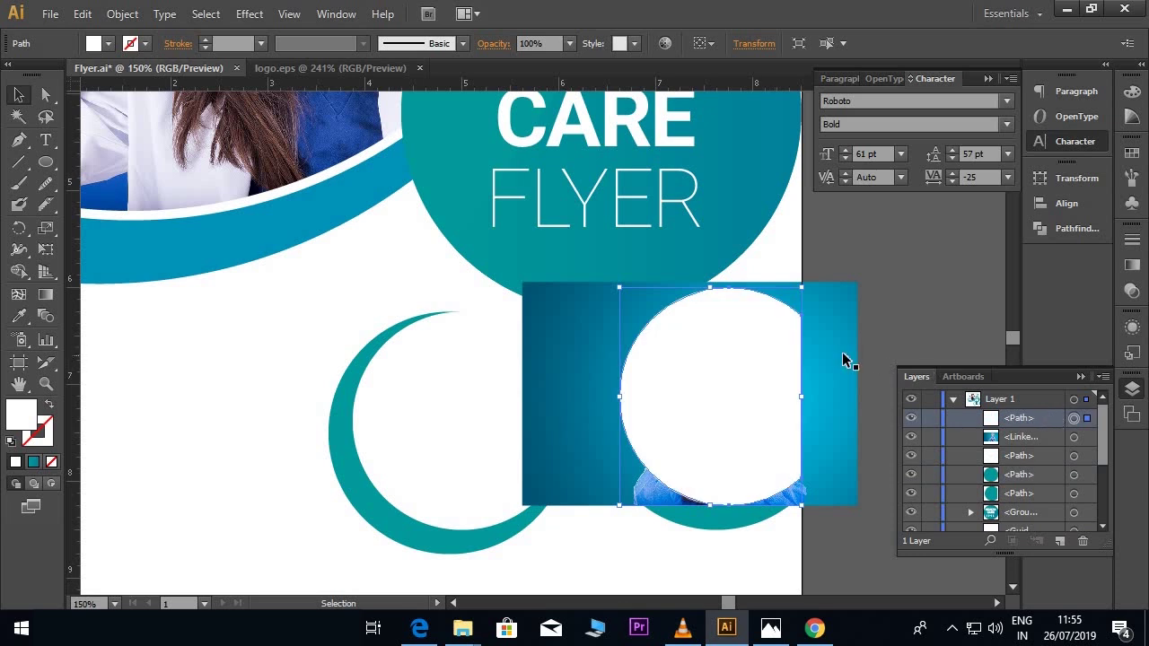
left_click(578, 330, "shift")
right_click(578, 332)
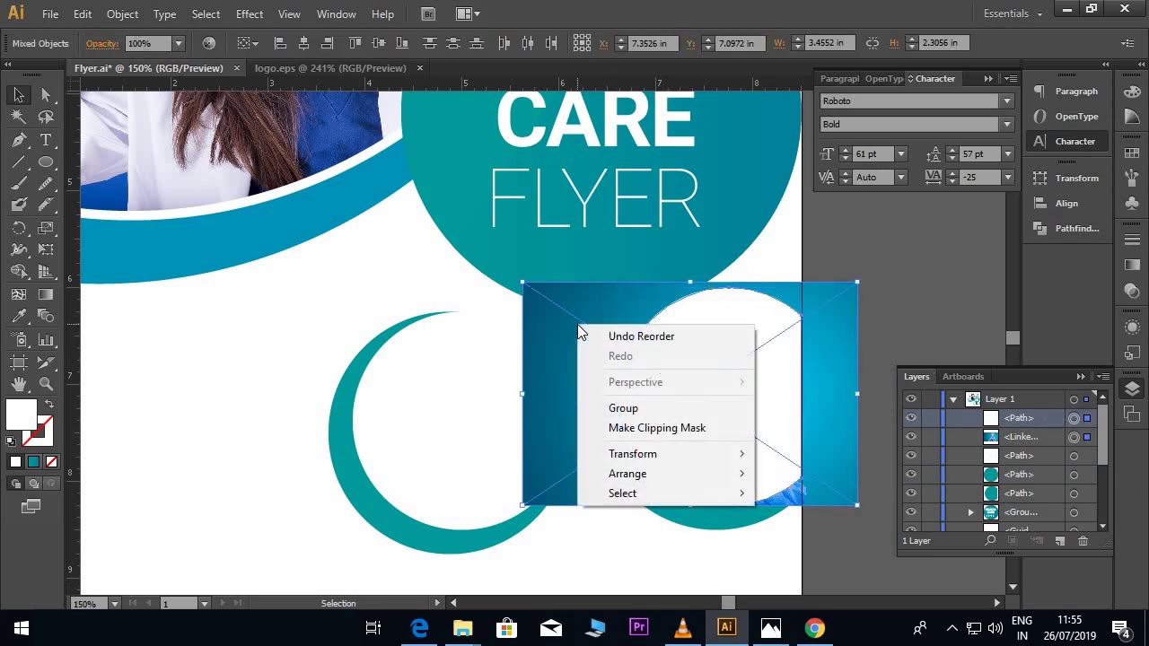
left_click(652, 428)
scroll(404, 415, "down", 1)
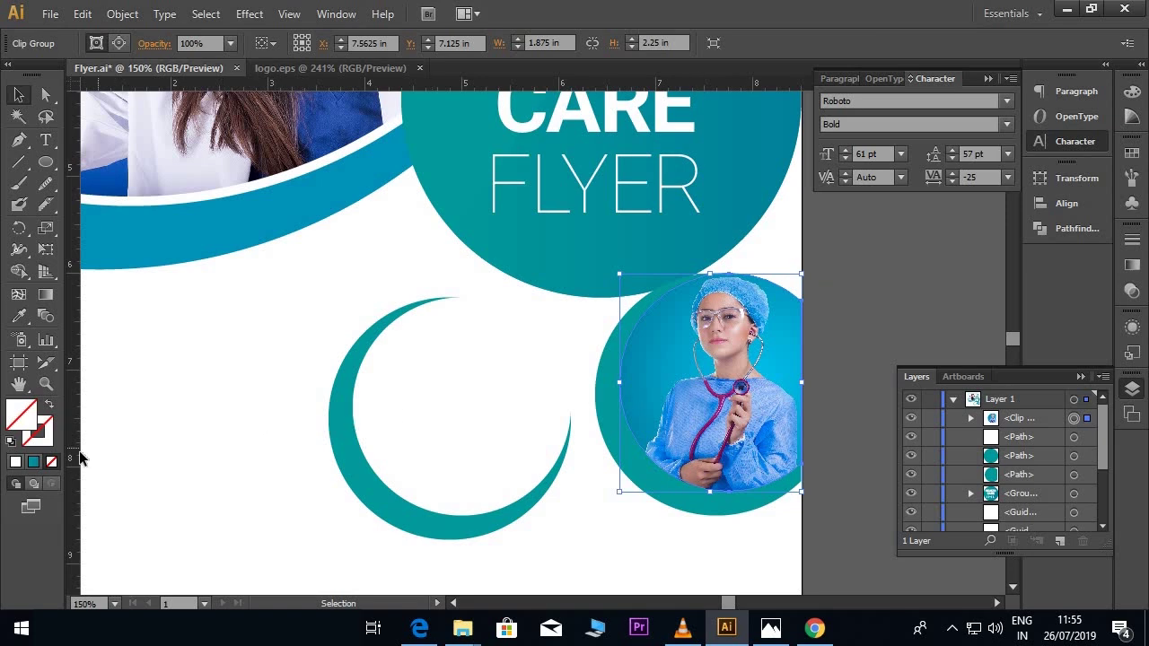
Step: Give the round nurse photo a white 4 pt outline
double_click(42, 437)
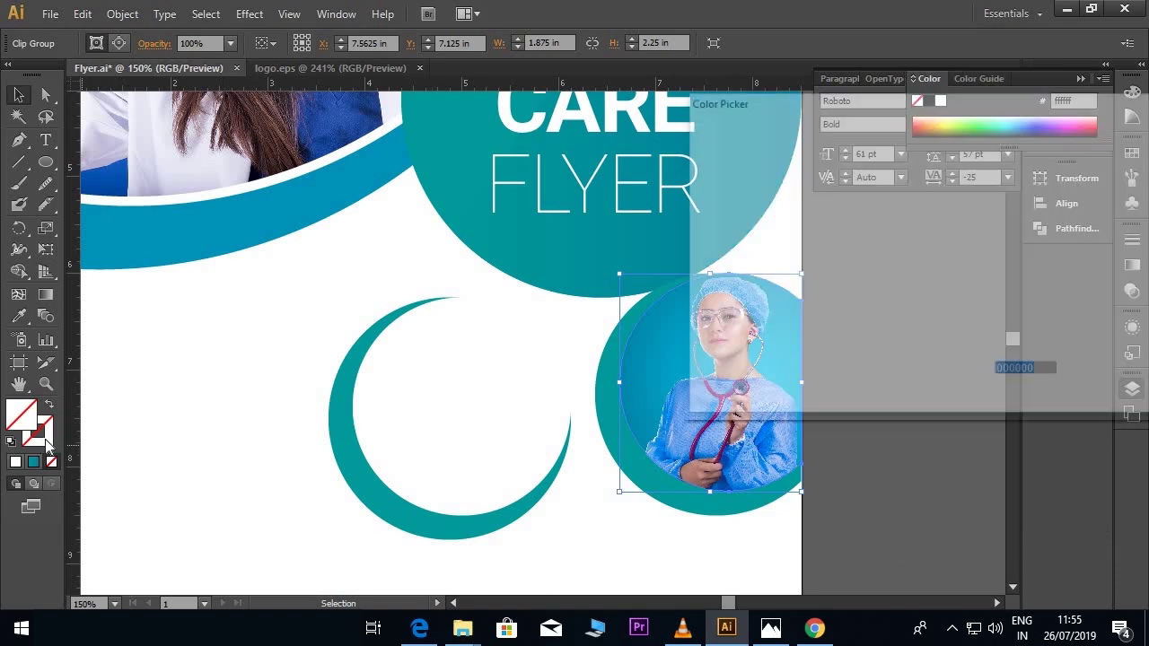
left_click(697, 163)
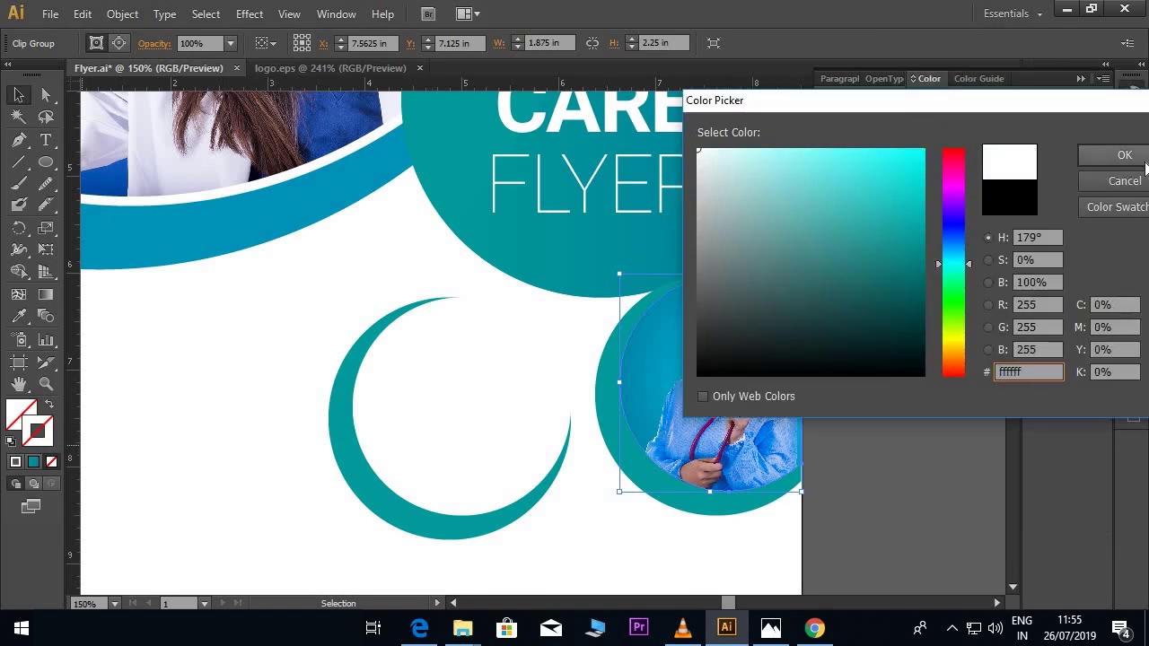
left_click(1123, 156)
left_click(1133, 240)
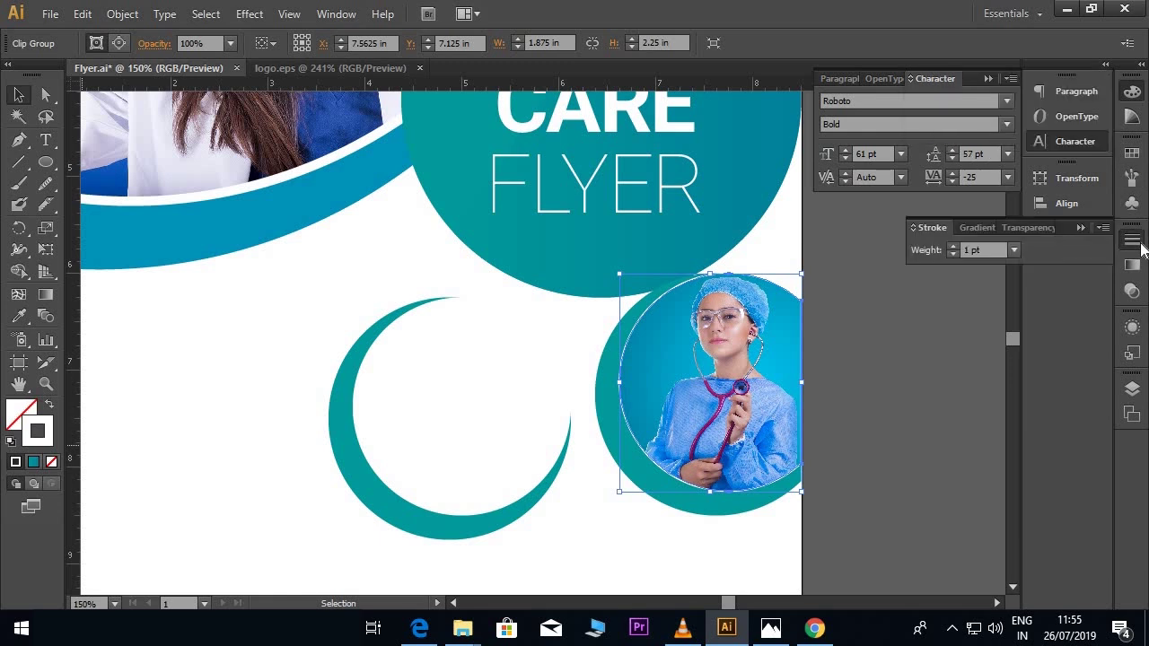
left_click(974, 250)
type("4")
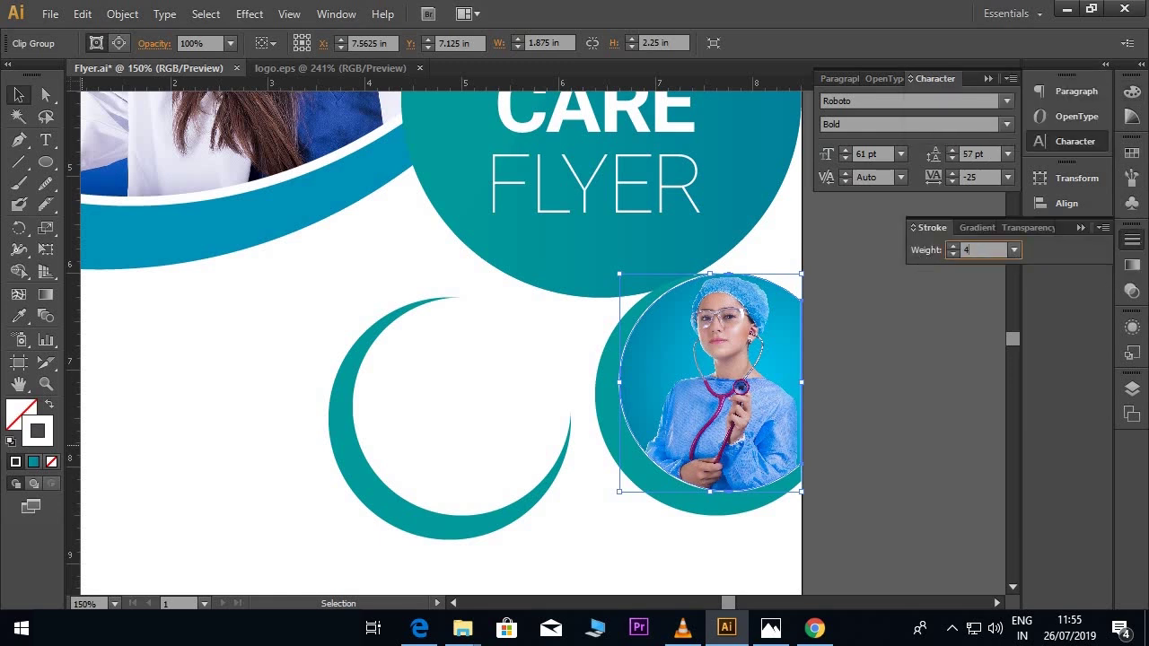
key("Return")
Step: Nudge the nurse photo and its crescent slightly right, then deselect
left_click_drag(885, 333, 779, 491)
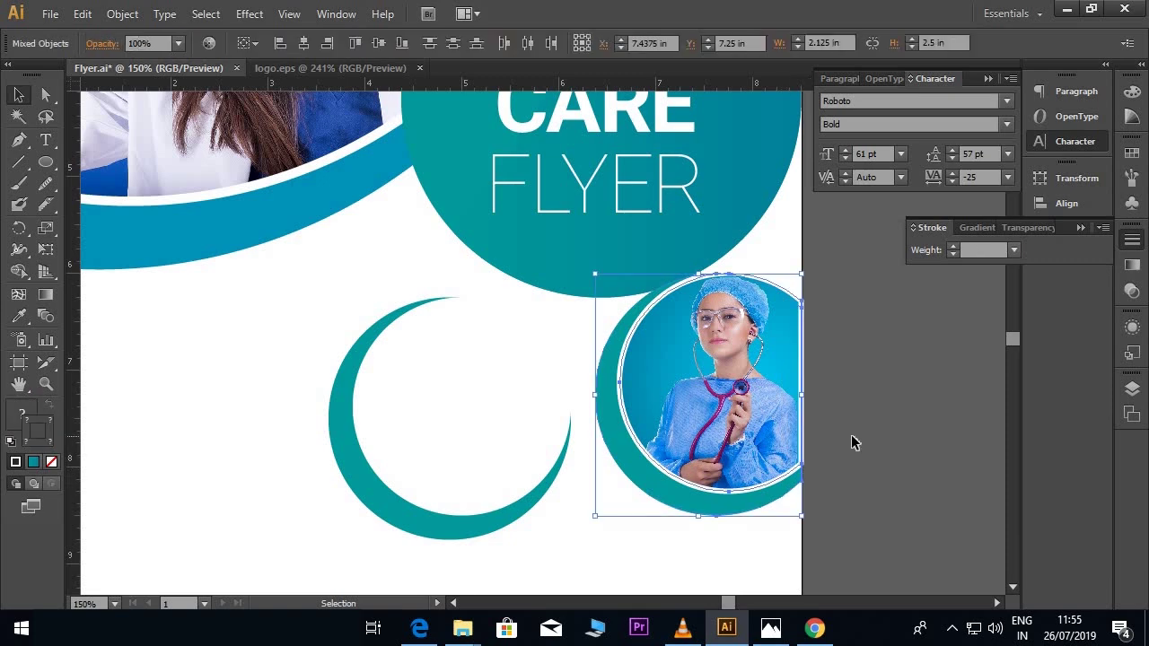
key("Right")
key("Right")
key("Right")
left_click(930, 550)
key("ctrl+minus")
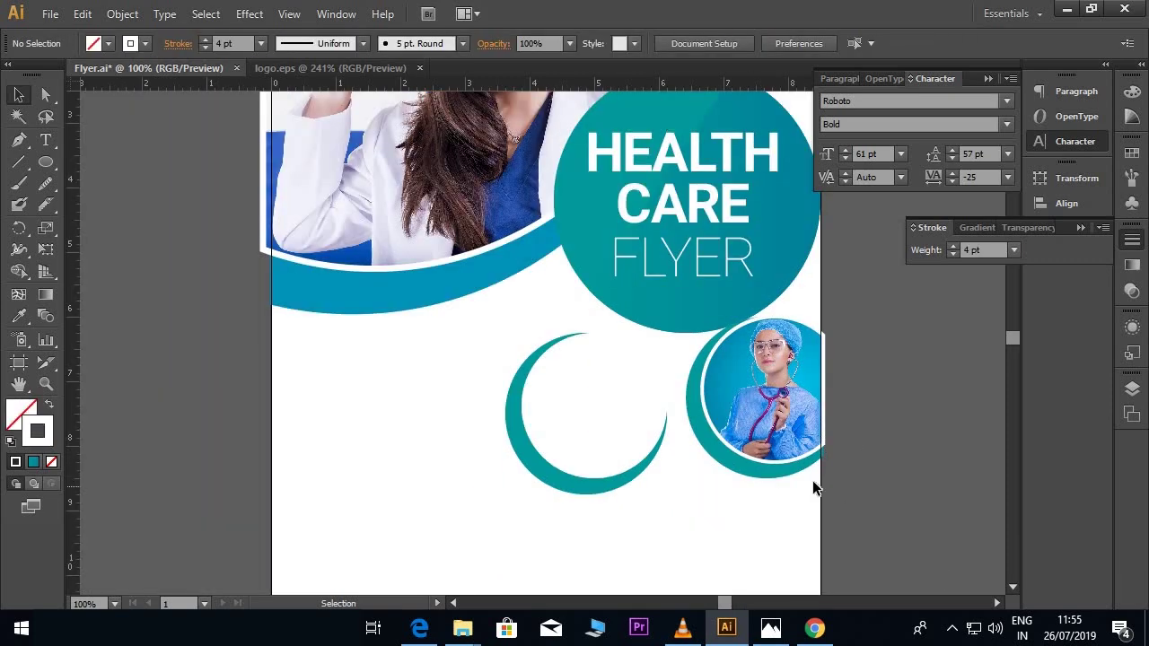
Step: Place the adult-care-dentist-1323864 photo onto the flyer canvas
left_click(575, 408)
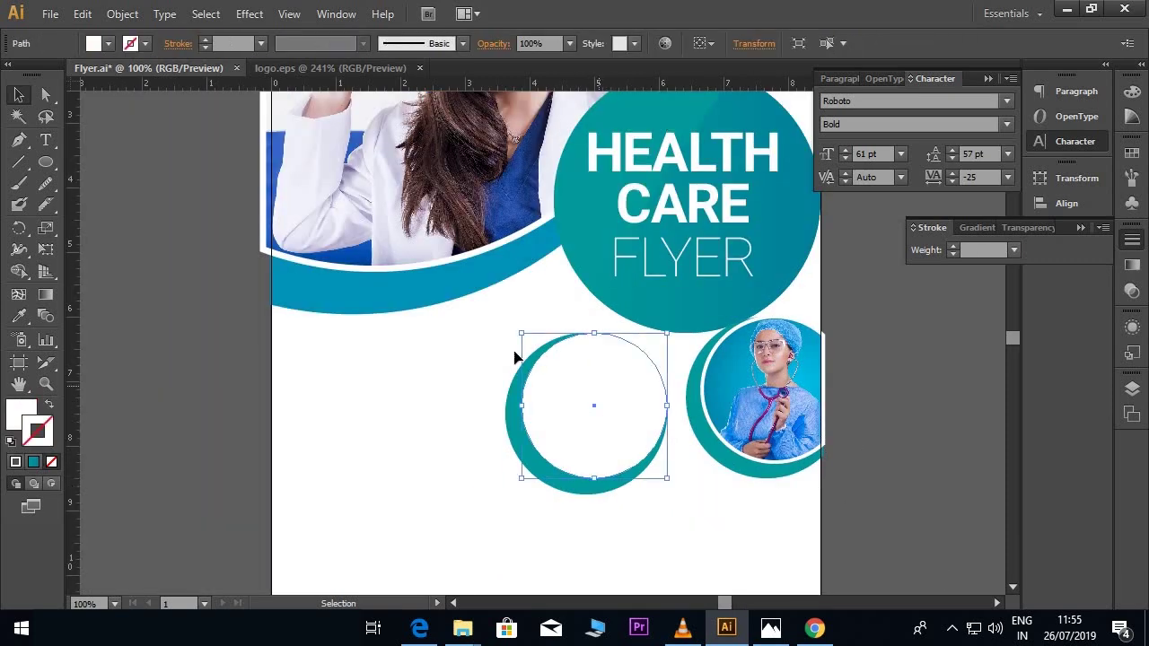
left_click(50, 13)
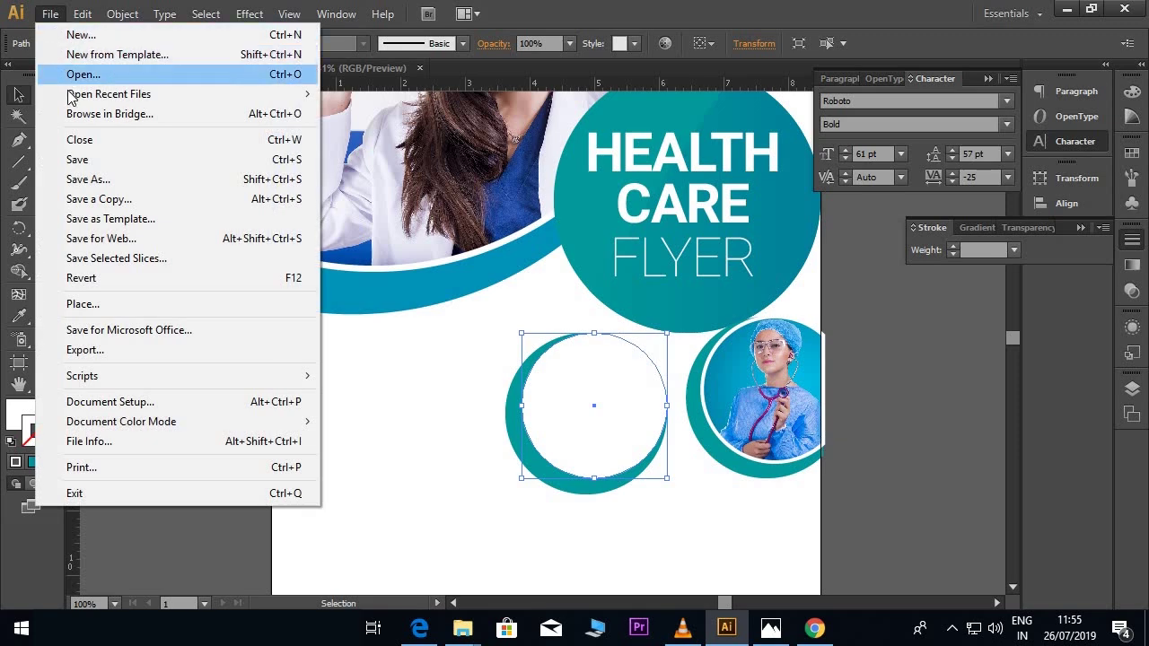
left_click(82, 303)
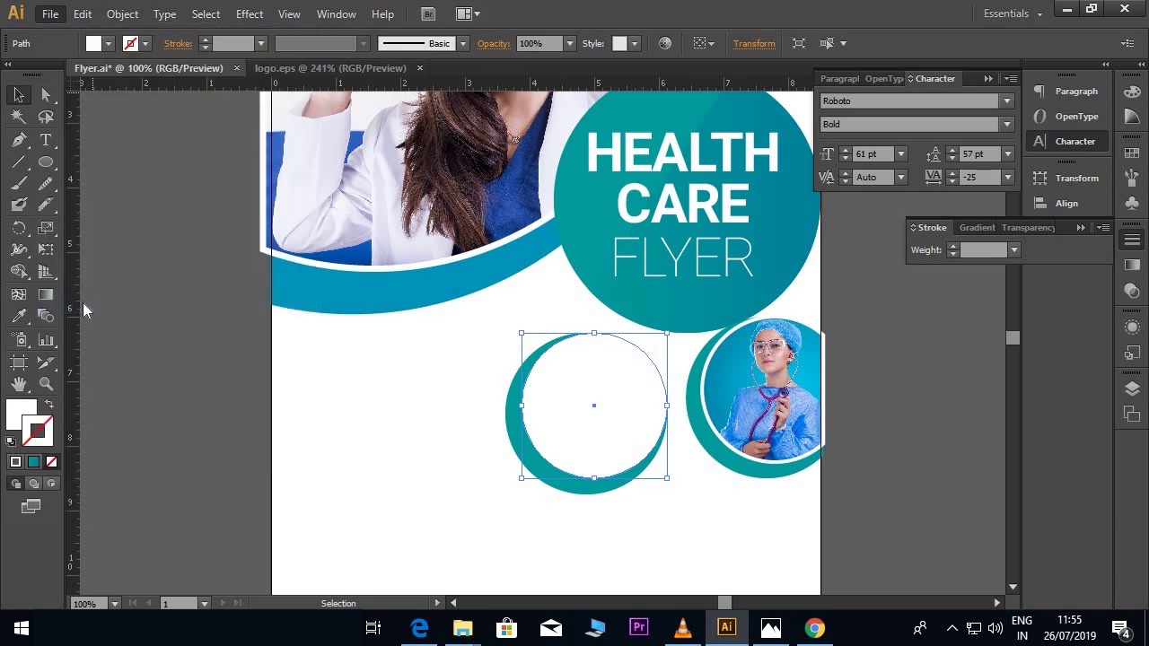
left_click(137, 147)
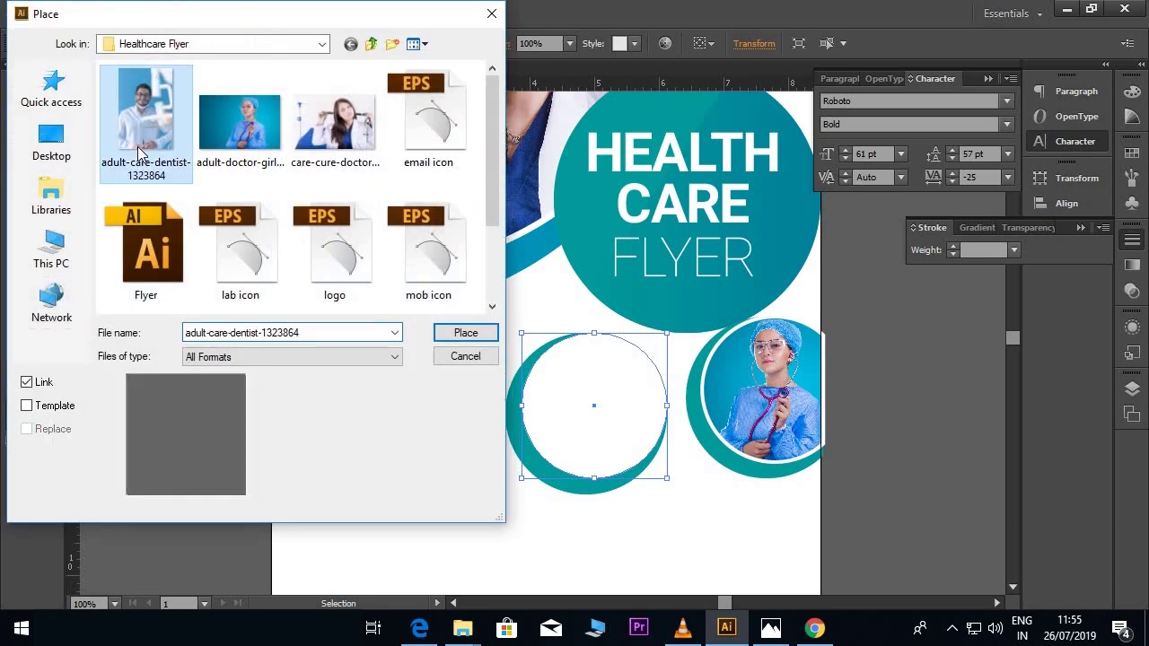
left_click(462, 333)
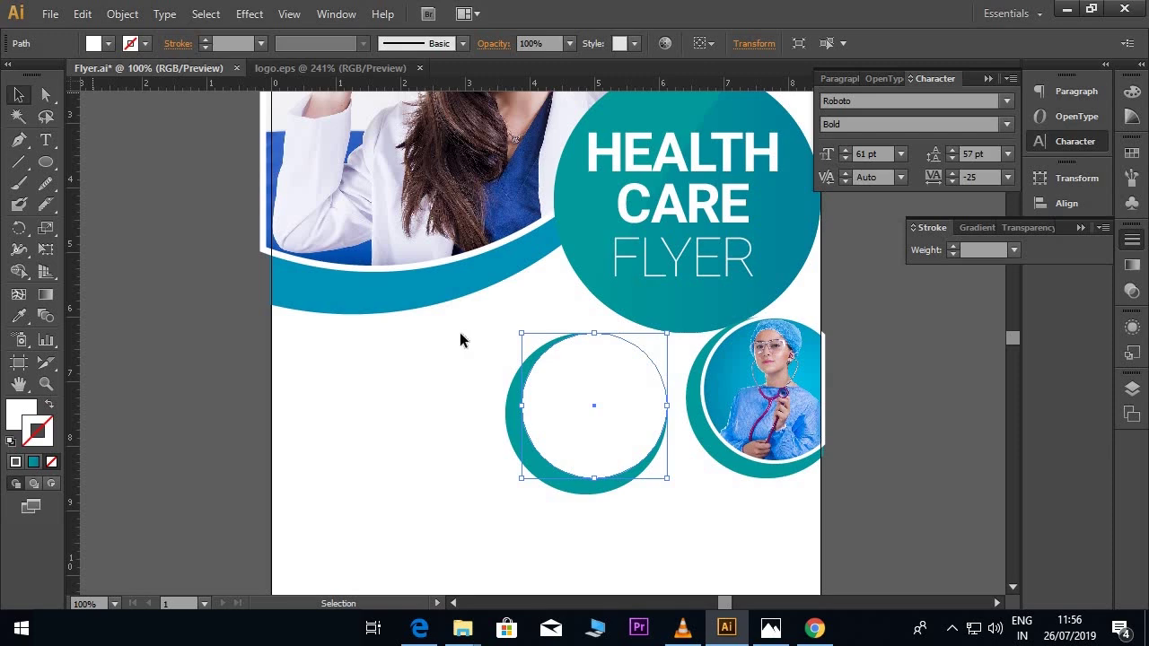
left_click(460, 339)
Step: Scale the dentist photo down around its centre to roughly crescent size
key("ctrl+minus")
key("ctrl+minus")
key("ctrl+minus")
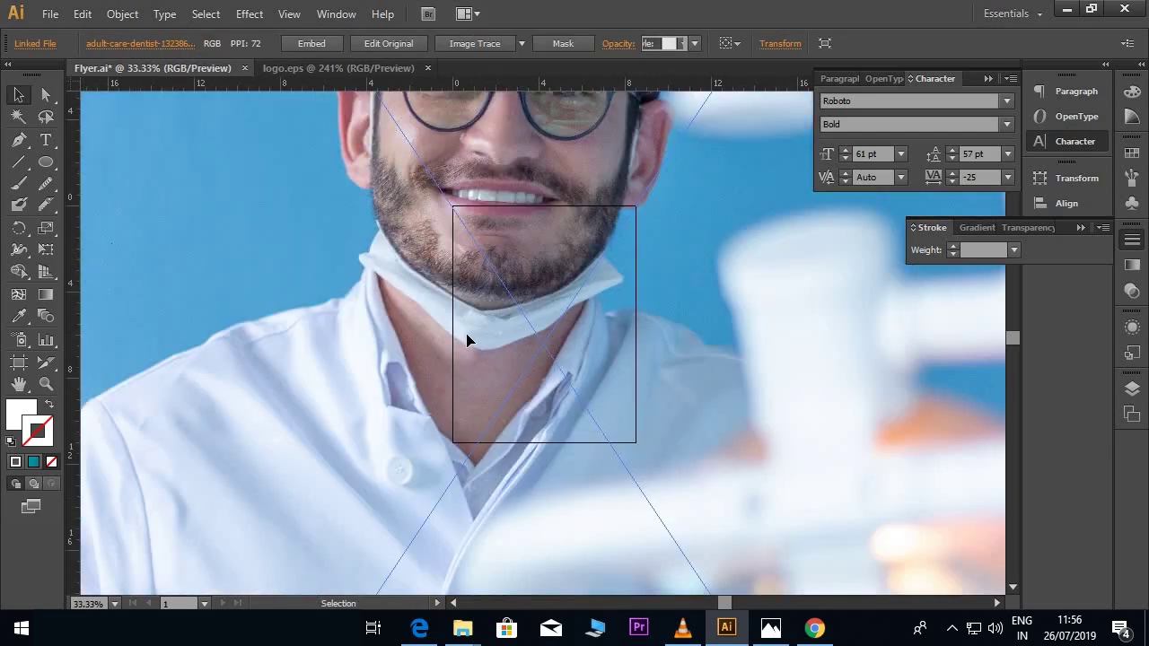
key("ctrl+minus")
scroll(393, 240, "up", 3)
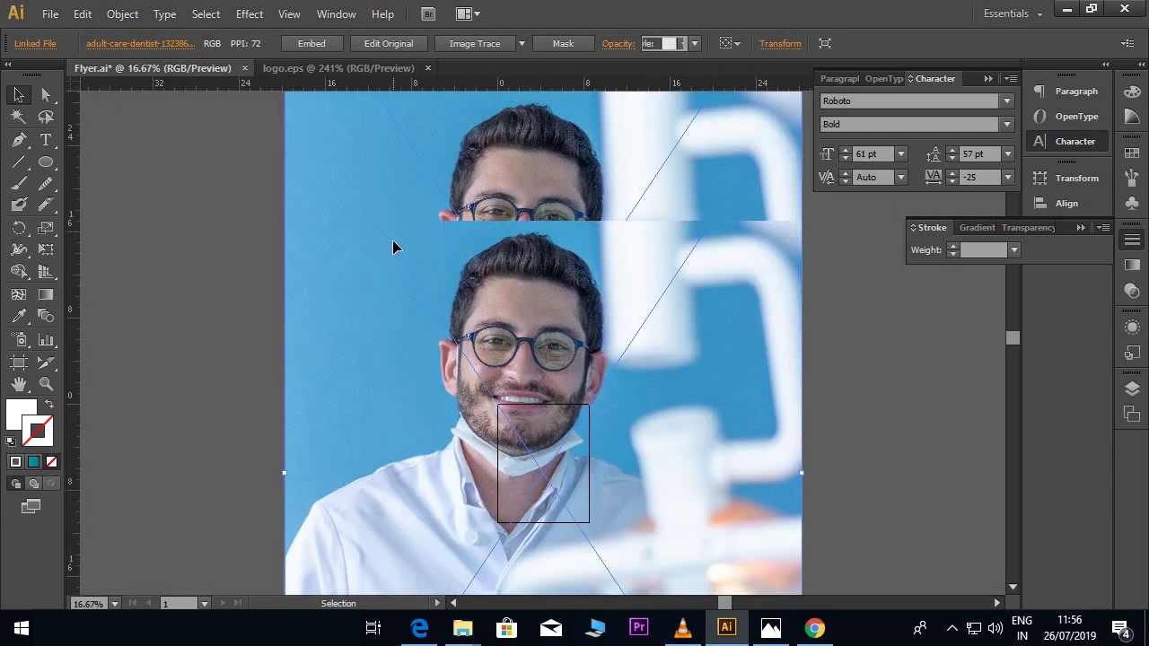
left_click_drag(287, 335, 390, 503)
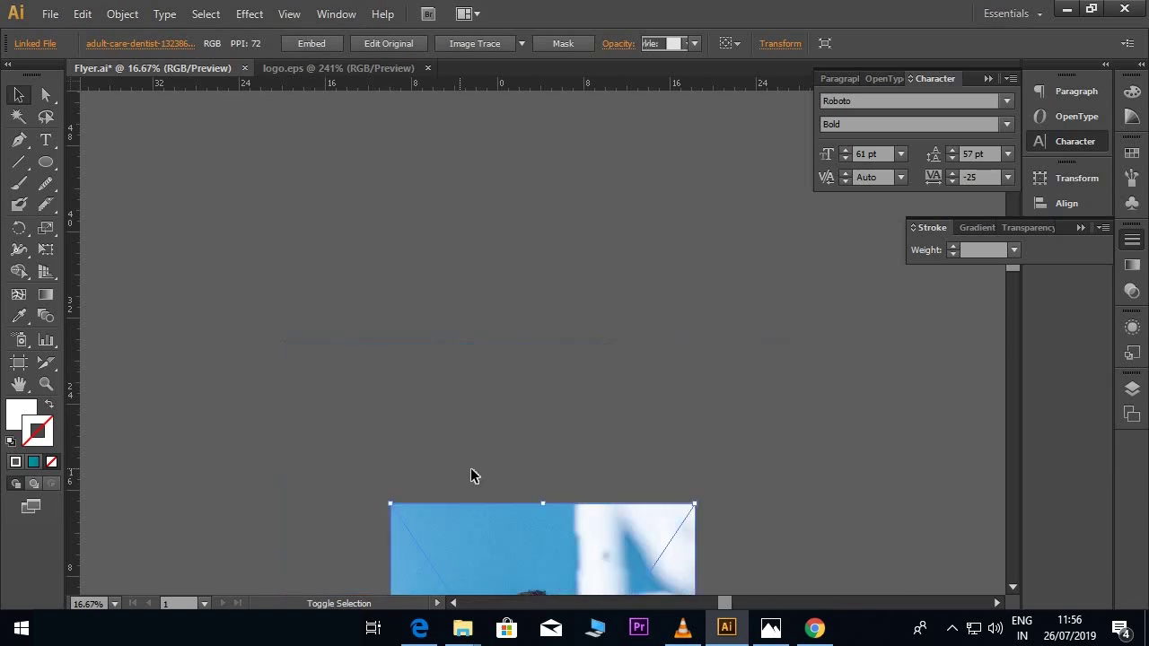
scroll(472, 476, "down", 5)
mouse_move(392, 116)
left_mouse_down()
mouse_move(433, 202)
mouse_move(579, 308)
left_mouse_up()
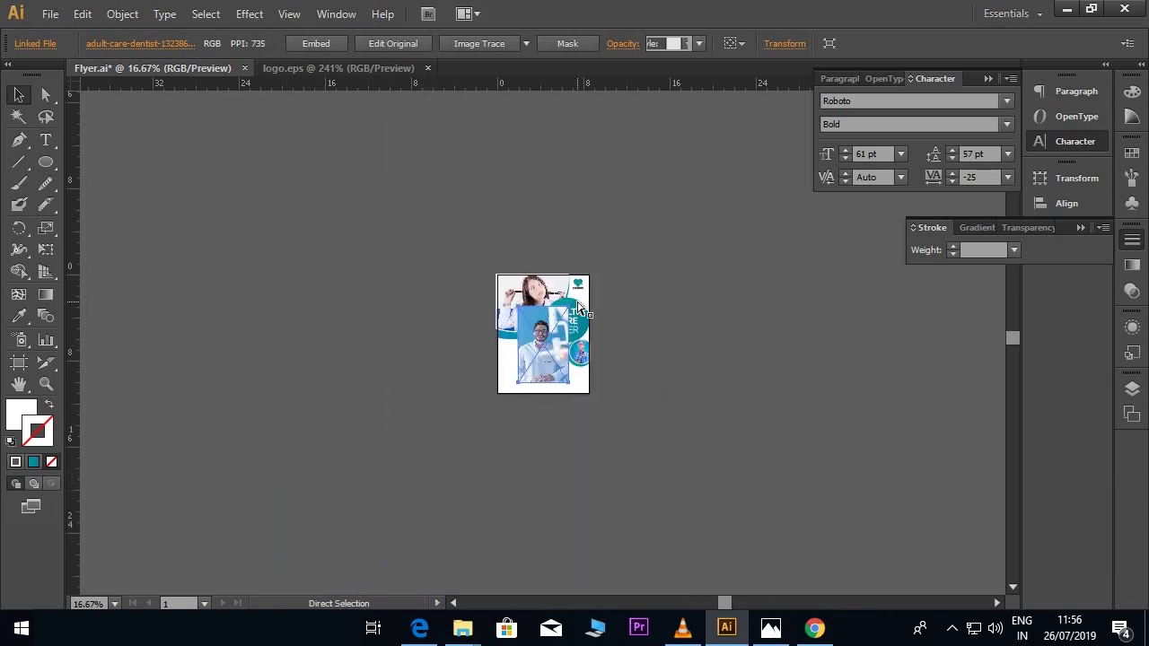
key("ctrl+equal")
key("ctrl+equal")
key("ctrl+equal")
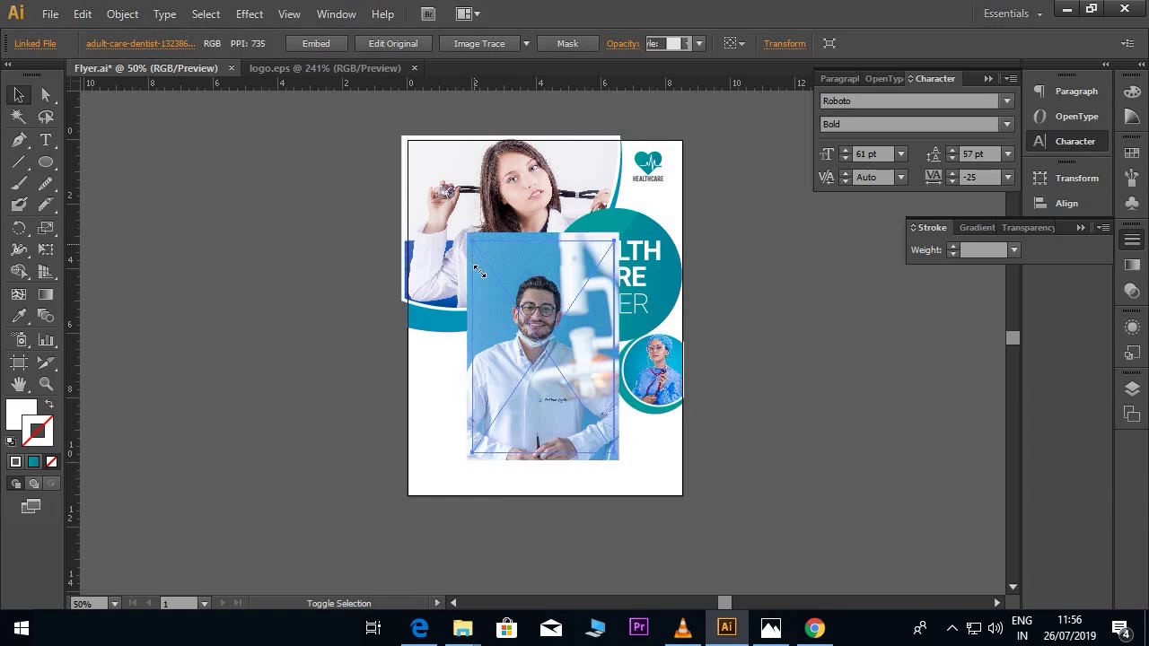
left_click_drag(472, 240, 508, 295)
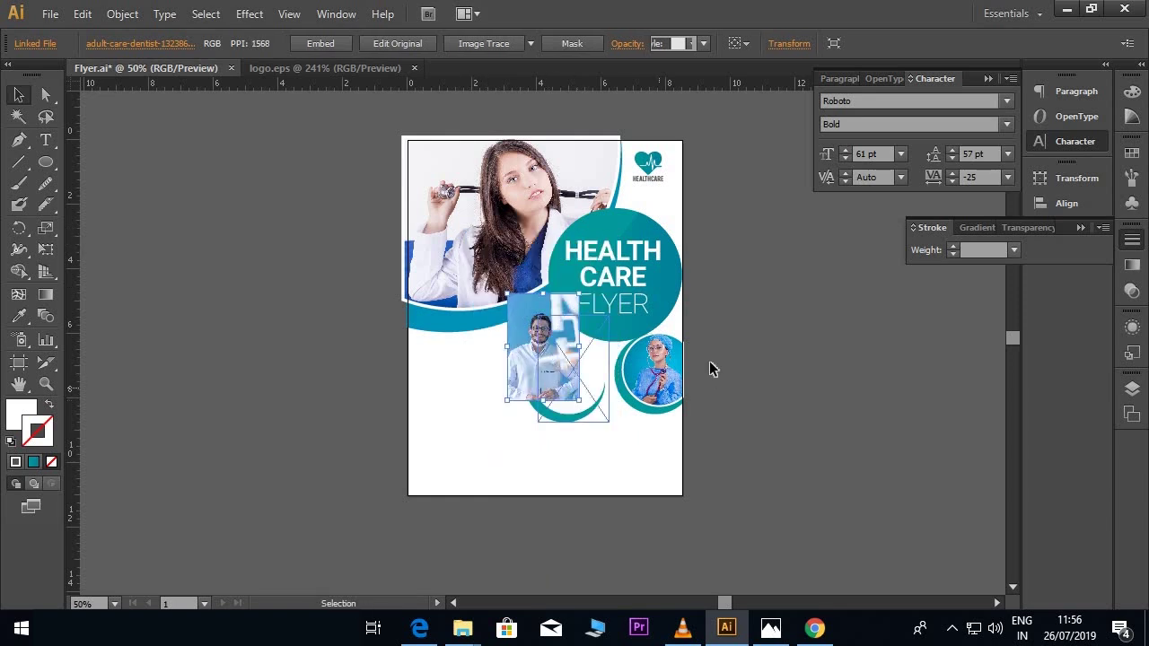
Step: Position the dentist photo over the left crescent so it covers the white circle
left_click_drag(709, 368, 616, 411)
key("ctrl+equal")
key("ctrl+equal")
key("shift+Left")
key("shift+Left")
key("shift+Left")
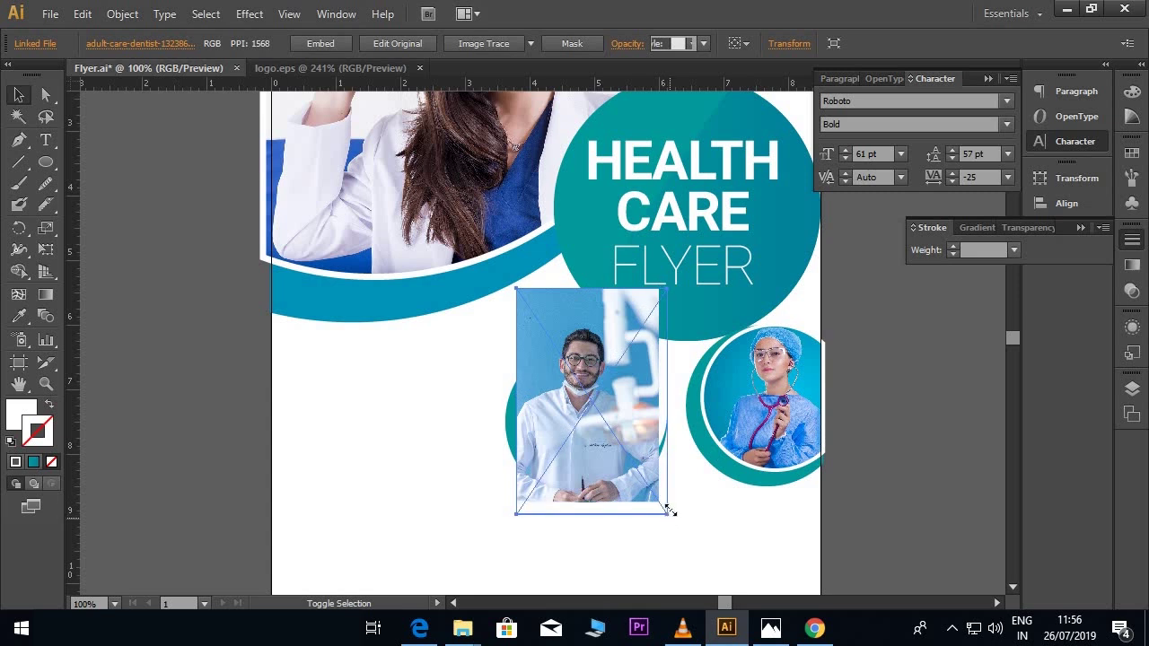
left_click_drag(668, 517, 665, 516)
key("shift+Down")
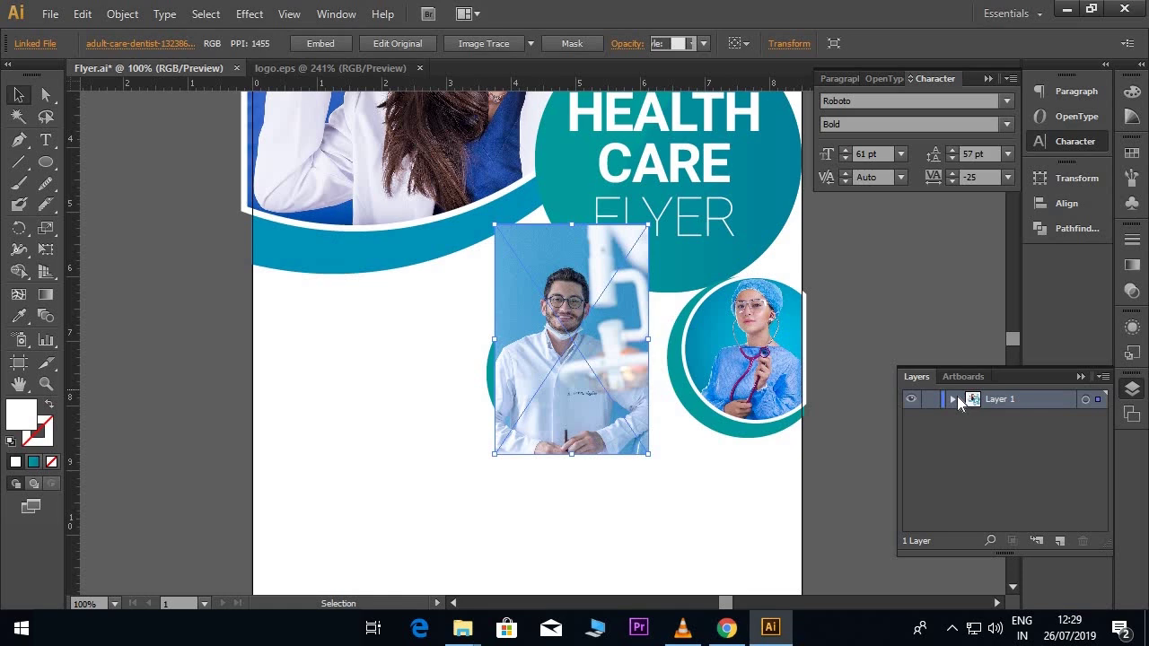
Step: Stack the white circle above the dentist photo and clip the photo into it
left_click(953, 398)
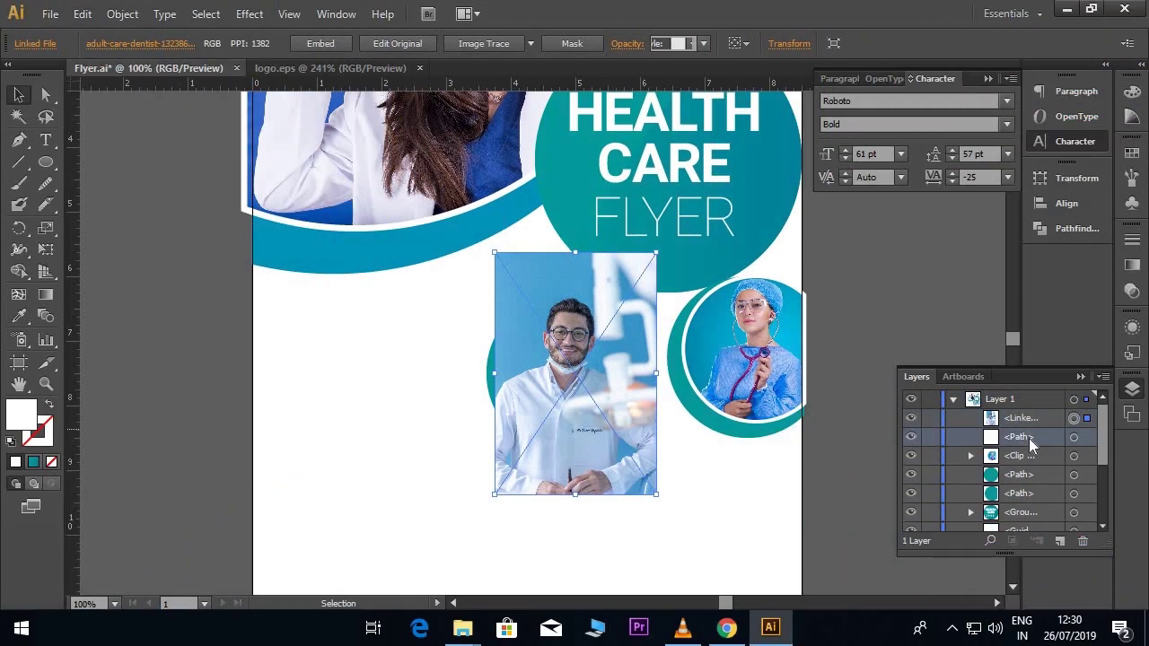
left_click_drag(1029, 438, 1023, 411)
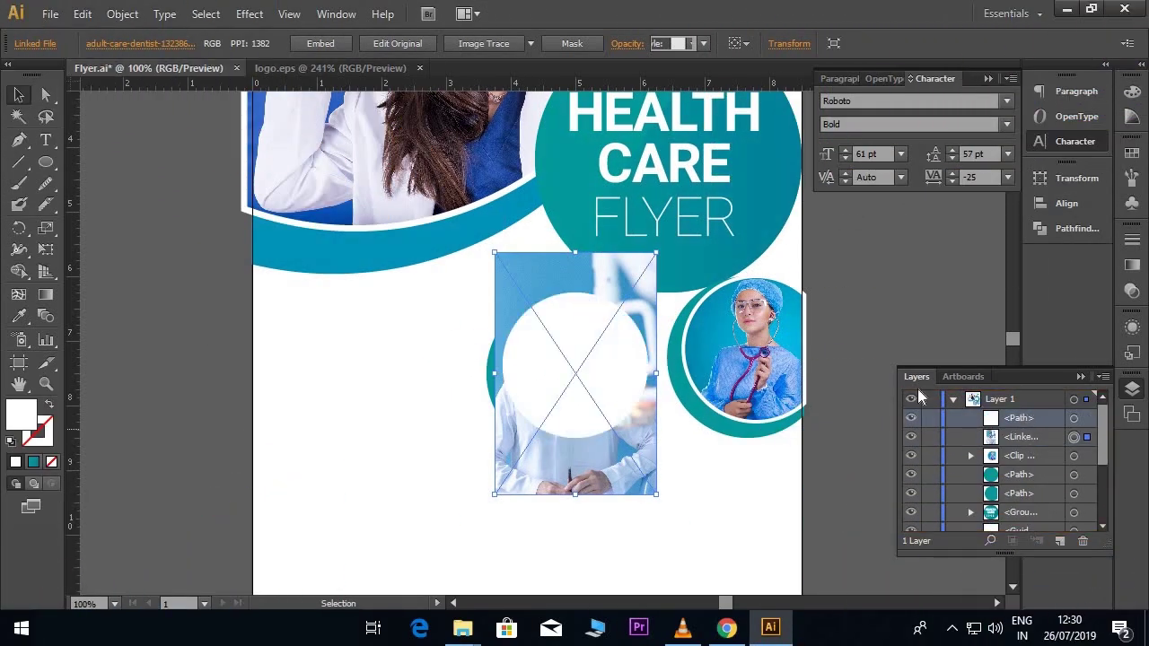
left_click(569, 304, "shift")
right_click(570, 305)
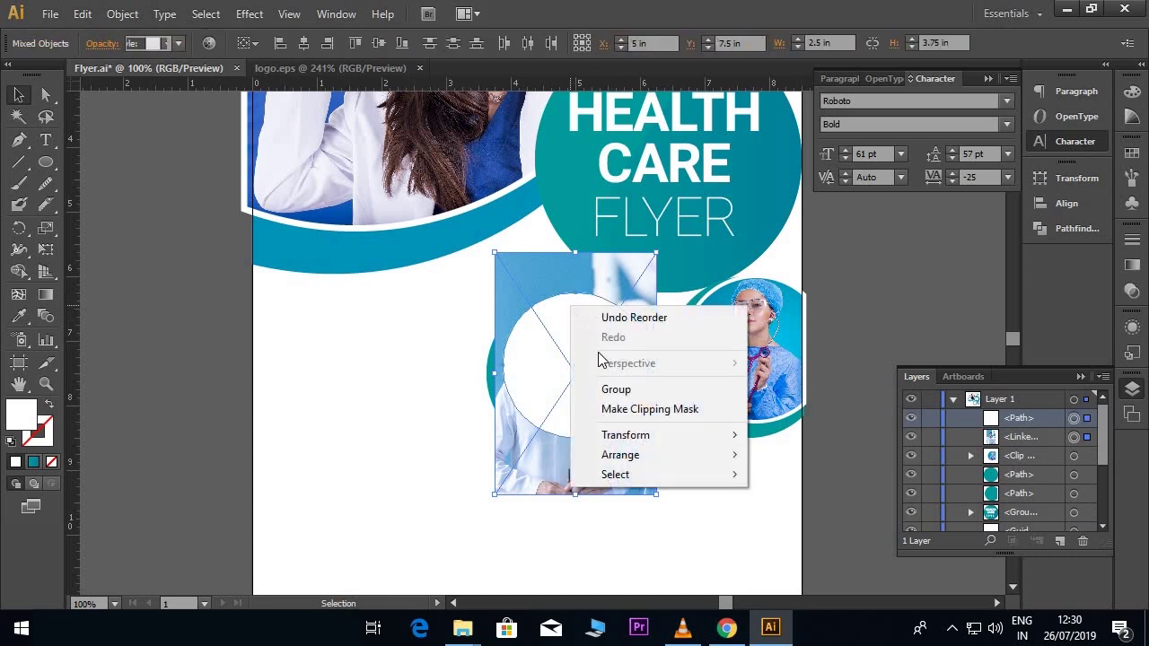
left_click(618, 409)
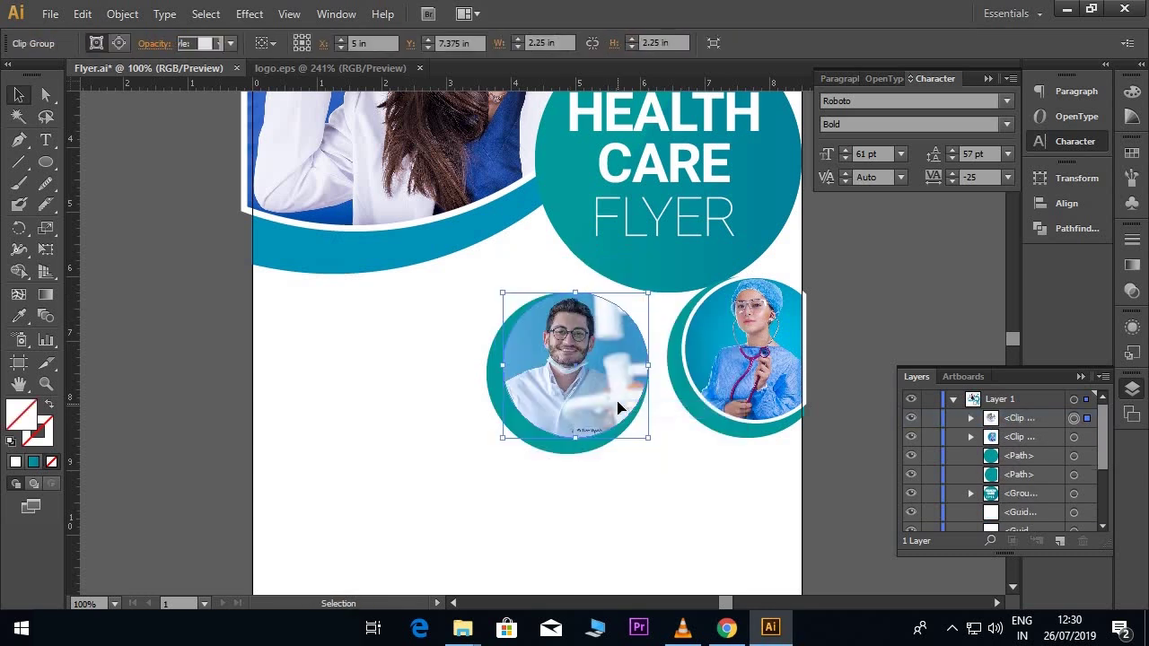
Step: Give the clipped dentist photo a white 4 pt outline
left_click(44, 443)
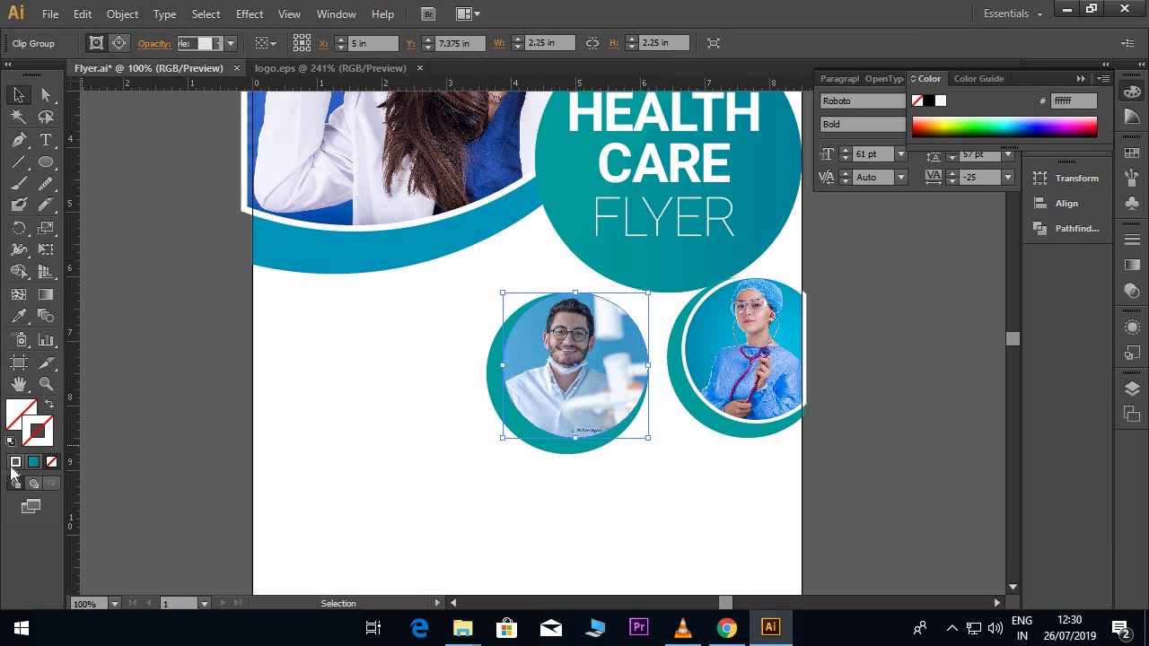
left_click(14, 463)
left_click(1132, 240)
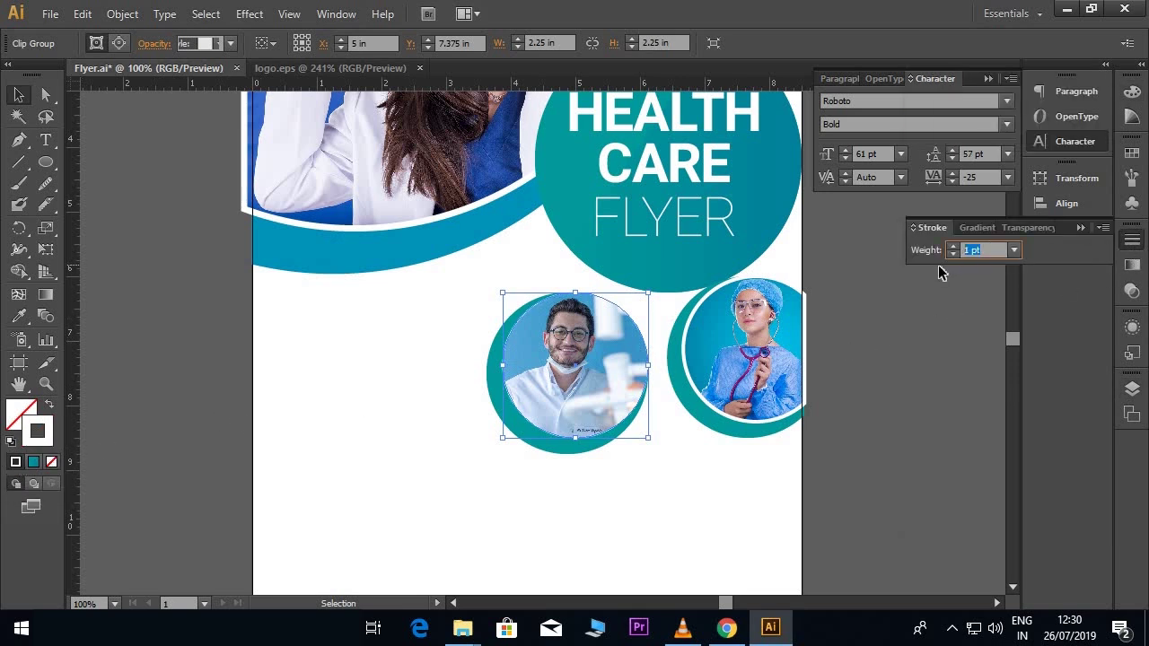
type("4")
key("Return")
left_click(924, 382)
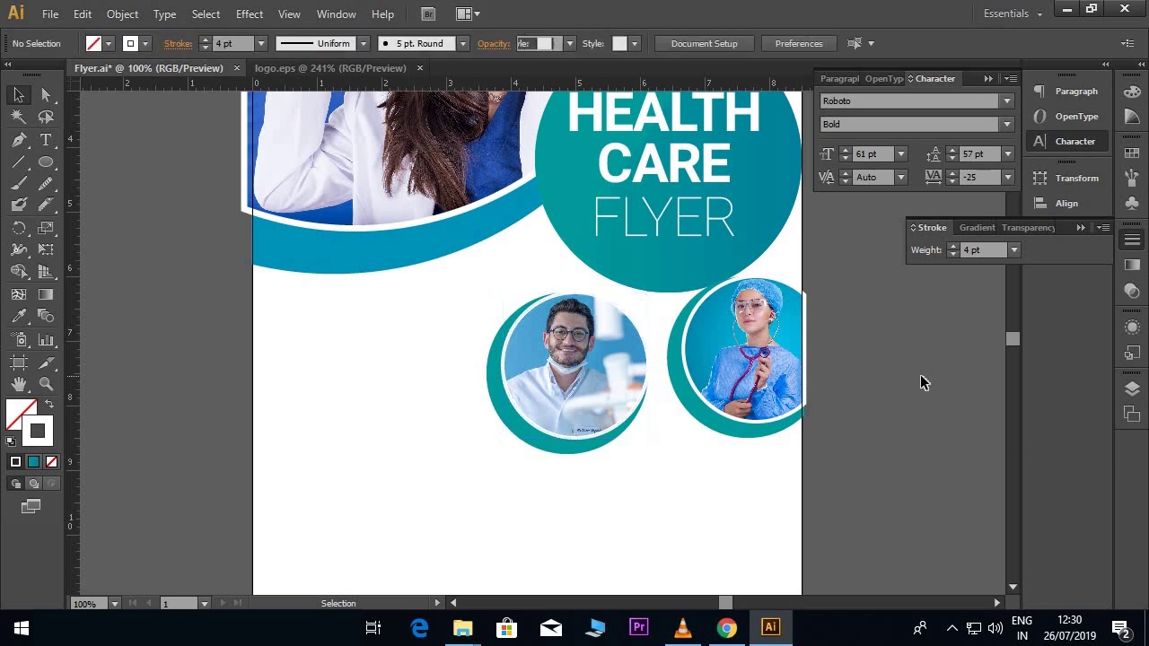
scroll(838, 421, "left", 1)
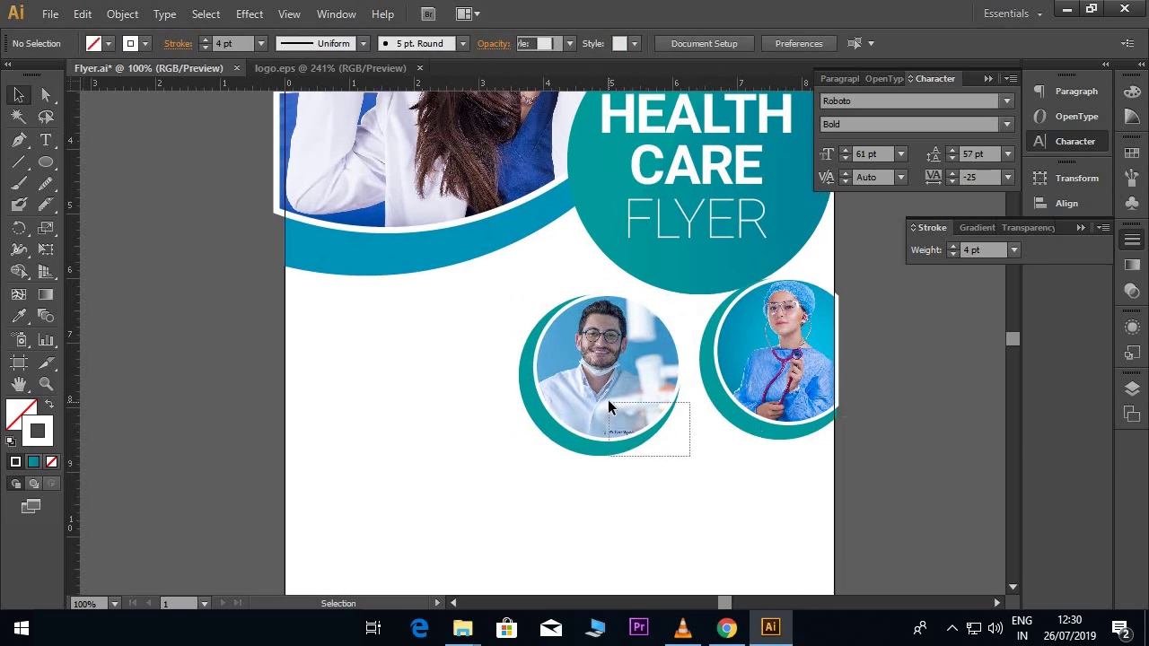
left_click(589, 434)
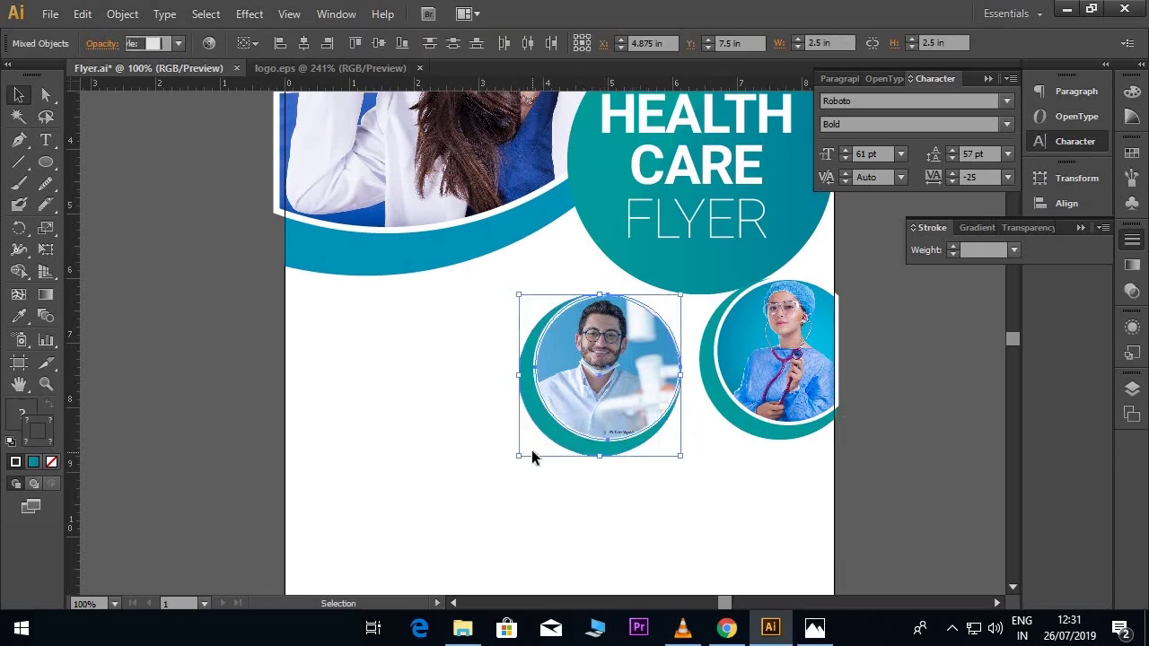
Step: Scale the dentist circle and crescent to 1.75 in, move them beside the nurse, and group them
left_click_drag(522, 458, 567, 407)
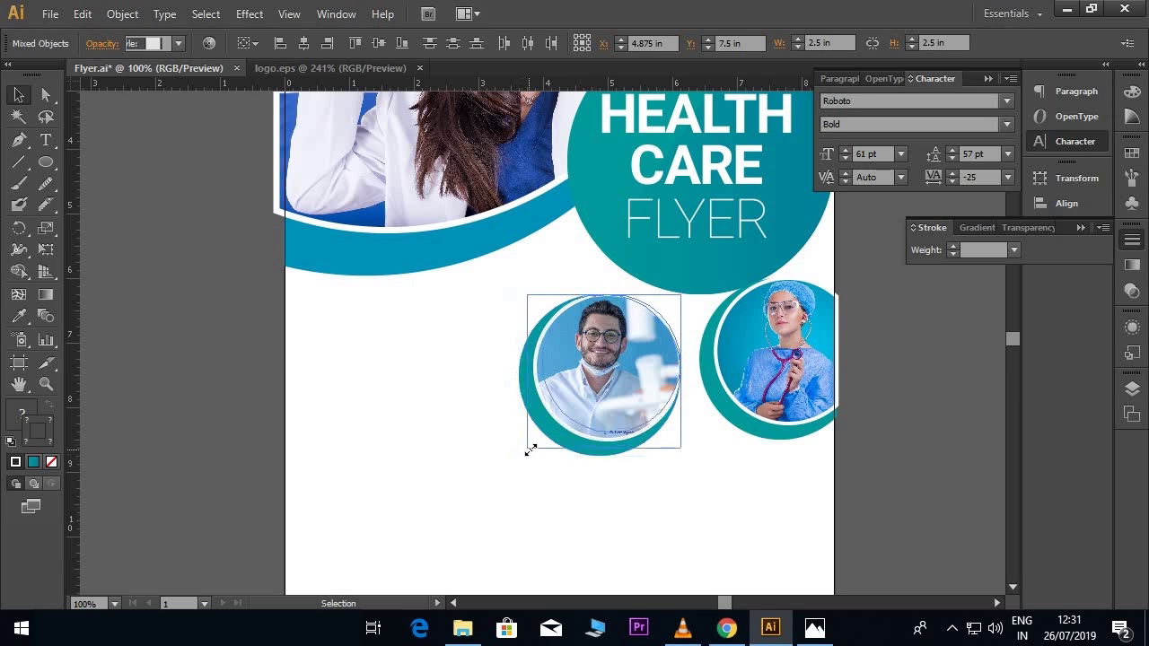
left_click_drag(626, 380, 666, 386)
right_click(665, 384)
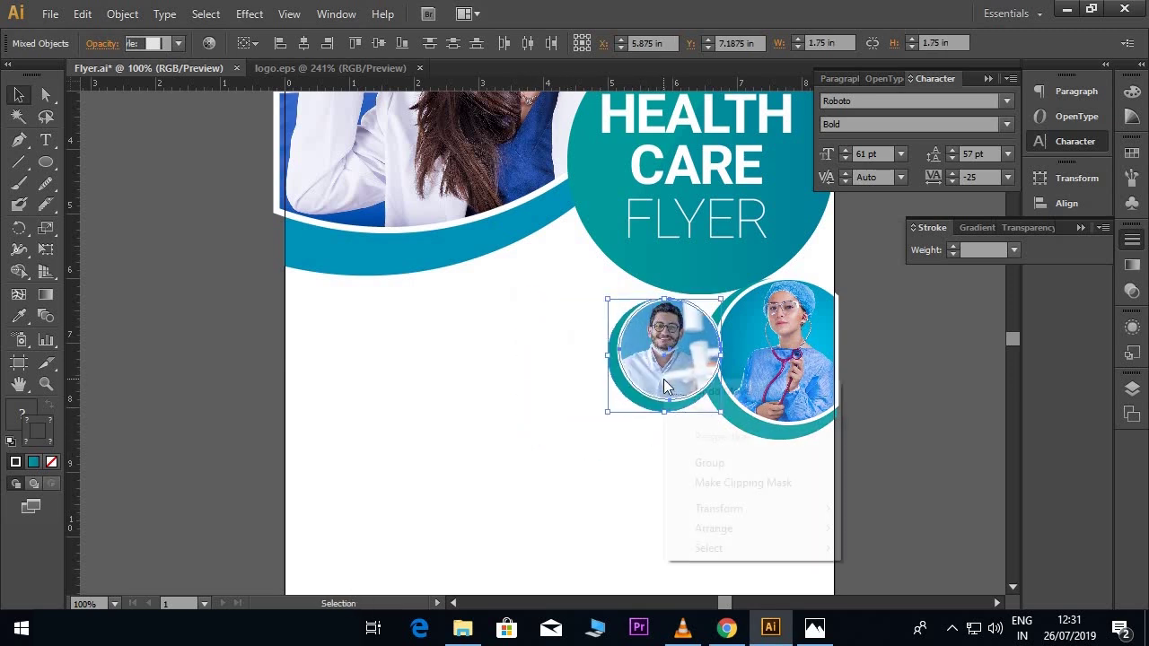
left_click(689, 462)
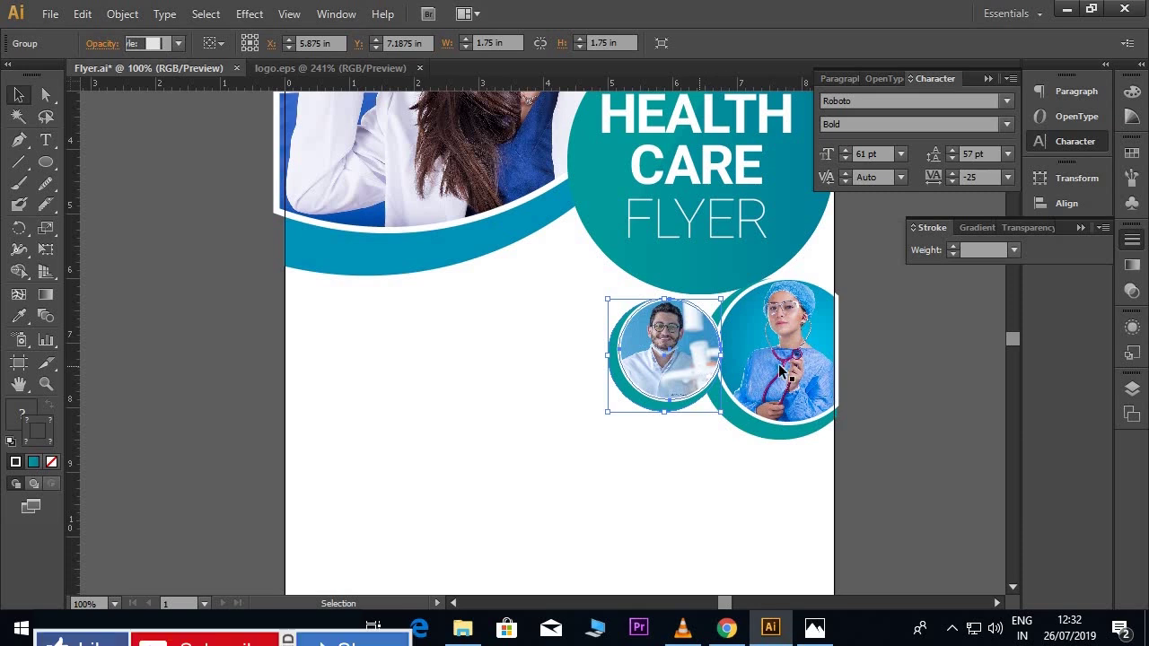
Step: Move the dentist group below the nurse circle in Layers and snug it against the nurse portrait
left_click(1131, 389)
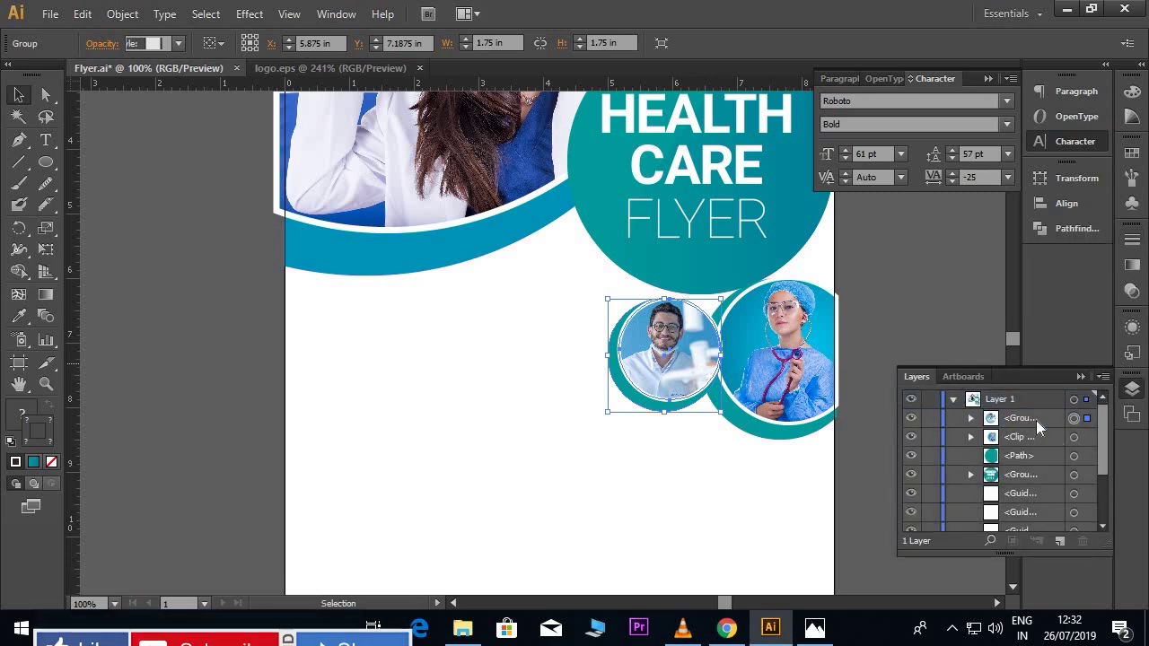
mouse_move(1033, 419)
left_mouse_down()
mouse_move(1027, 472)
mouse_move(1015, 476)
left_mouse_up()
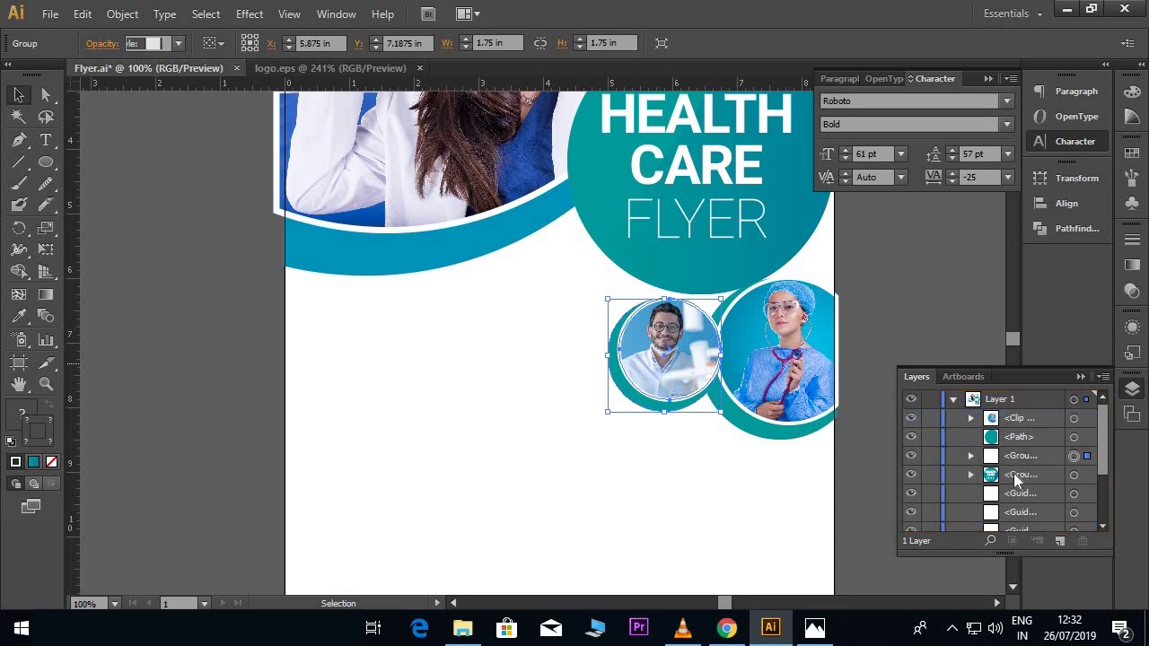
left_click_drag(662, 380, 682, 389)
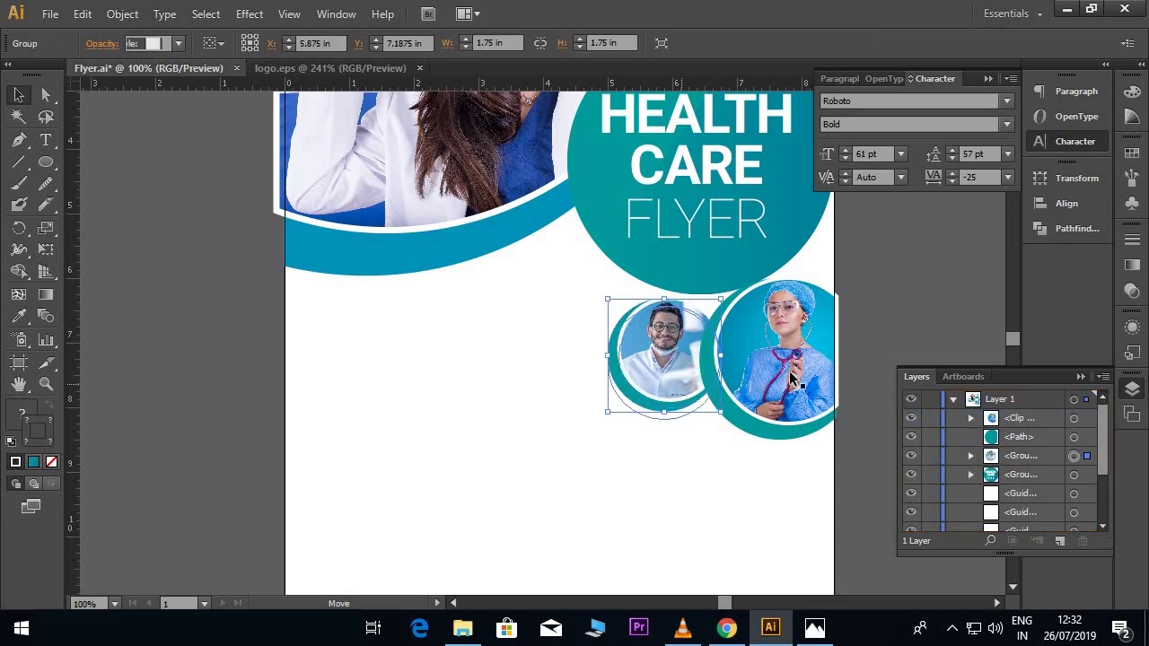
left_click(872, 333)
key("ctrl+minus")
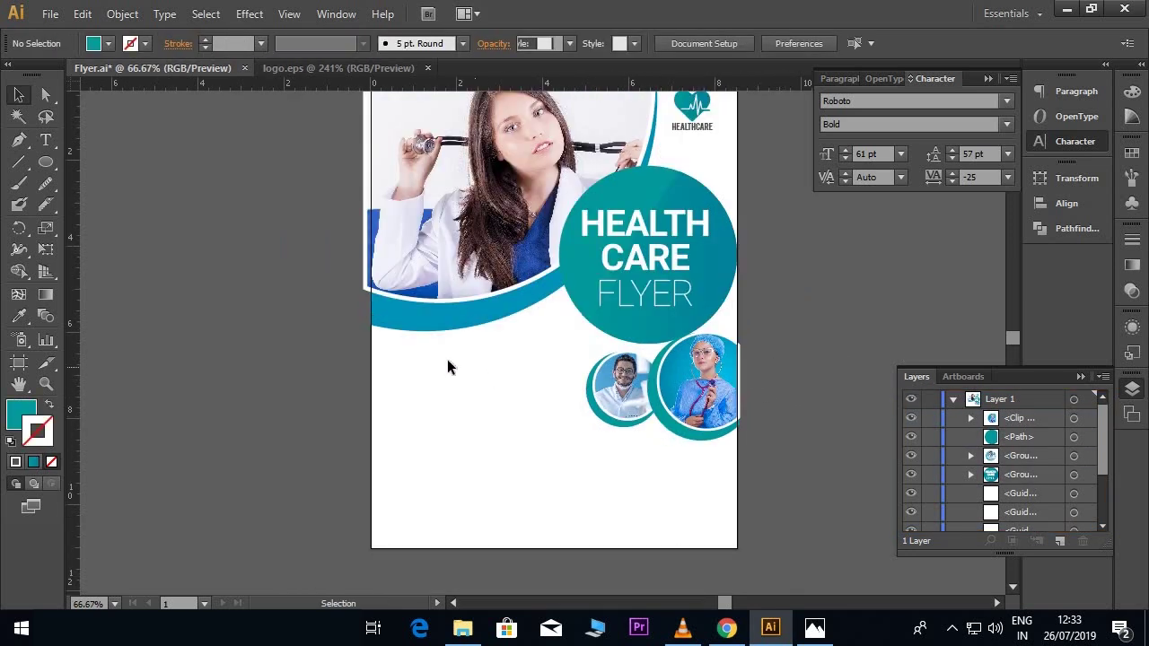
Step: Open the Text file in Notepad, select the line 'Lorem ipsum dolor', and return to the flyer
left_click(462, 628)
double_click(663, 292)
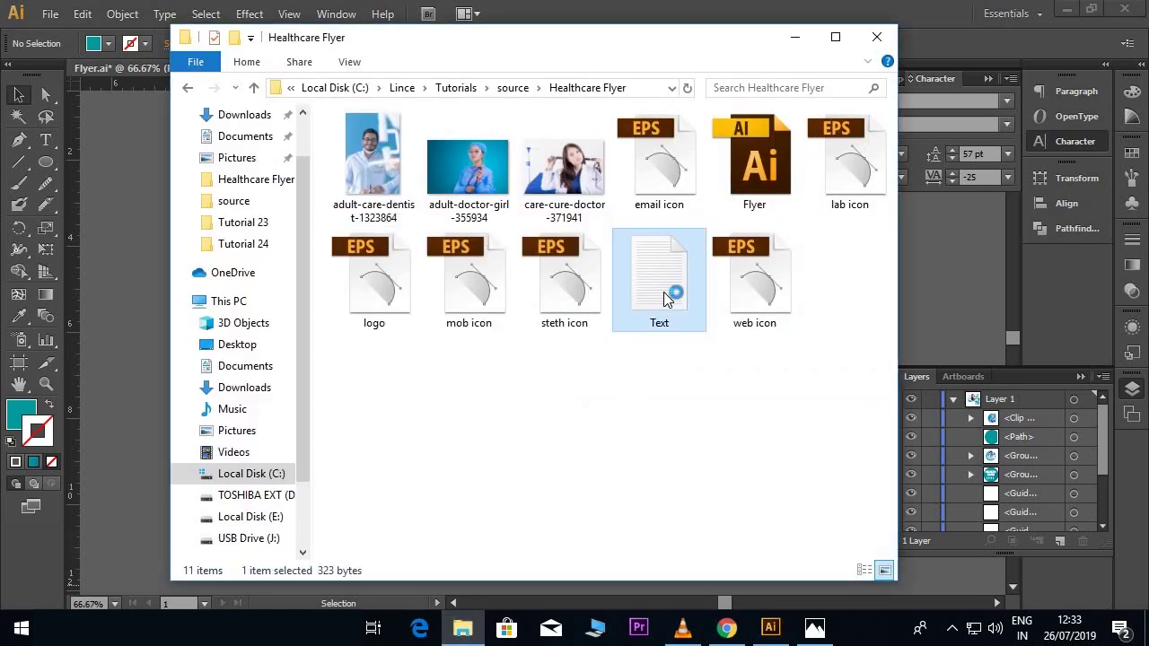
left_click(795, 40)
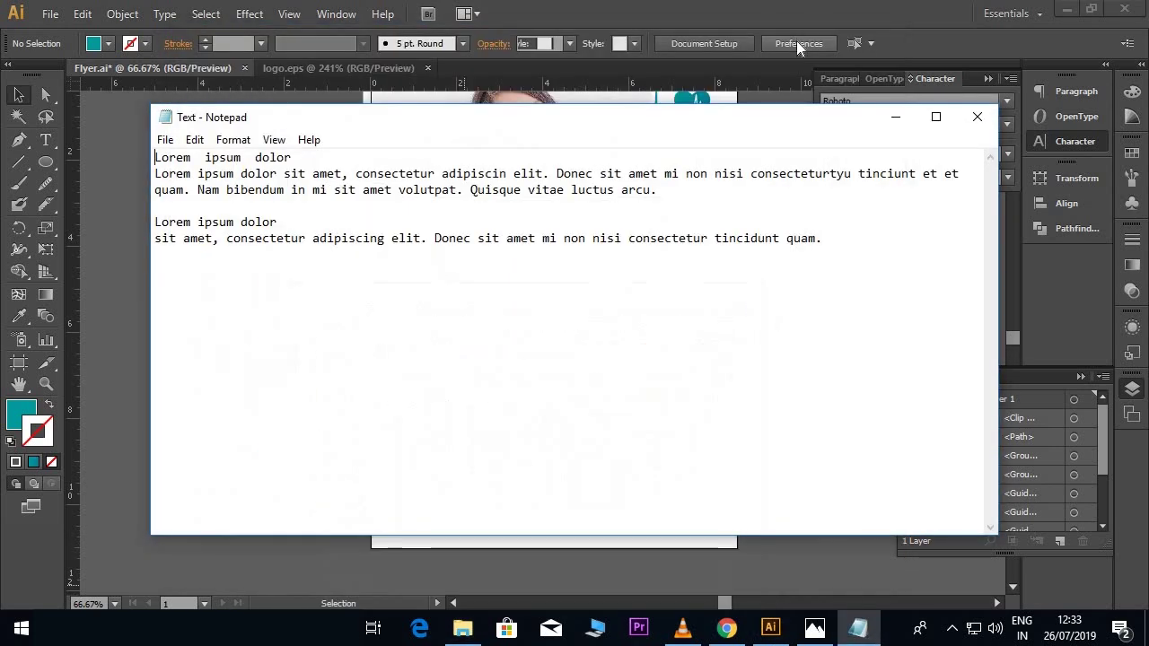
left_click_drag(308, 160, 154, 160)
key("ctrl+c")
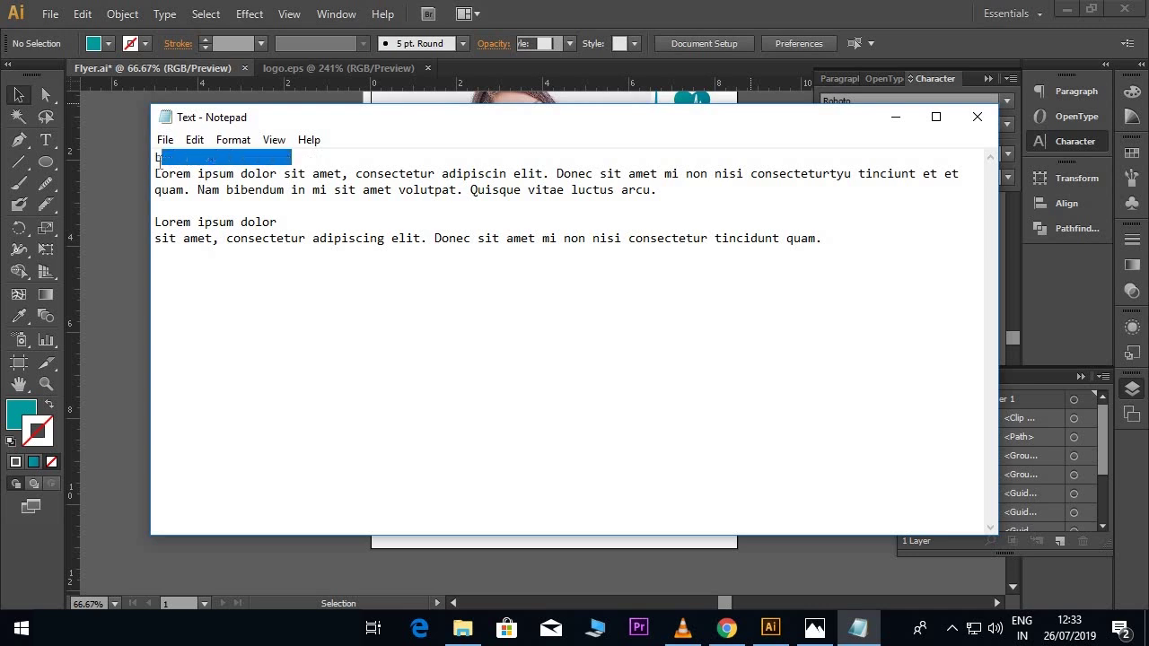
left_click(137, 167)
left_click(46, 140)
Step: Paste 'Lorem ipsum dolor' below the photo as 23 pt All Caps text
left_click(390, 350)
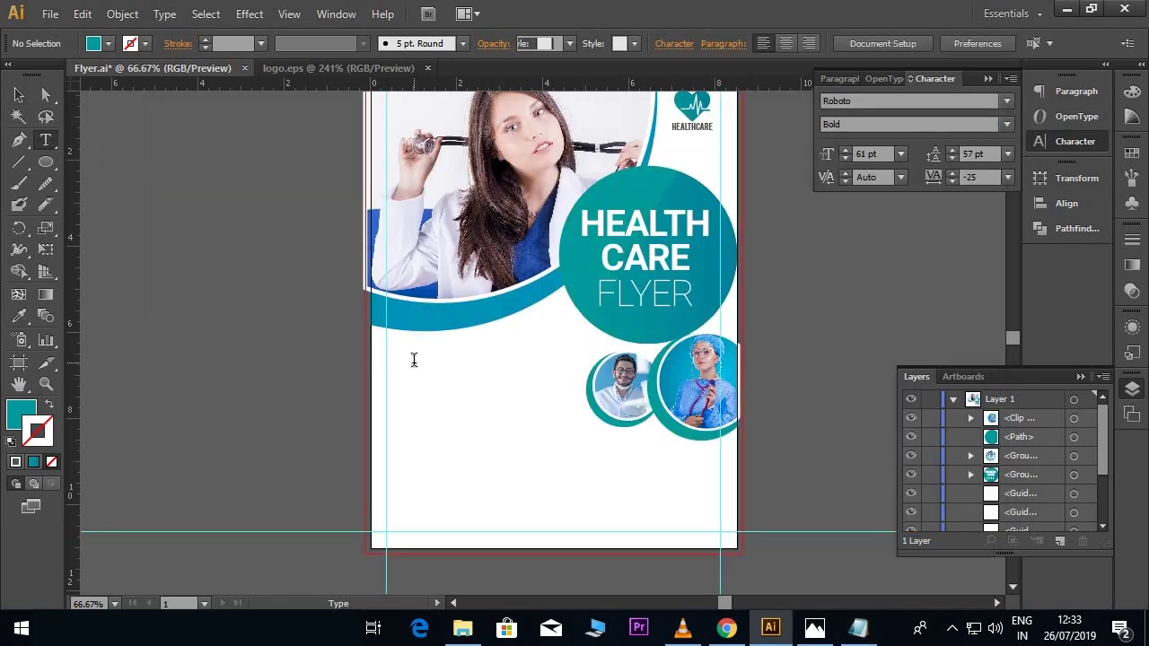
key("ctrl+v")
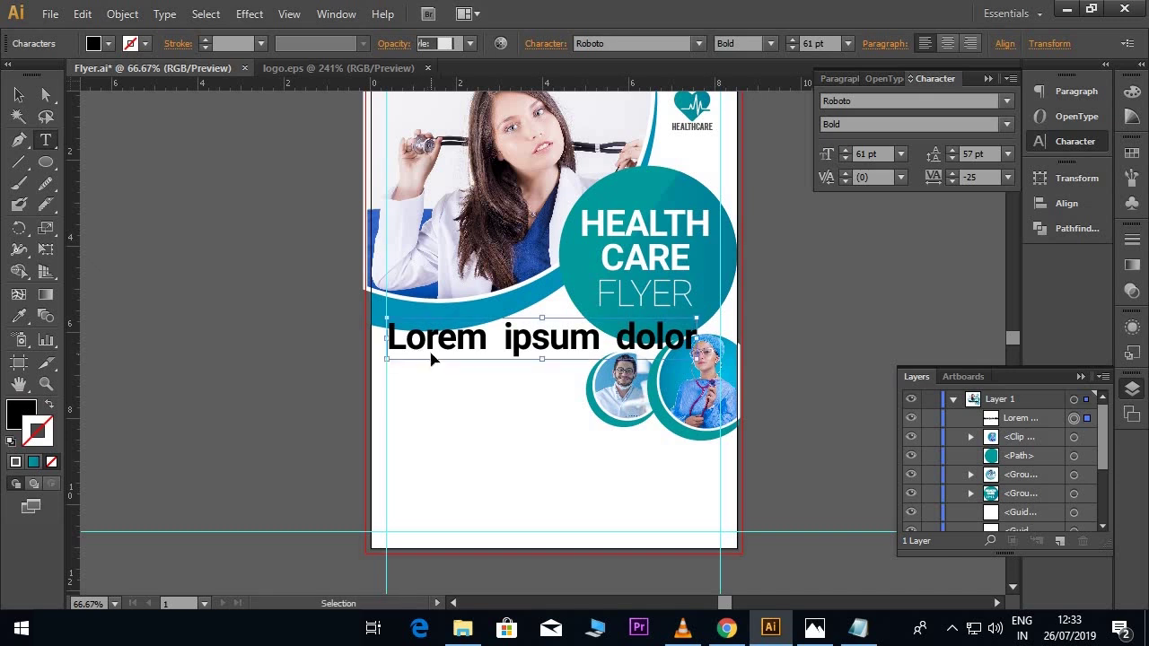
key("ctrl+a")
left_click(812, 43)
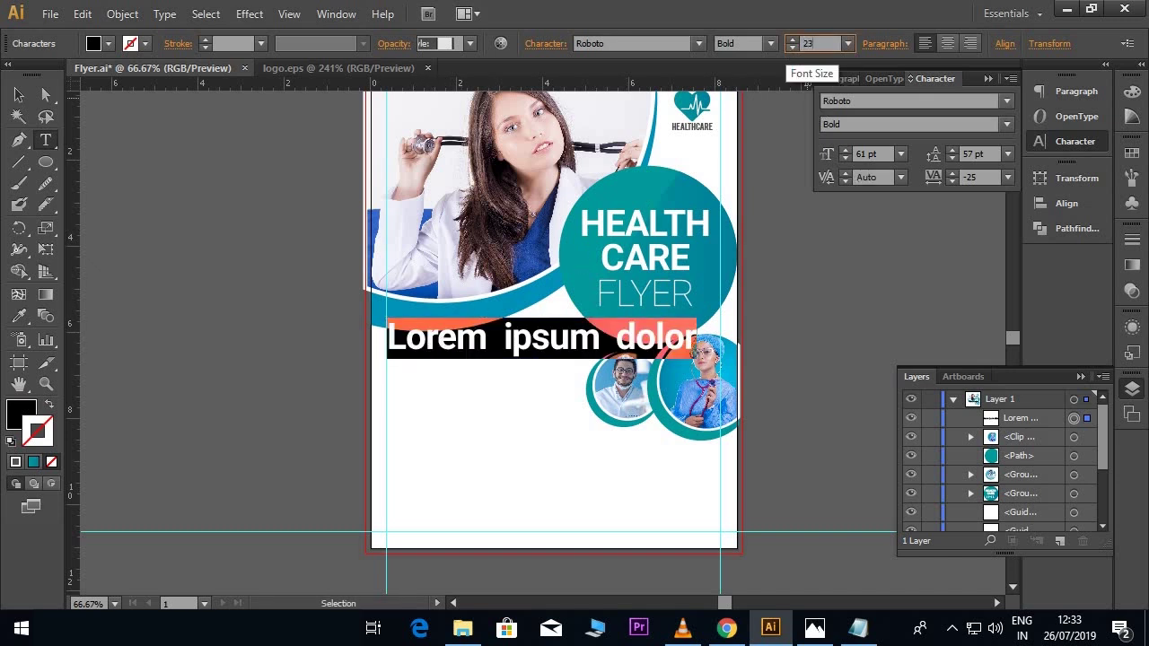
key("Return")
left_click(1011, 79)
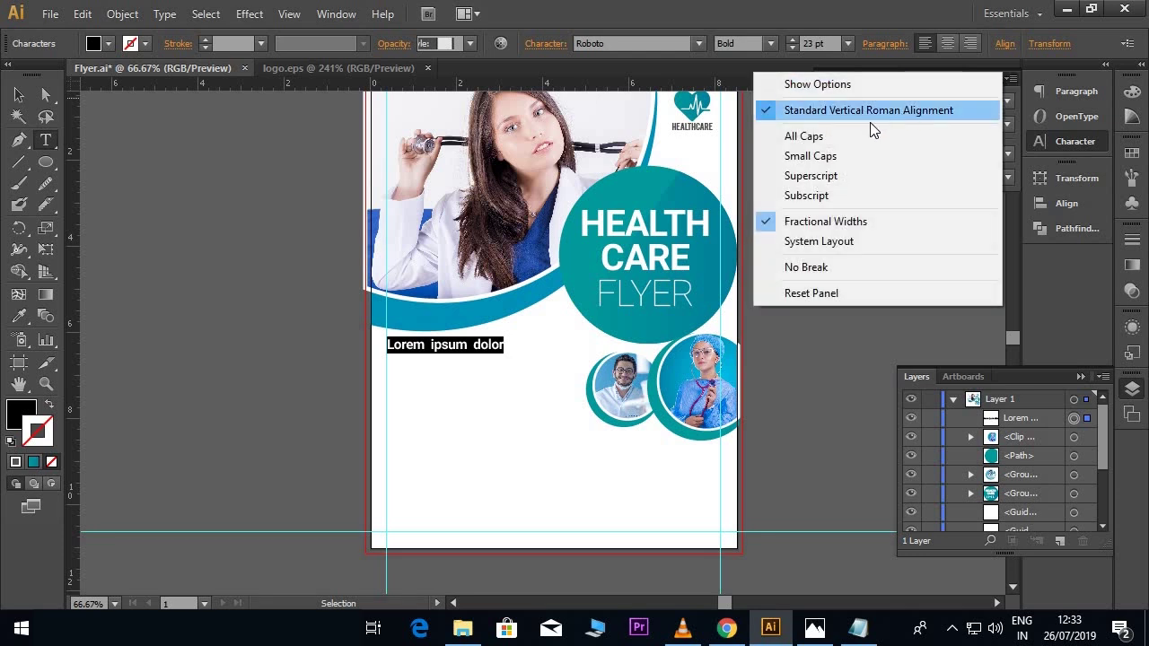
left_click(830, 135)
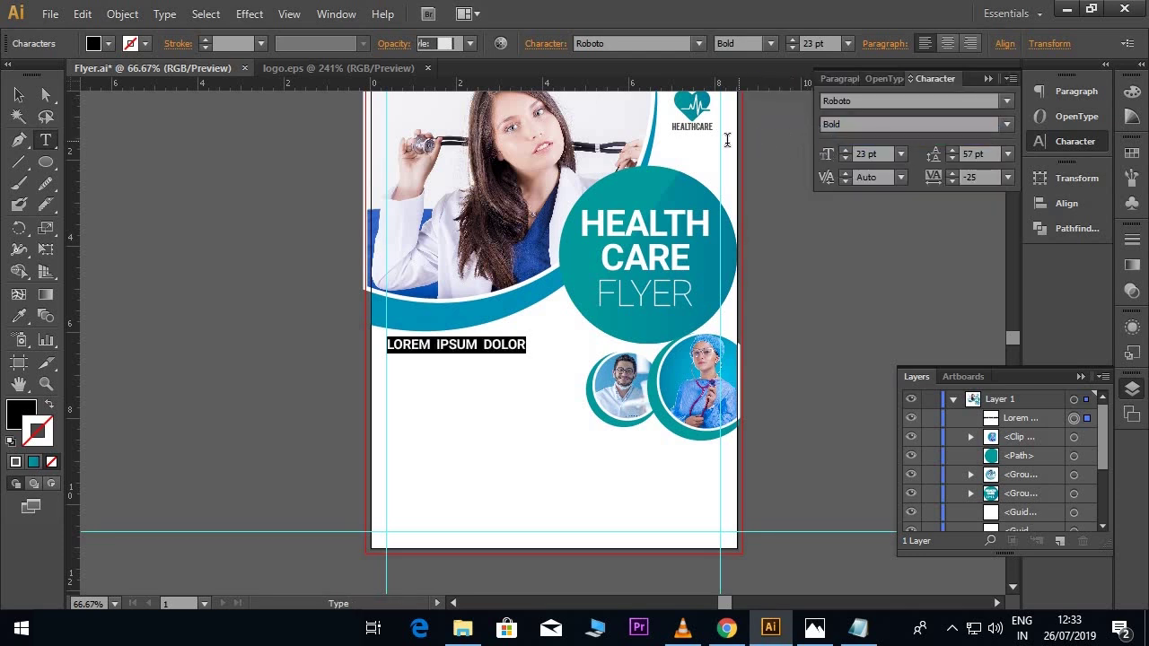
Step: Colour the heading with the teal sampled from the wave and check it at 100%
left_click(30, 314)
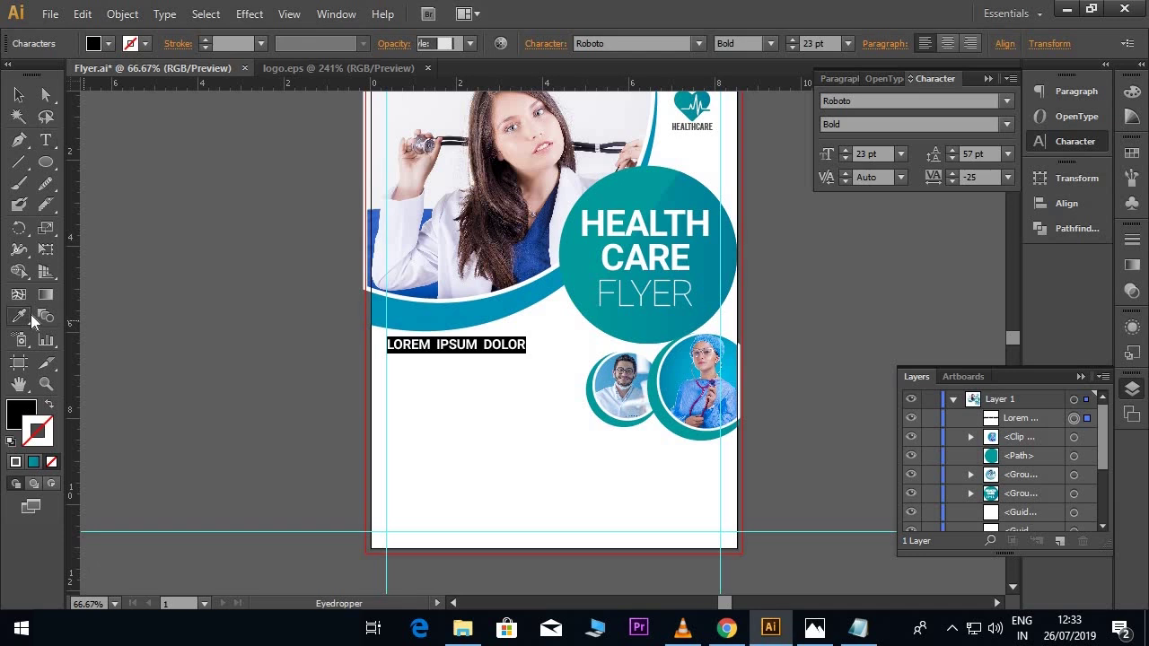
left_click(436, 314)
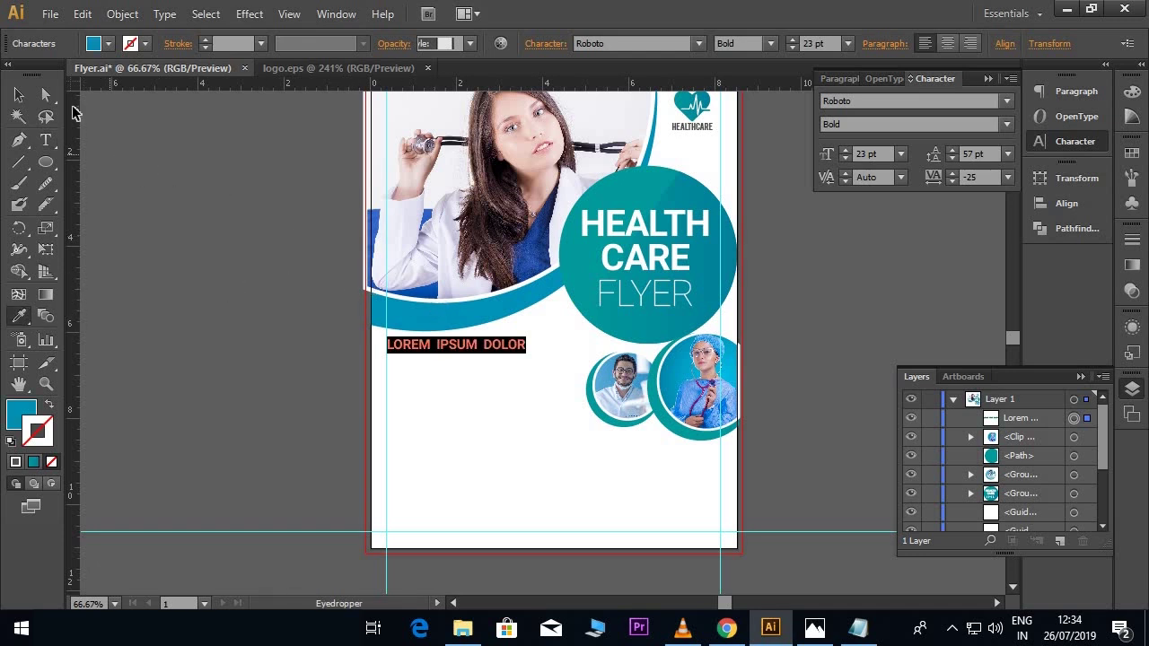
left_click(25, 95)
left_click(216, 278)
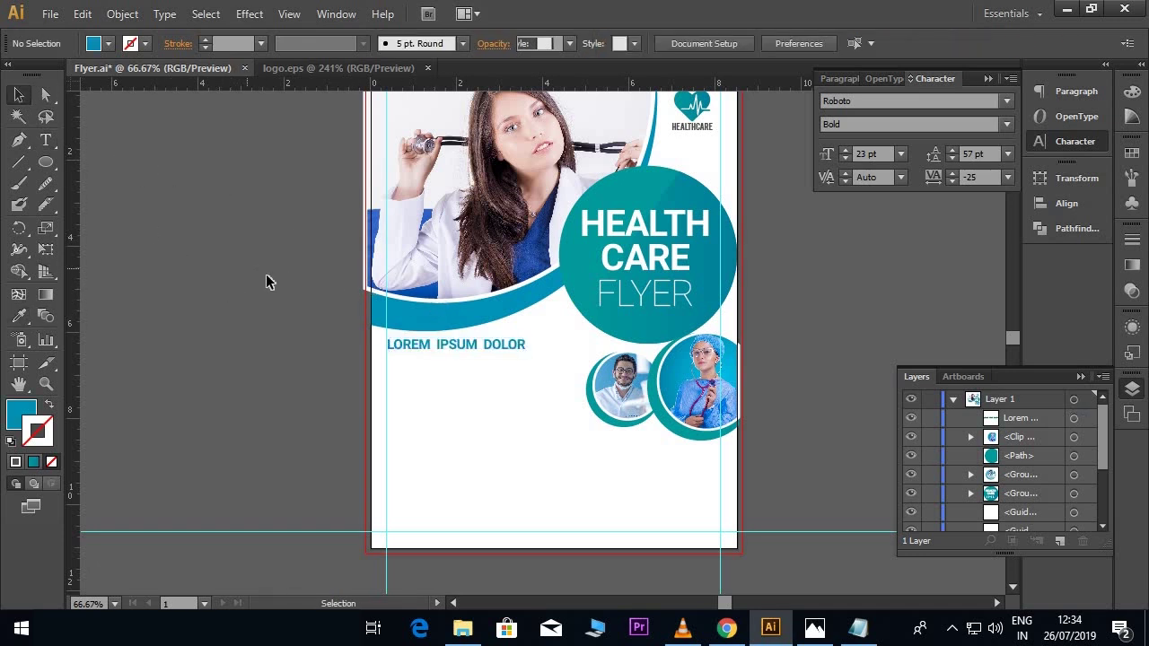
key("ctrl+1")
scroll(403, 328, "down", 1)
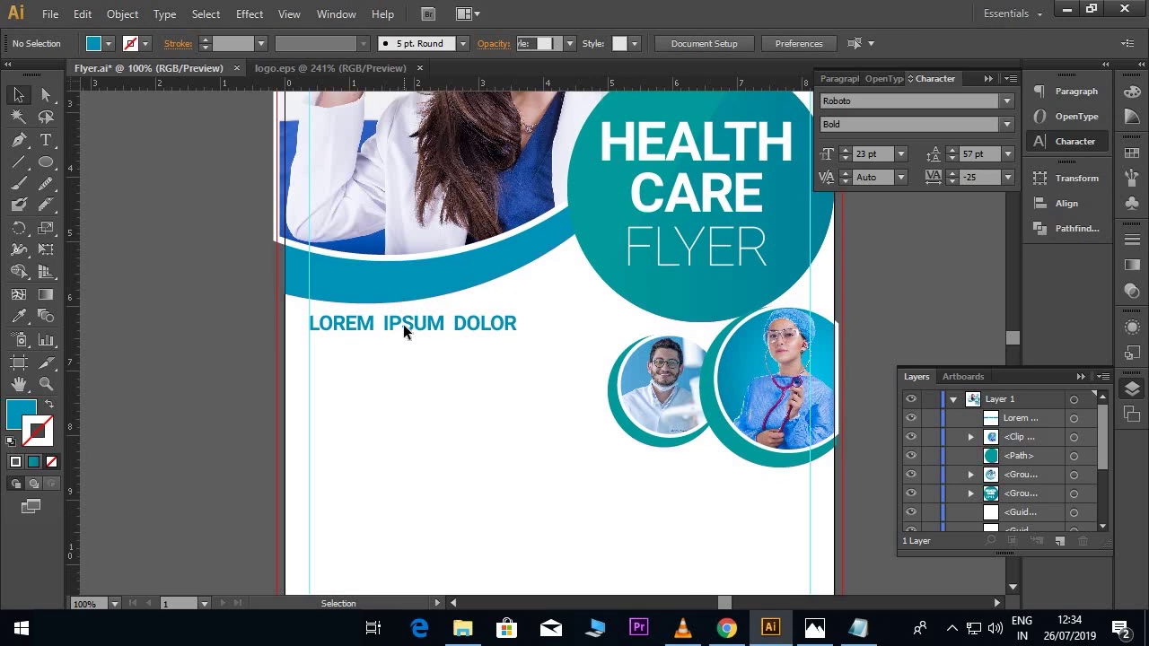
left_click(400, 326)
scroll(403, 329, "down", 1)
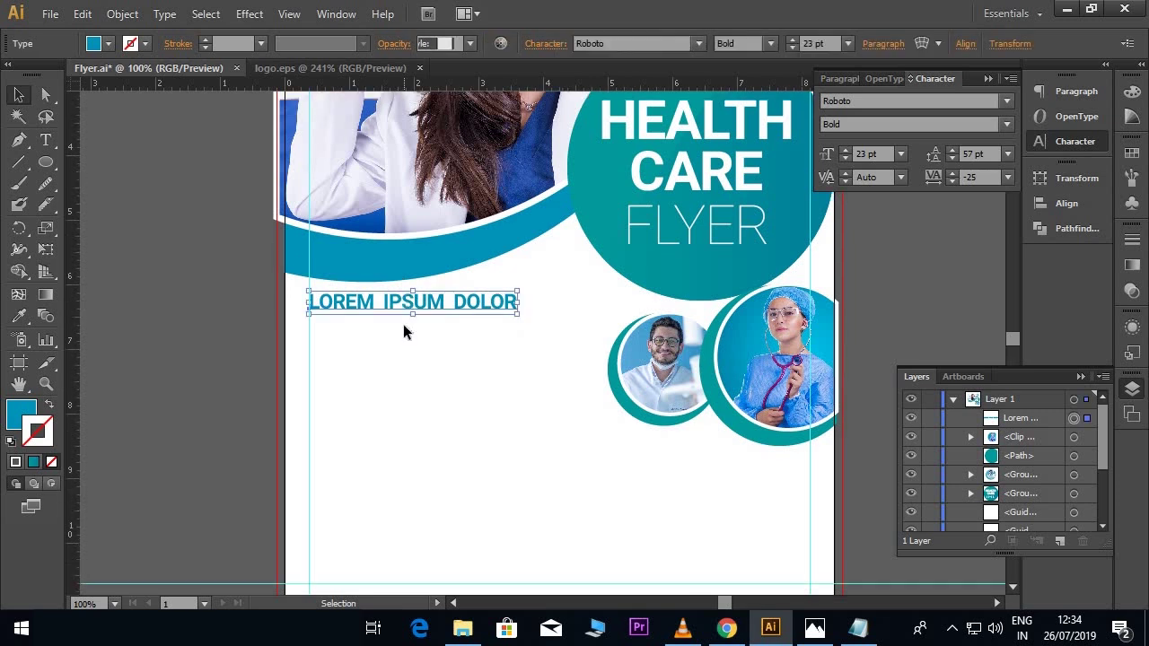
left_click(226, 302)
scroll(236, 305, "down", 1)
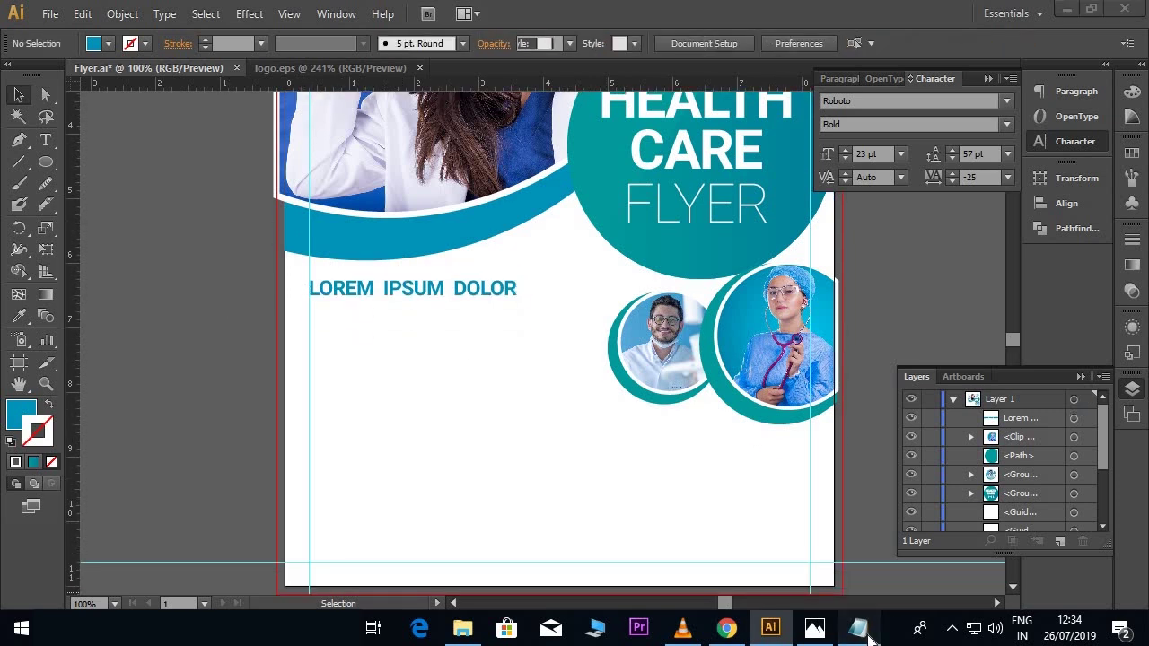
Step: Select the whole body paragraph in Notepad and return to the flyer
left_click(857, 627)
left_click_drag(156, 173, 653, 192)
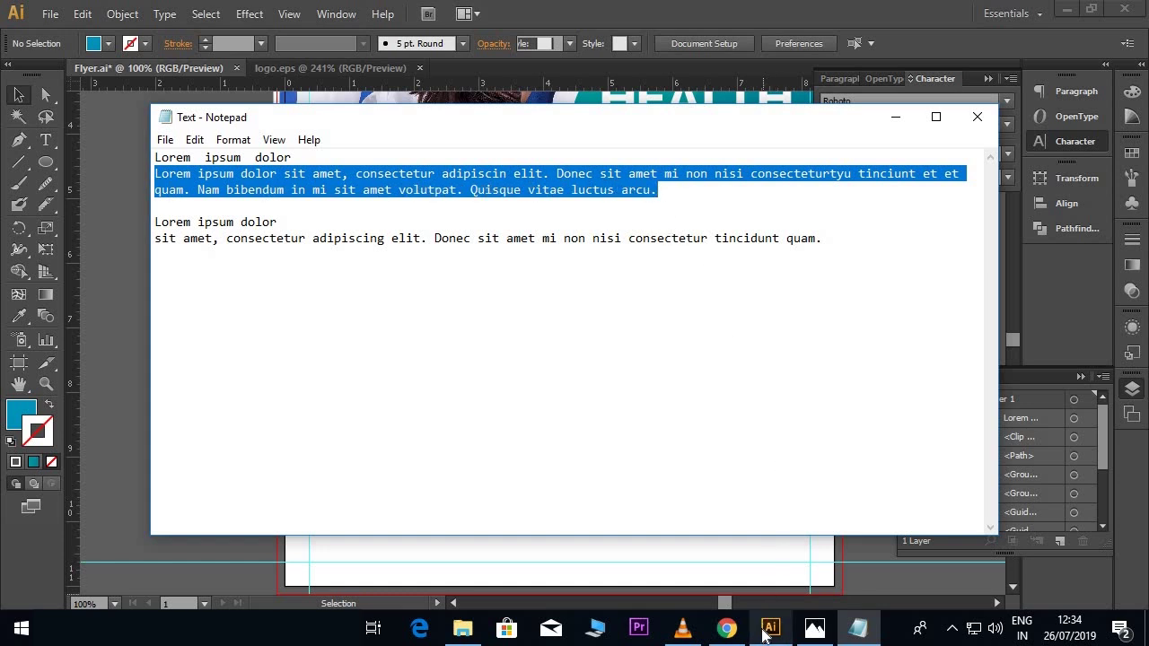
left_click(770, 628)
left_click(46, 140)
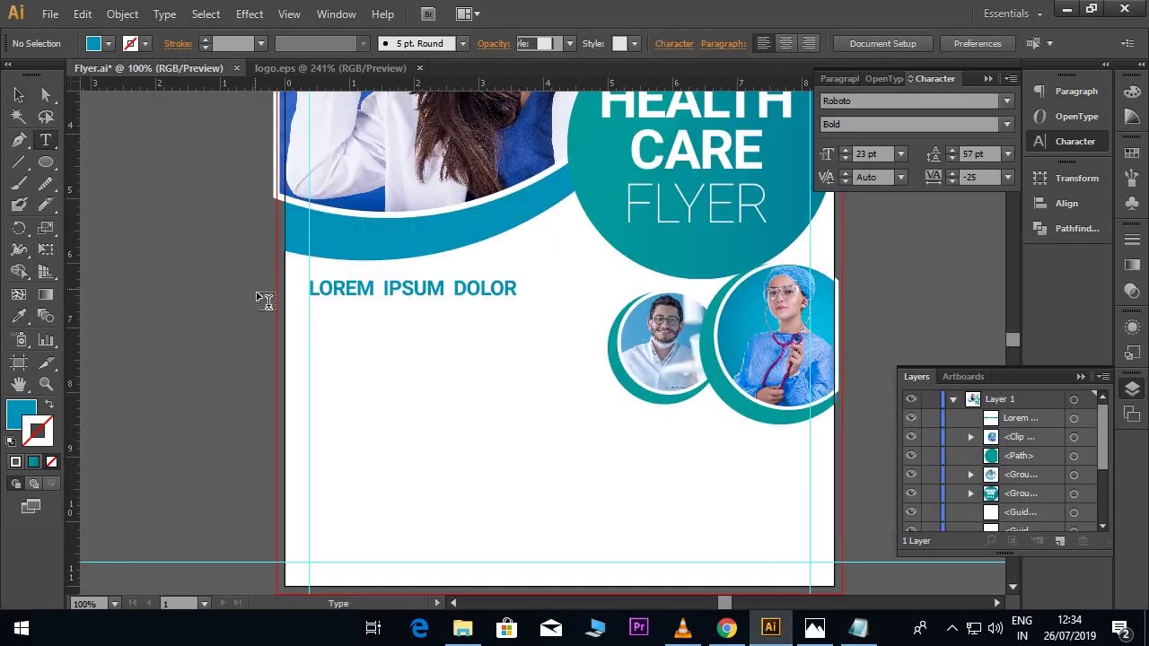
Step: Add the paragraph in a text area under the heading: 13 pt Roboto Medium, Auto leading, caps off
mouse_move(315, 311)
left_mouse_down()
mouse_move(601, 370)
mouse_move(589, 358)
left_mouse_up()
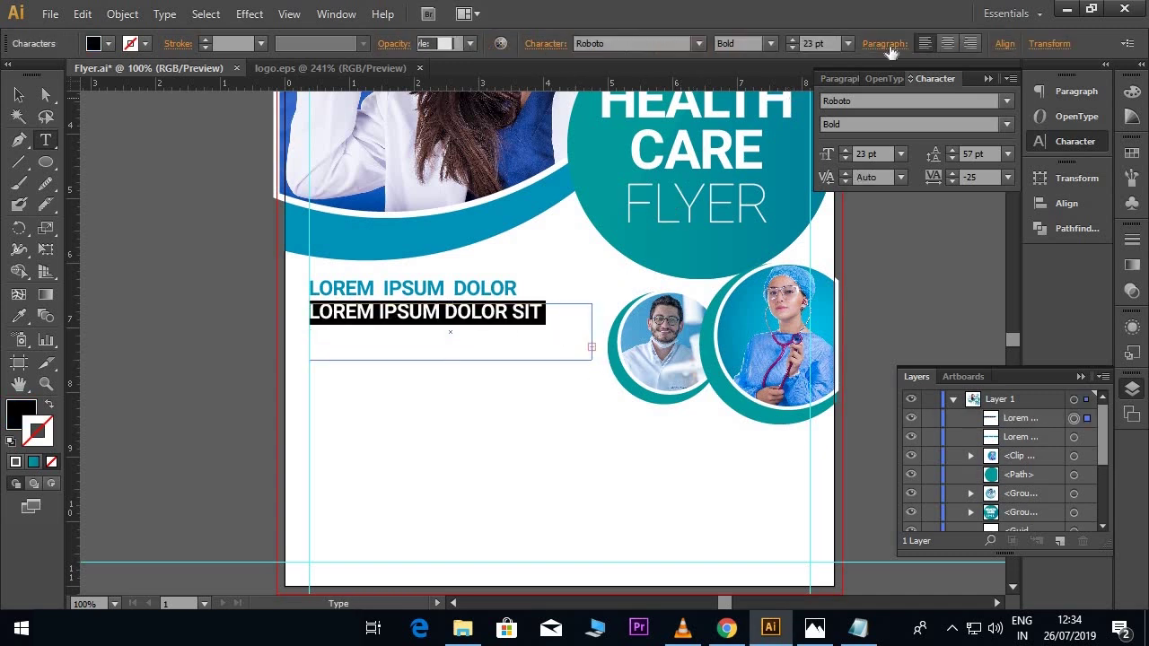
double_click(813, 44)
type("13")
key("Return")
left_click(770, 43)
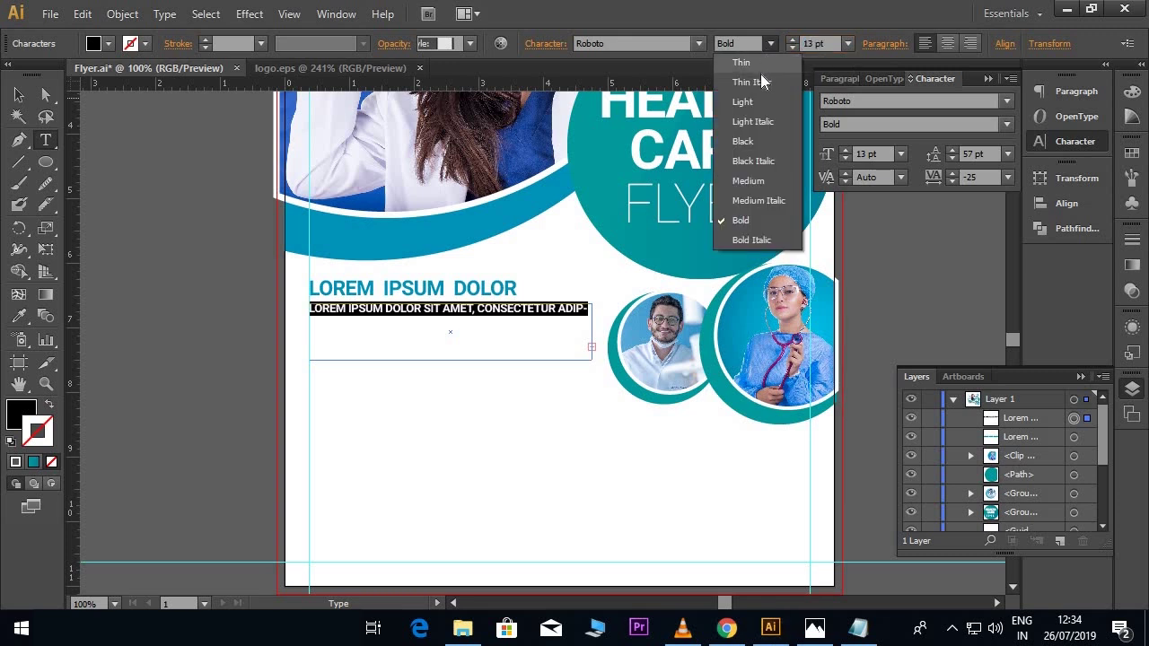
left_click(749, 180)
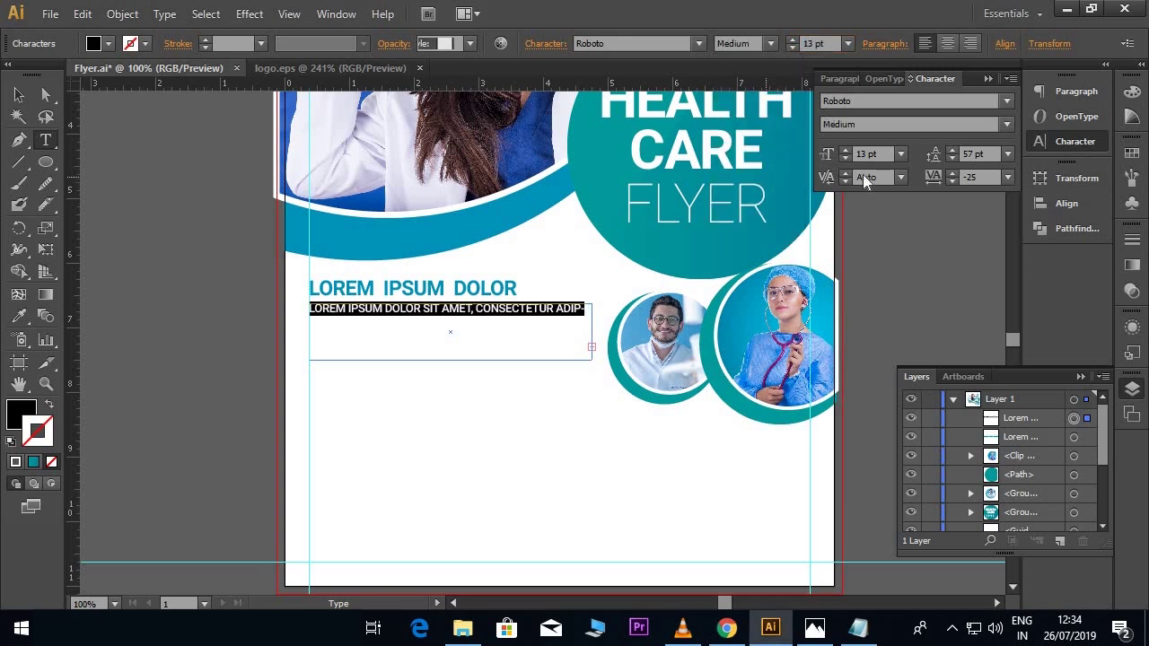
left_click(1006, 151)
left_click(1017, 192)
left_click(1009, 80)
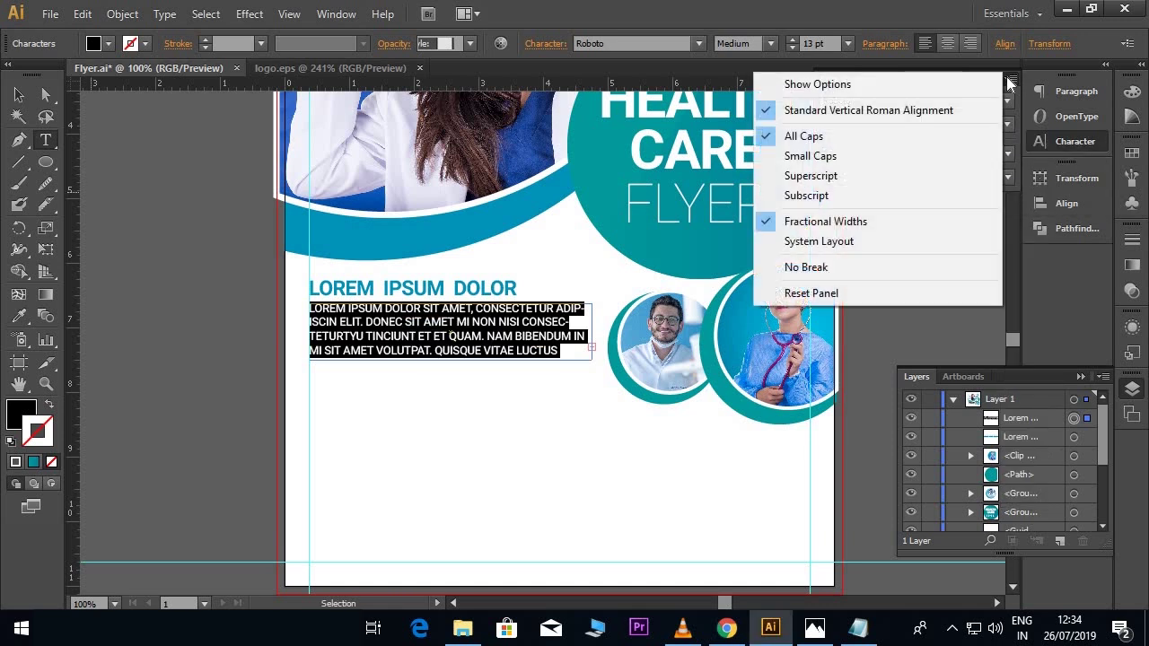
left_click(876, 132)
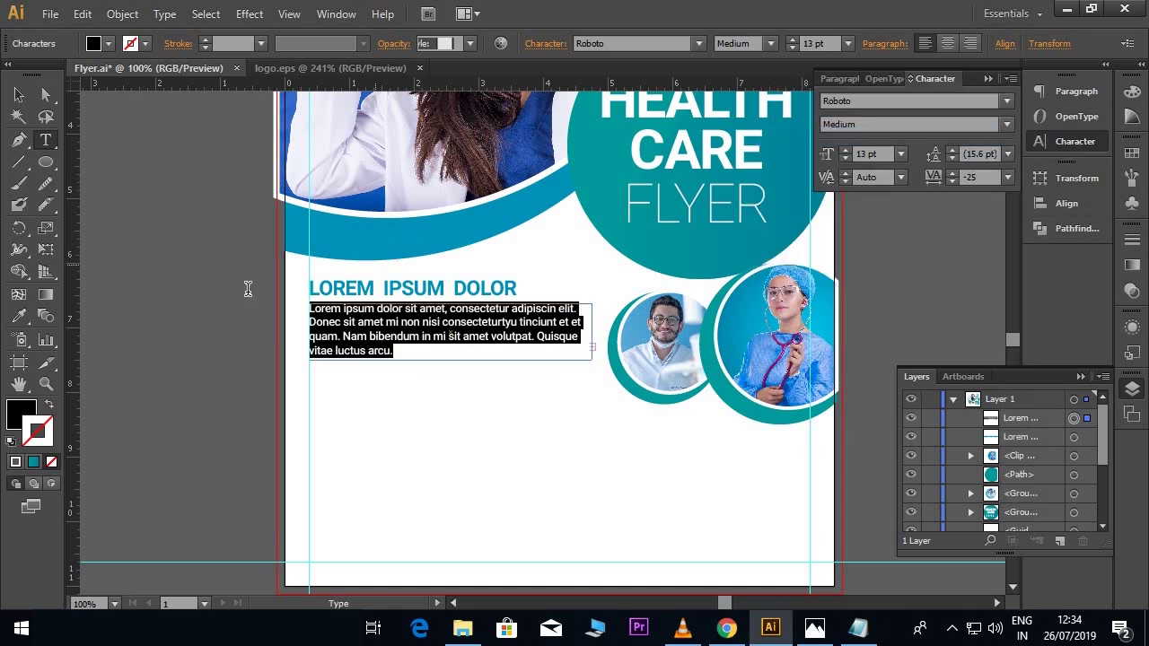
Step: Fill the paragraph dark grey #3f3f3f and justify it with the last line aligned left
double_click(22, 413)
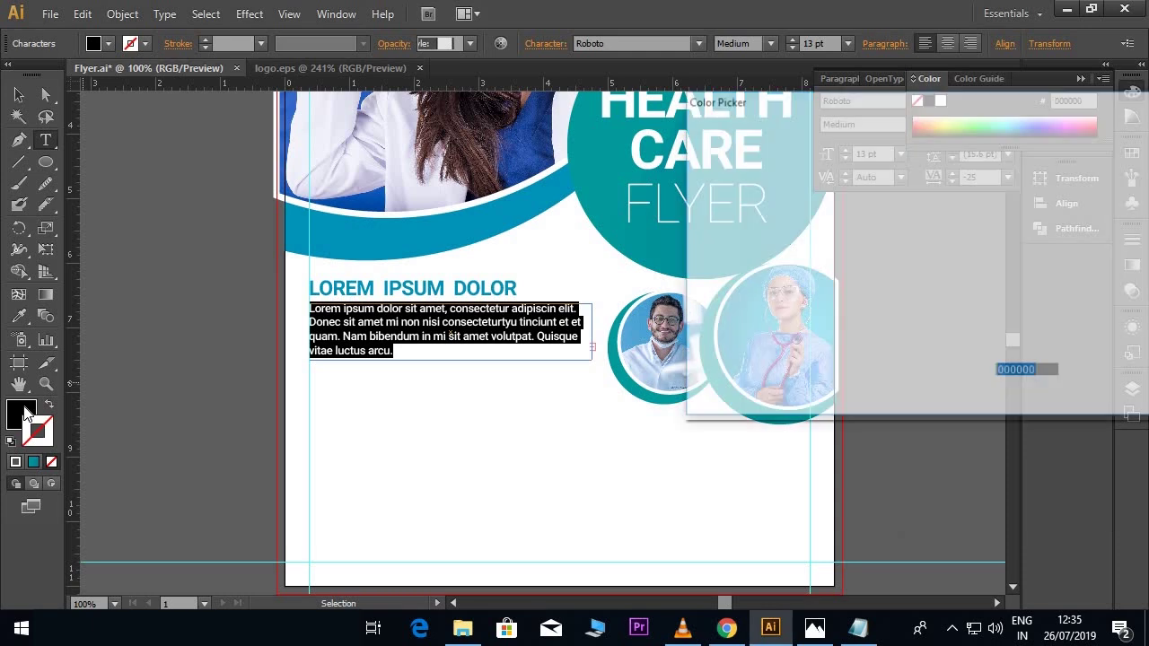
left_click_drag(695, 312, 684, 319)
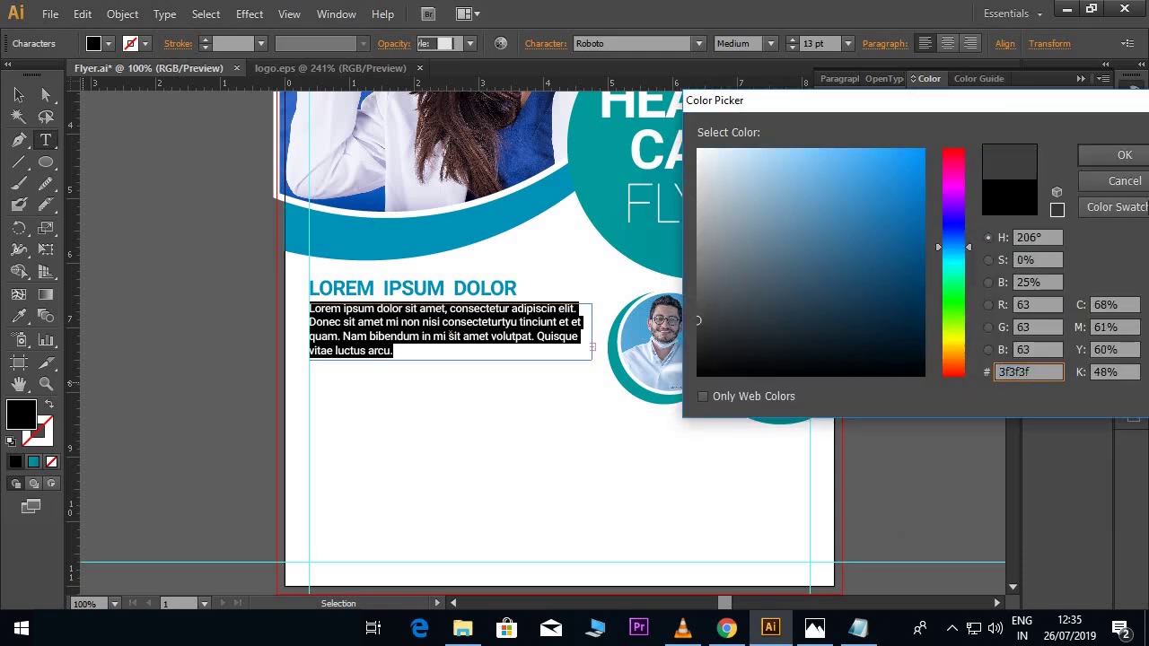
left_click(1125, 154)
left_click(847, 78)
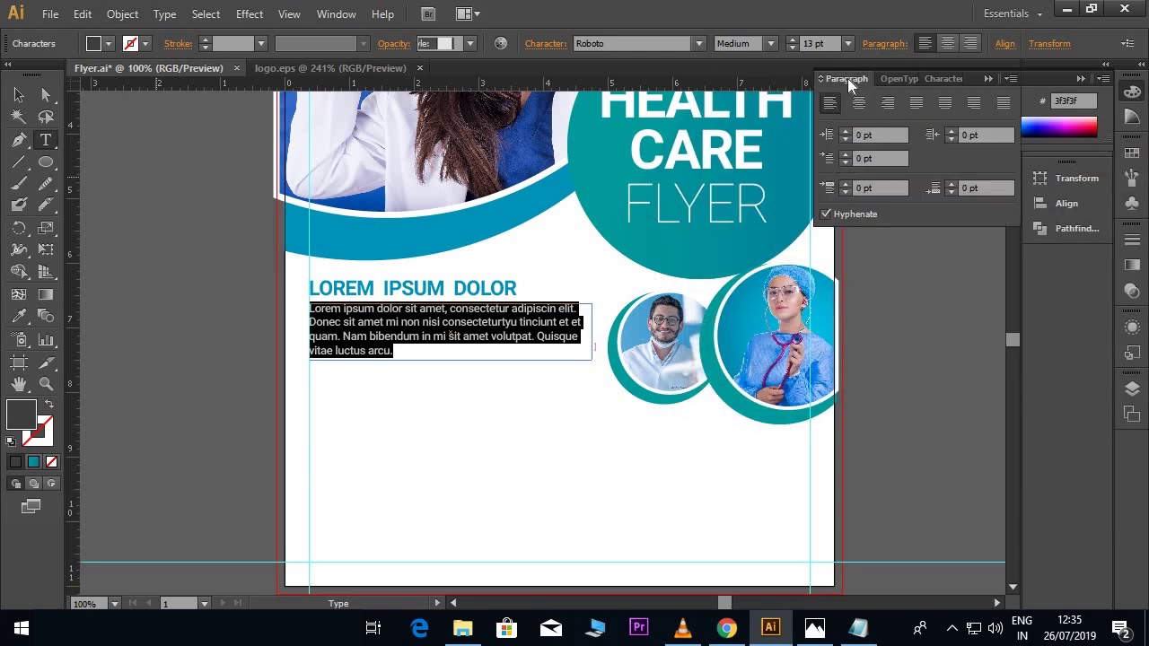
left_click(912, 103)
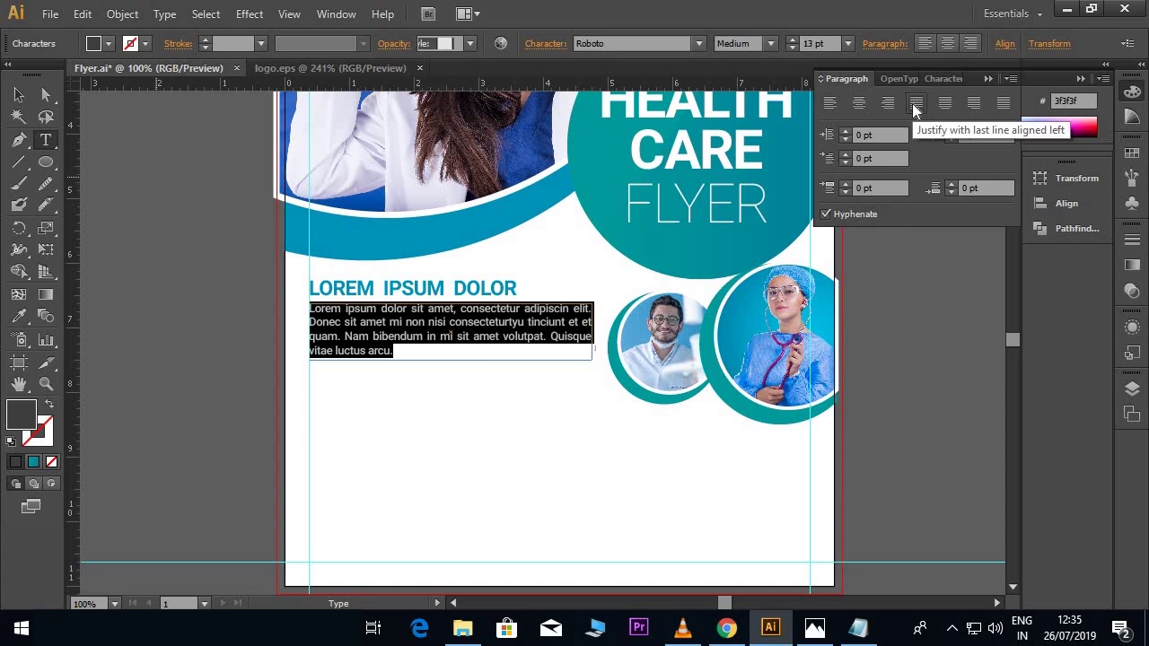
left_click(19, 94)
Step: Draw a horizontal line under the paragraph and give it the wave's teal as its stroke
left_click(154, 260)
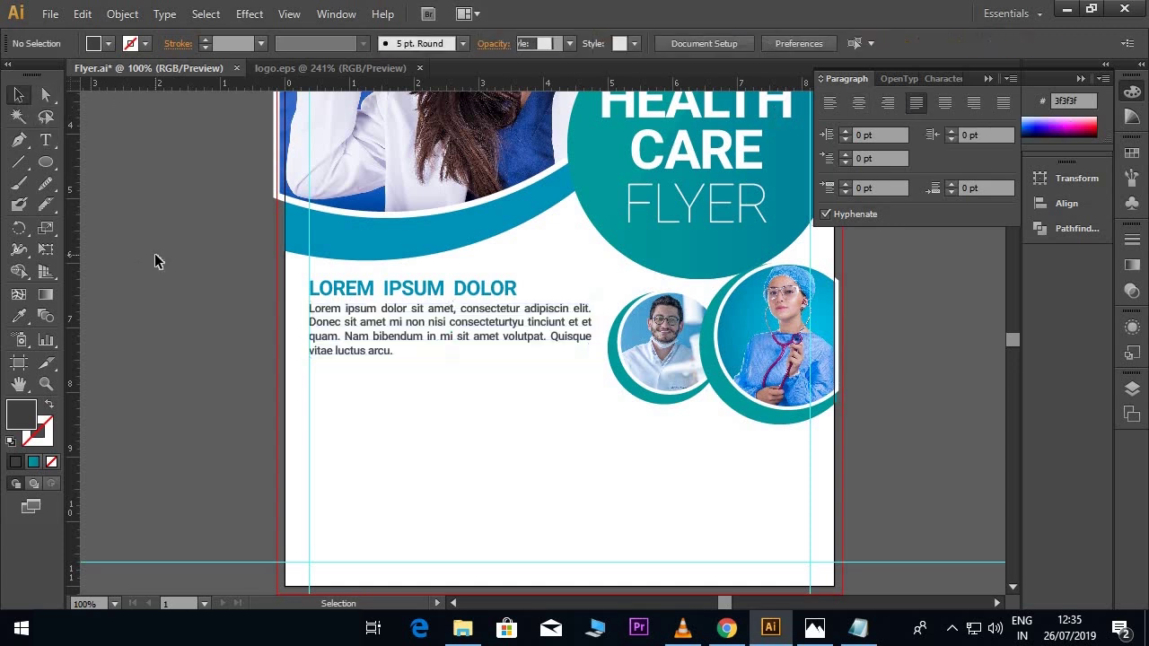
scroll(261, 240, "down", 1)
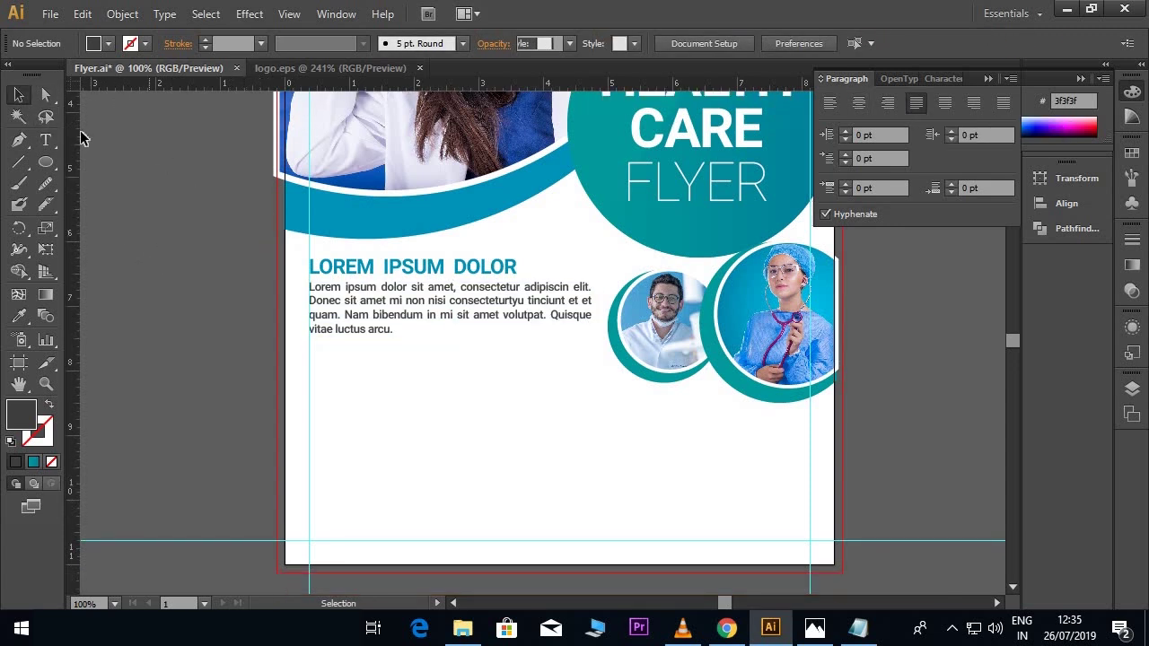
left_click(19, 162)
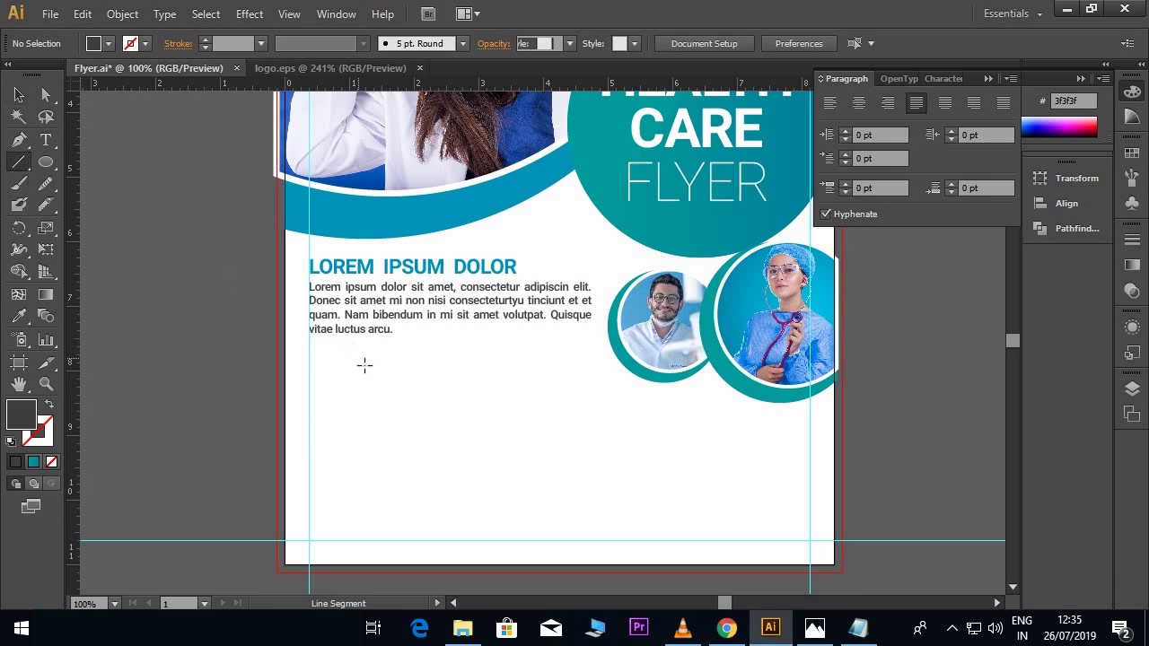
left_click_drag(309, 347, 593, 365)
left_click_drag(592, 366, 591, 365)
left_click(19, 316)
left_click(329, 199)
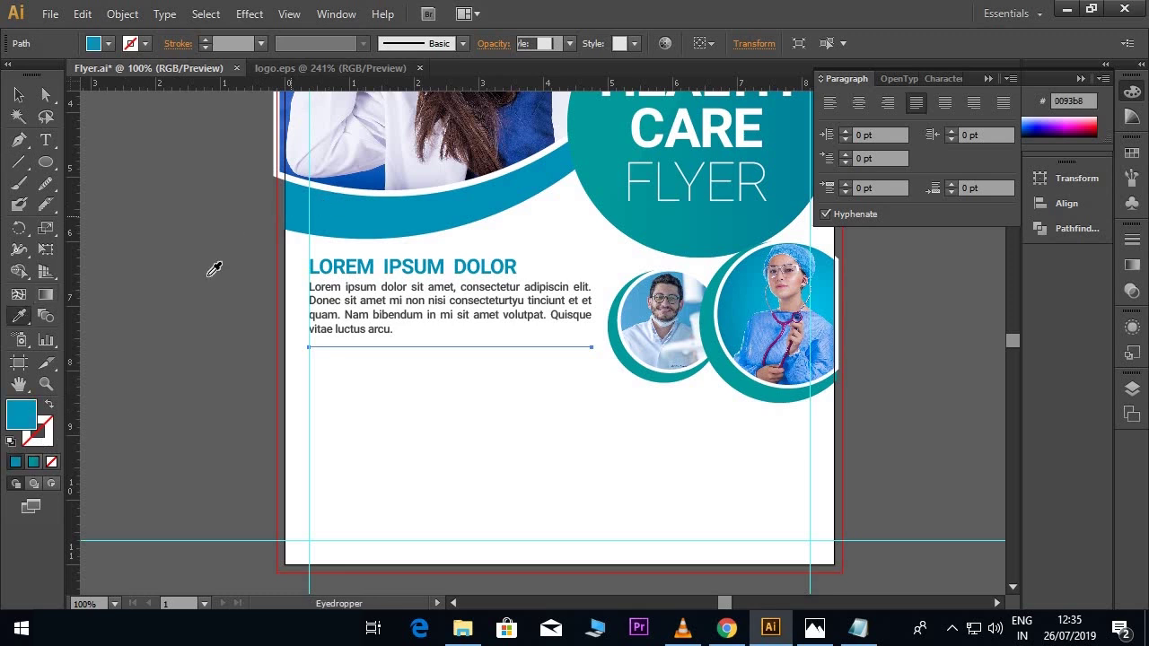
left_click(52, 406)
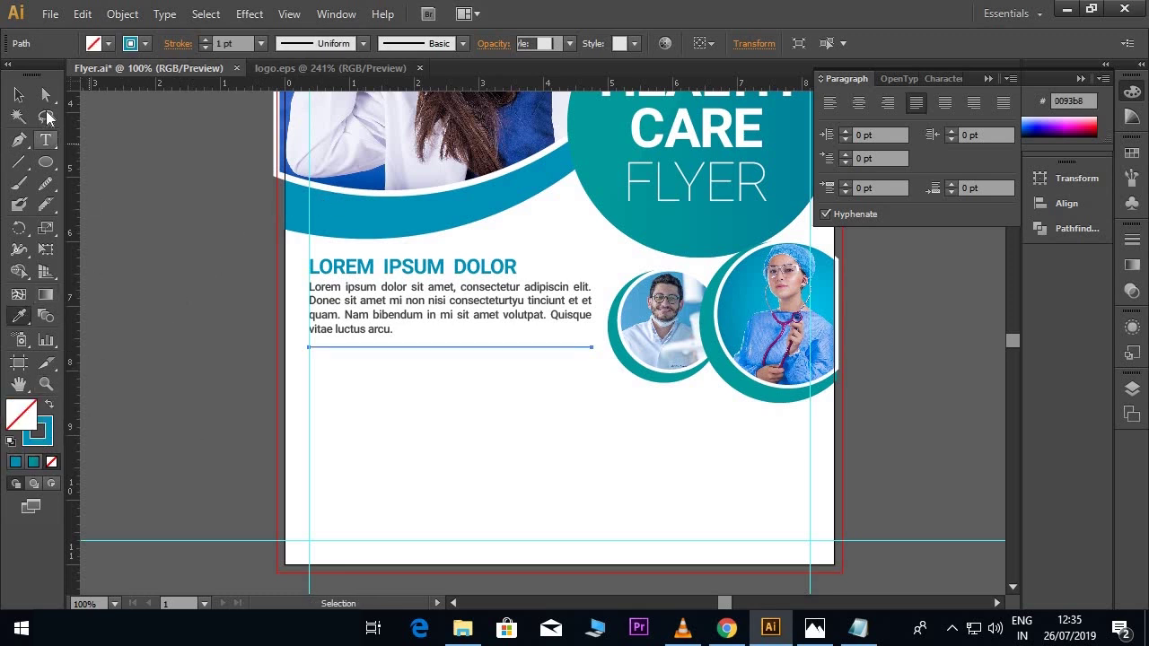
left_click(19, 94)
left_click(192, 262)
scroll(193, 262, "down", 1)
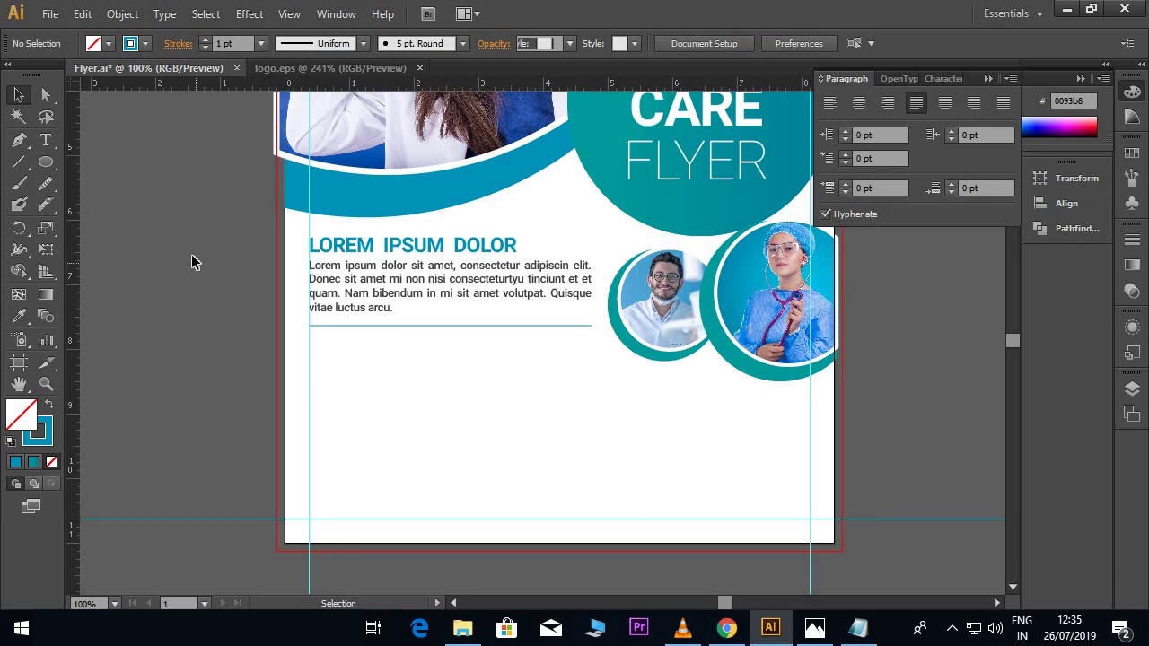
Step: Place steth icon.eps and move it to the left margin under the divider line
left_click(50, 14)
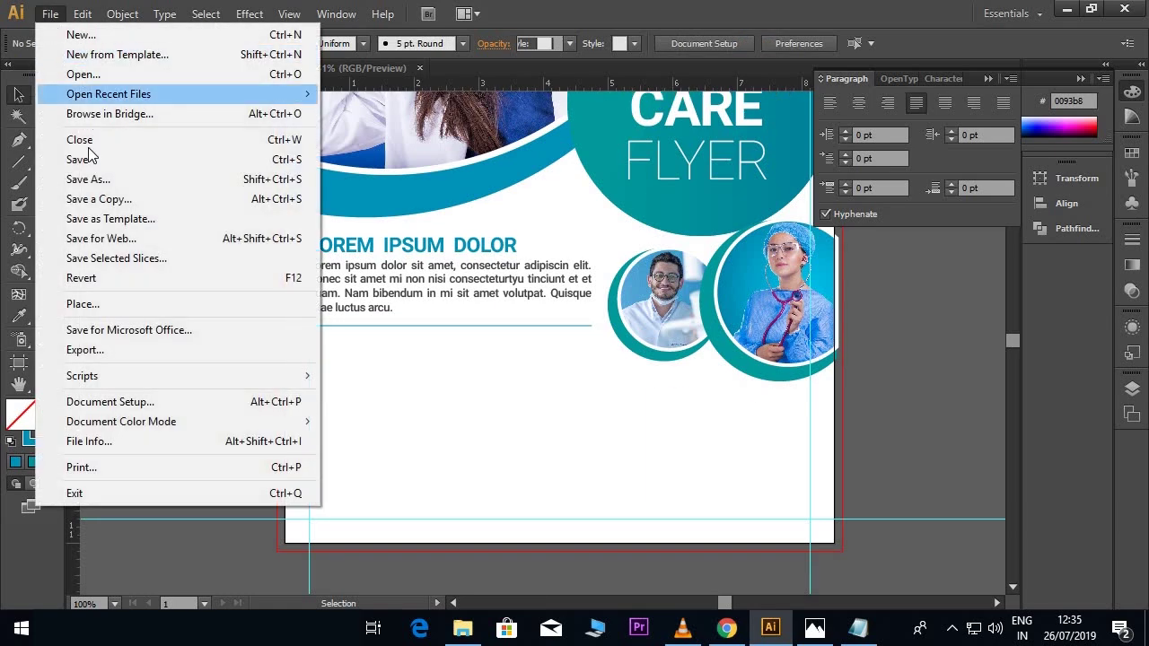
left_click(97, 306)
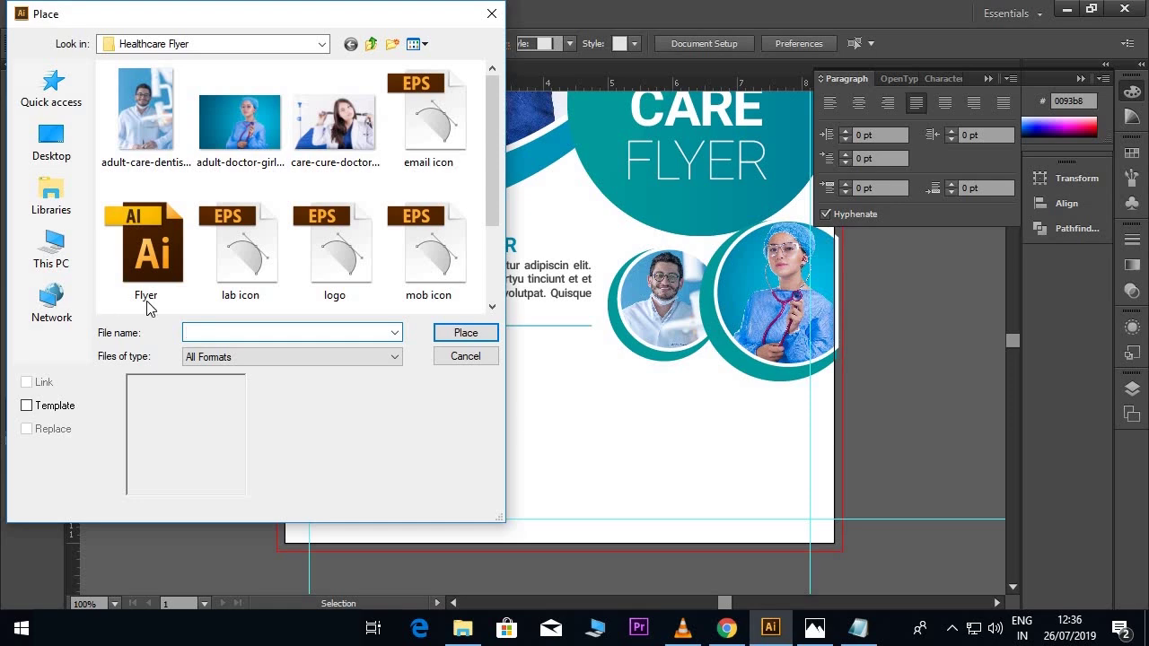
scroll(361, 279, "down", 3)
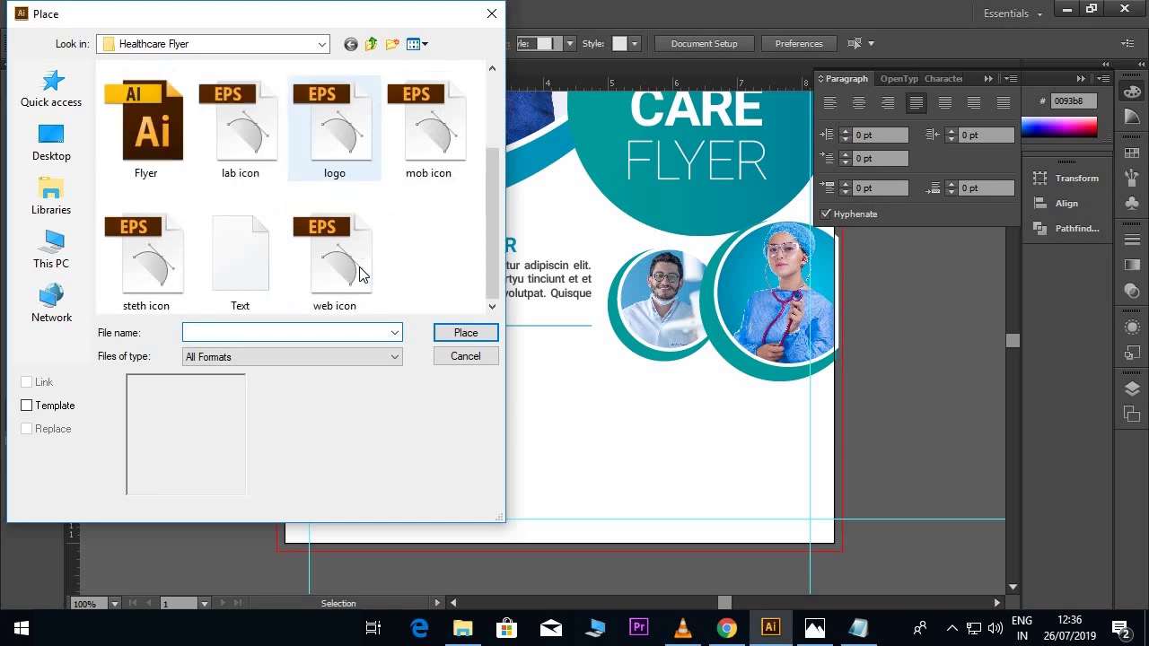
left_click(130, 285)
left_click(493, 334)
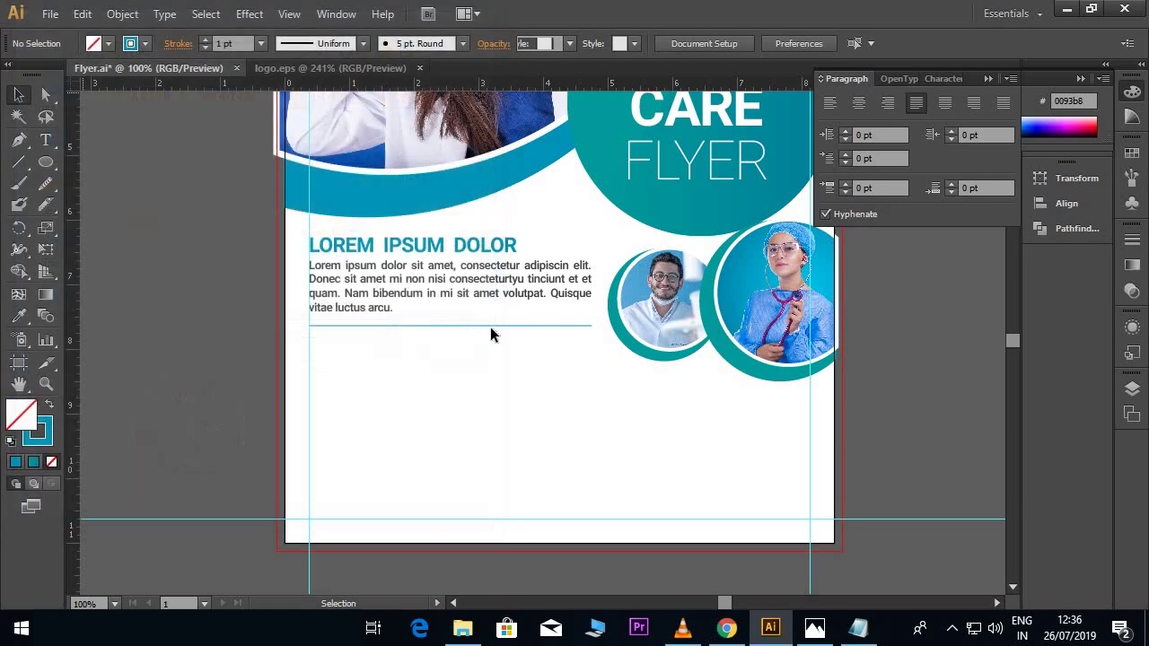
left_click(520, 322)
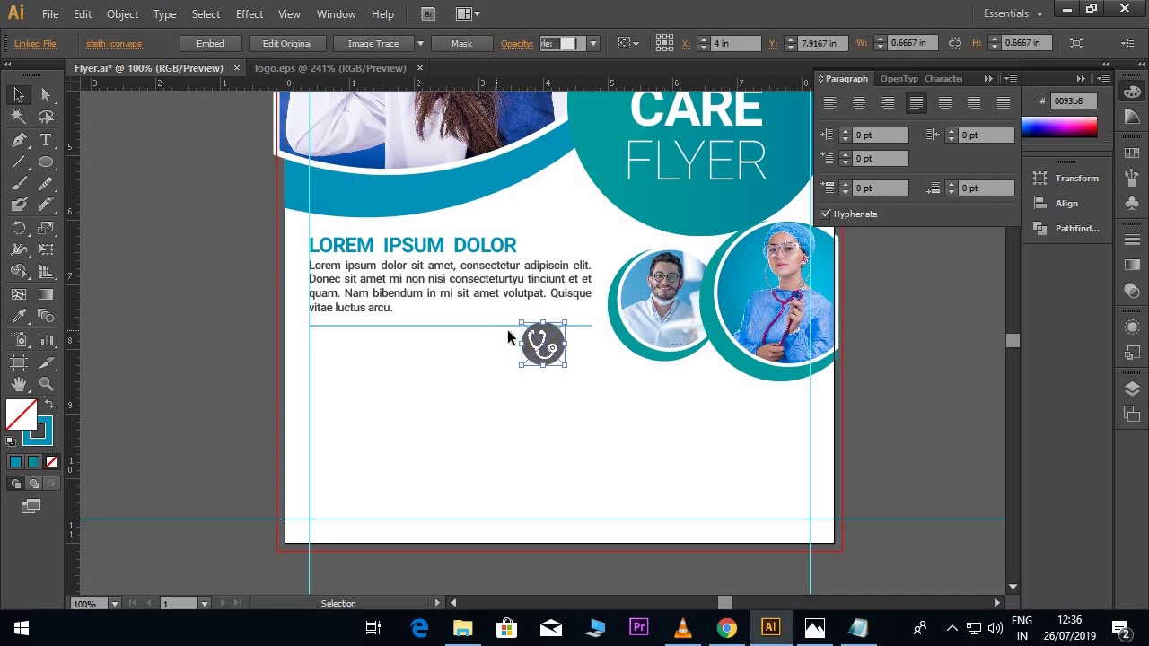
left_click_drag(552, 339, 341, 356)
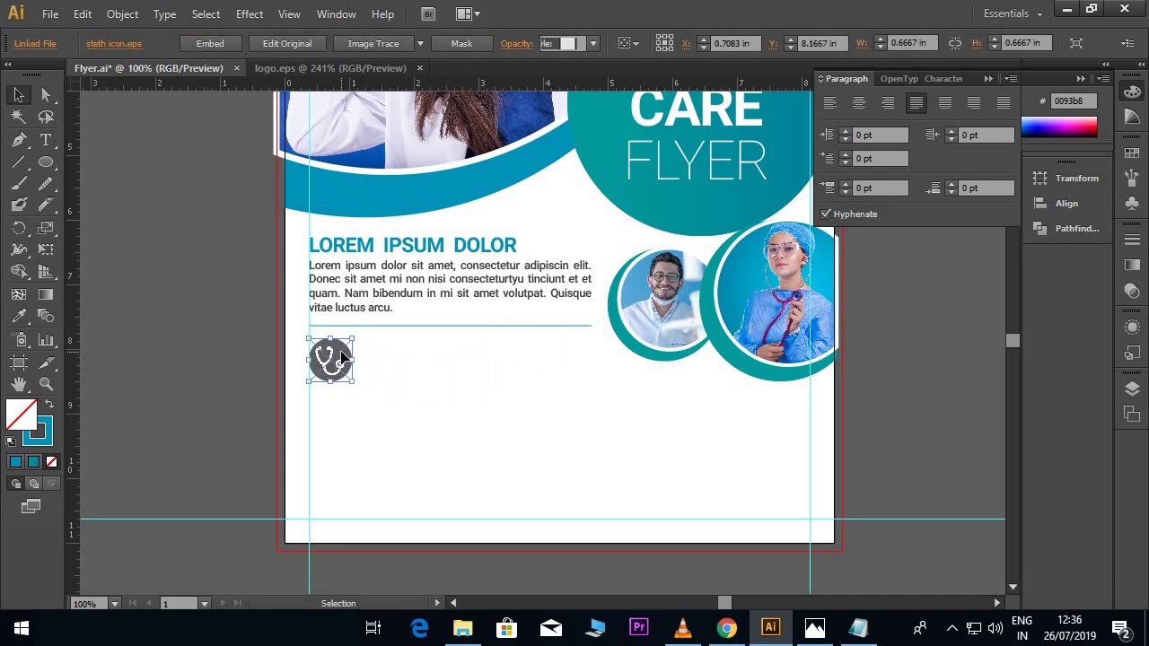
Step: Place lab icon.eps below the stethoscope icon and nudge it slightly down
left_click(50, 14)
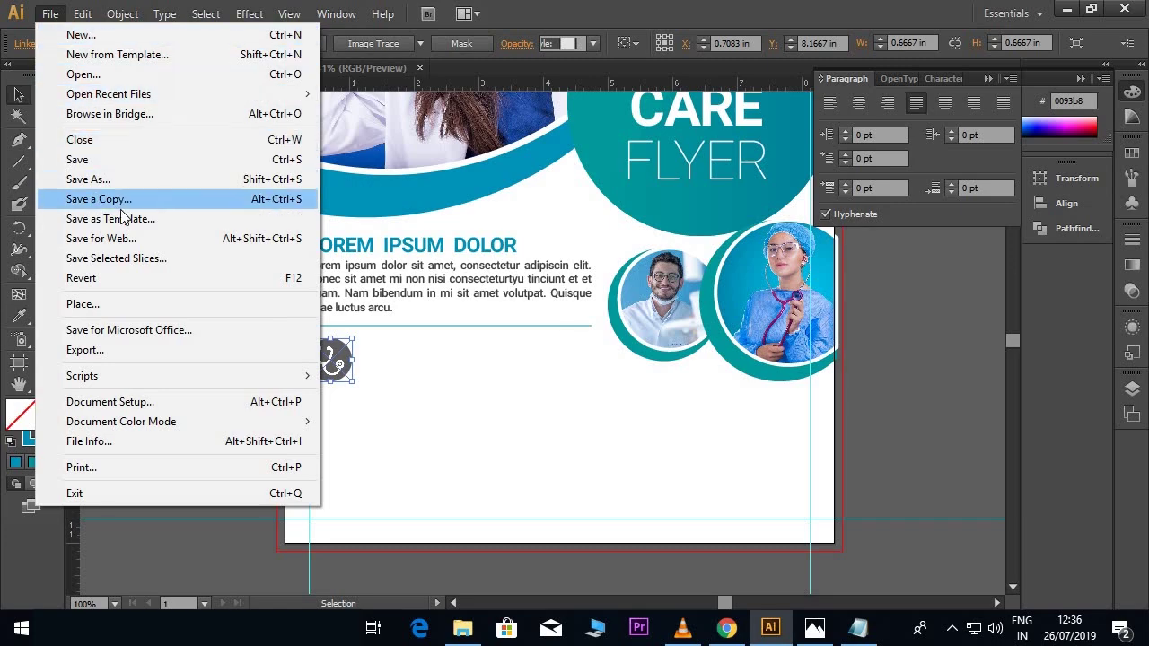
left_click(124, 303)
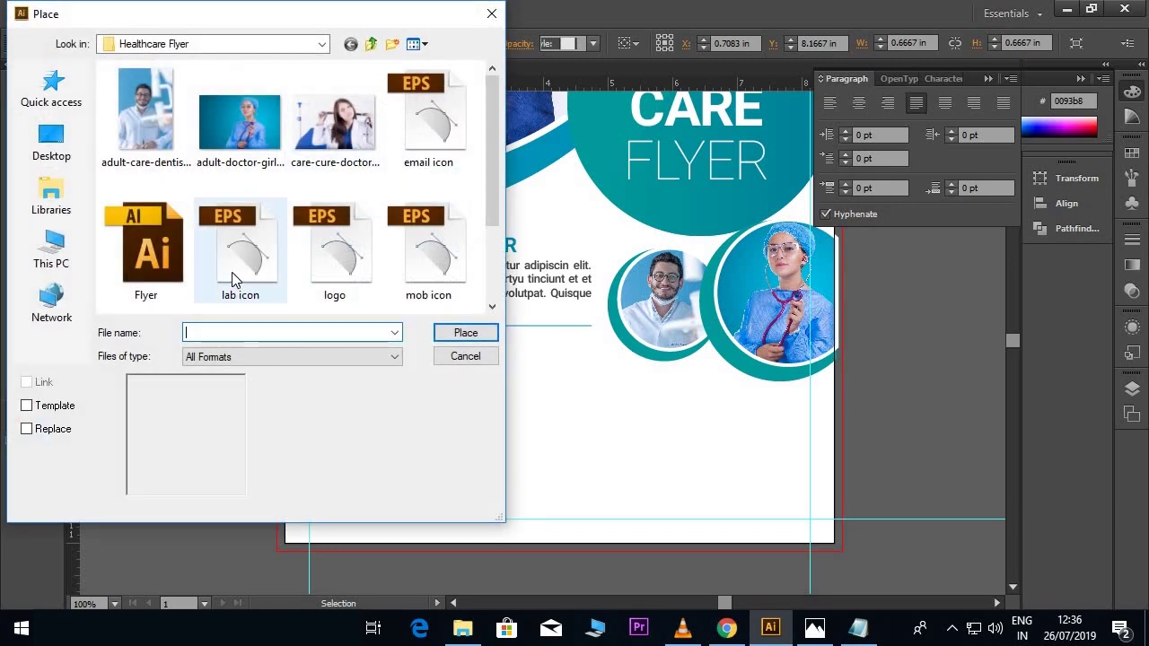
double_click(231, 278)
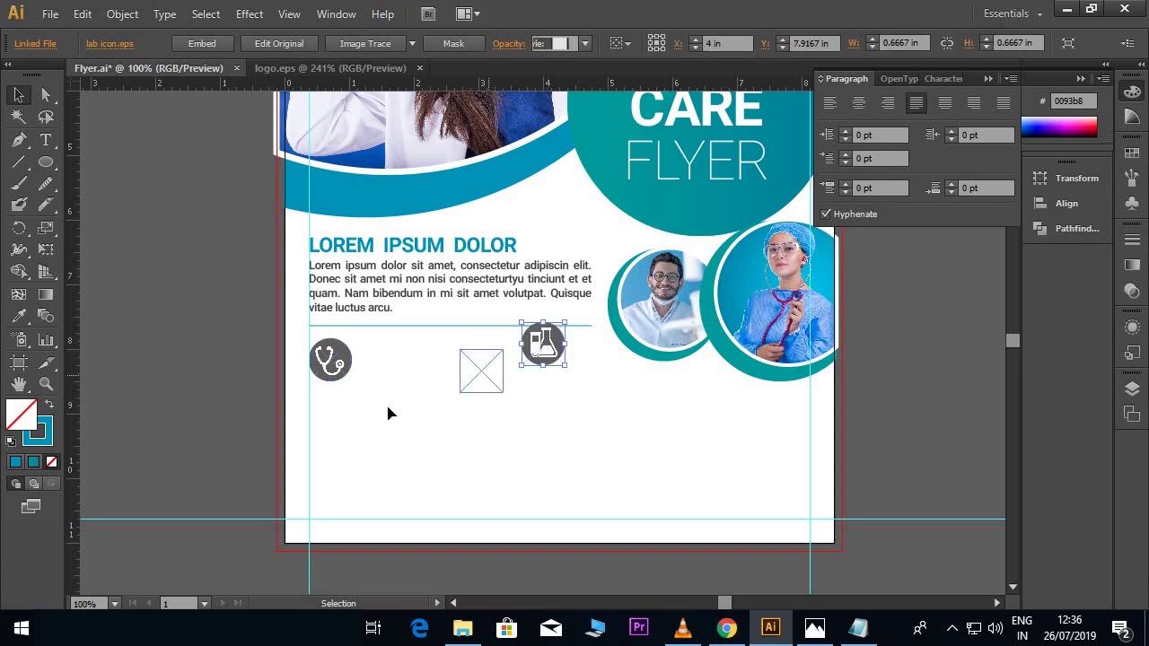
left_click(309, 386)
key("Down")
key("Down")
key("Down")
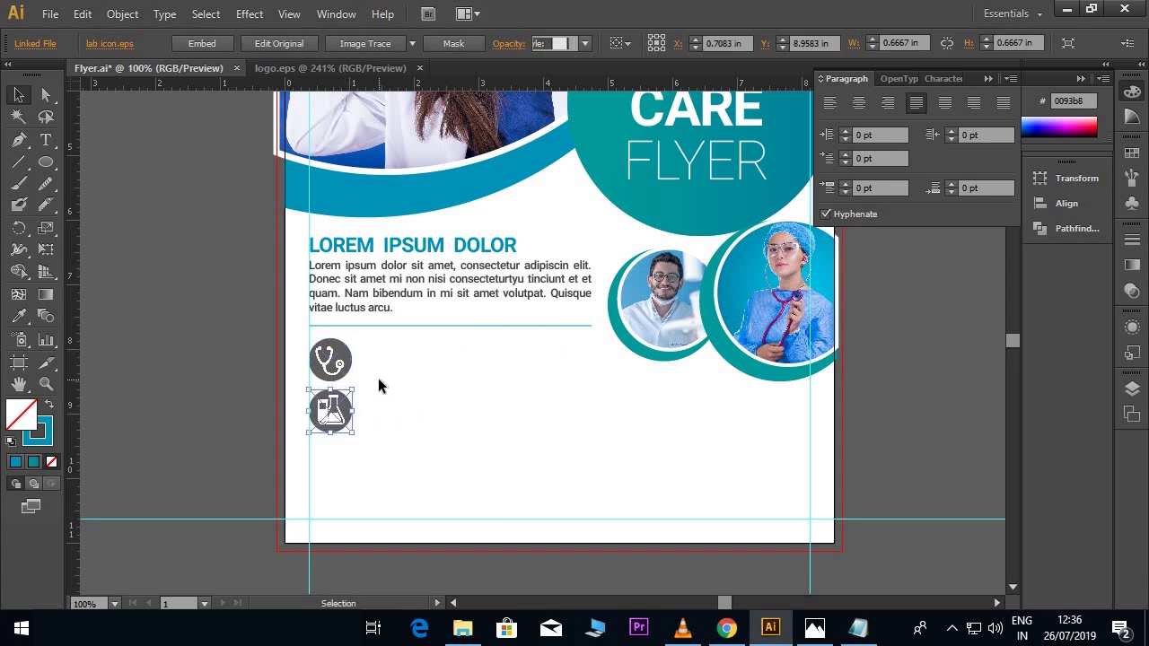
left_click(363, 438)
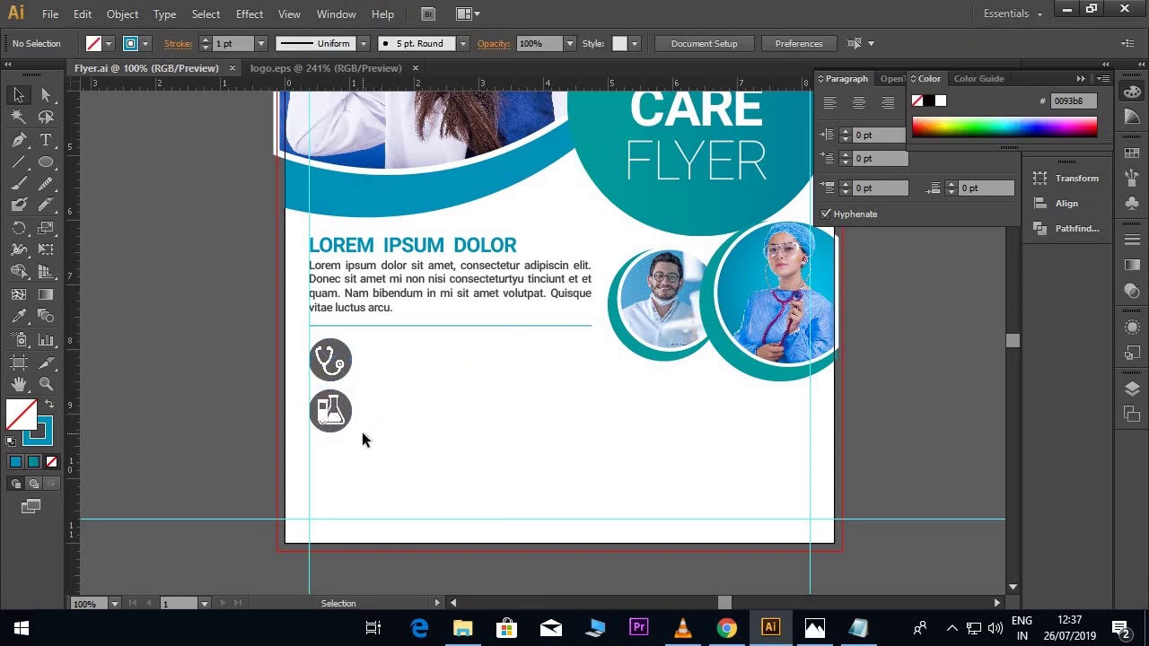
Step: Copy the 'Lorem ipsum dolor' text from Notepad into a text box beside the stethoscope icon
left_click(860, 626)
left_click_drag(157, 222, 835, 251)
key("ctrl+c")
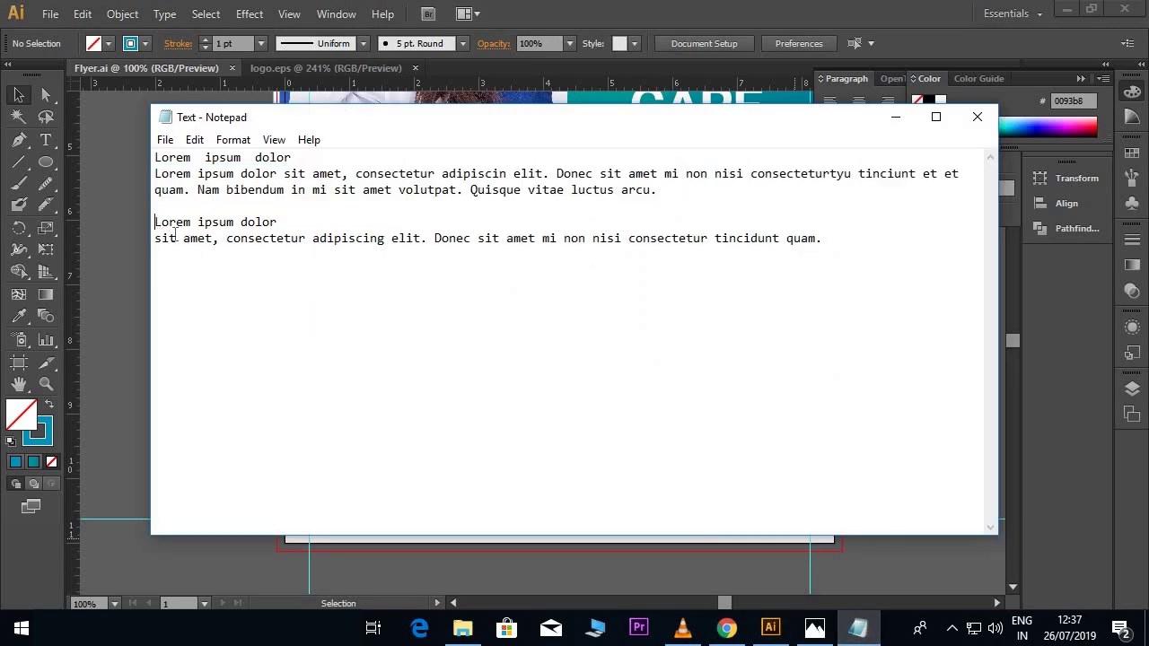
left_click(528, 561)
left_click(46, 141)
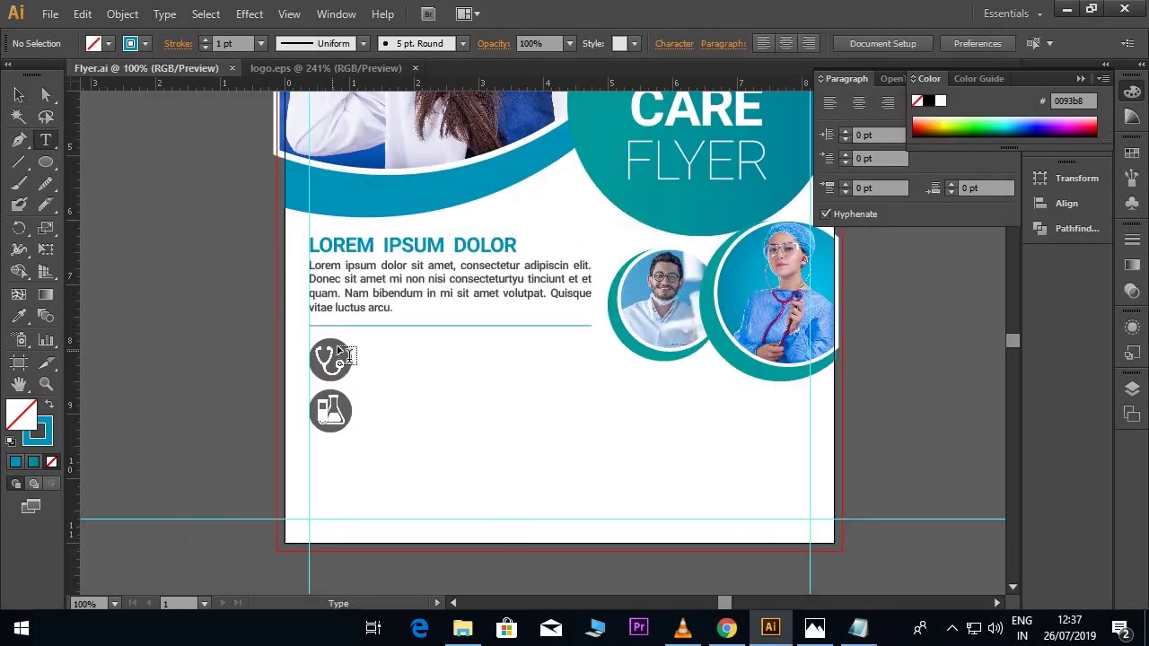
left_click_drag(365, 342, 592, 389)
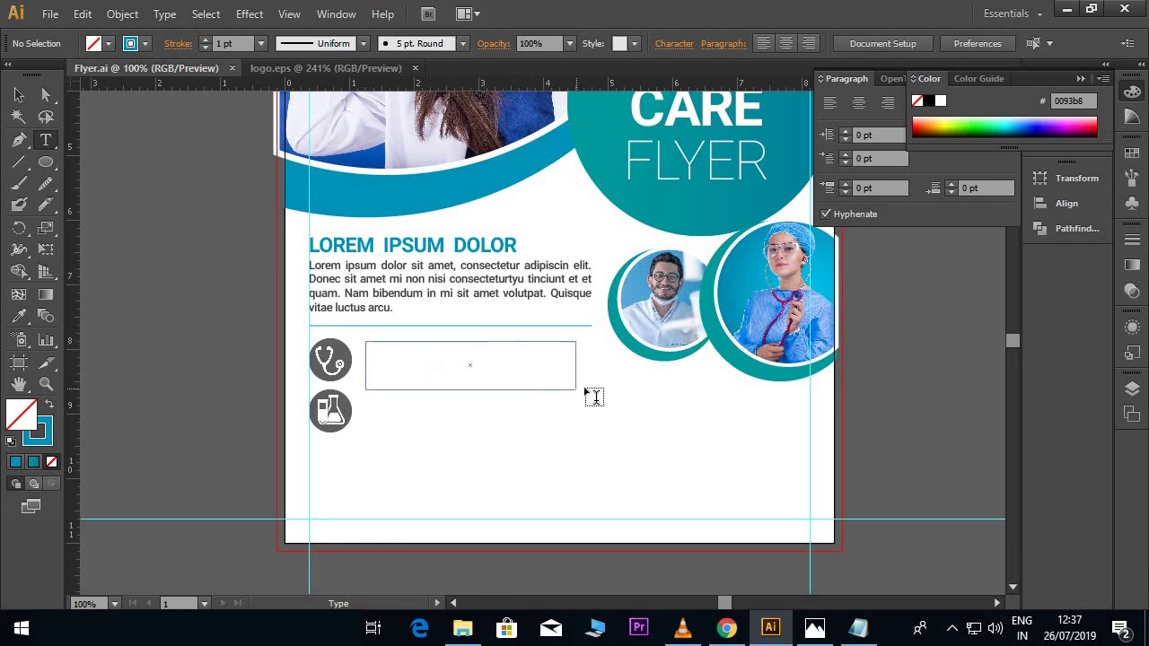
key("ctrl+v")
Step: Set all the pasted text to Roboto Light at 12 pt
key("ctrl+a")
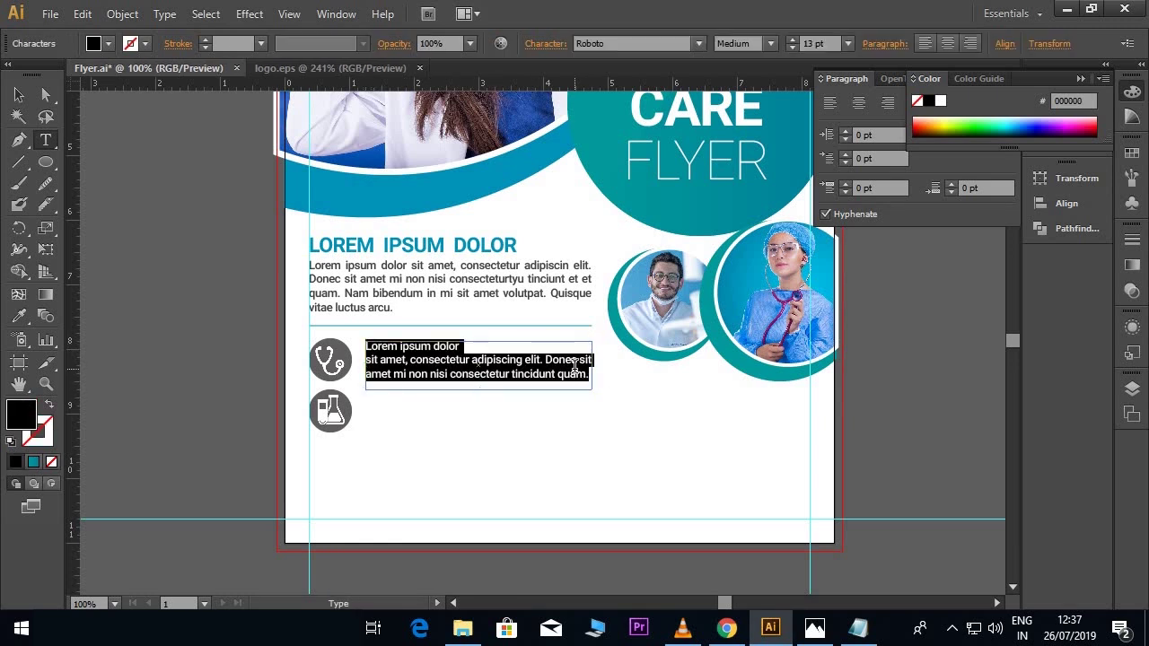
left_click(769, 45)
left_click(754, 102)
type("1")
left_click(792, 48)
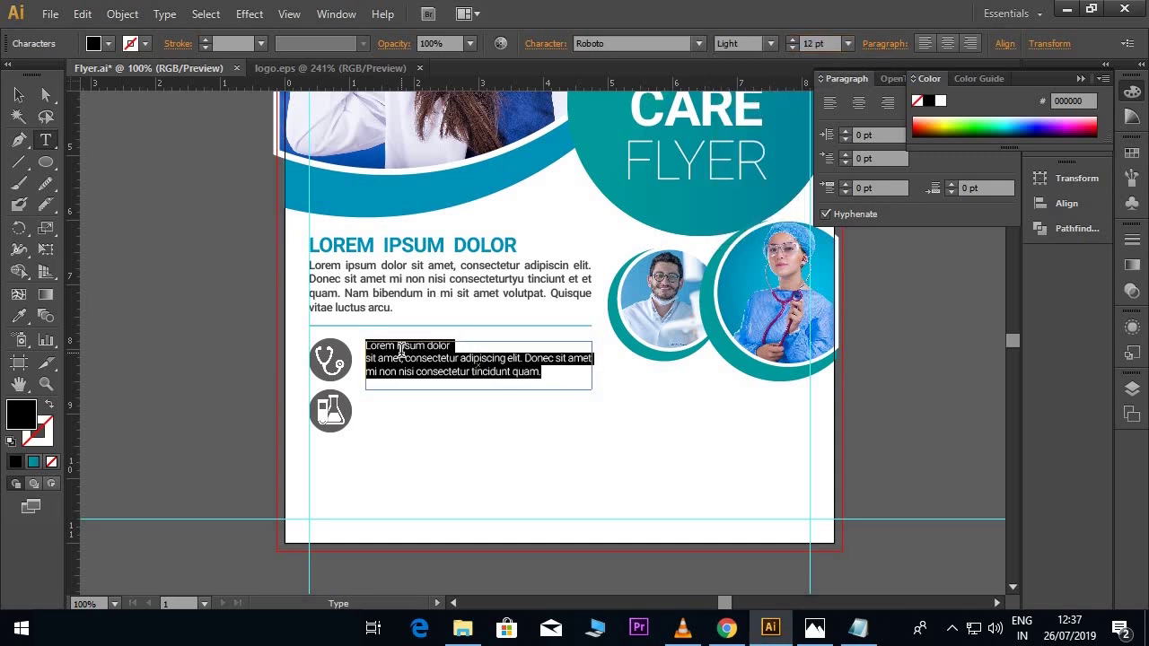
Step: Make the 'Lorem ipsum dolor' heading line bold
left_click(453, 347)
left_click_drag(454, 346, 353, 346)
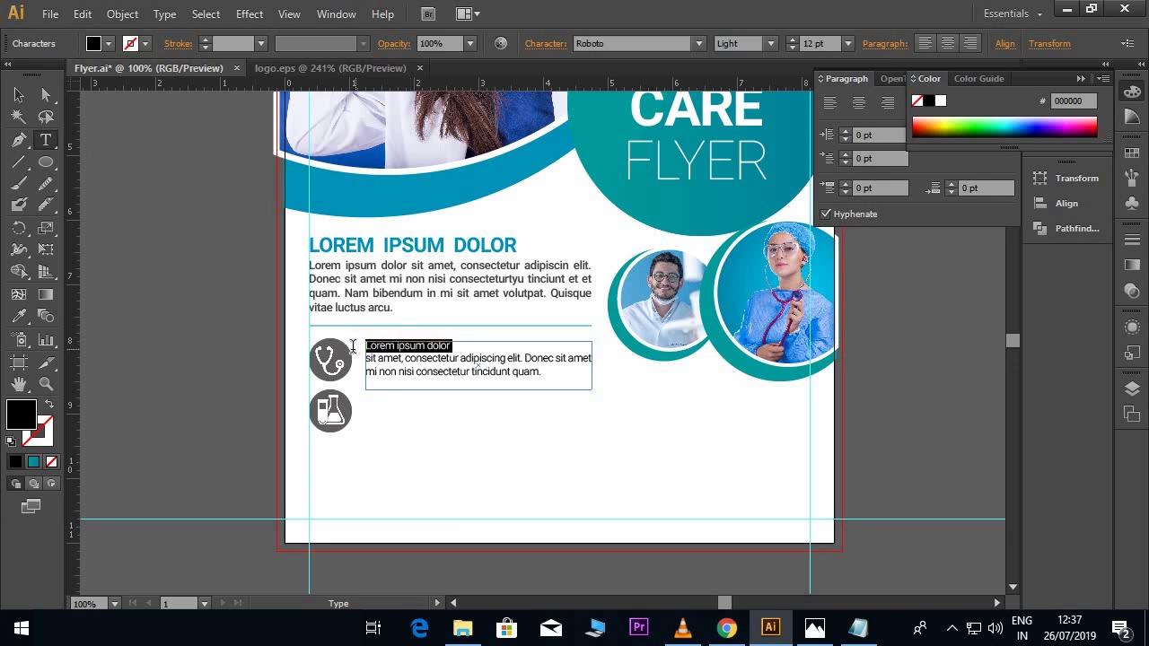
left_click(769, 43)
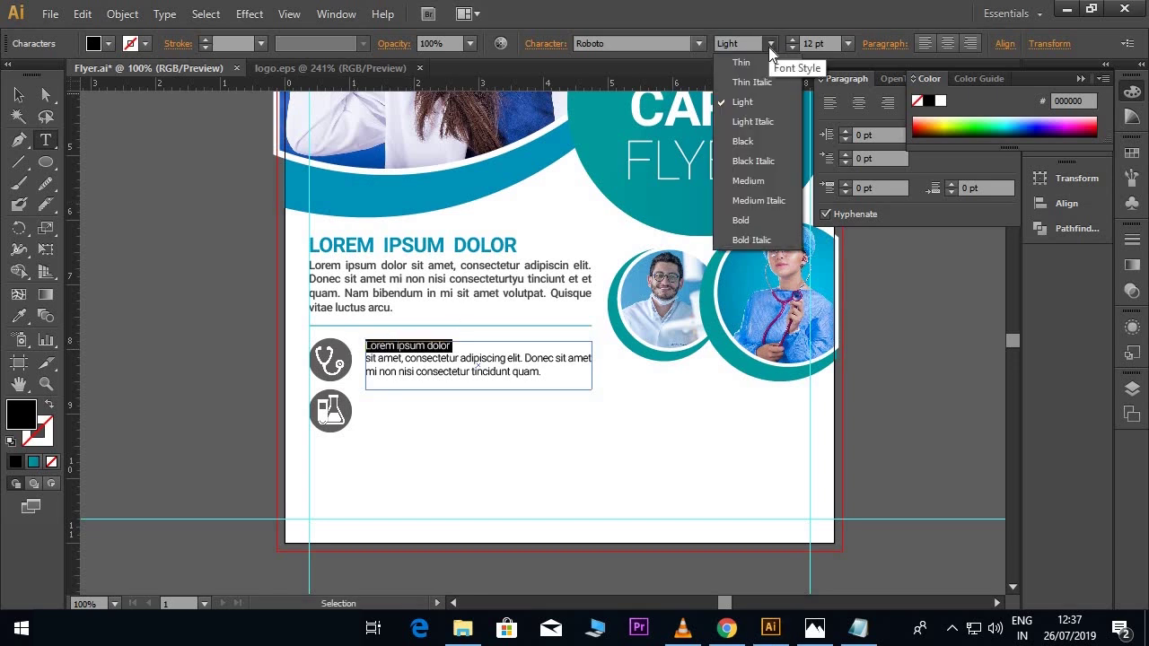
left_click(742, 221)
left_click(18, 95)
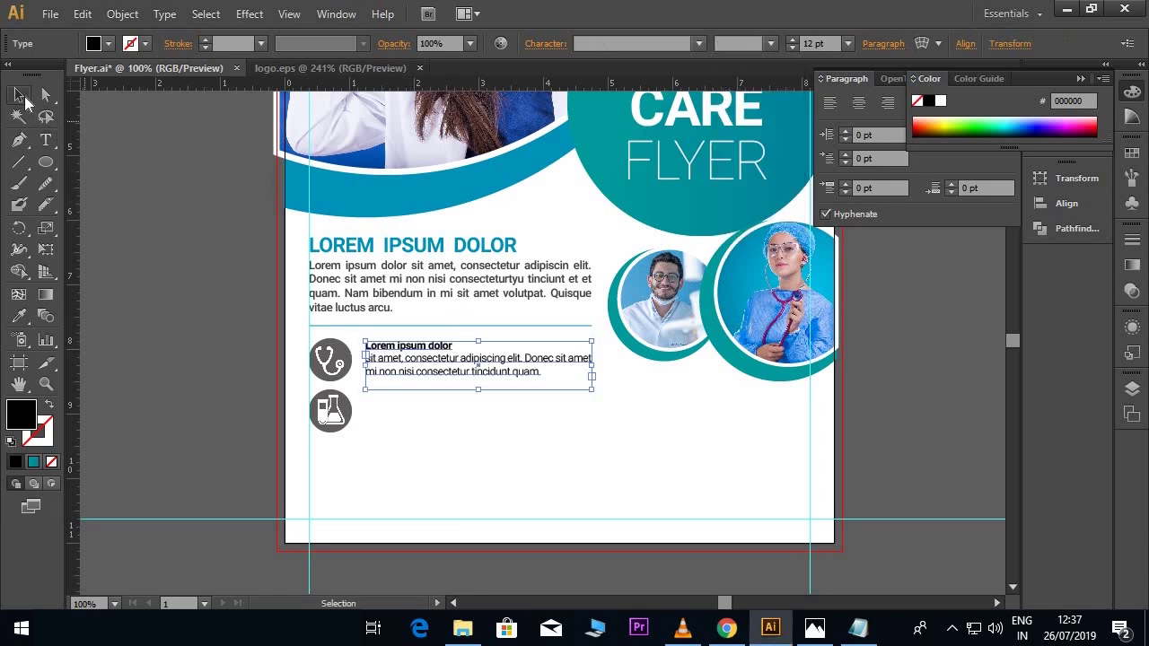
left_click(208, 290)
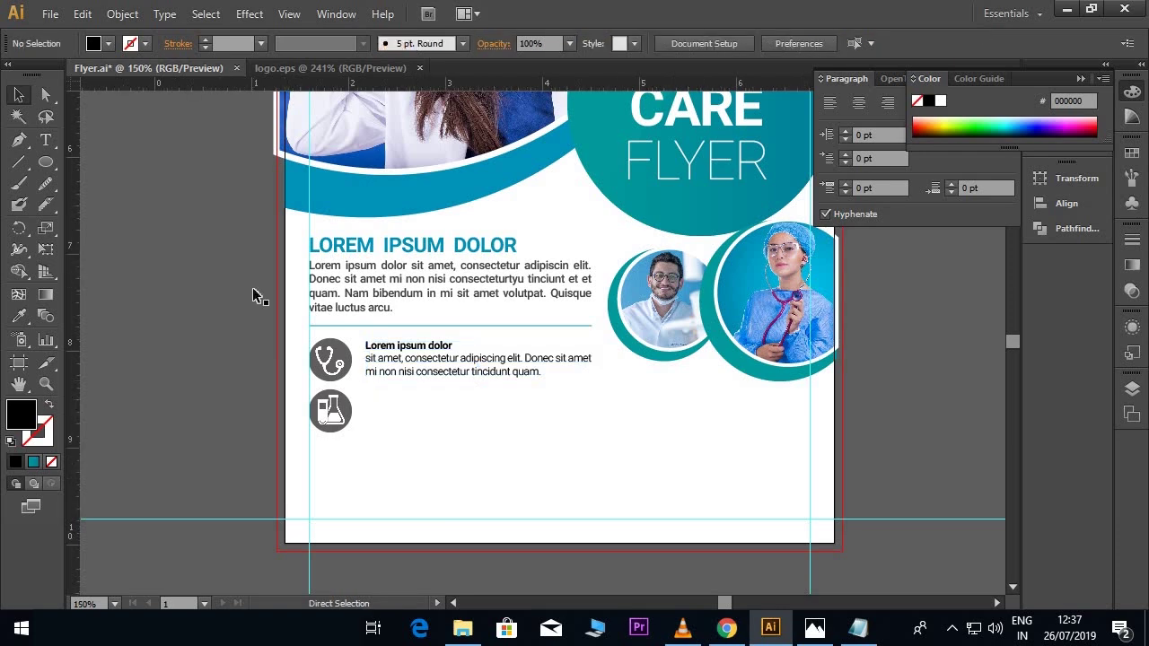
key("ctrl+plus")
Step: Colour the icon text block dark grey #3d3d3d
left_click(361, 353)
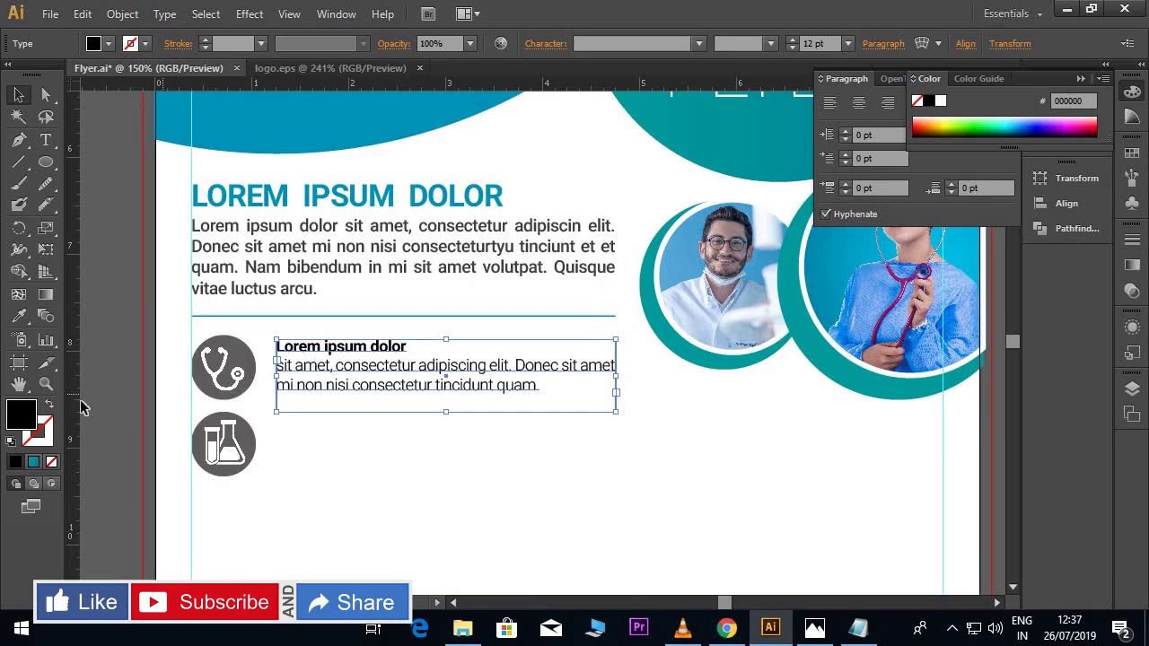
double_click(23, 418)
left_click_drag(699, 259, 700, 321)
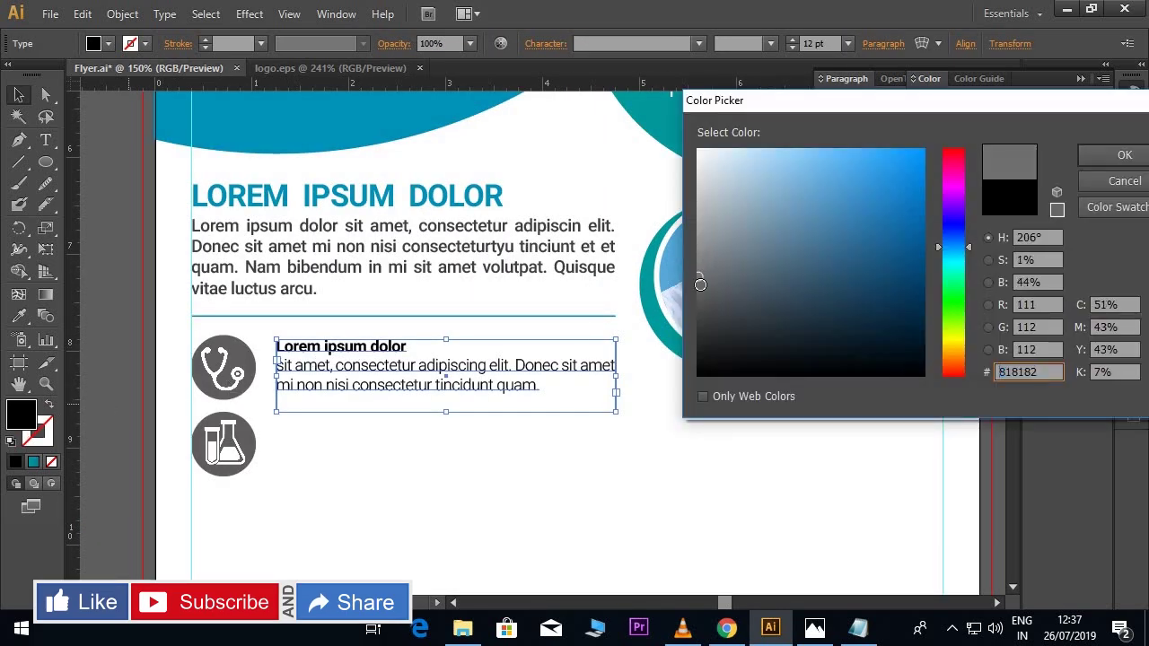
left_click(1125, 155)
left_click(549, 437)
Step: Duplicate the text block down beside the lab icon and return to 100% zoom
mouse_move(561, 440)
left_mouse_down()
mouse_move(548, 427)
mouse_move(587, 401)
left_mouse_up()
left_click(479, 345)
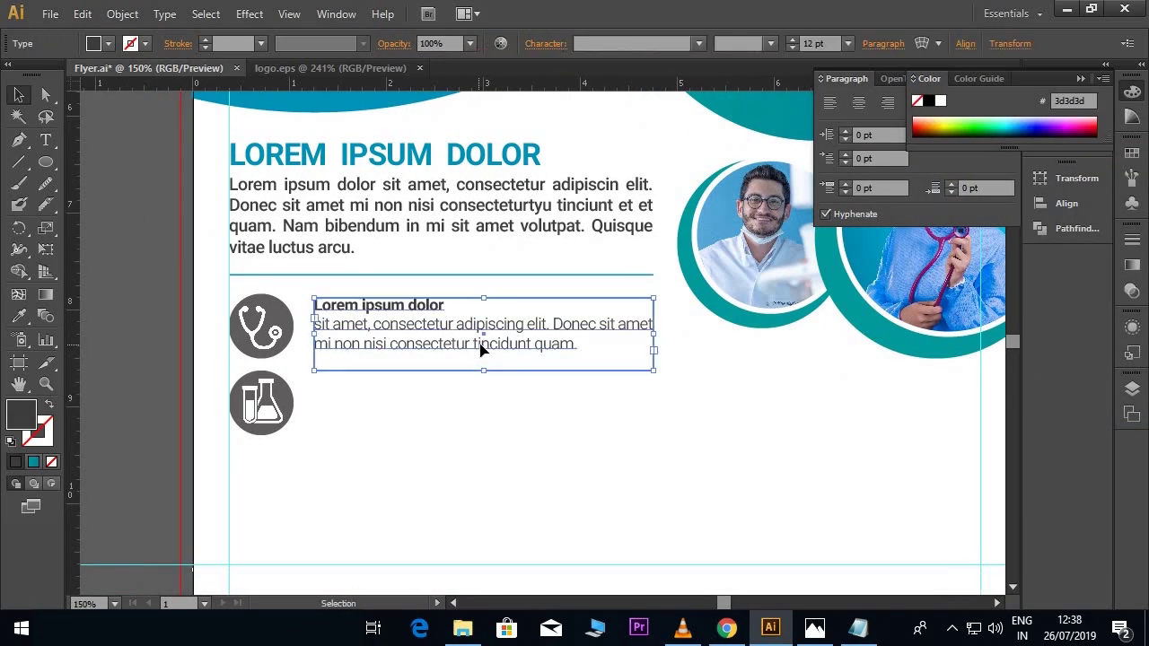
left_click_drag(481, 350, 481, 435)
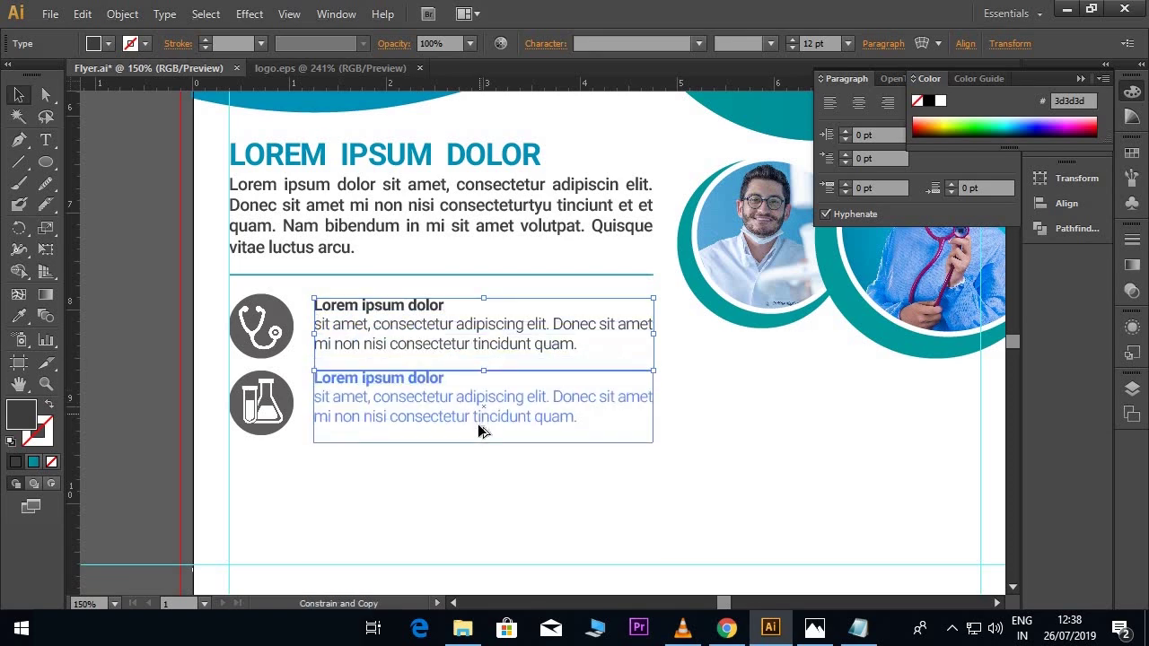
left_click(517, 514)
key("ctrl+minus")
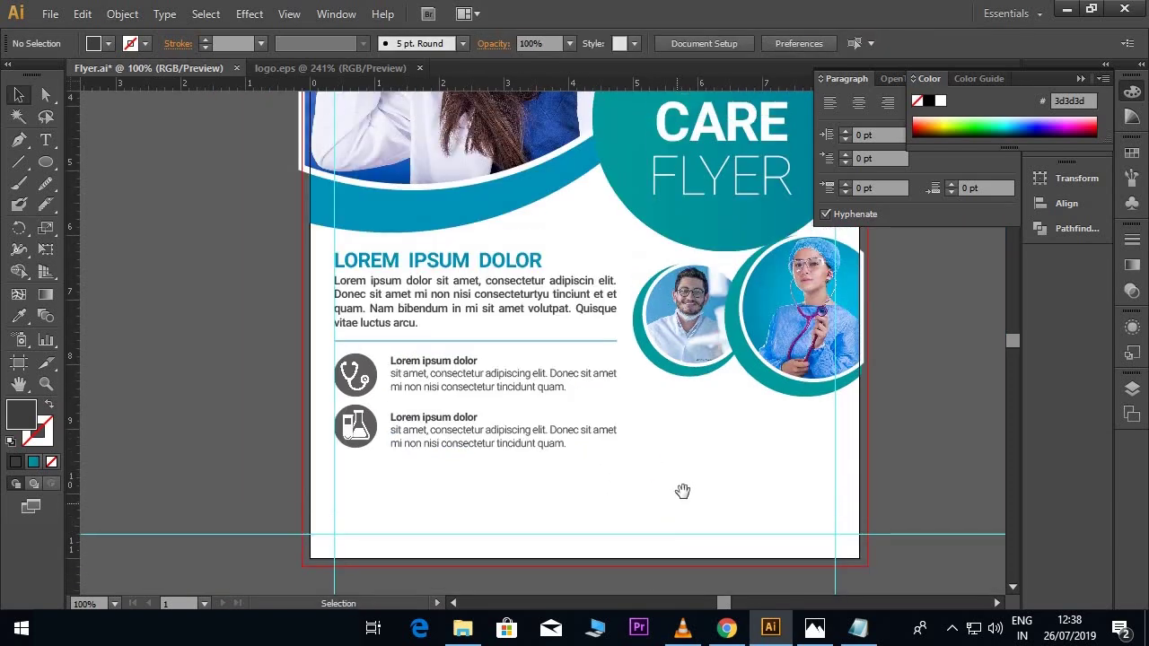
left_click_drag(683, 490, 630, 426)
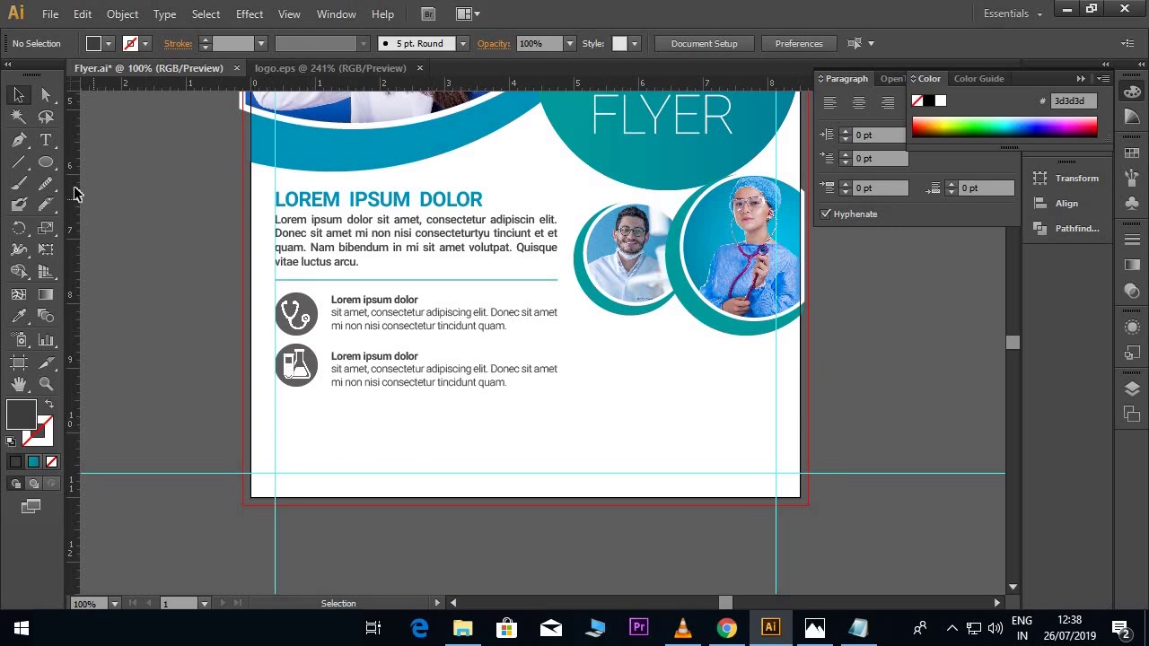
Step: Draw a large circle overlapping the flyer's bottom-left corner
left_click(43, 167)
scroll(216, 319, "down", 1)
mouse_move(241, 381)
left_mouse_down()
mouse_move(460, 532)
mouse_move(400, 499)
mouse_move(413, 503)
left_mouse_up()
key("v")
left_click(513, 506)
scroll(516, 509, "down", 2)
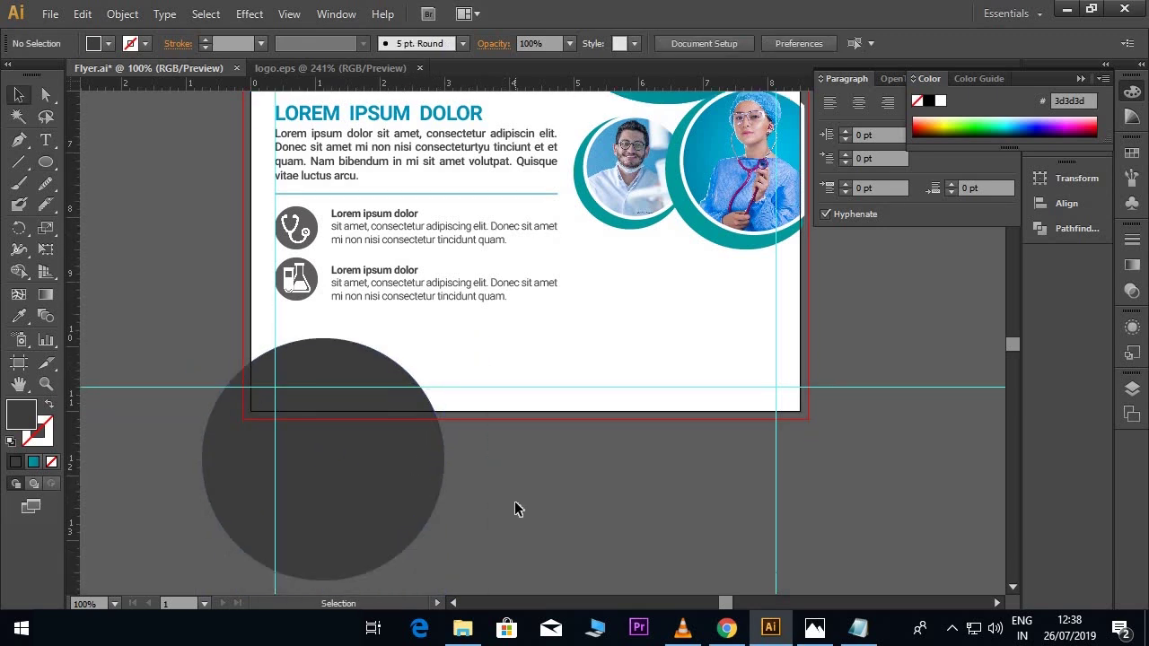
scroll(534, 484, "up", 1)
scroll(542, 482, "up", 1)
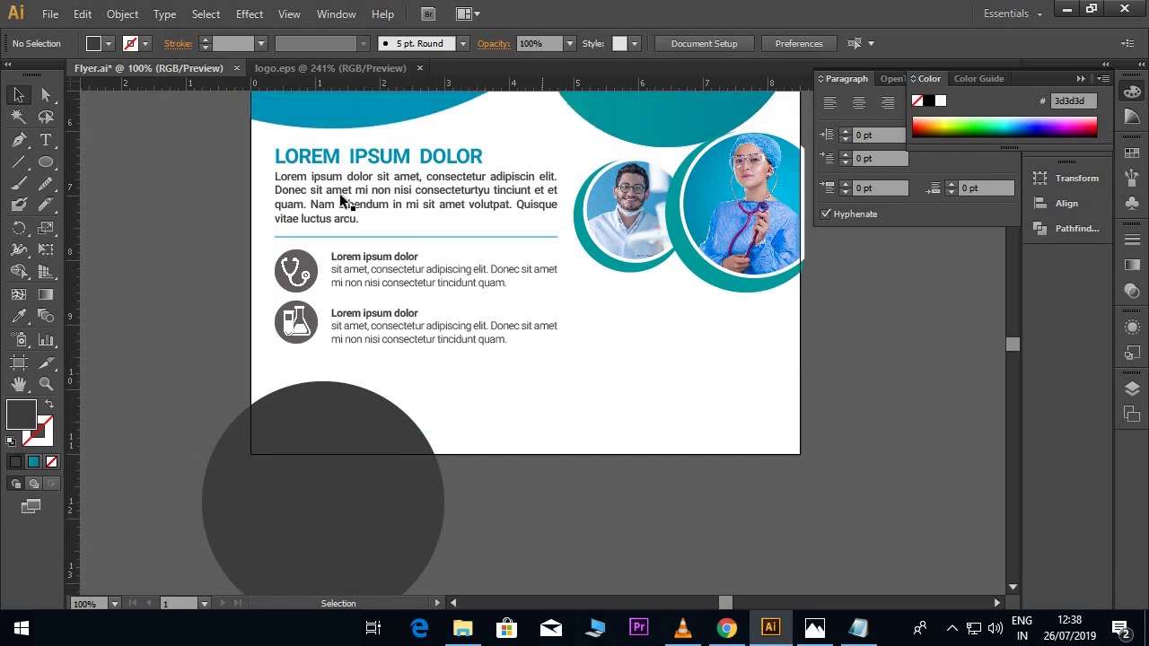
Step: Draw a rounded rectangle bar near the bottom of the flyer
left_click(51, 161)
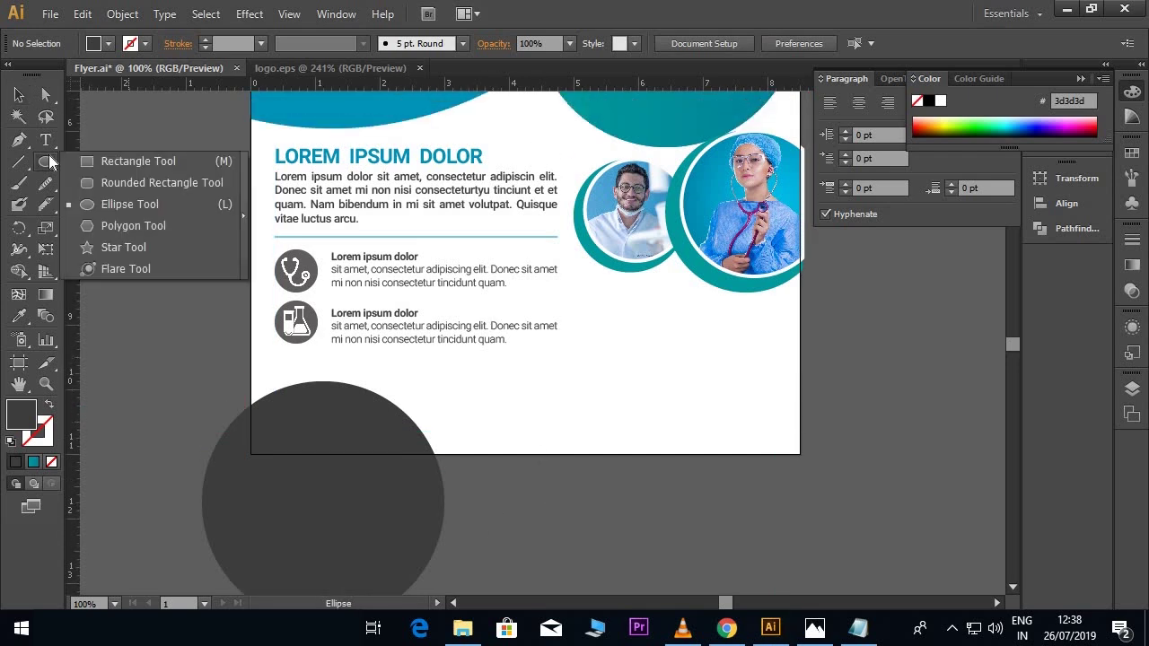
left_click(88, 179)
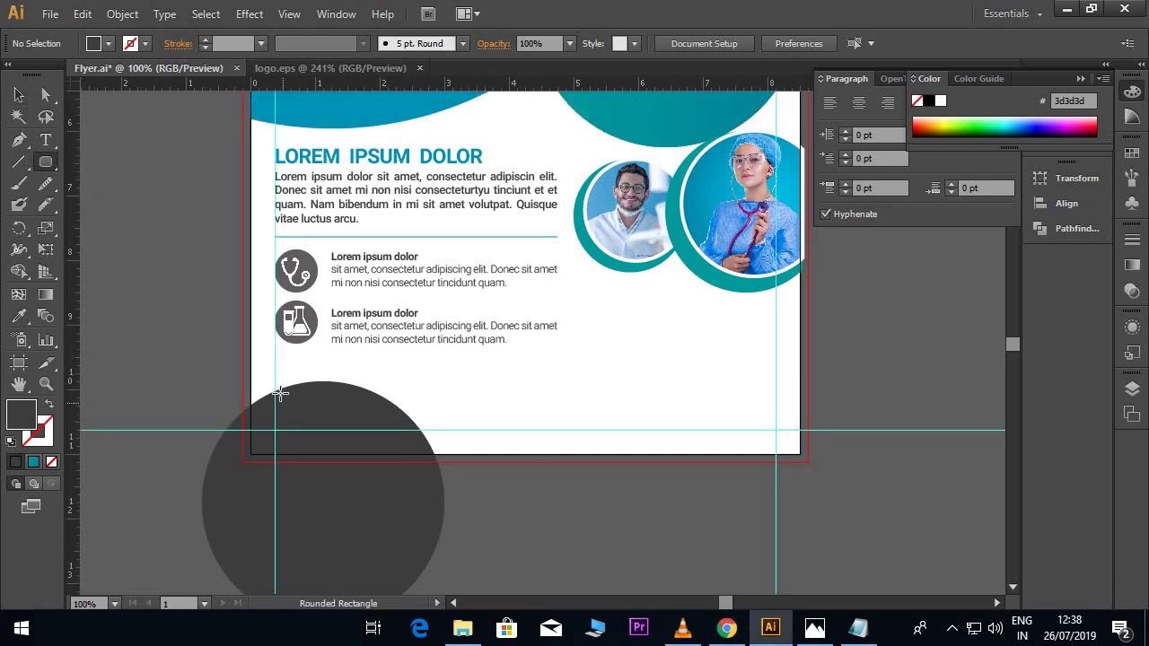
left_click_drag(275, 369, 428, 396)
left_click(19, 94)
left_click(144, 247)
Step: Give the circle the title's teal blue #0093b8 with the Eyedropper
left_click(368, 523)
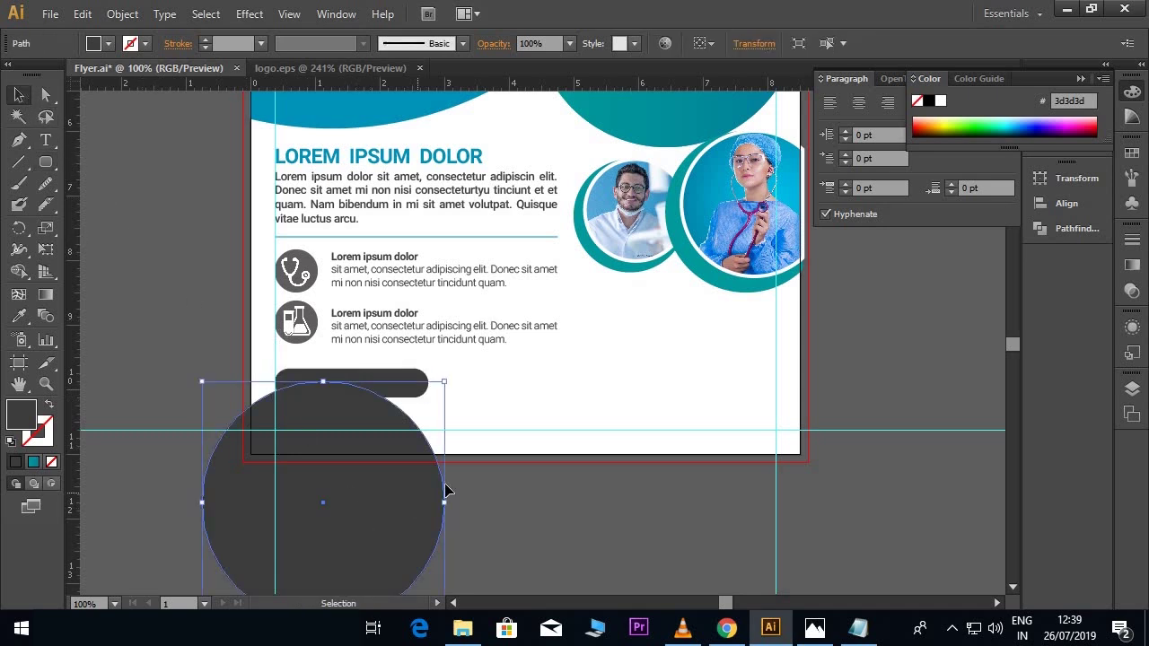
scroll(454, 489, "up", 1)
scroll(453, 489, "up", 1)
left_click(19, 315)
left_click(380, 147)
left_click(19, 95)
left_click(164, 244)
Step: Zoom to 150% to inspect the footer bar and circle
scroll(164, 244, "down", 1)
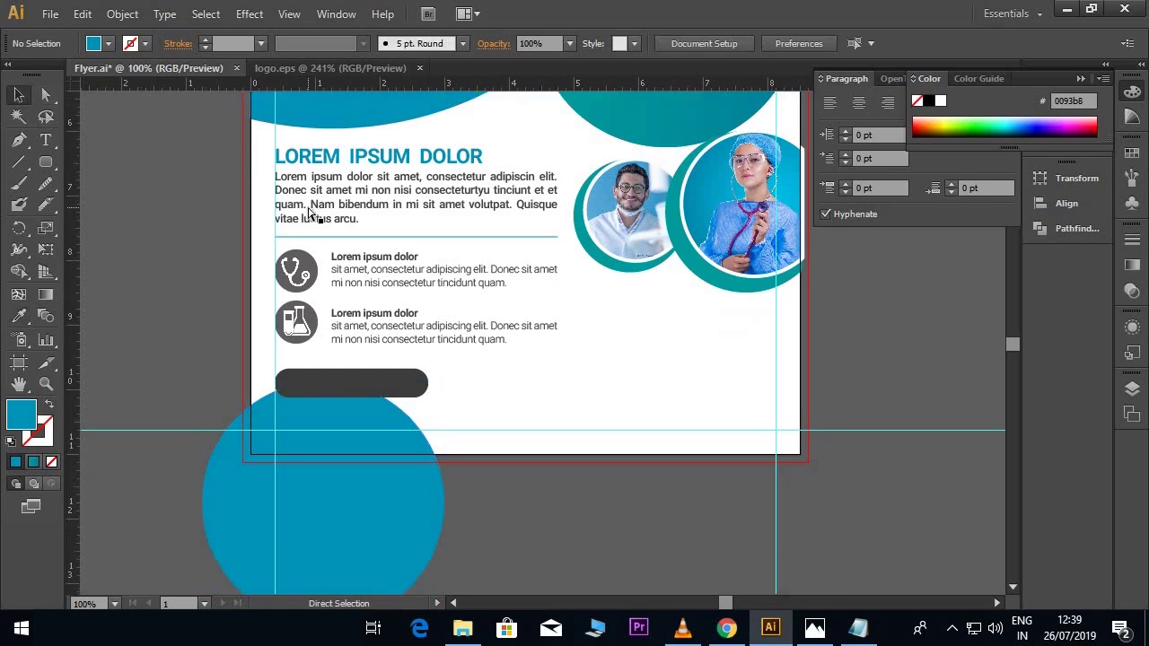
key("ctrl+plus")
scroll(374, 293, "left", 2)
scroll(451, 362, "down", 1)
left_click(451, 362)
left_click(216, 320)
left_click(47, 144)
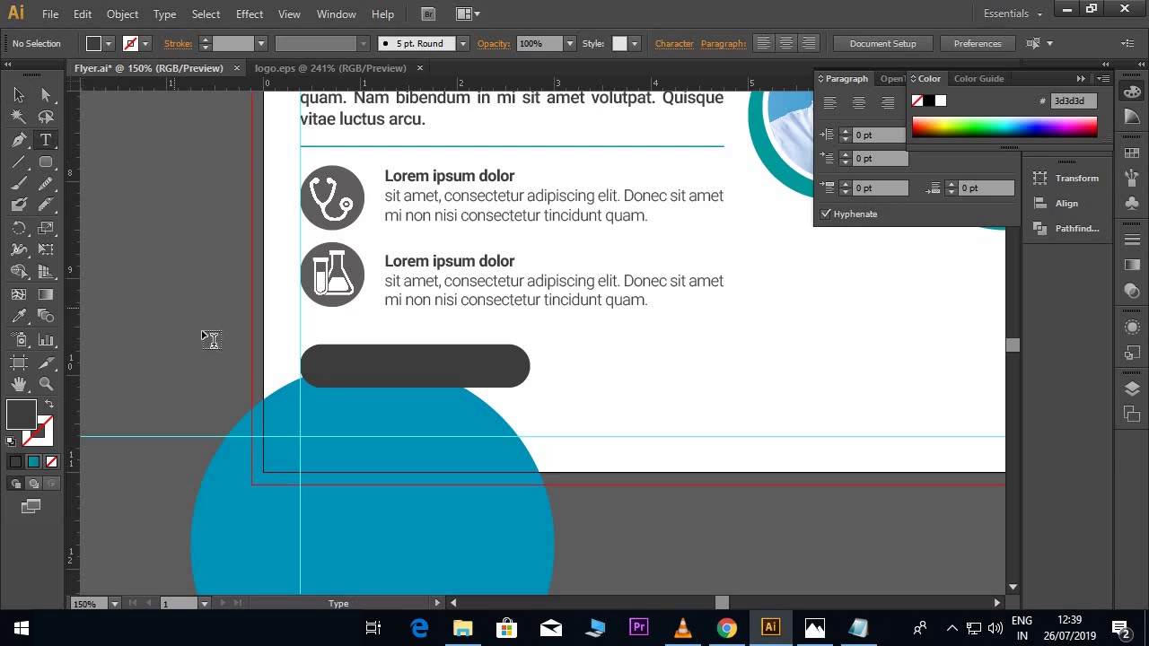
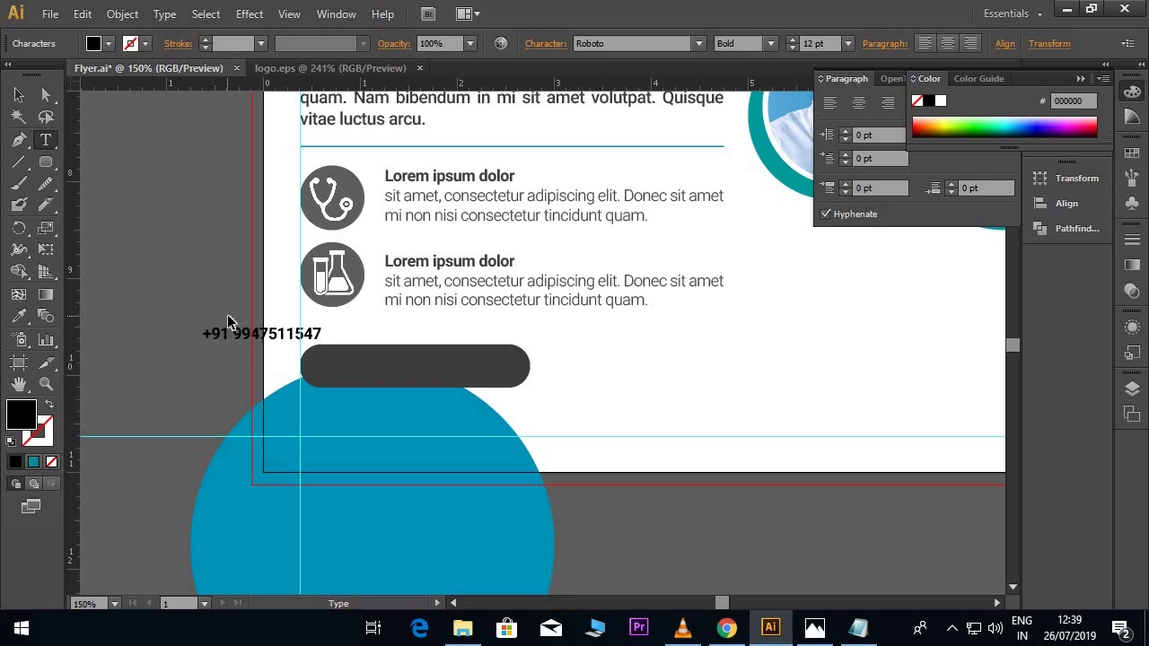
Step: Make the phone number text white and move it onto the dark pill
triple_click(285, 331)
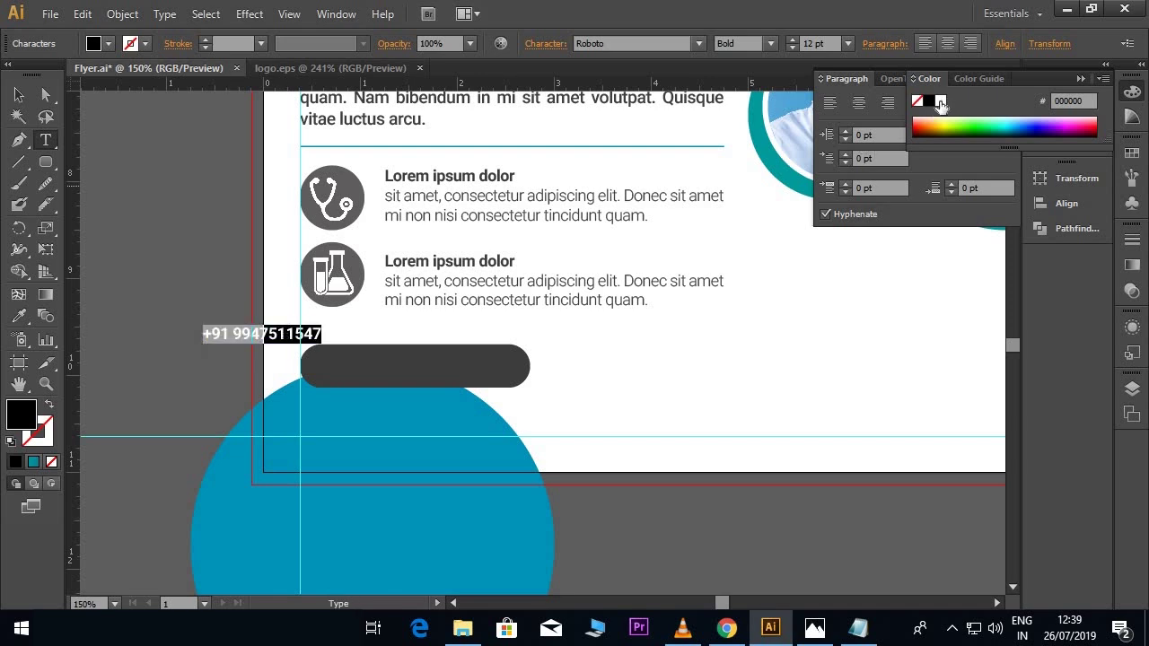
left_click(940, 100)
left_click(21, 95)
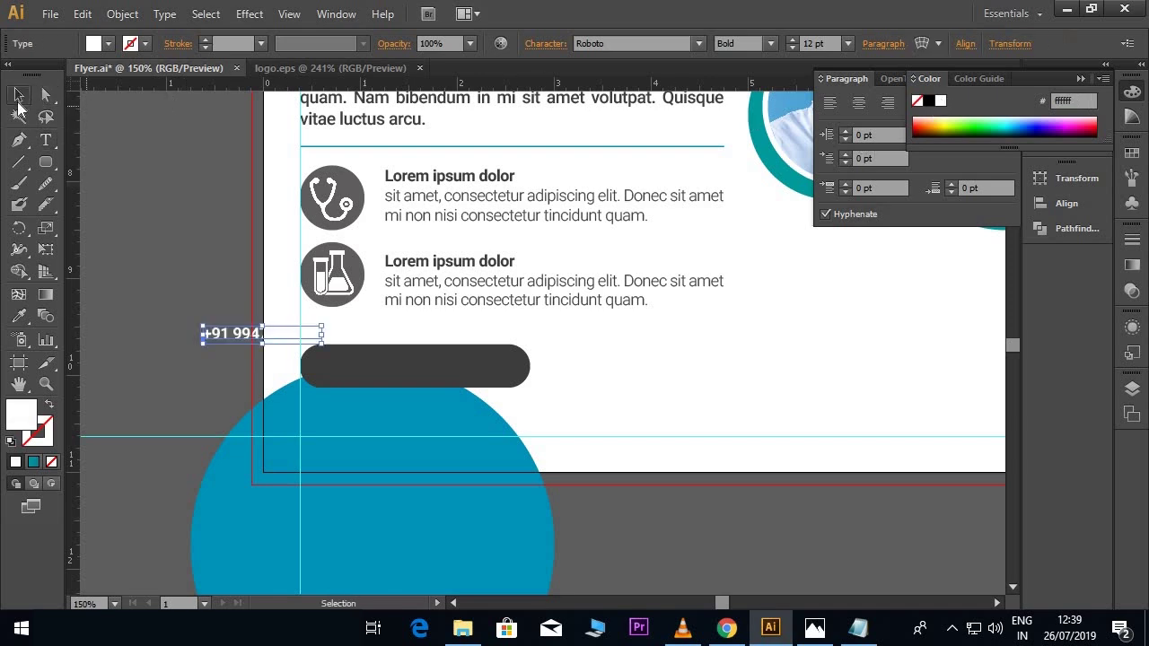
mouse_move(235, 339)
left_mouse_down()
mouse_move(279, 339)
mouse_move(388, 371)
left_mouse_up()
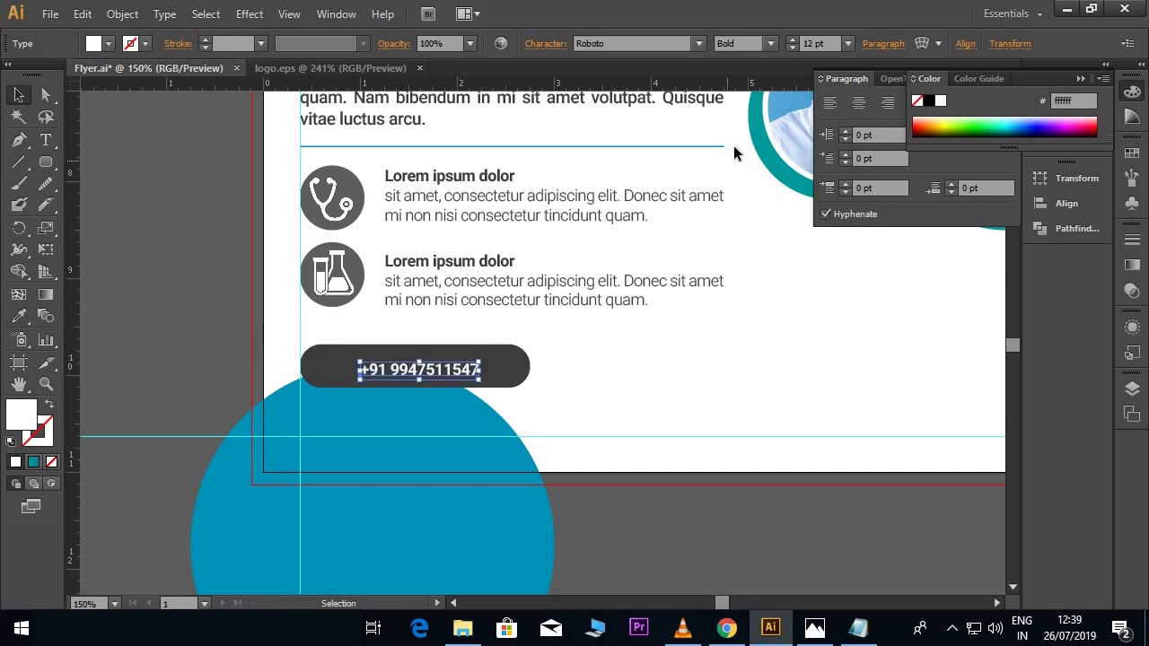
Step: Set the phone number to 14 pt and vertically centre it on the pill
double_click(820, 43)
type("14")
key("Return")
left_click(524, 368, "shift")
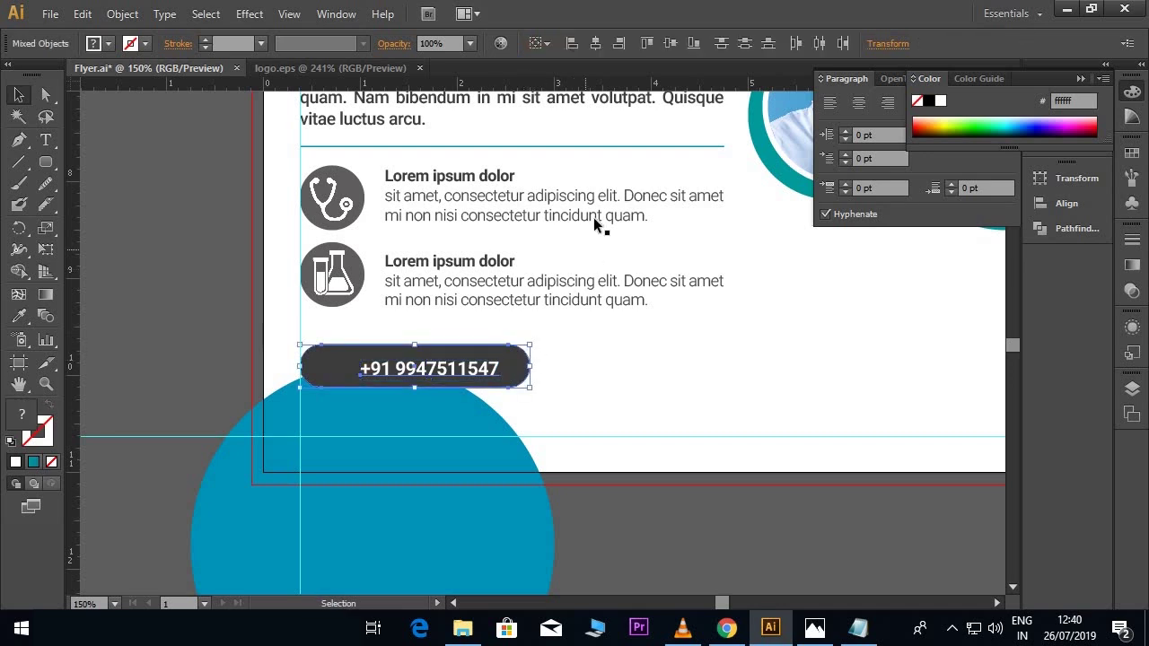
left_click(669, 43)
key("ctrl+shift+a")
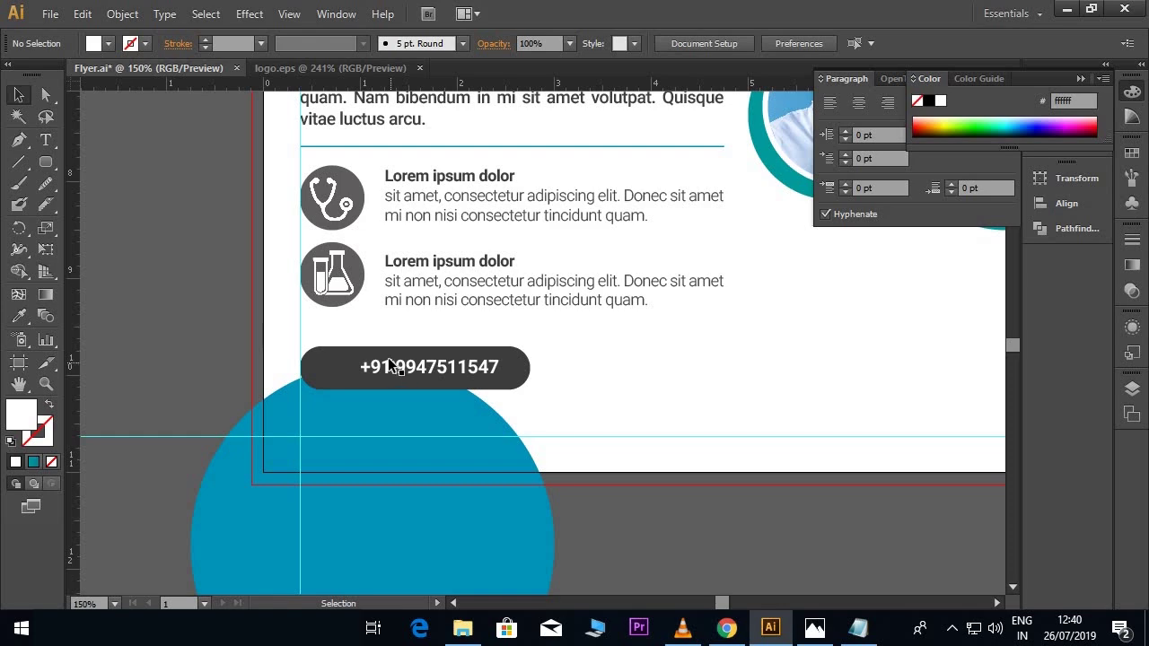
Step: Place the mob icon EPS file into the flyer
left_click(51, 15)
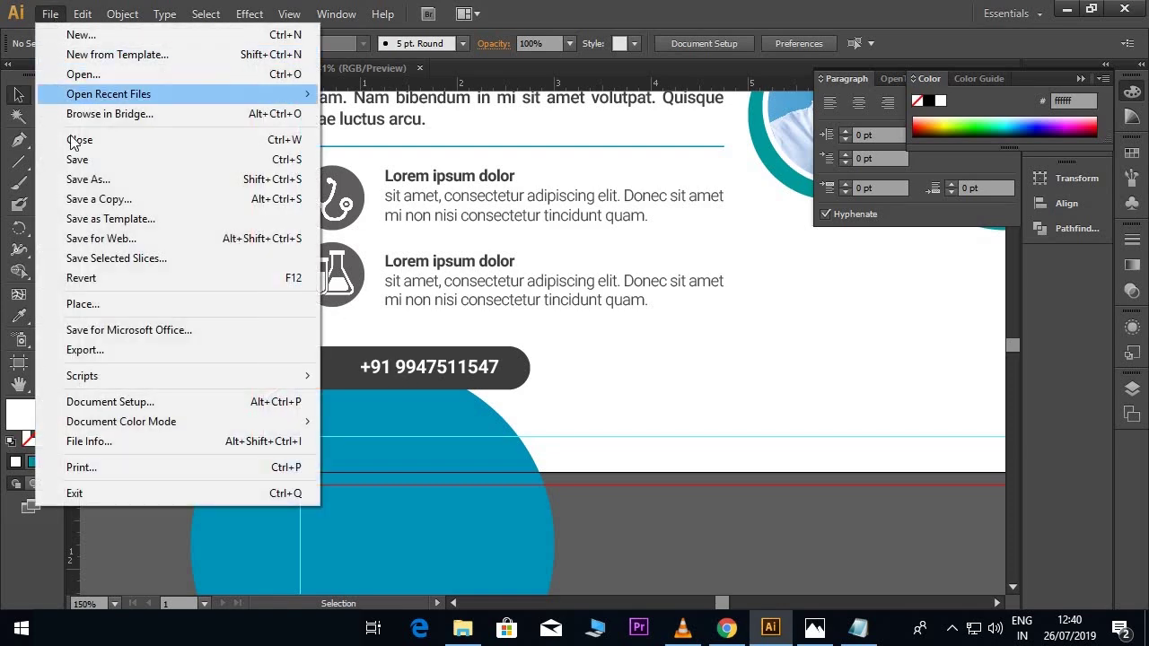
left_click(97, 303)
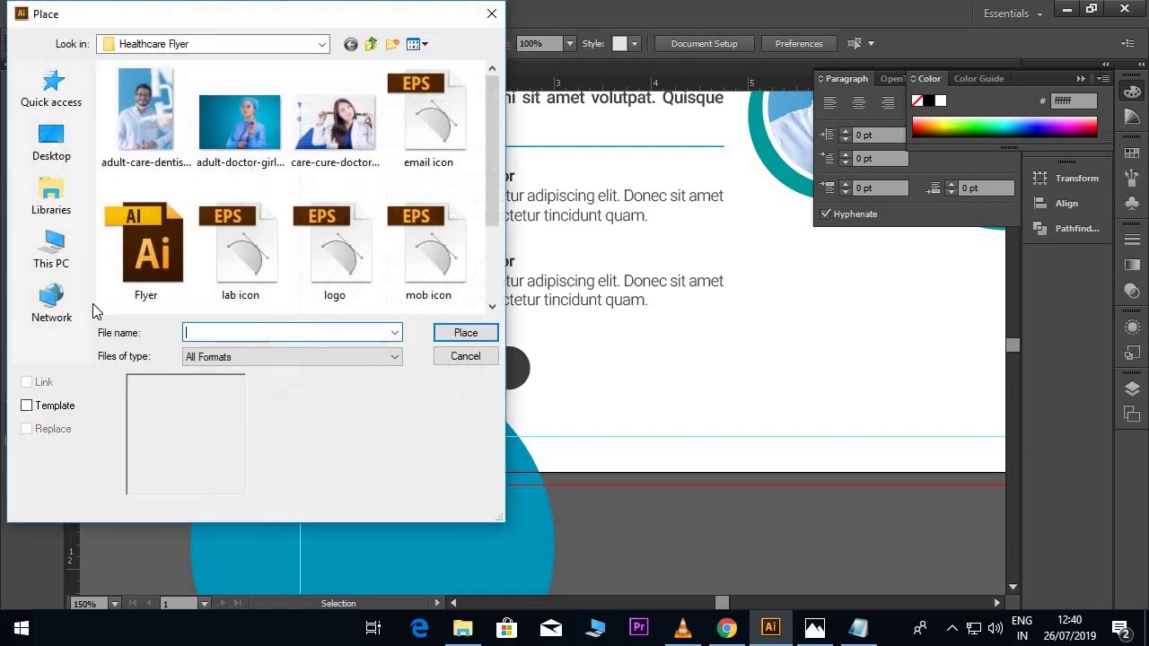
left_click(434, 260)
left_click(489, 332)
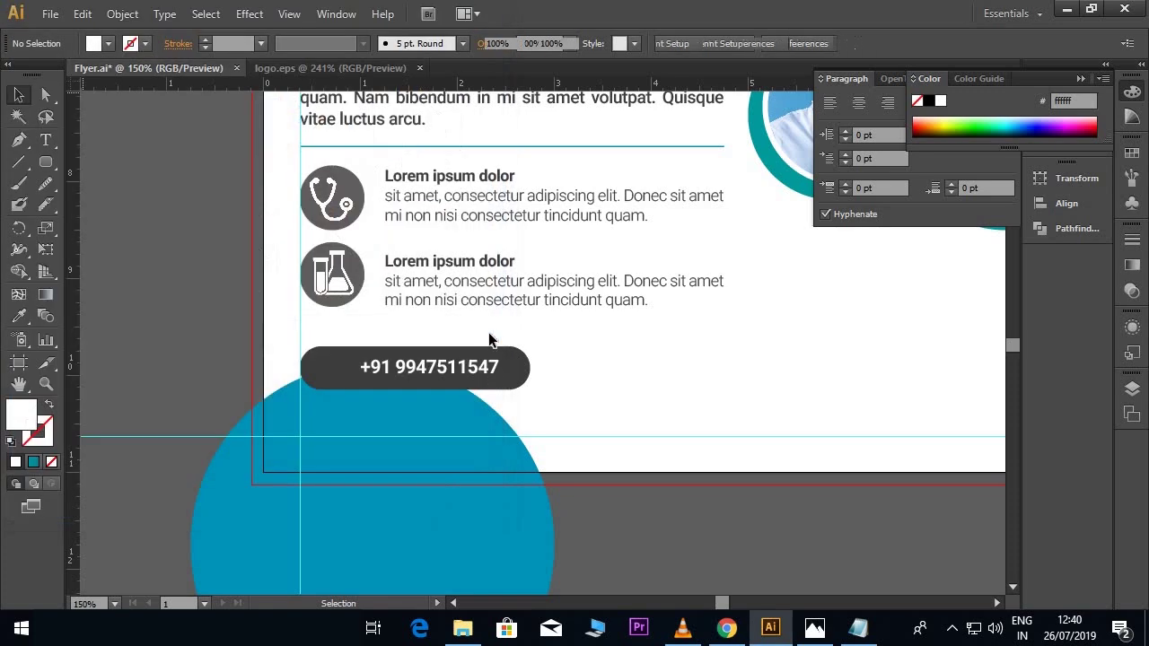
Step: Shrink the phone icon onto the pill's left end and vertically centre it with the pill
mouse_move(626, 415)
left_mouse_down()
mouse_move(525, 327)
mouse_move(336, 373)
mouse_move(388, 370)
left_mouse_up()
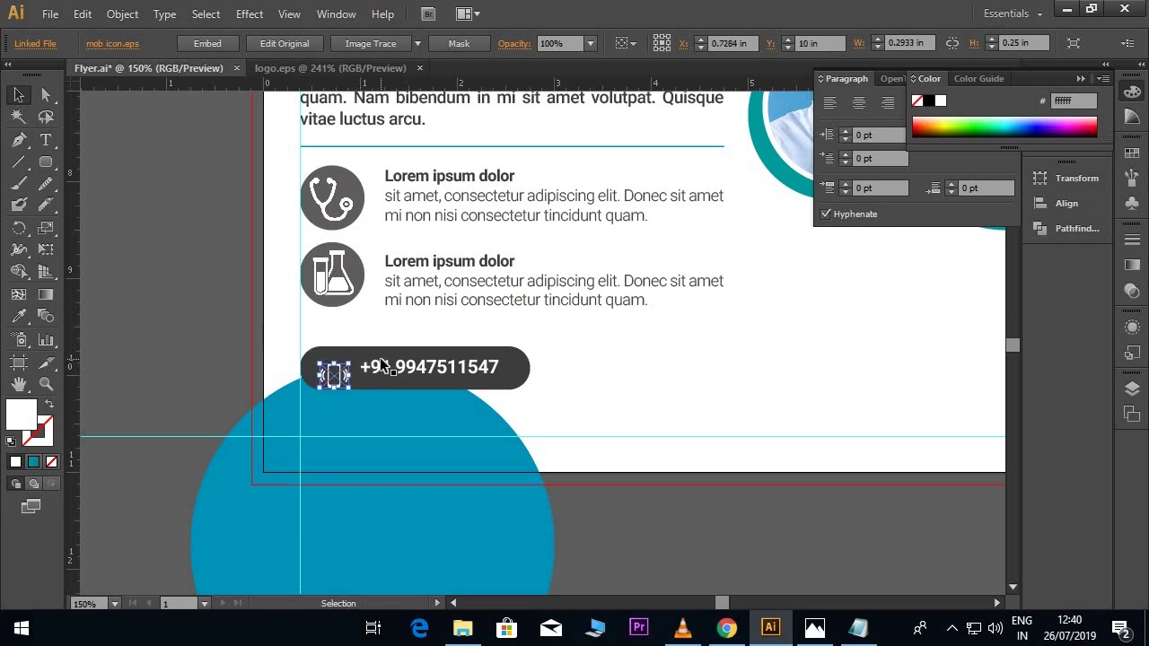
left_click(528, 364, "shift")
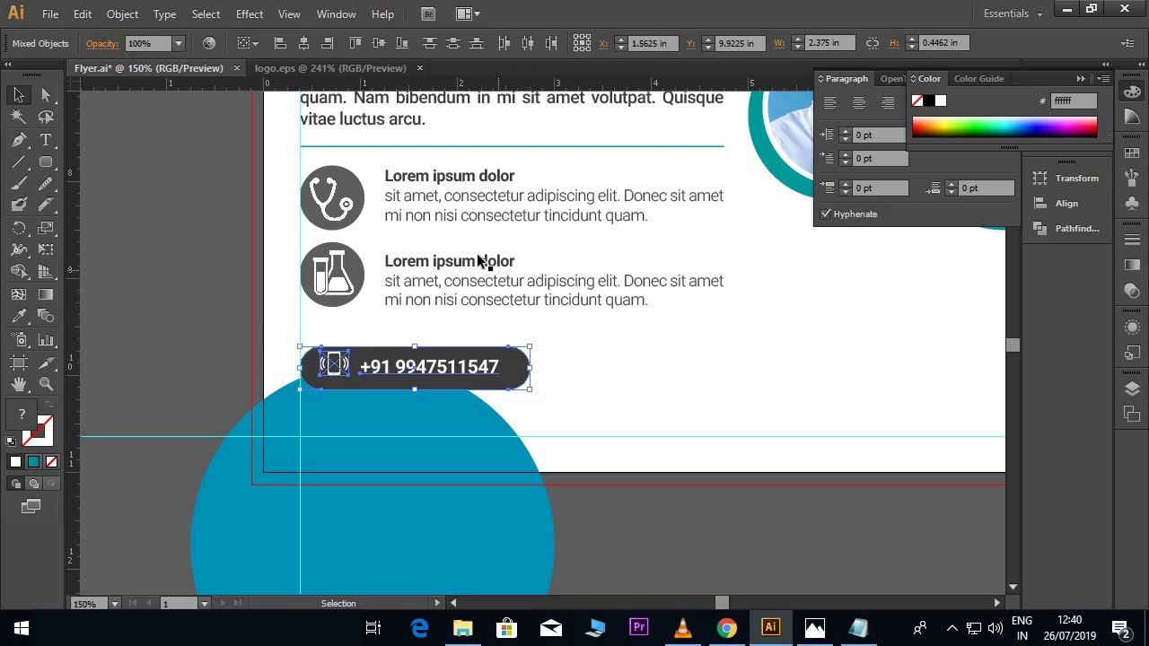
left_click(383, 44)
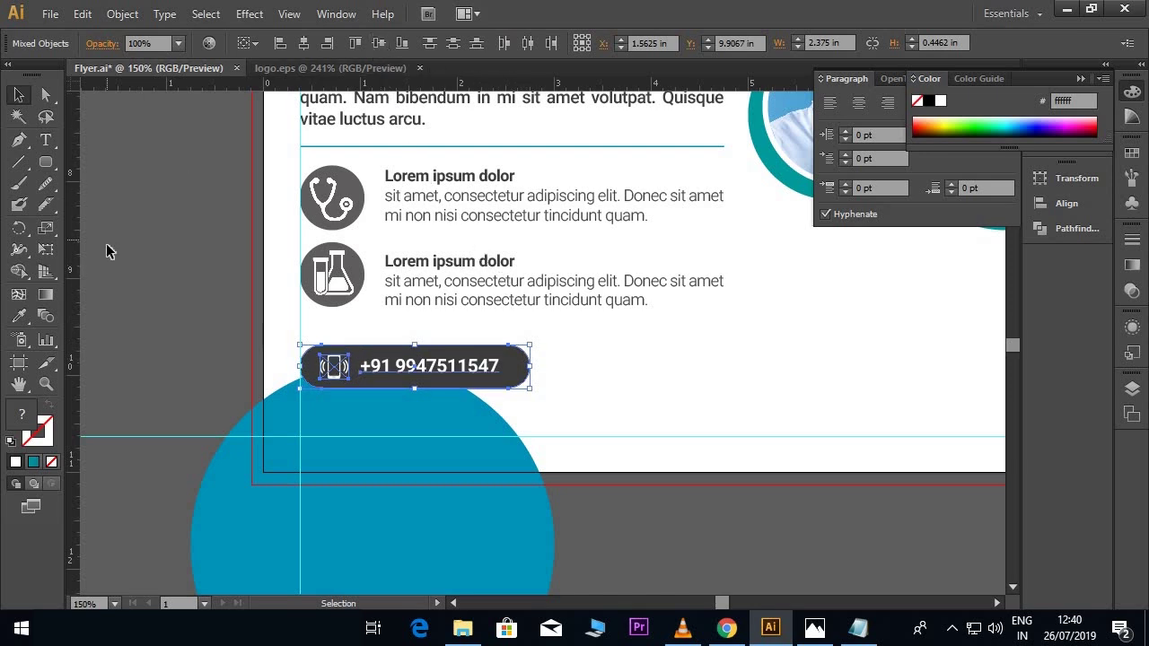
left_click(154, 256)
Step: Type the email address as a new text line on the pasteboard
left_click_drag(419, 431, 547, 409)
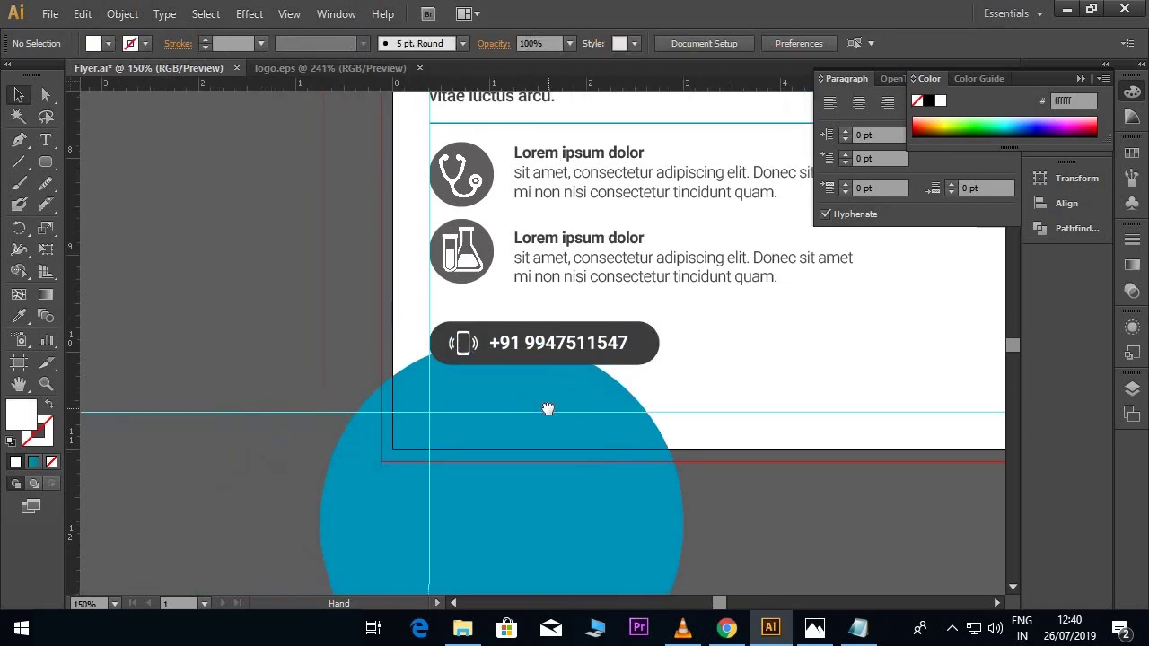
left_click(46, 139)
left_click(225, 277)
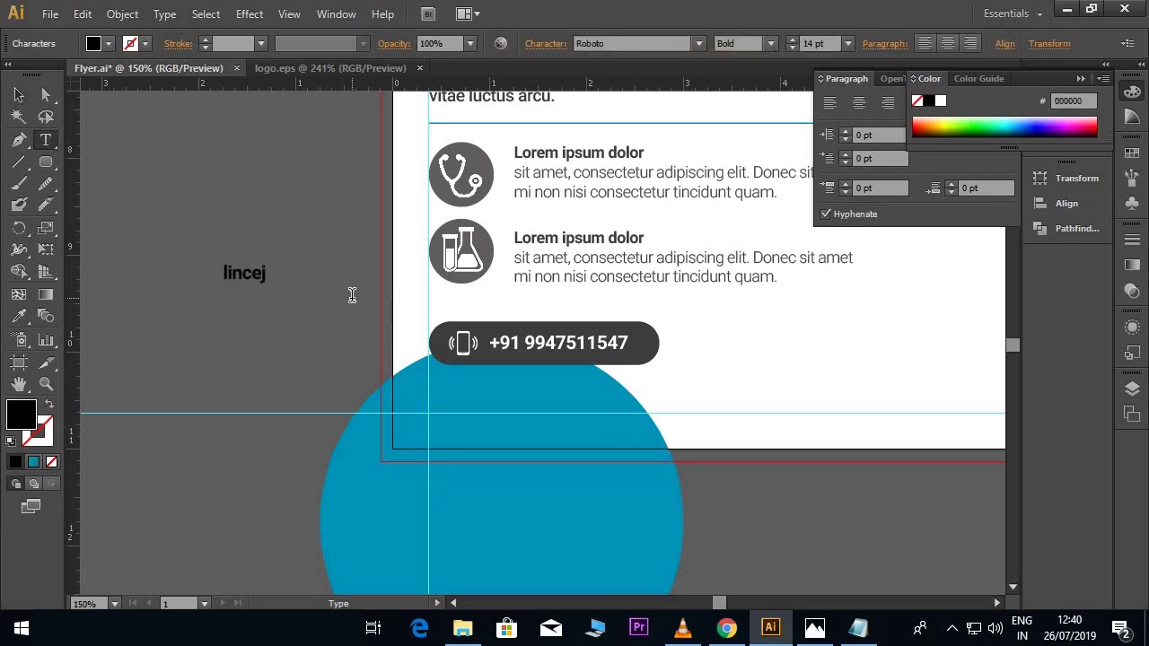
type("gmail.com")
Step: Format the email text as 12 pt Roboto Medium with a white fill
key("ctrl+a")
left_click(812, 43)
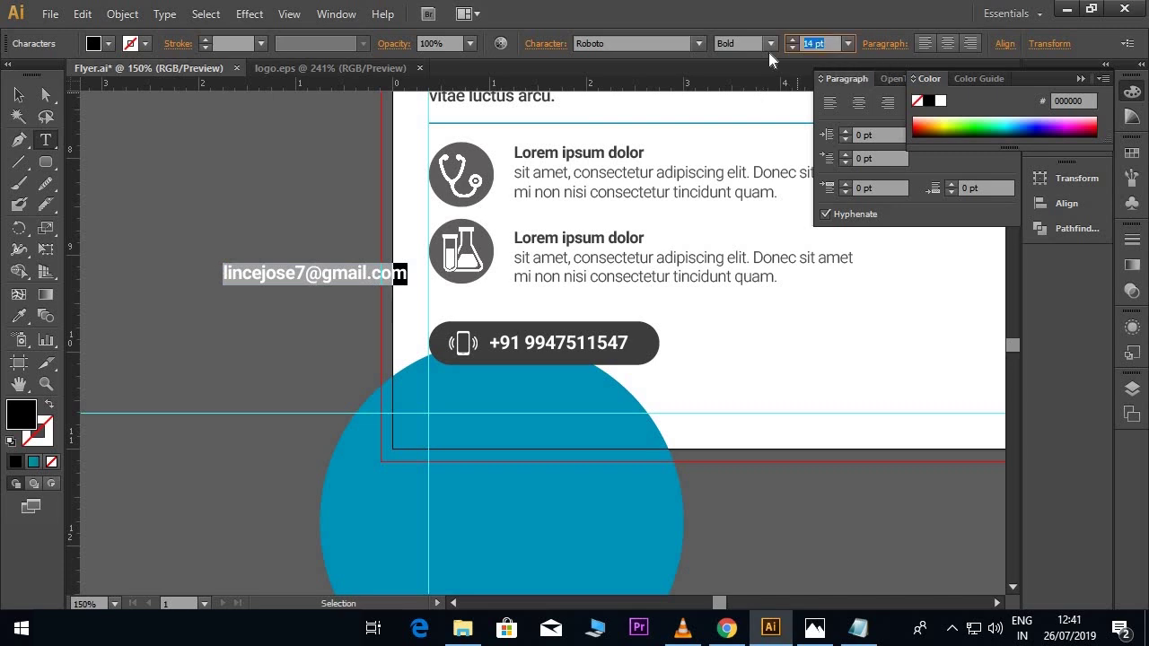
type("1")
key("Return")
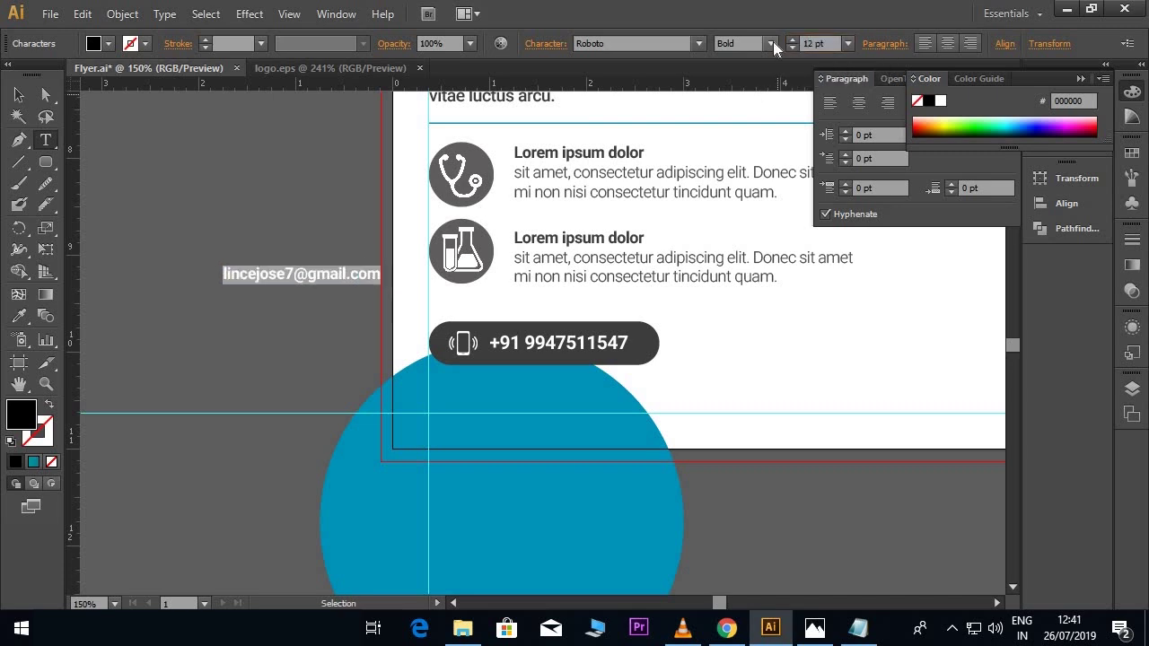
left_click(770, 43)
left_click(748, 180)
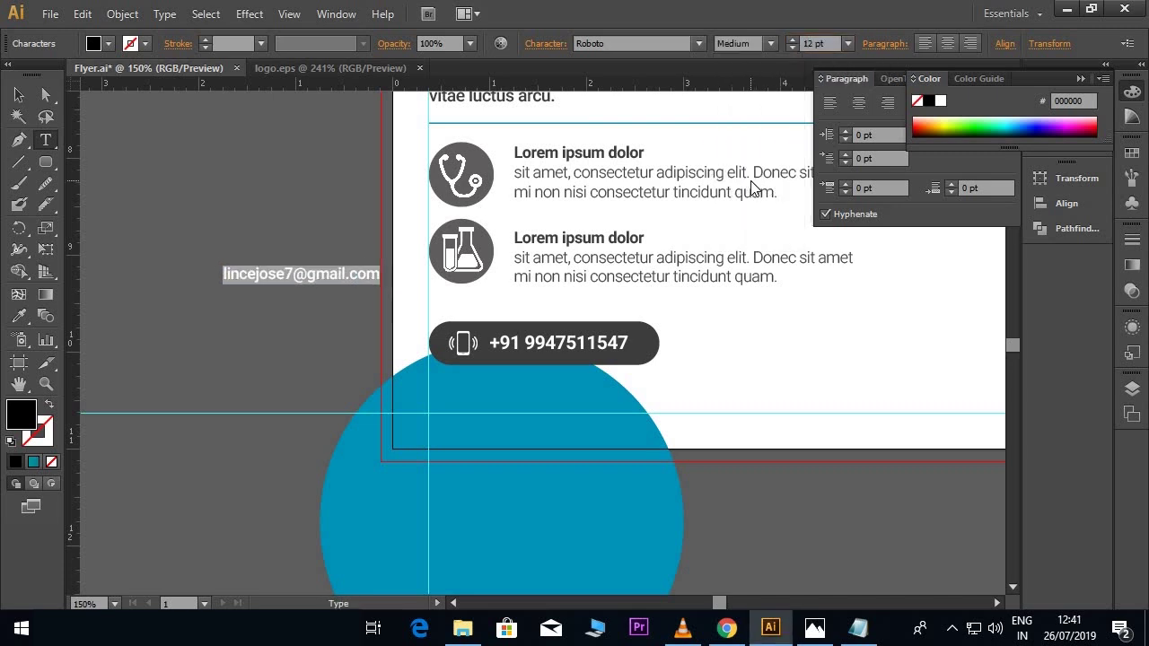
left_click(940, 101)
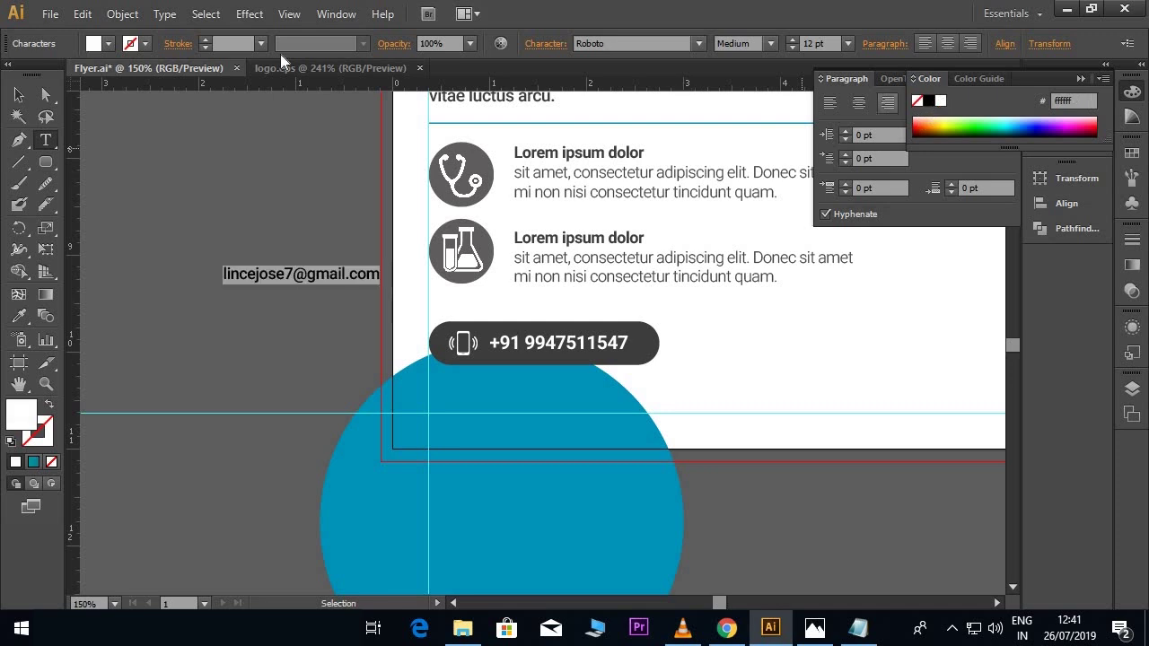
Step: Move the email line just below the phone pill
left_click(19, 94)
mouse_move(342, 284)
left_mouse_down()
mouse_move(533, 393)
mouse_move(559, 380)
left_mouse_up()
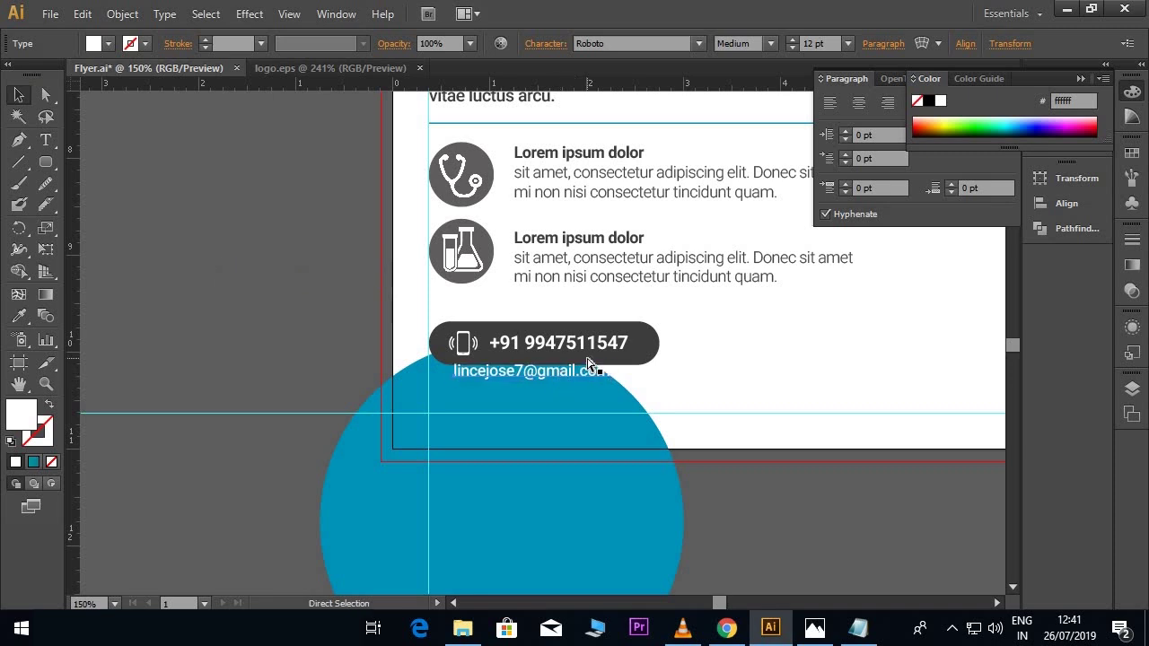
key("ctrl+plus")
scroll(602, 353, "down", 2)
scroll(628, 368, "down", 1)
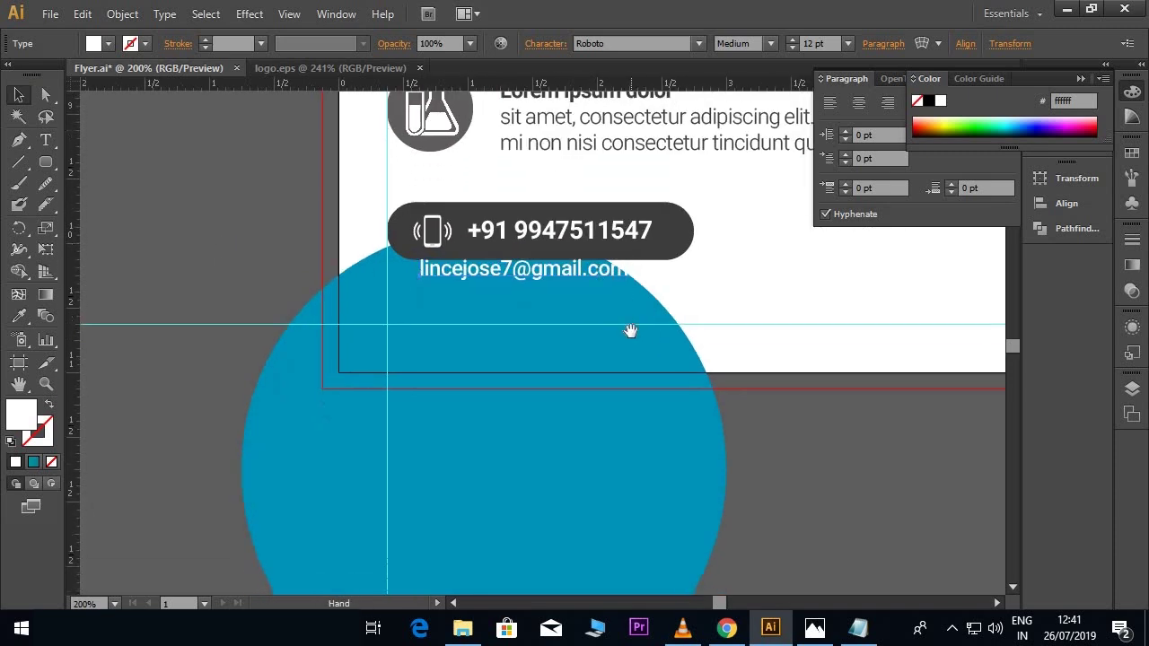
left_click_drag(591, 279, 591, 311)
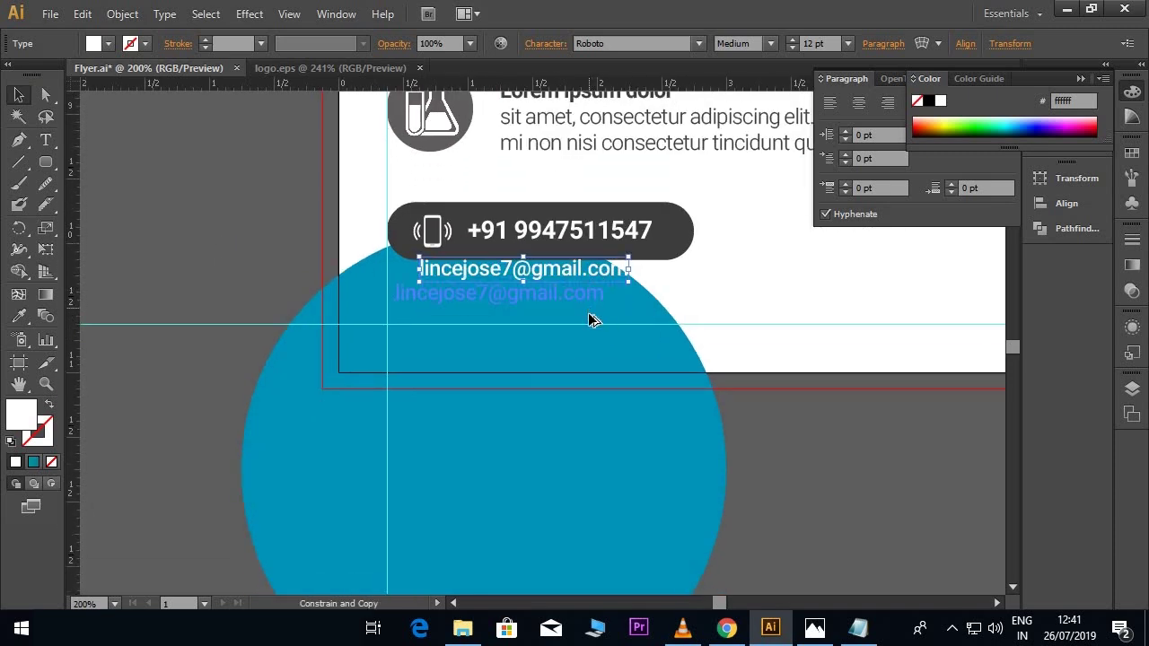
left_click(46, 139)
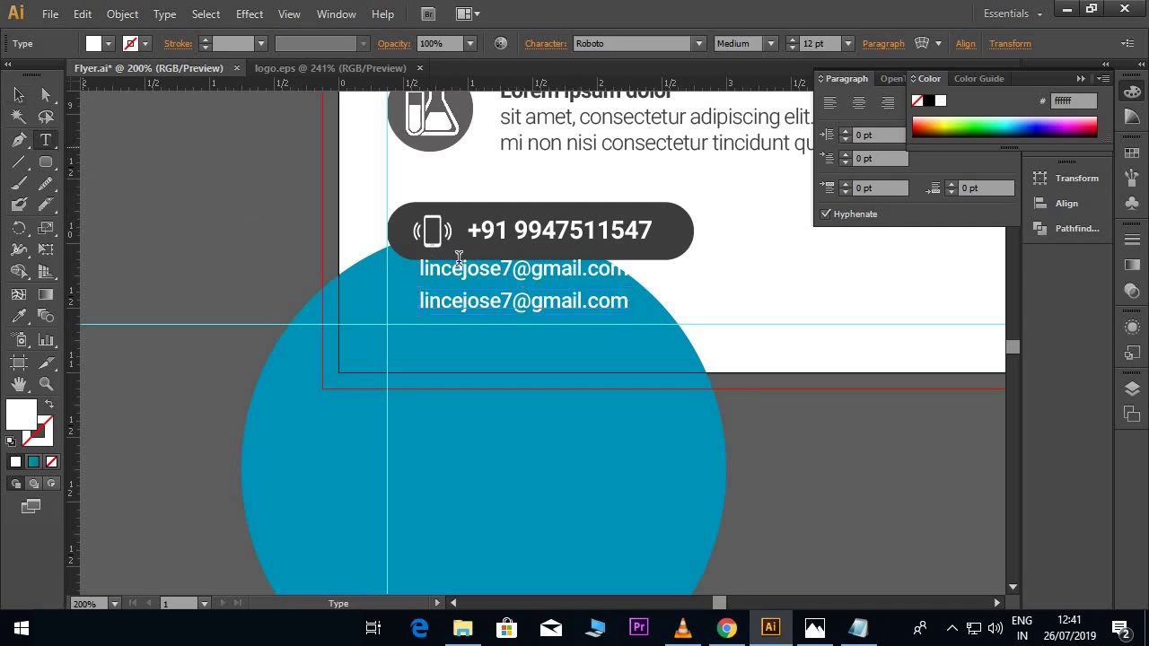
left_click(544, 298)
key("ctrl+a")
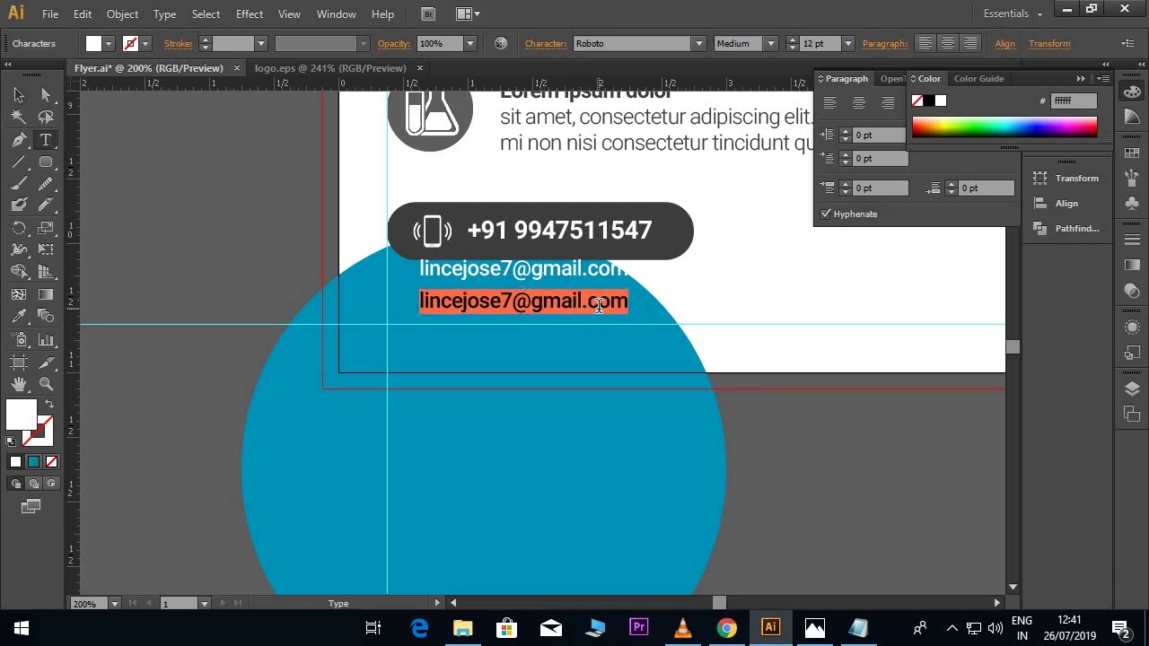
type("www.xxxxxtips")
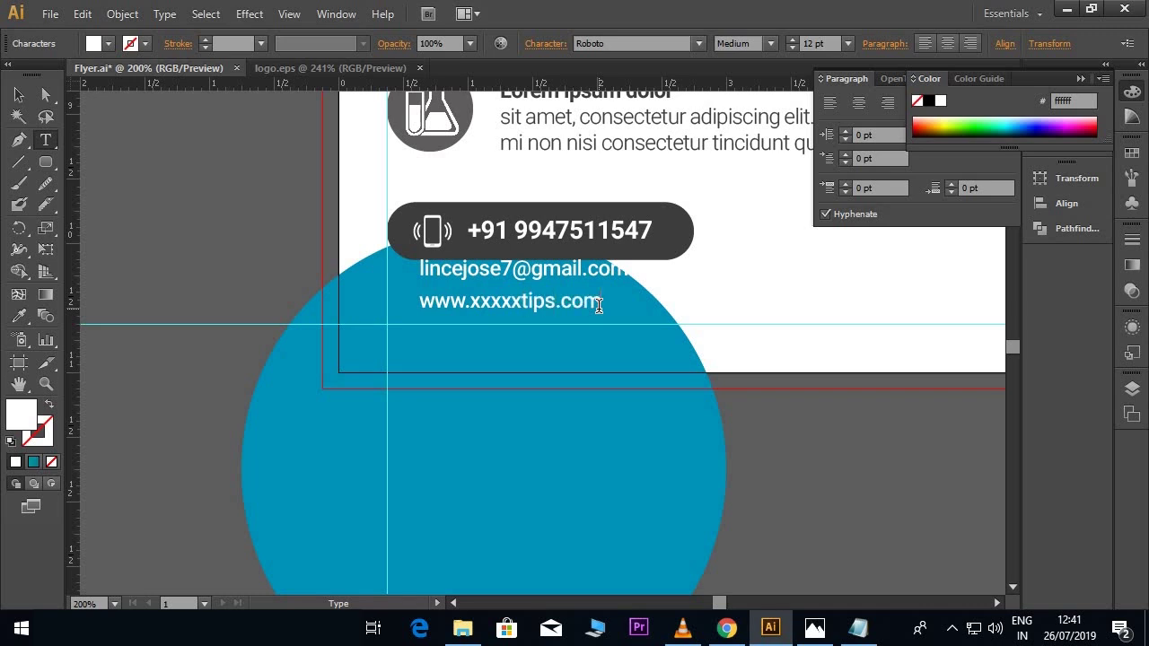
left_click(15, 99)
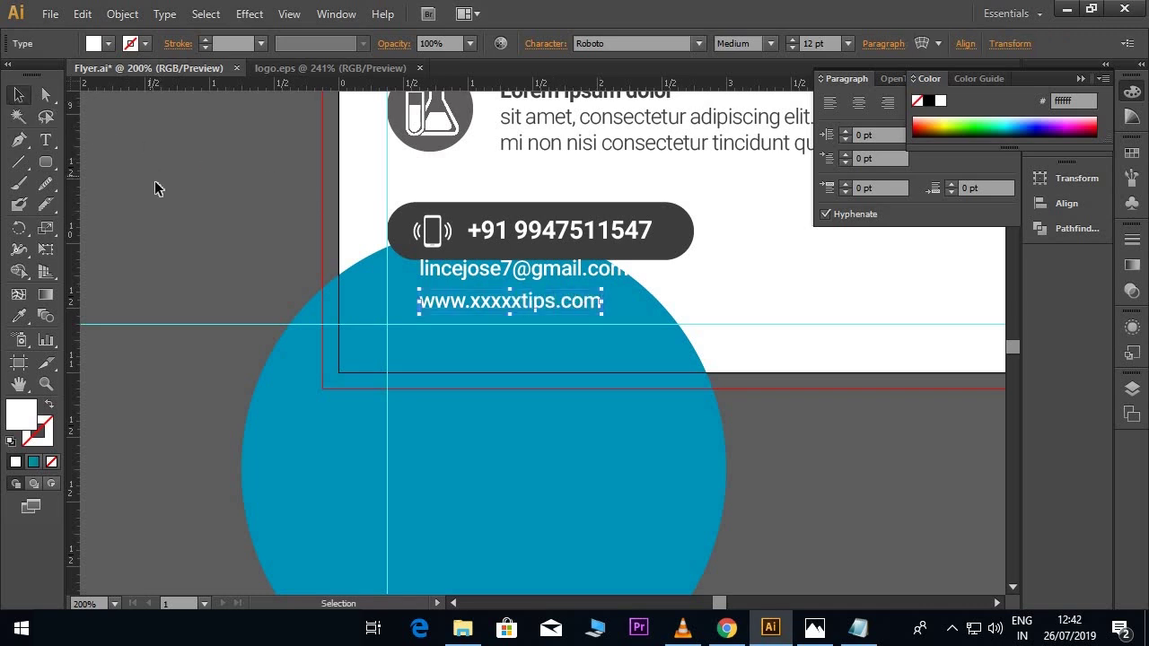
left_click(155, 180)
Step: Place the email icon.eps file into the flyer
left_click(51, 16)
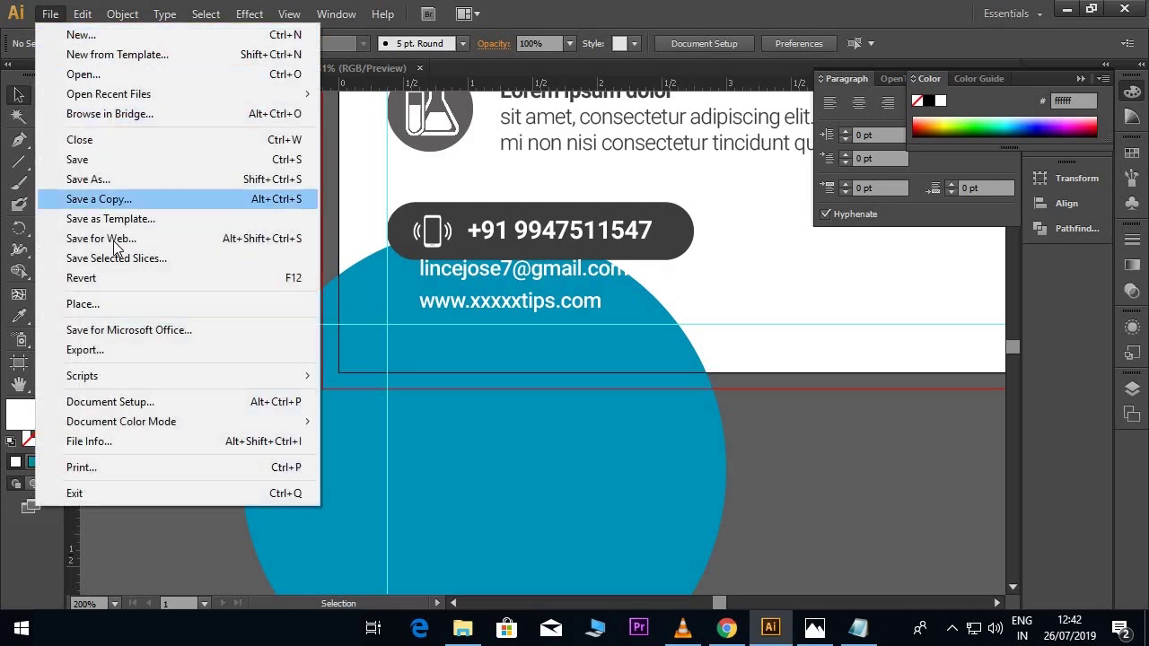
left_click(105, 304)
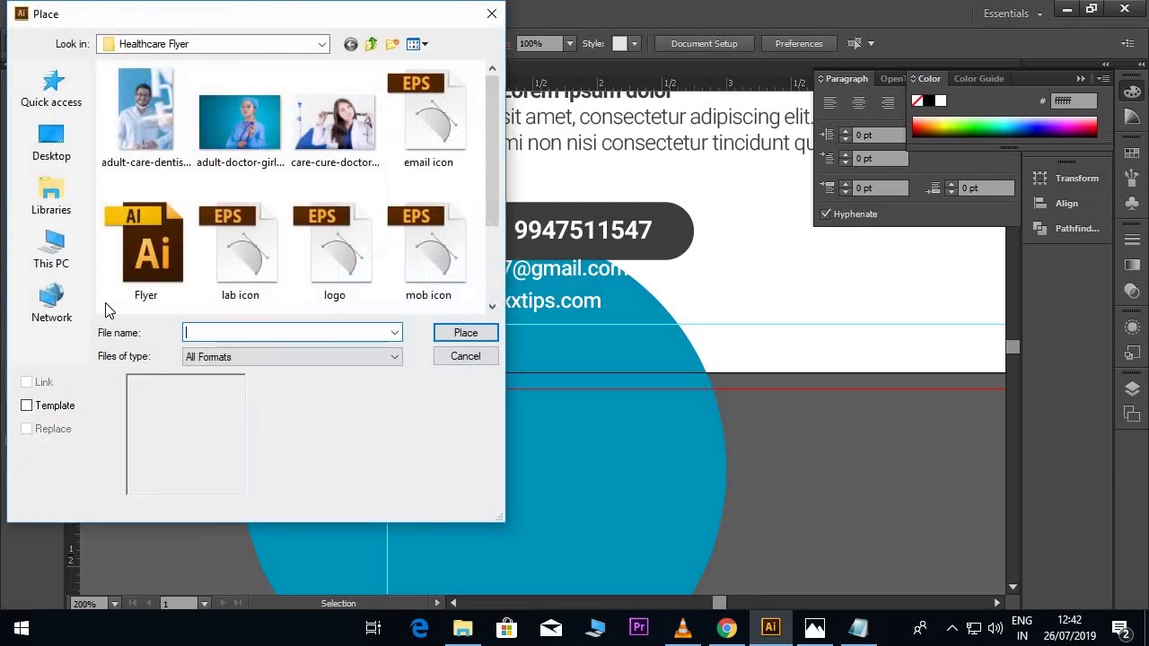
left_click(418, 259)
left_click(434, 166)
left_click(463, 329)
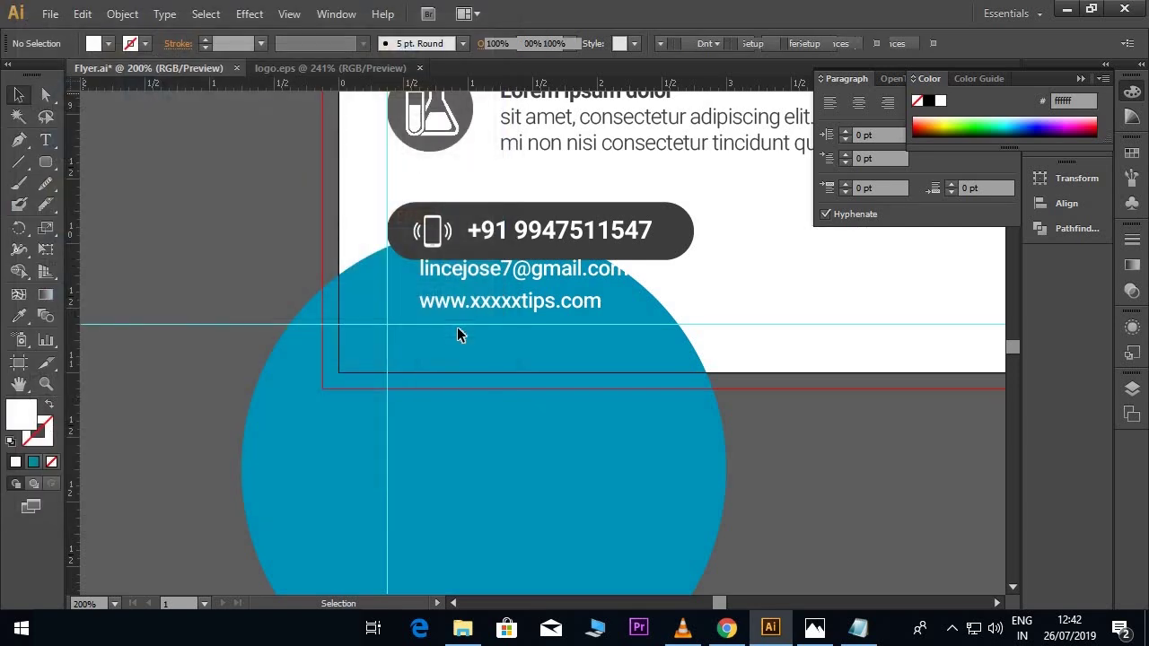
left_click(449, 251, "shift")
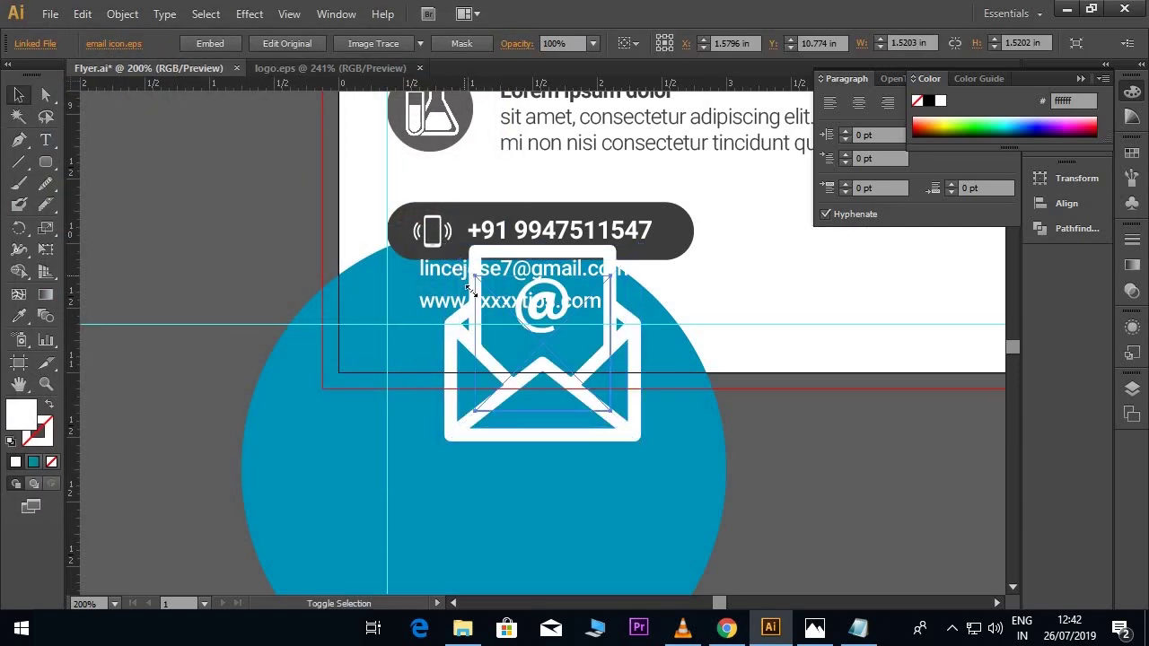
Step: Scale the envelope icon to 0.25 in and set it left of the email line
left_click_drag(501, 332, 556, 355)
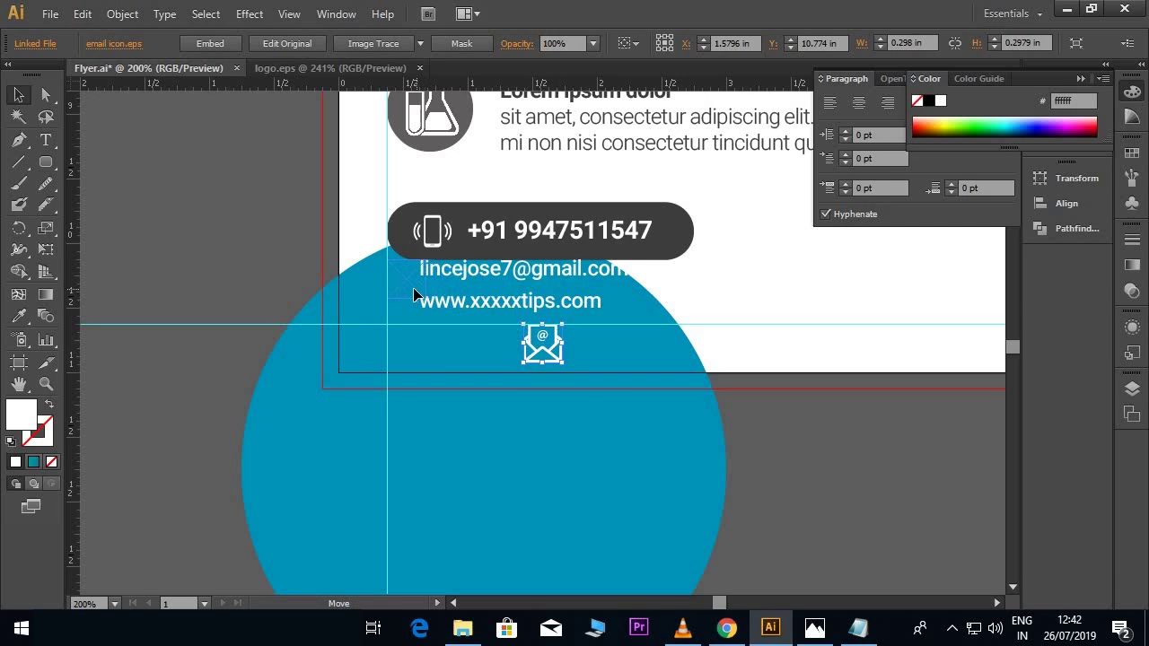
left_click_drag(414, 294, 405, 294)
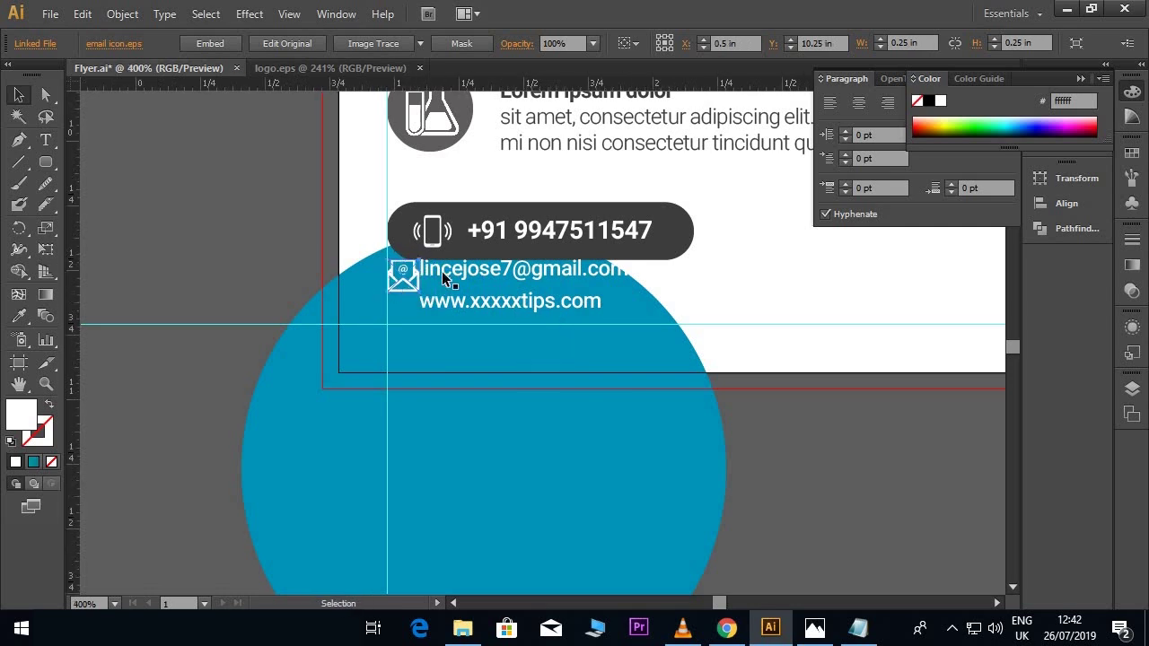
key("ctrl+=")
mouse_move(293, 247)
left_mouse_down()
mouse_move(390, 309)
mouse_move(375, 301)
left_mouse_up()
left_click(377, 300)
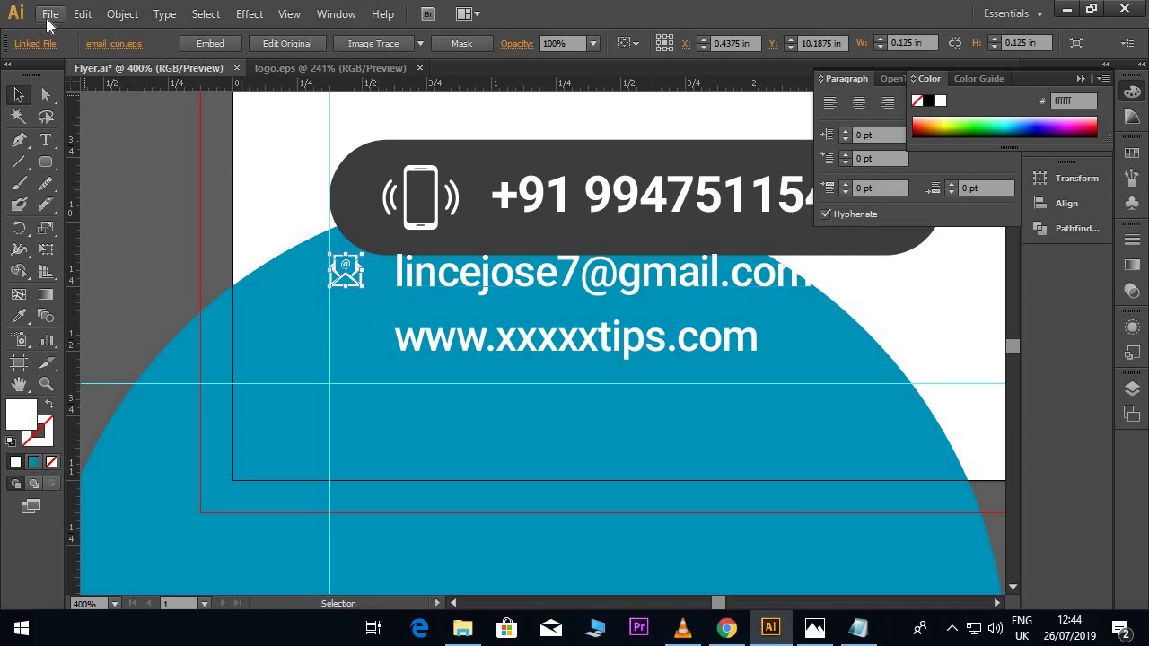
Step: Place the web icon.eps globe file onto the flyer
left_click(46, 18)
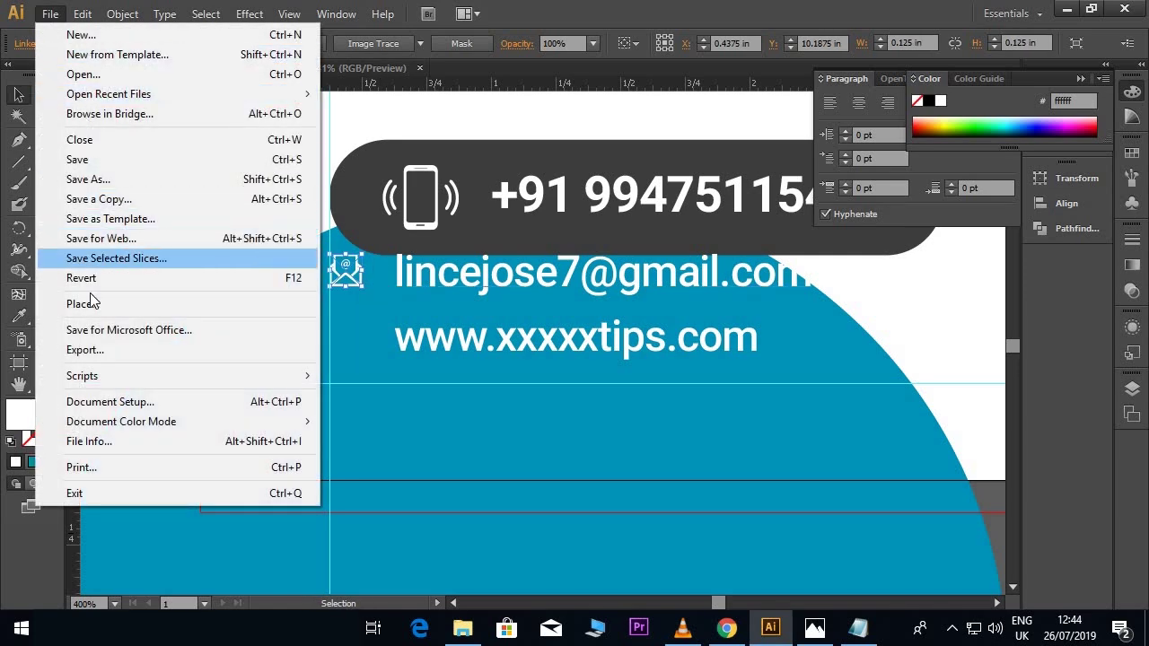
left_click(90, 305)
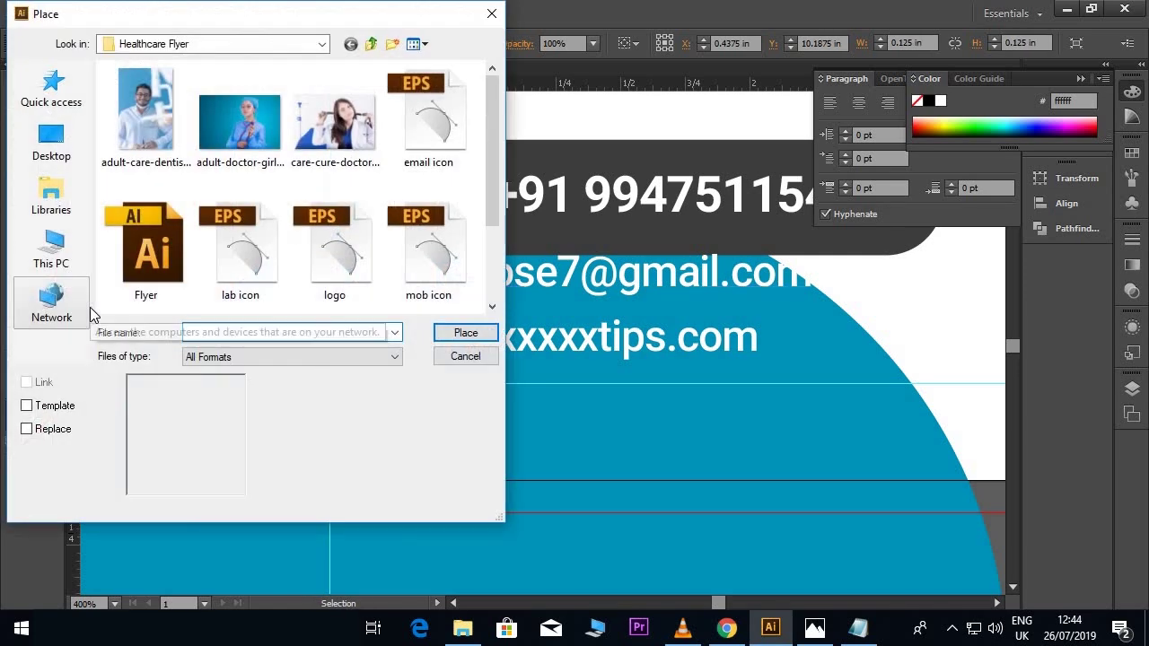
left_click(421, 279)
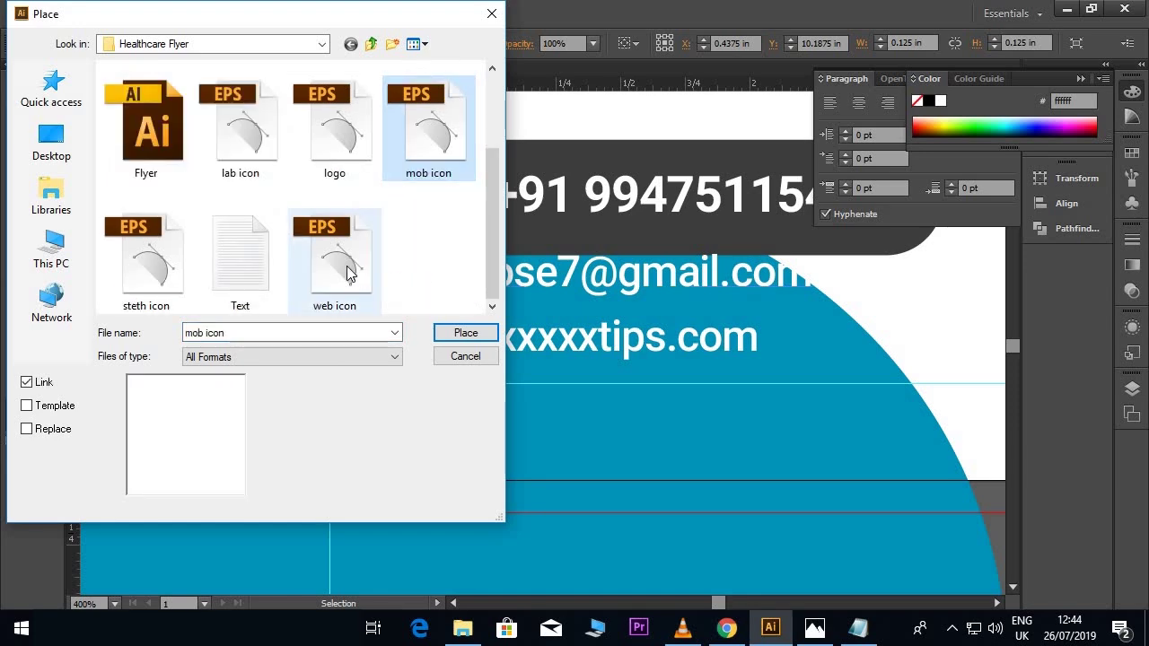
double_click(347, 269)
left_click(346, 269)
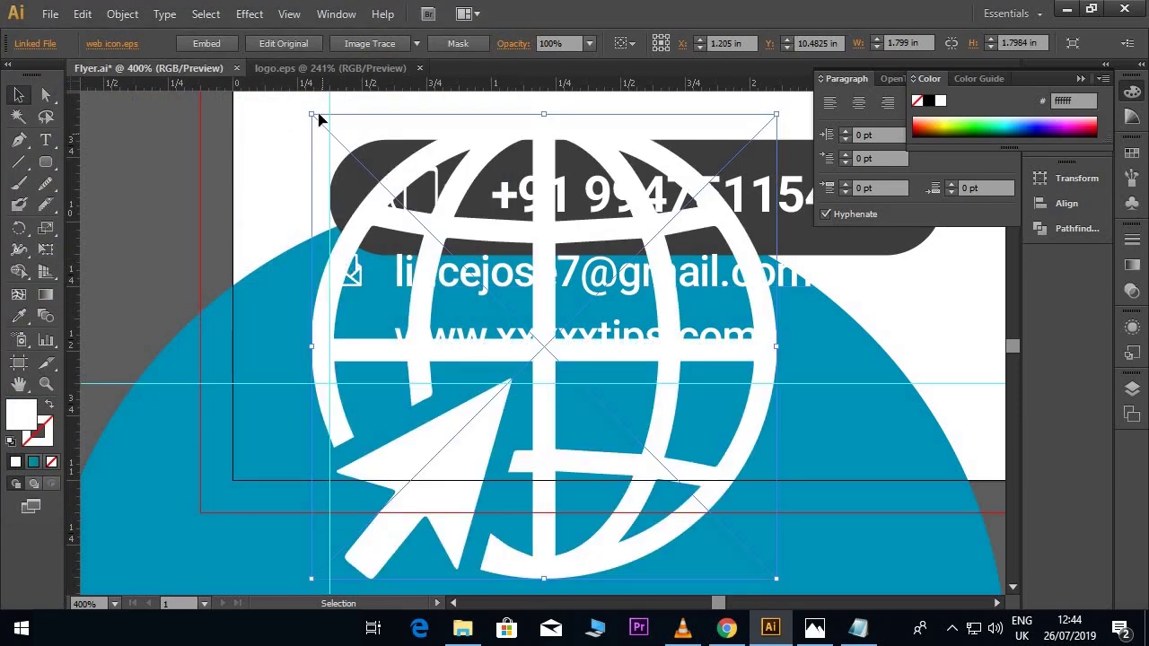
mouse_move(309, 115)
left_mouse_down()
mouse_move(641, 510)
mouse_move(651, 543)
left_mouse_up()
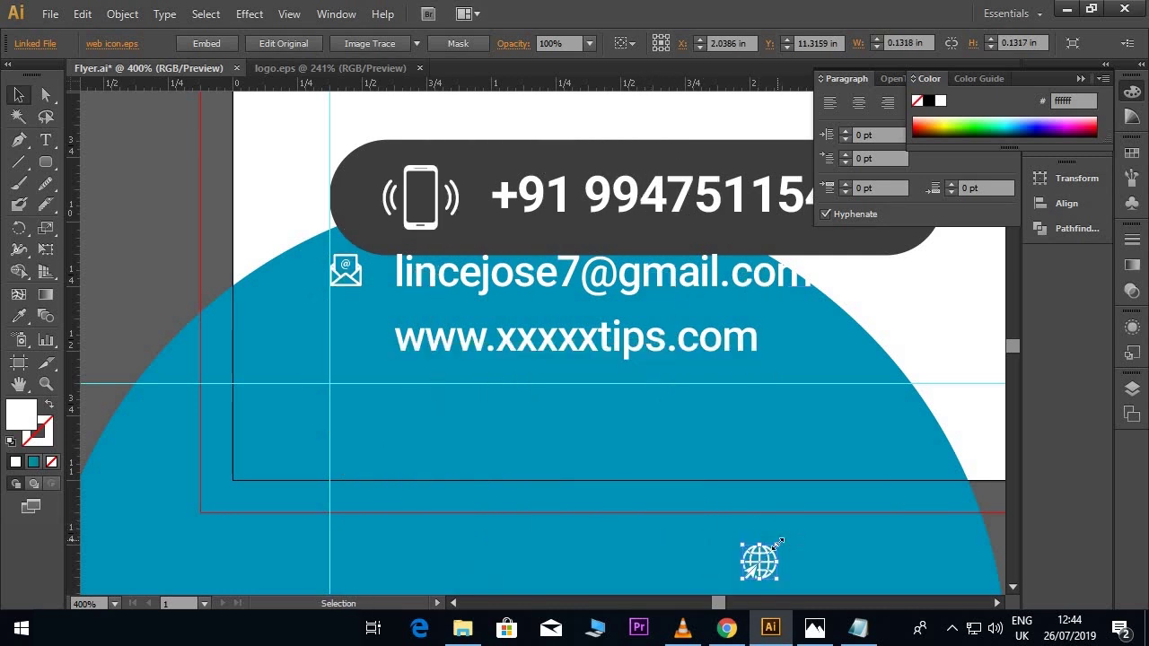
mouse_move(767, 563)
left_mouse_down()
mouse_move(385, 351)
mouse_move(368, 325)
left_mouse_up()
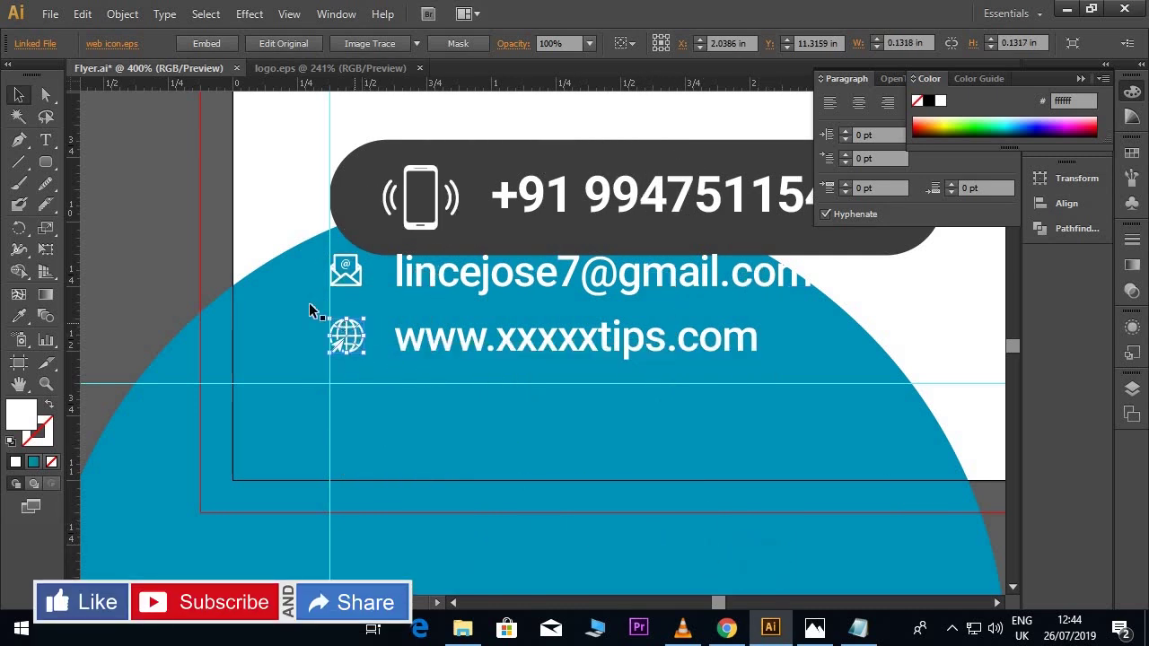
left_click(170, 232)
Step: Select the phone icon, number and pill background together and nudge them upward
scroll(172, 232, "up", 1)
scroll(172, 232, "up", 2)
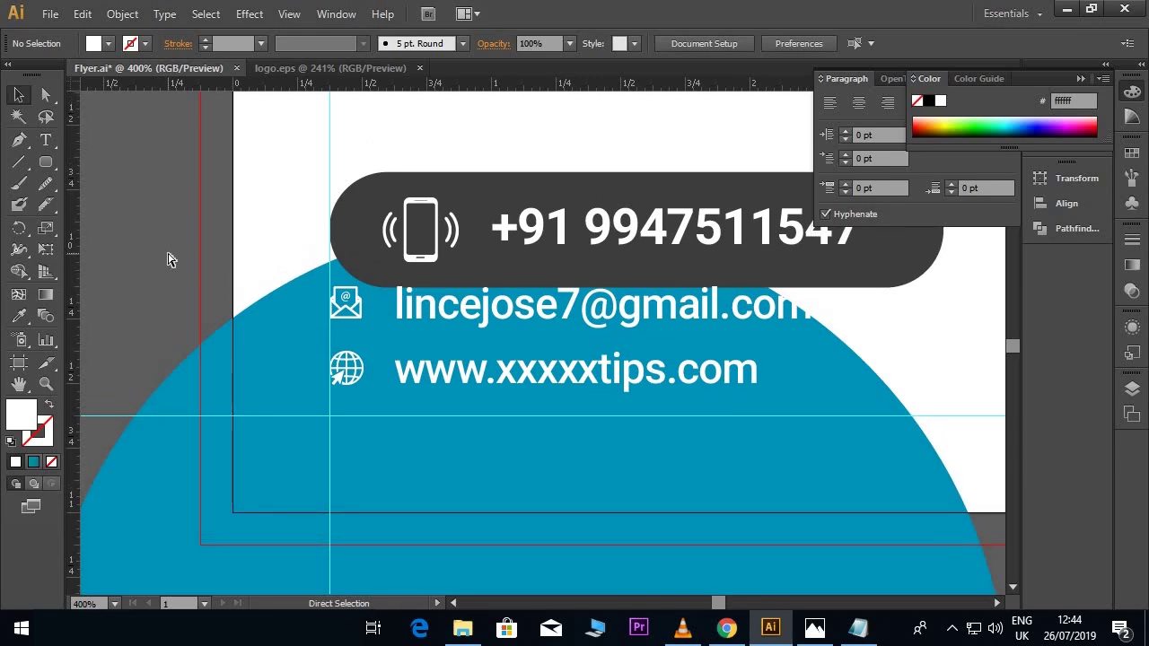
key("ctrl+minus")
left_click_drag(466, 365, 446, 407)
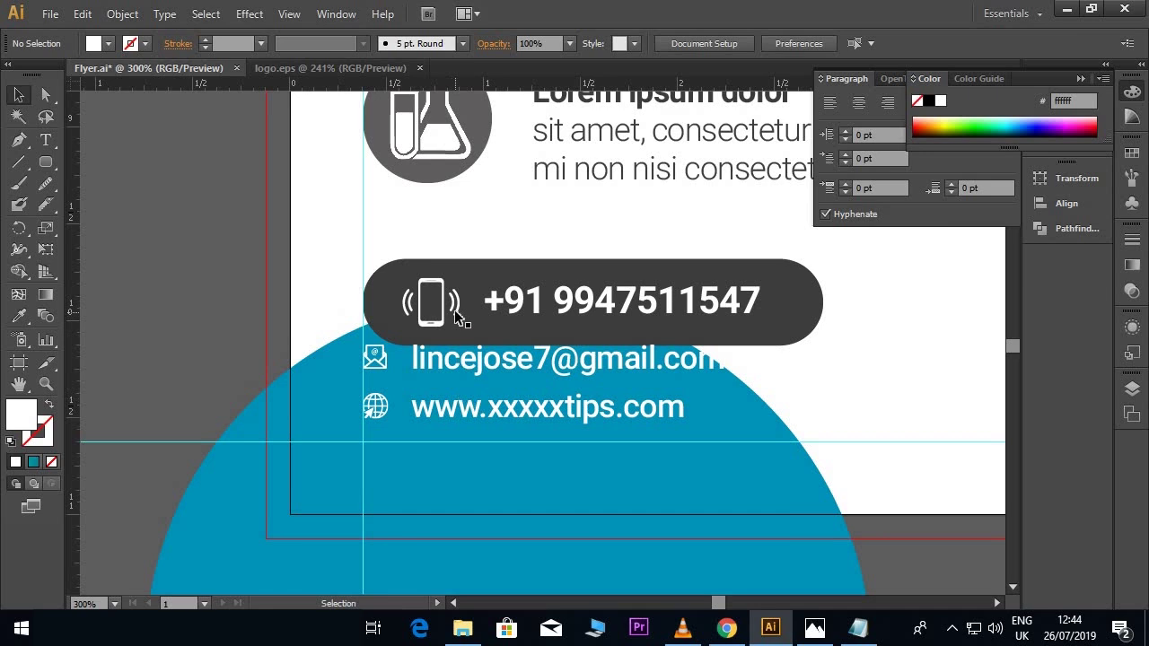
left_click(456, 314)
left_click(537, 305, "shift")
left_click(489, 264, "shift")
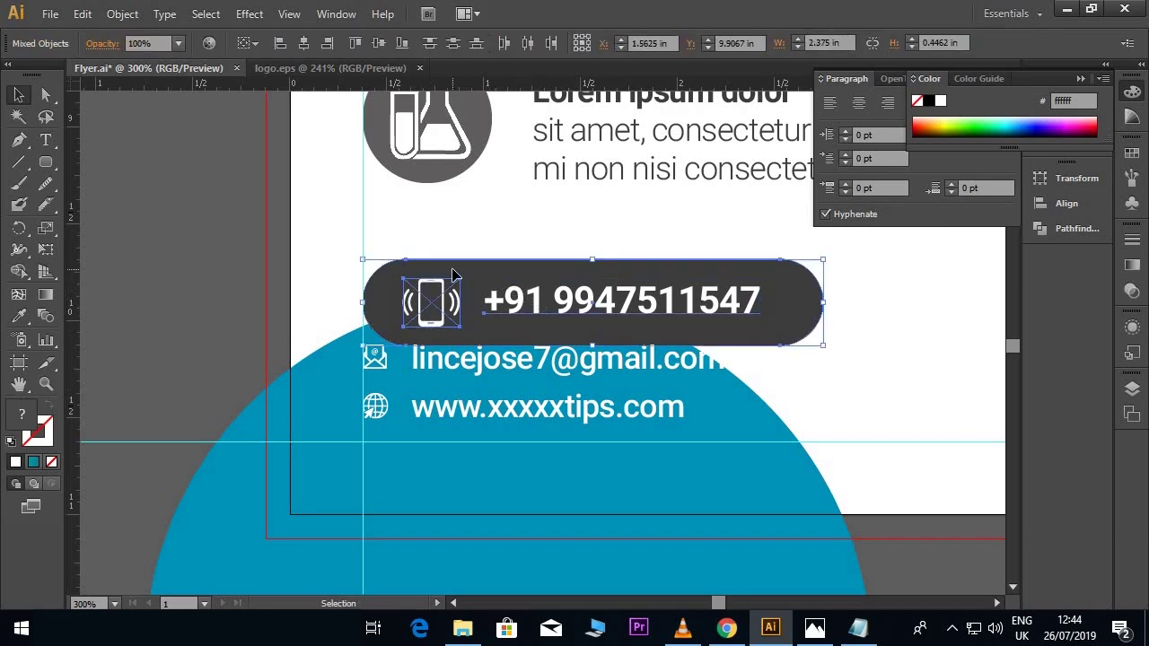
left_click_drag(456, 300, 454, 275)
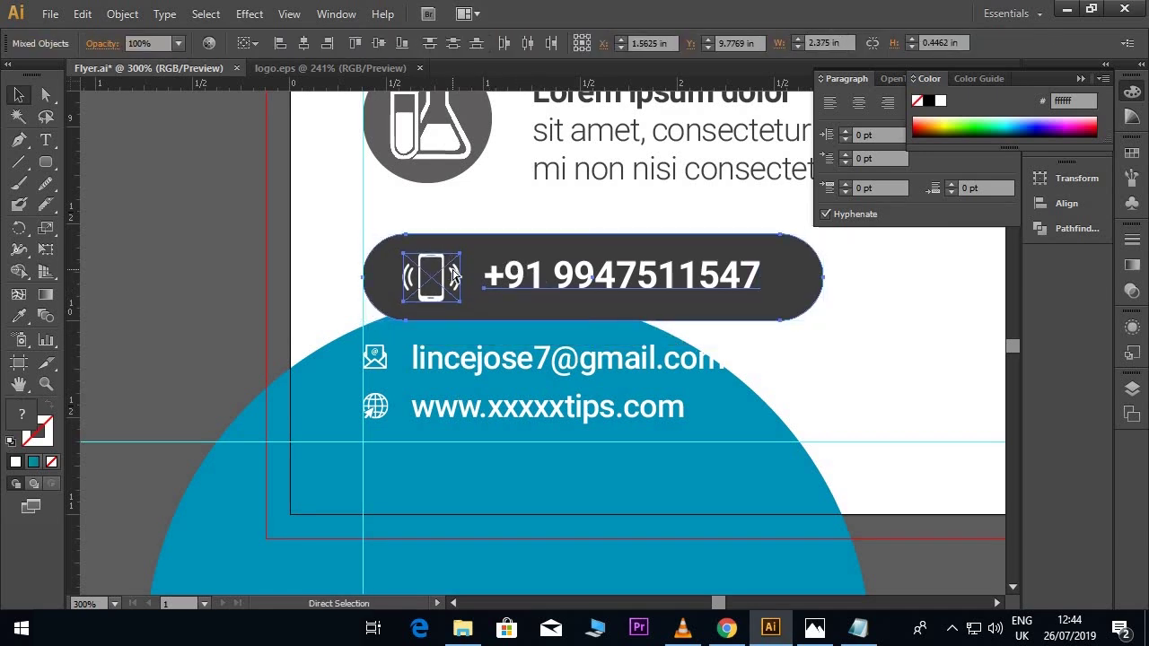
key("ctrl+minus")
left_click(332, 297)
scroll(595, 385, "right", 5)
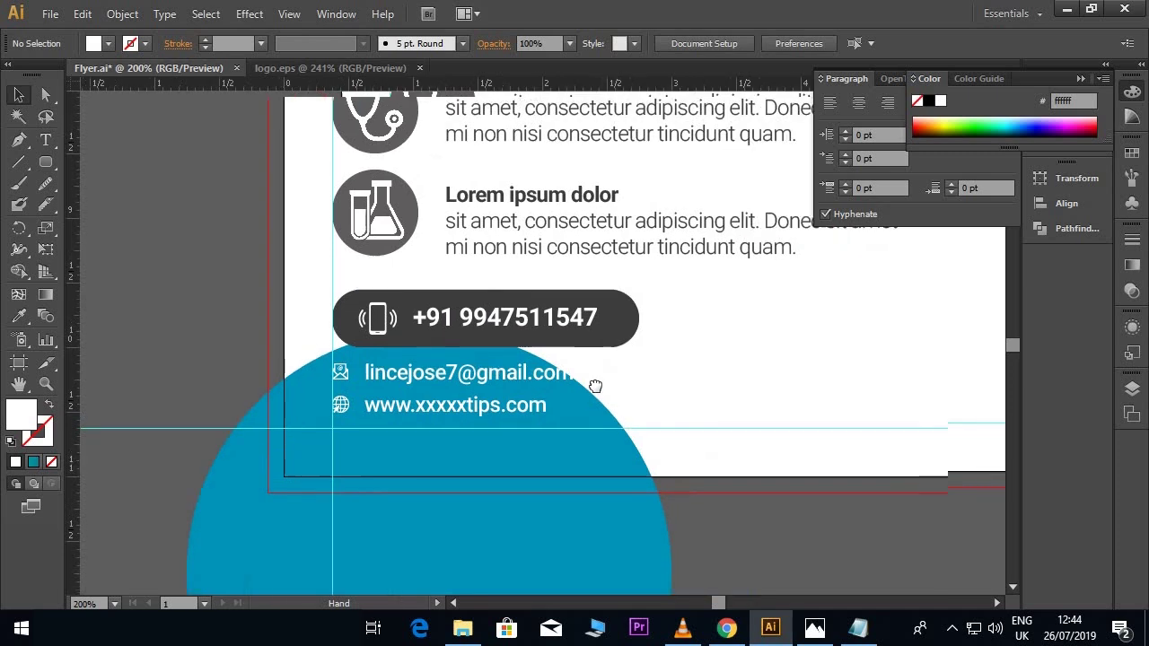
Step: Select the bottom-left blue circle and scale it up
left_click(559, 461)
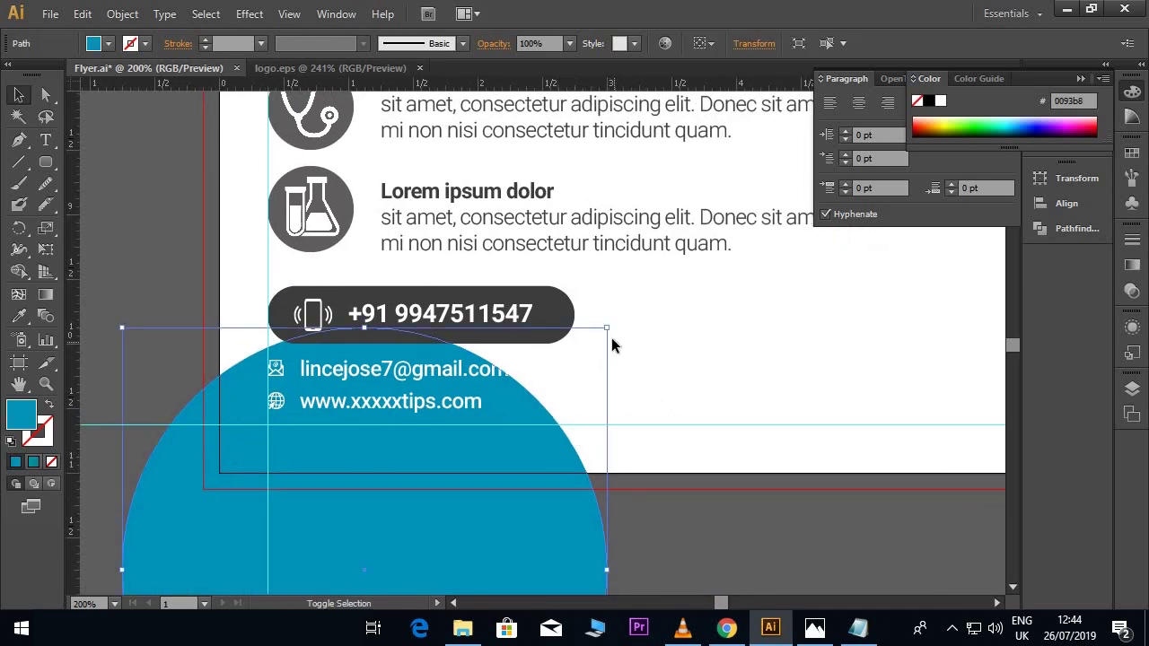
left_click_drag(607, 330, 637, 315)
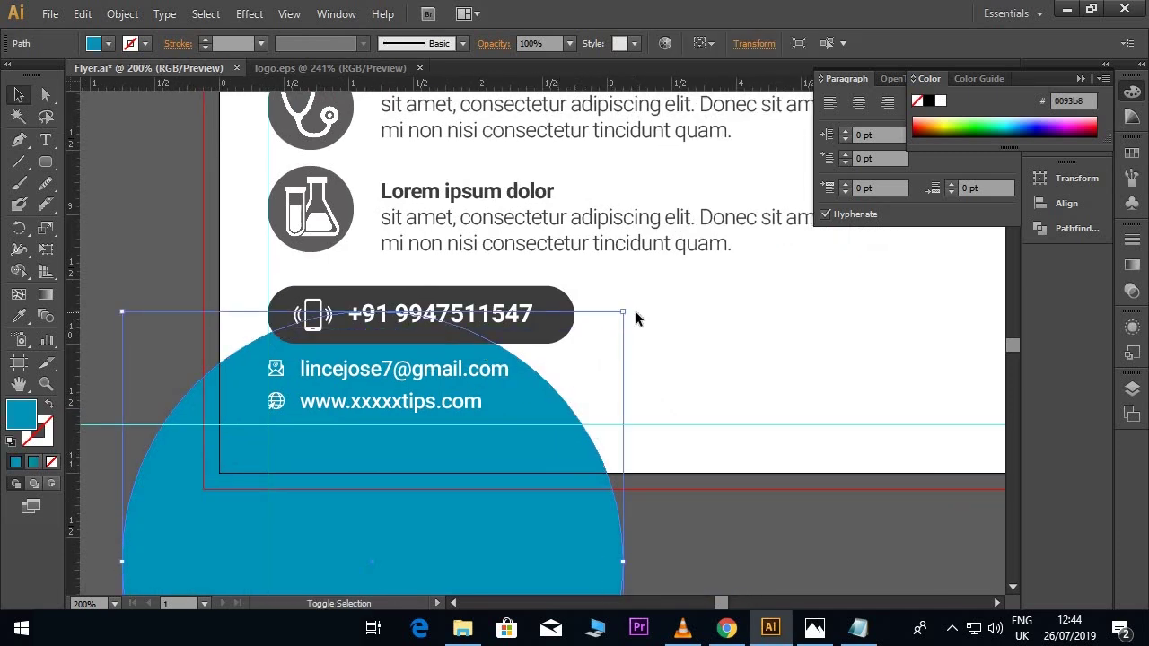
key("ctrl+1")
Step: Knife-cut the circle along the artboard edge and delete the pieces below and left of it
left_click(46, 204)
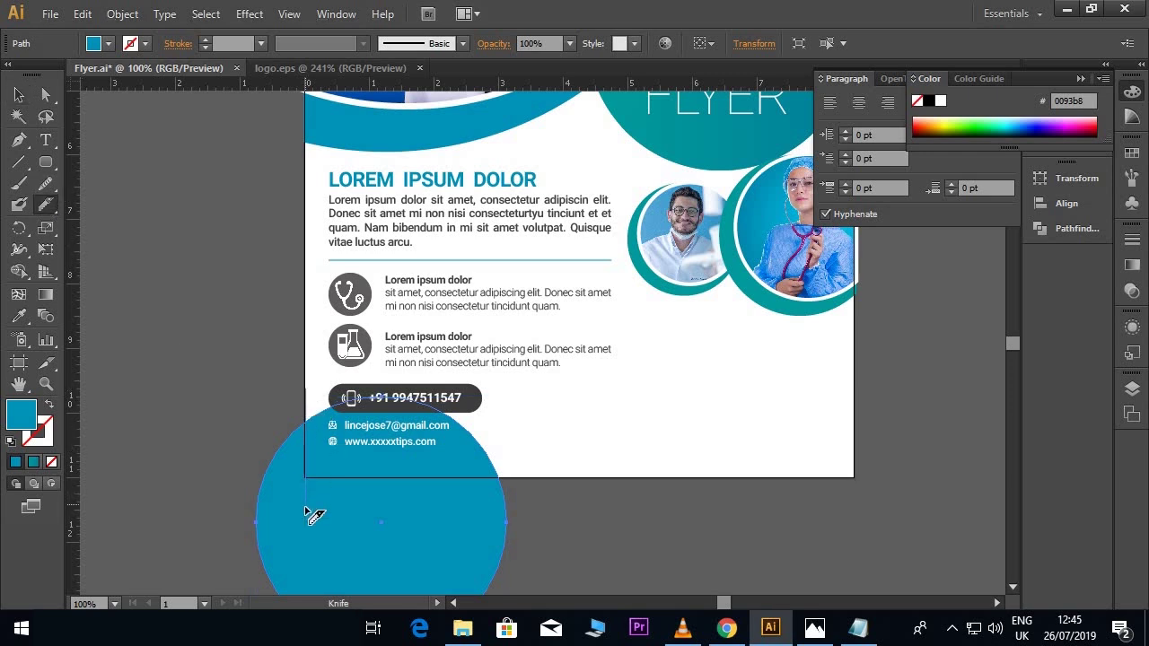
left_click_drag(460, 485, 262, 492)
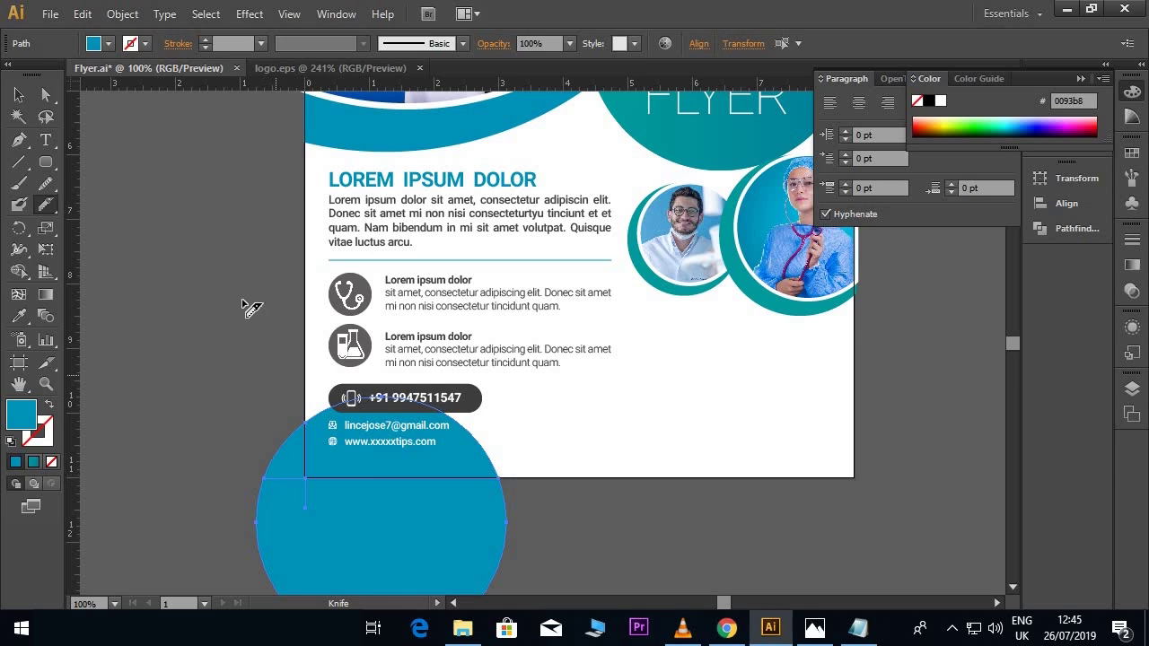
left_click(19, 94)
left_click(134, 234)
left_click(377, 522)
key("Delete")
left_click(298, 476)
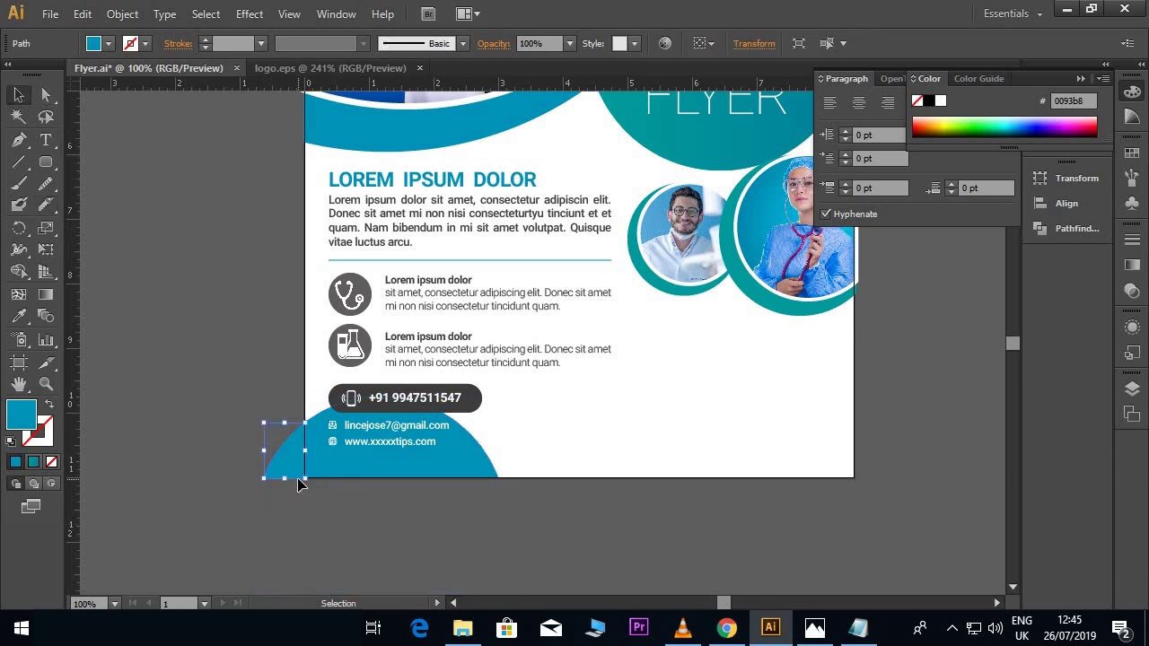
key("Delete")
Step: Draw a large ellipse with the Ellipse tool and move it over the flyer's bottom-right corner
left_click_drag(768, 482, 737, 457)
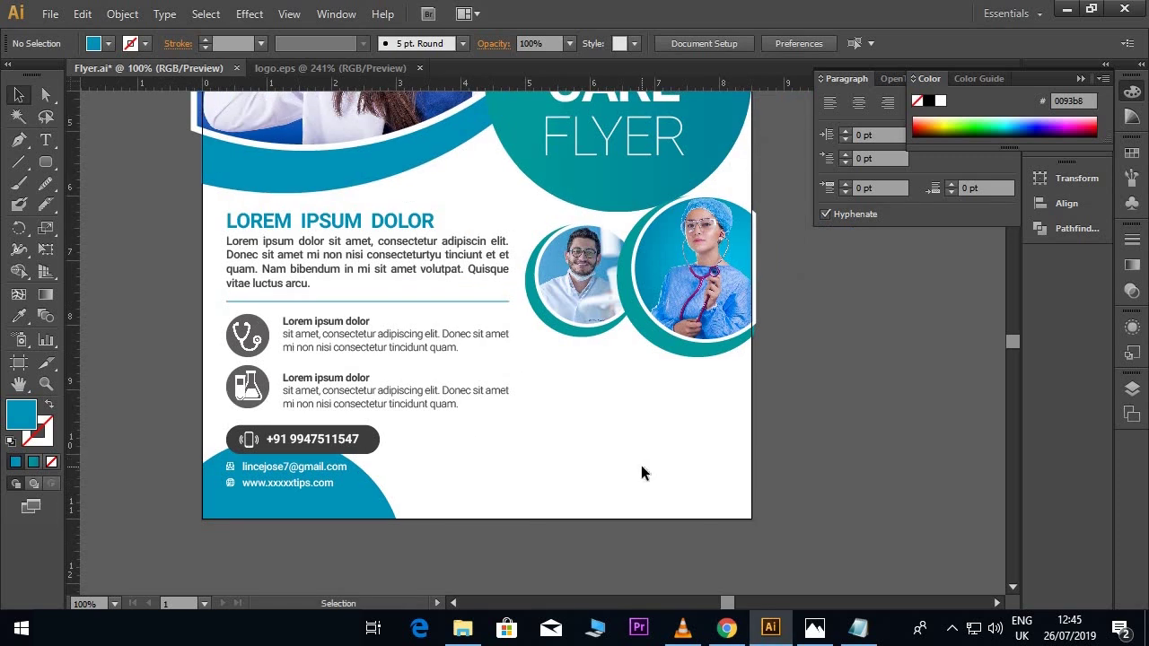
left_click_drag(38, 167, 96, 201)
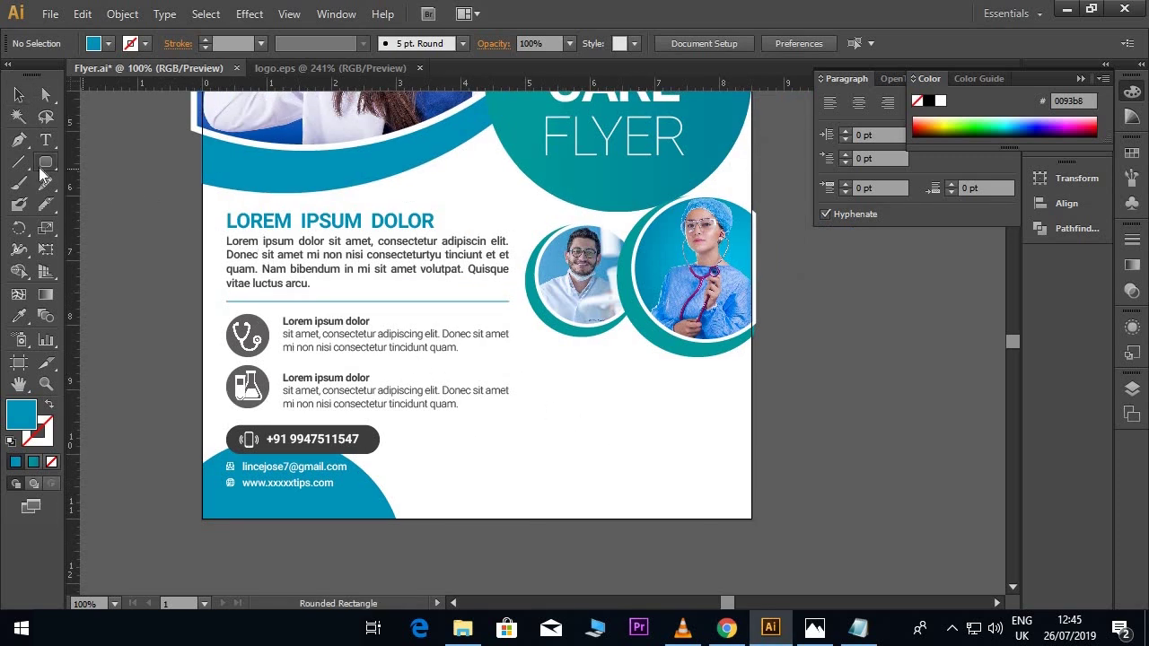
left_click_drag(538, 404, 767, 552)
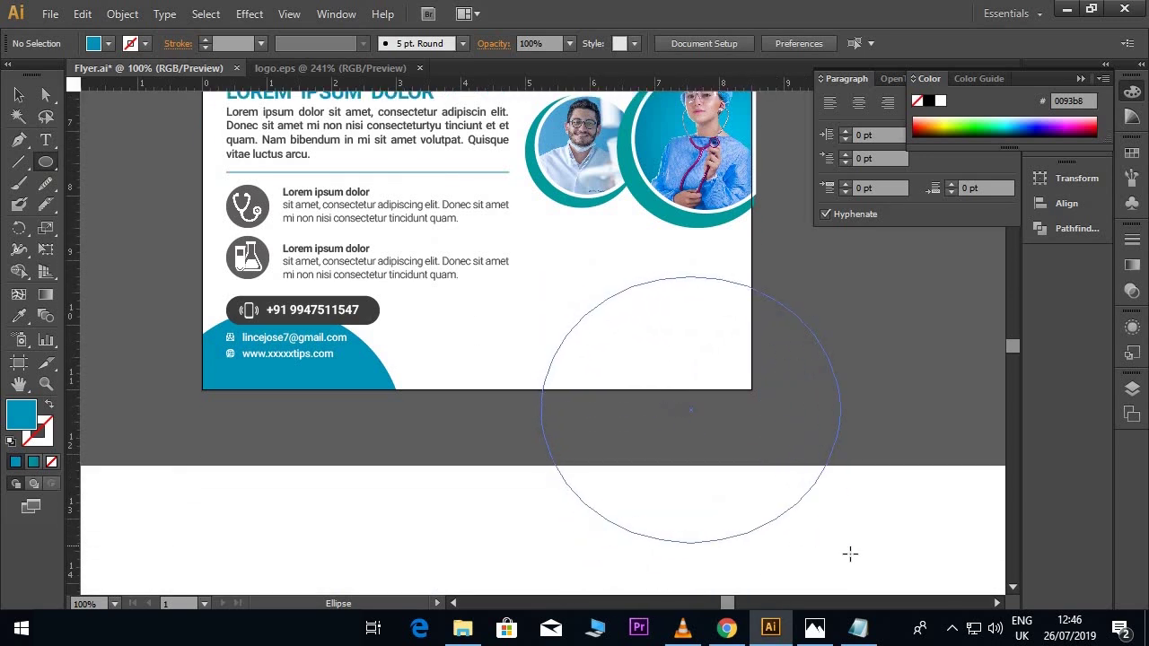
left_click_drag(768, 552, 849, 554)
left_click(19, 94)
left_click_drag(683, 446, 603, 421)
left_click(848, 391)
scroll(863, 391, "up", 2)
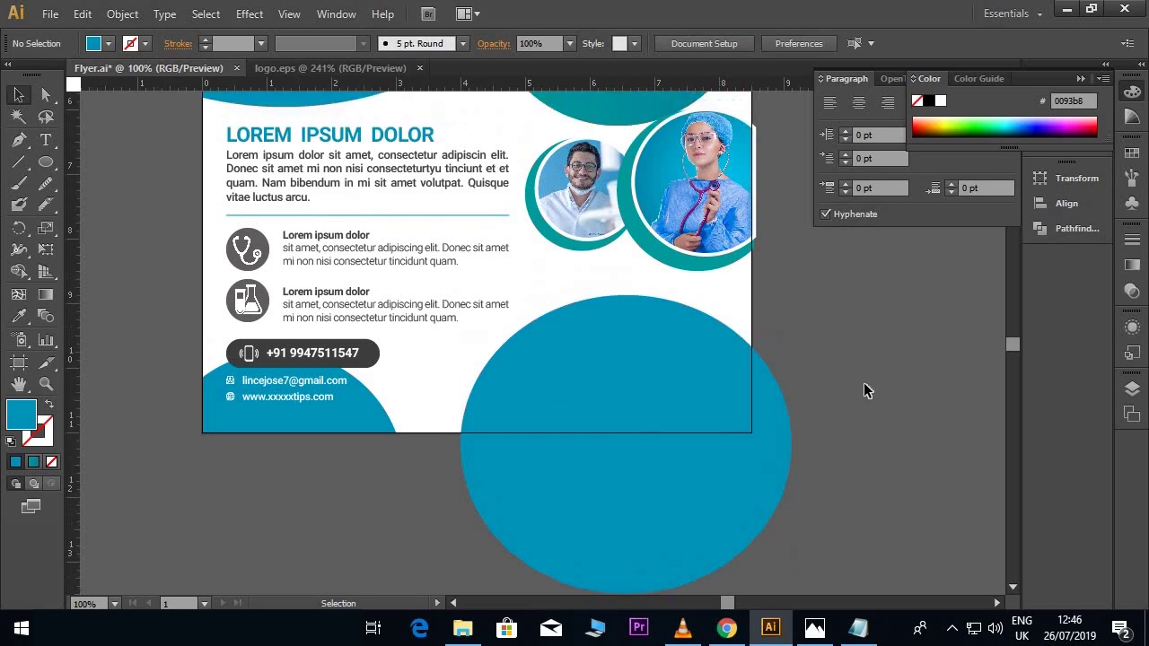
scroll(864, 390, "up", 2)
Step: Copy the LOREM IPSUM DOLOR heading onto the circle as white 18 pt text
left_click_drag(418, 200, 652, 433)
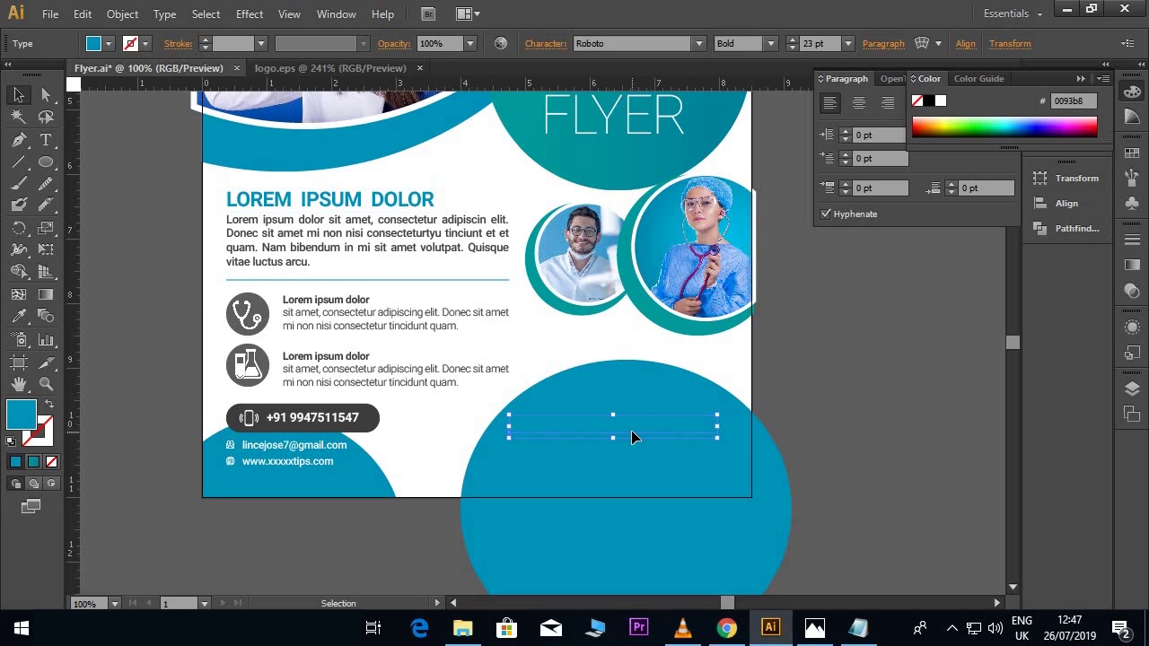
left_click(940, 100)
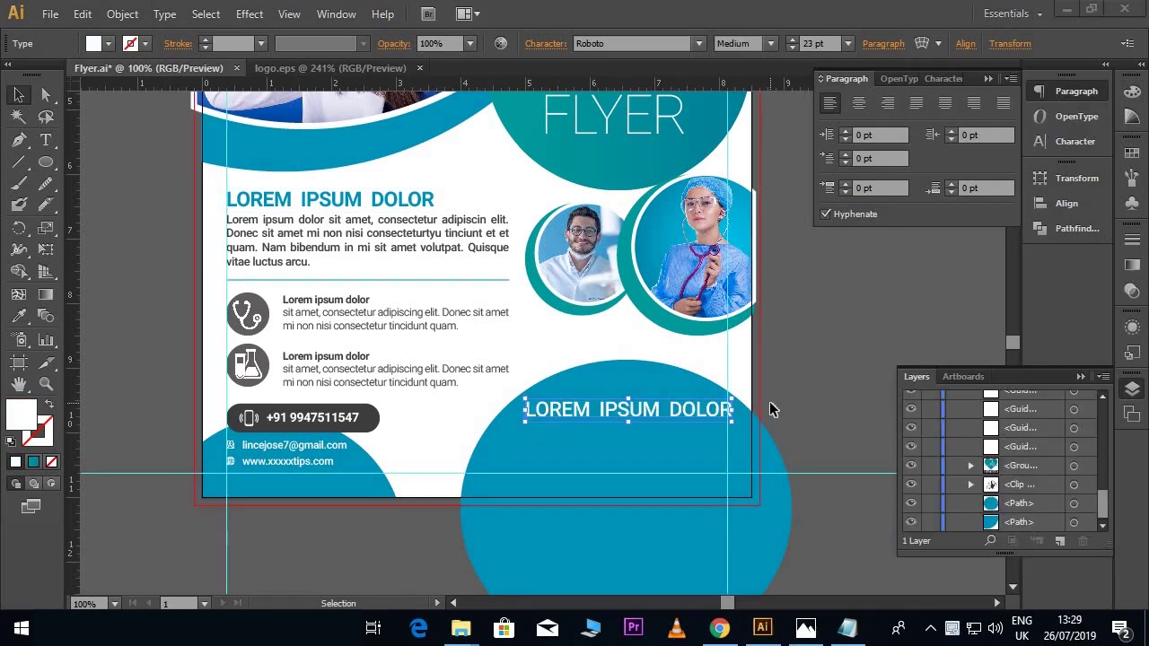
left_click(829, 43)
type("18")
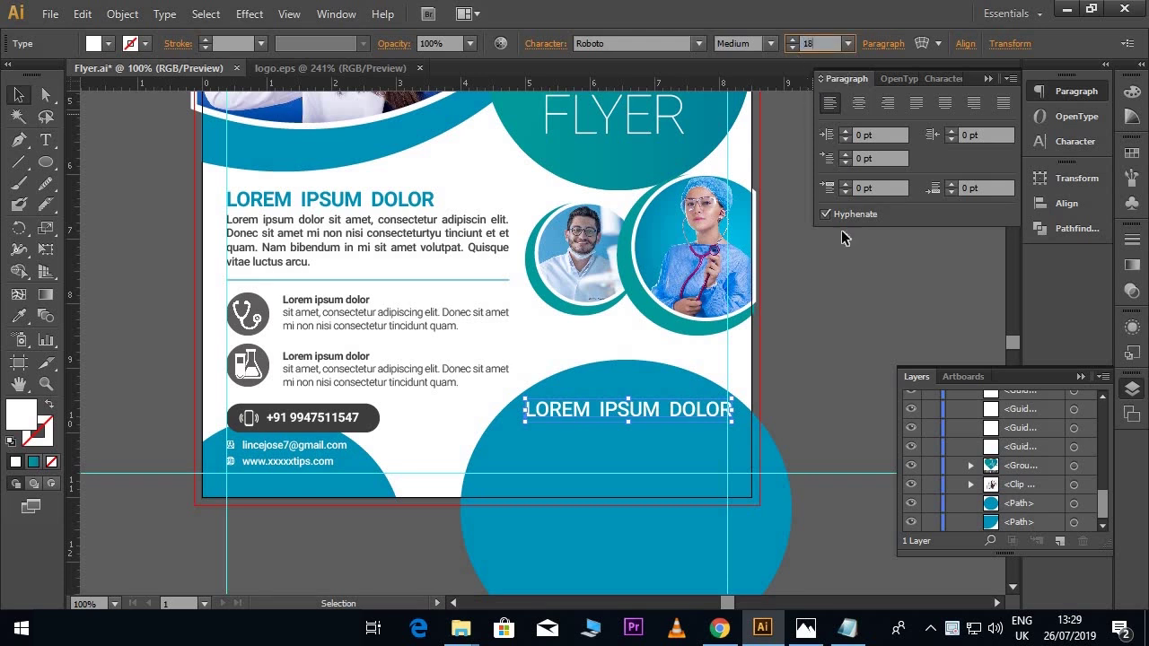
key("Return")
left_click_drag(662, 419, 672, 409)
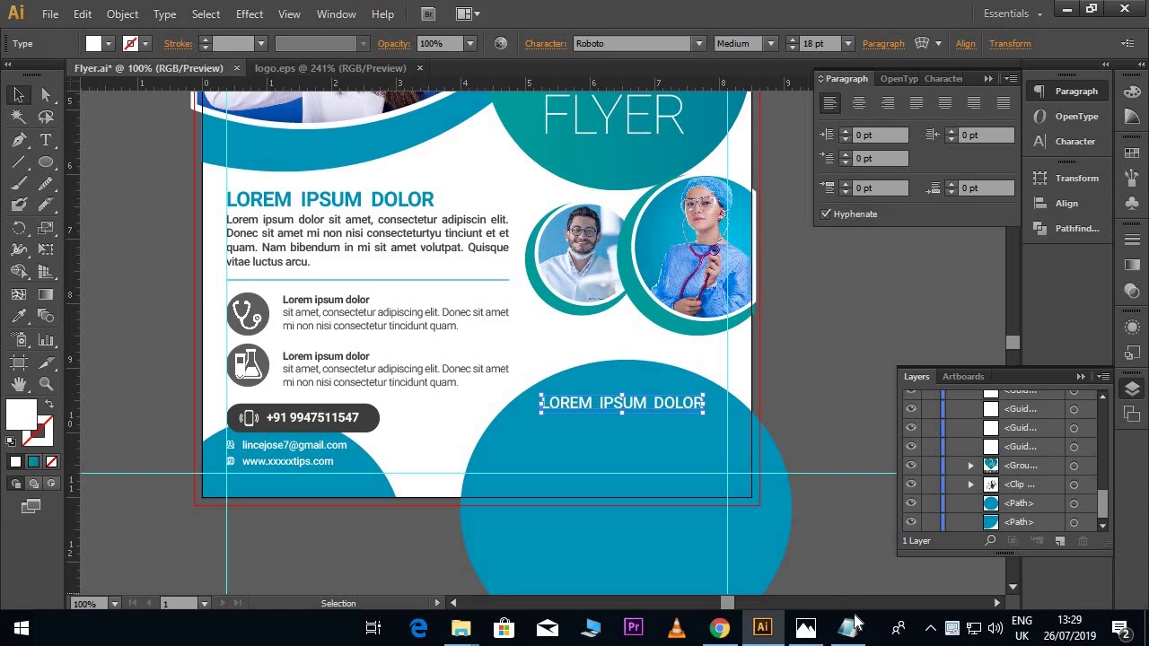
Step: Check the notes holding the flyer text, then draw a text box below the heading
left_click(848, 629)
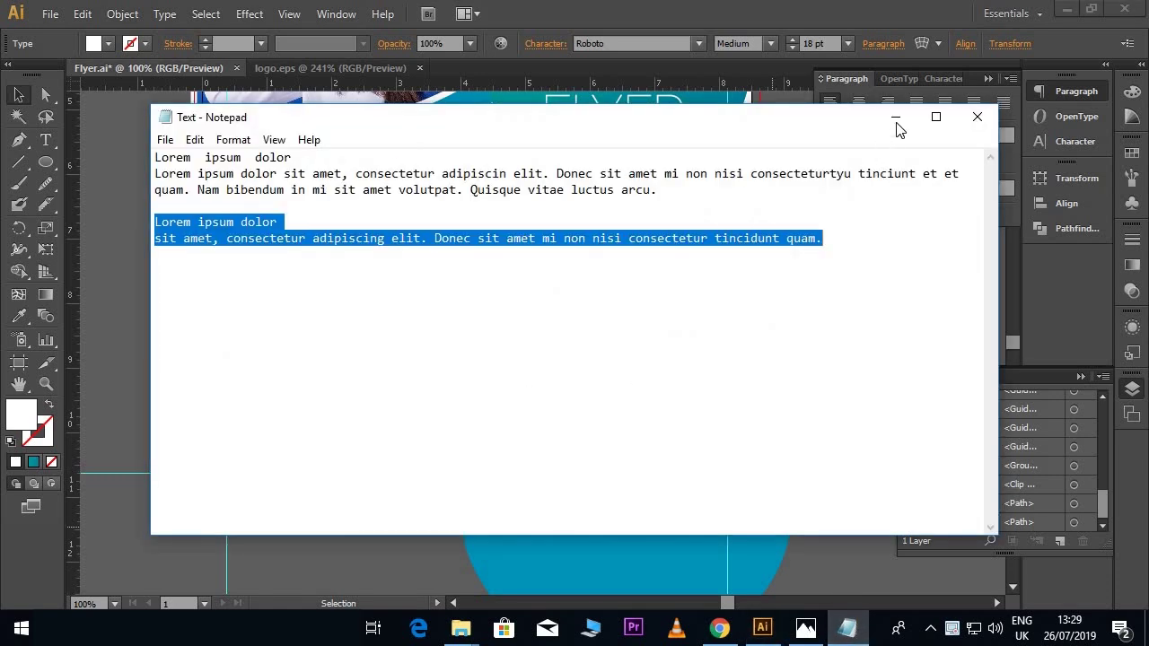
left_click(896, 120)
left_click(45, 140)
left_click_drag(428, 424, 639, 471)
Step: Paste the body text and set it to Roboto Thin at 13 pt
type("LOREM IPSUM DOLOR")
key("ctrl+a")
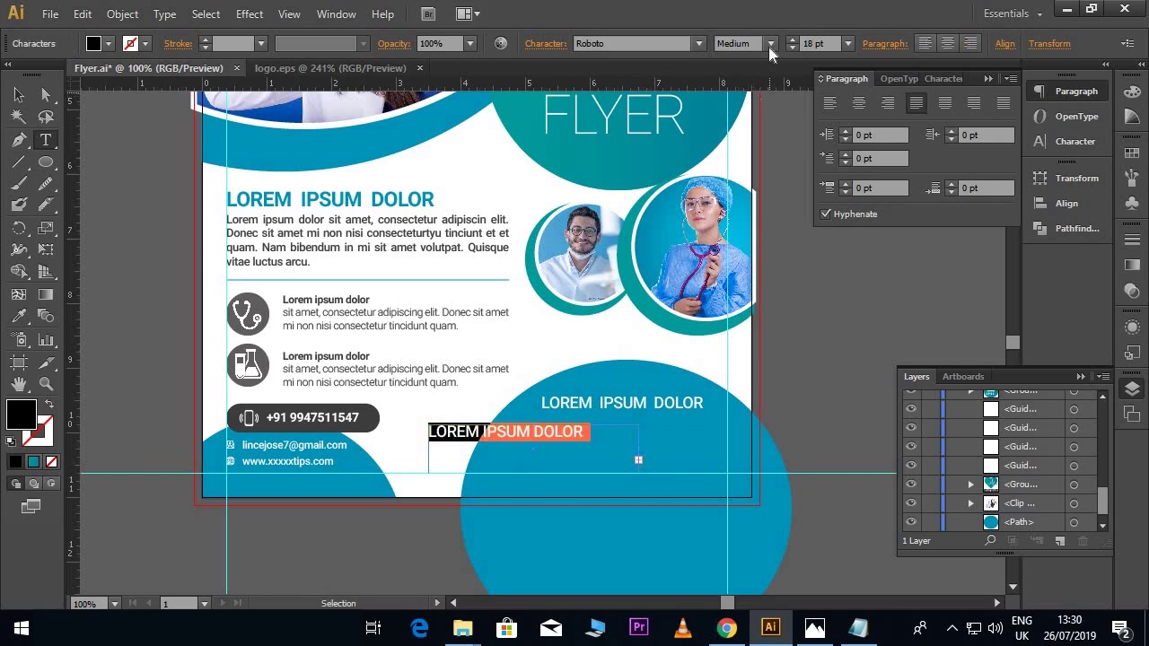
left_click(768, 45)
left_click(765, 55)
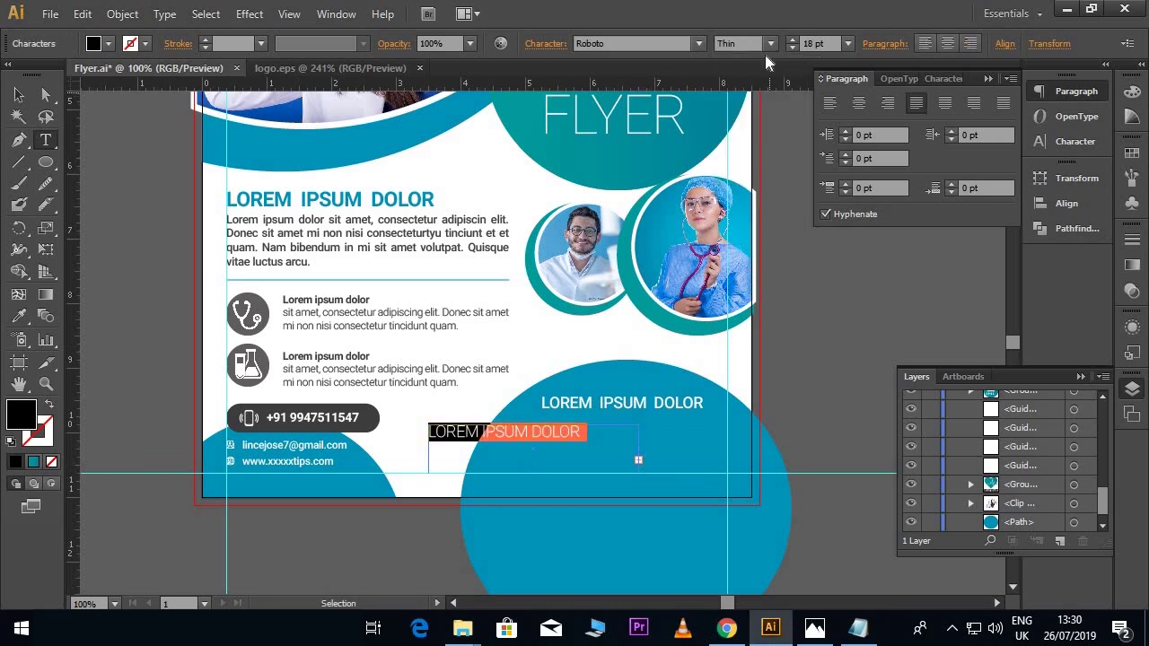
left_click(824, 45)
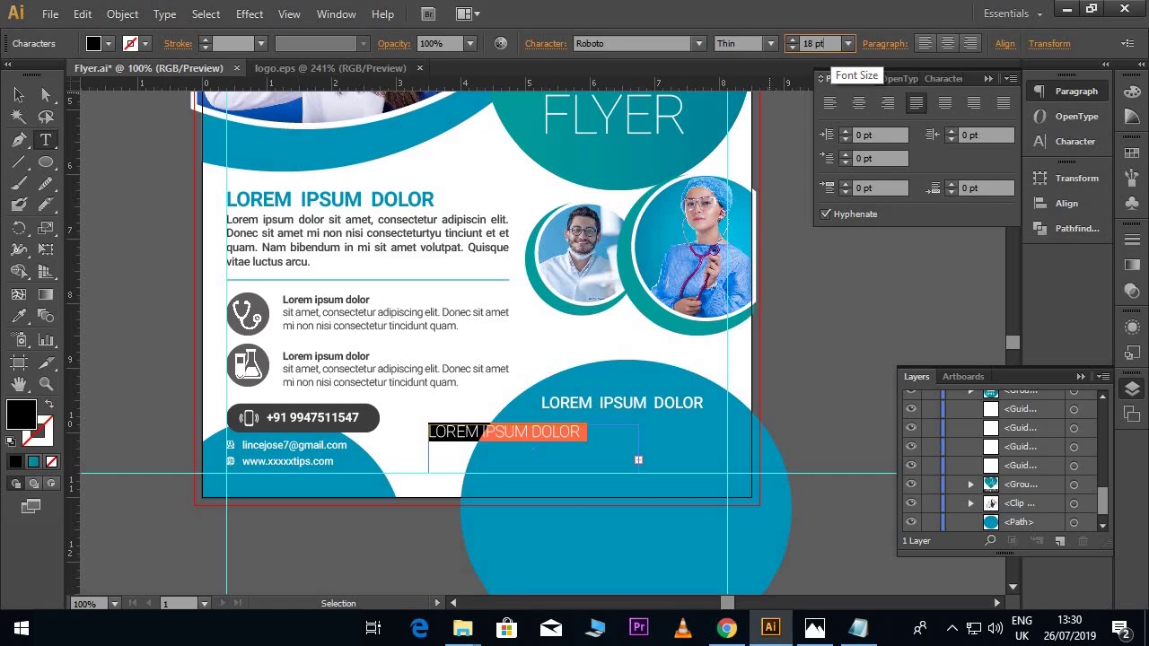
type("13")
key("Return")
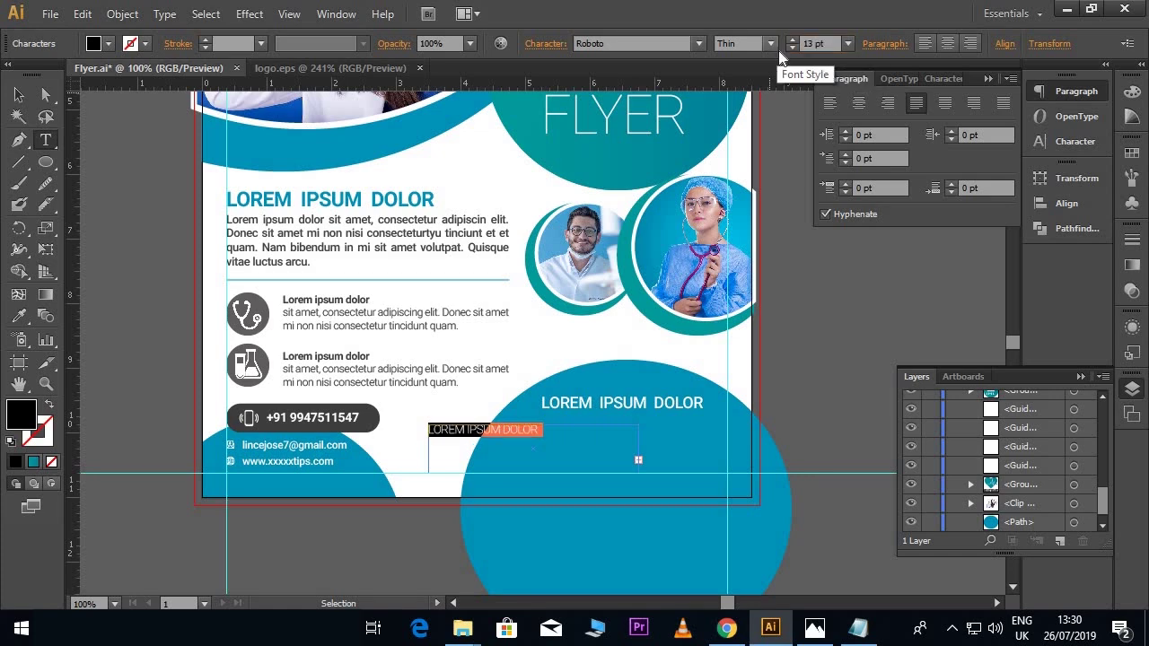
Step: Turn off All Caps and make the body text white
left_click(937, 78)
left_click(1007, 79)
left_click(811, 138)
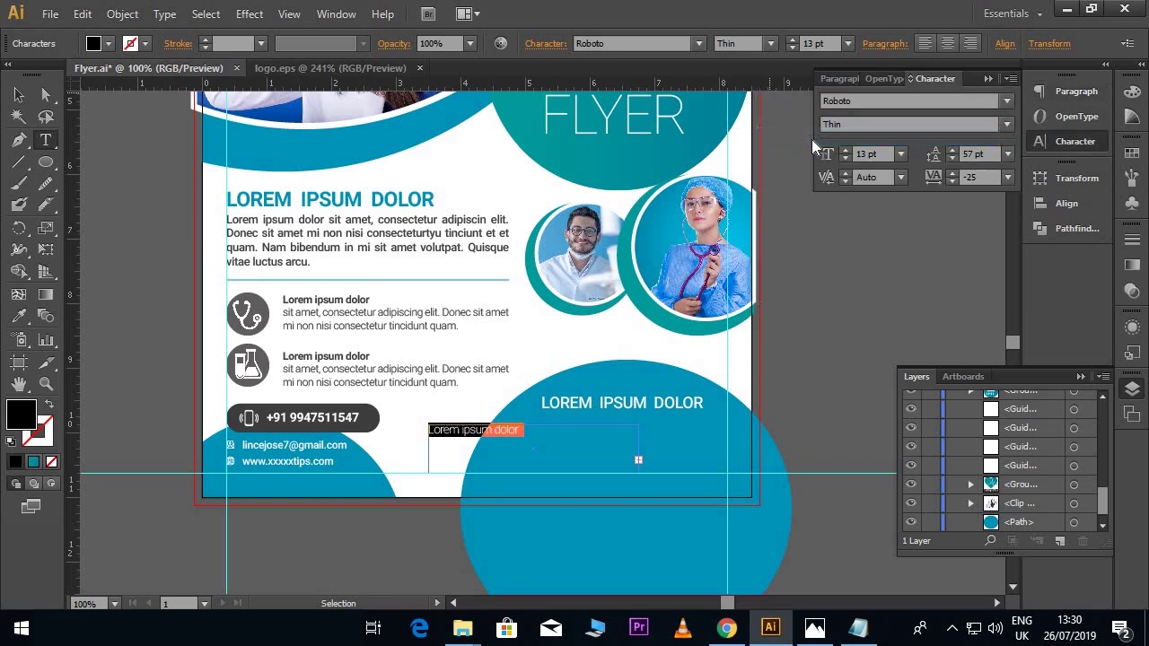
double_click(25, 422)
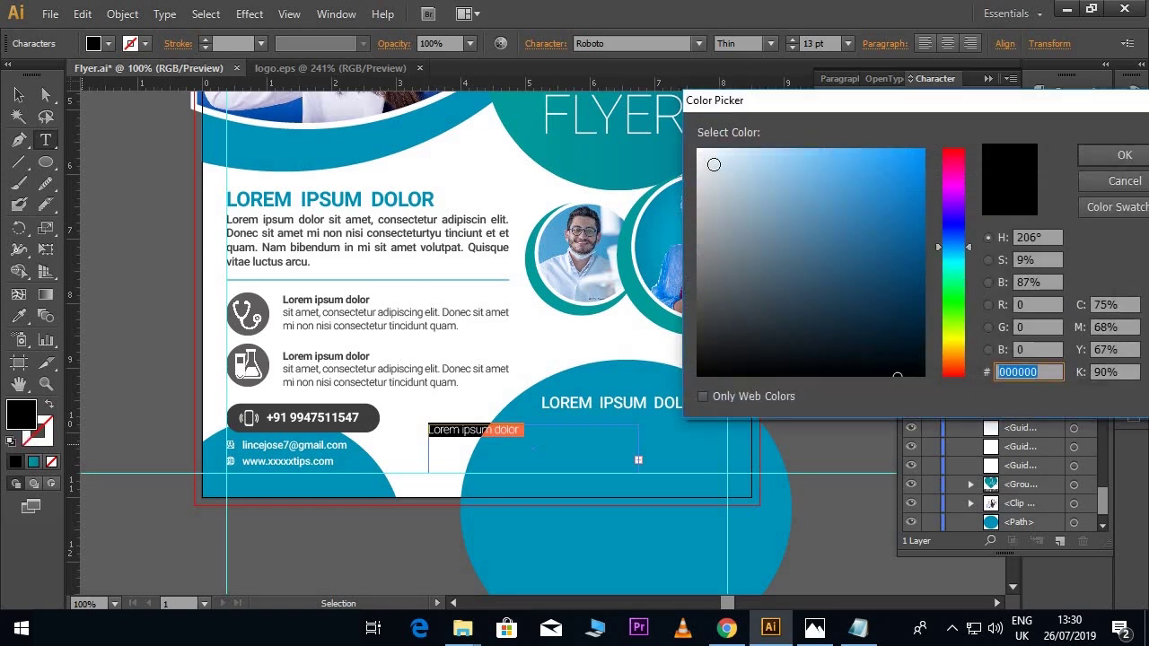
left_click_drag(718, 176, 697, 136)
left_click(1088, 152)
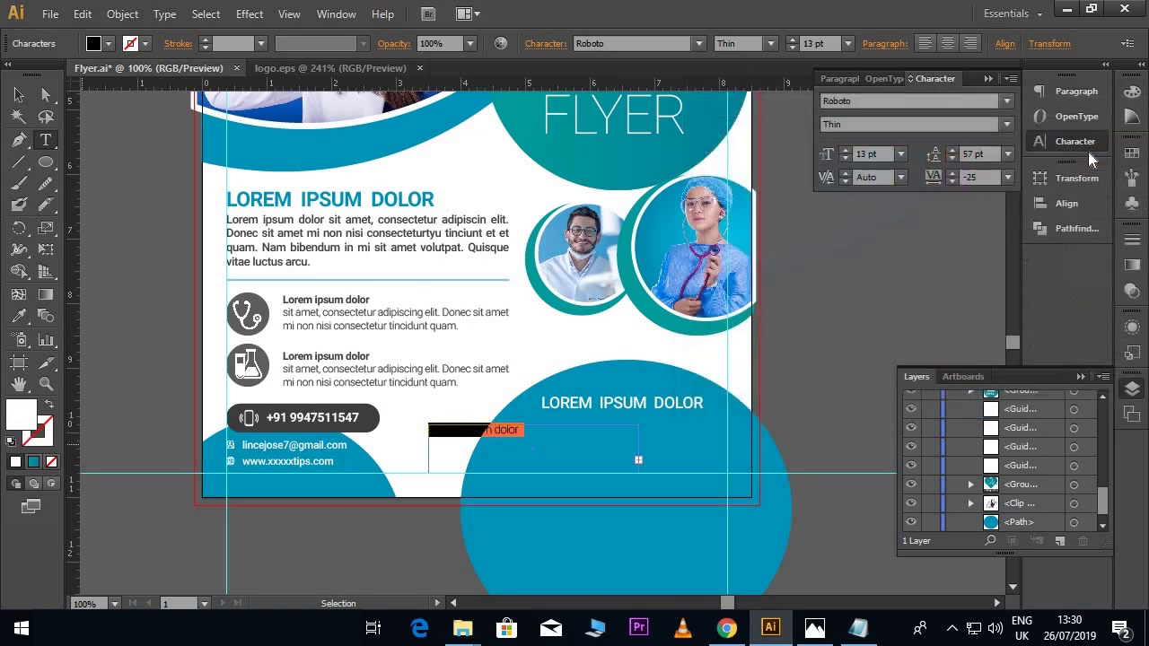
Step: Move the text frame under the LOREM IPSUM DOLOR heading and set leading to Auto
left_click(19, 94)
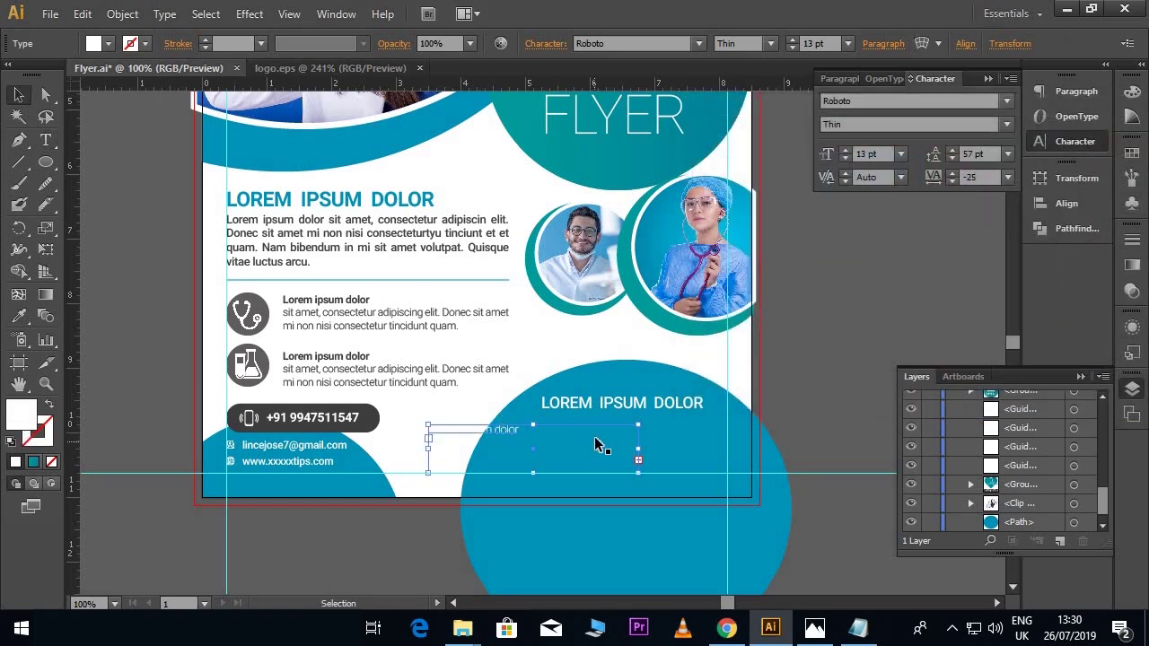
left_click_drag(536, 436, 624, 430)
double_click(604, 420)
key("ctrl+a")
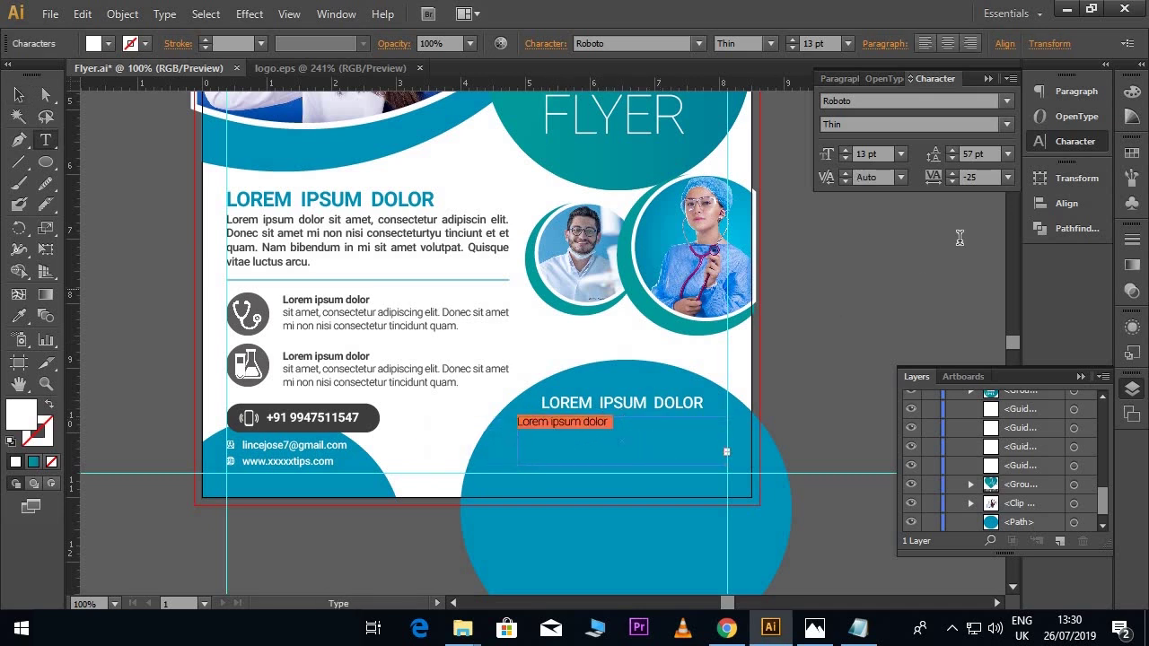
left_click(1008, 154)
left_click(1025, 197)
Step: Enlarge the frame to reveal the last line and remove the line break after 'dolor'
left_click(18, 94)
left_click(607, 423)
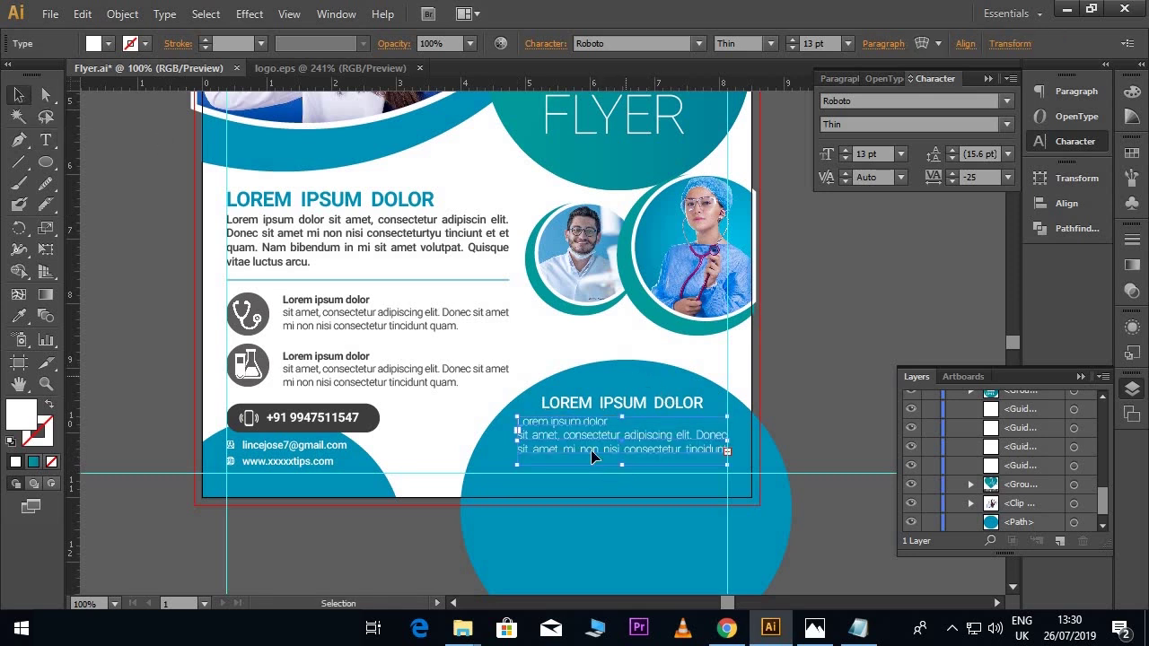
left_click_drag(621, 466, 619, 482)
double_click(520, 435)
key("BackSpace")
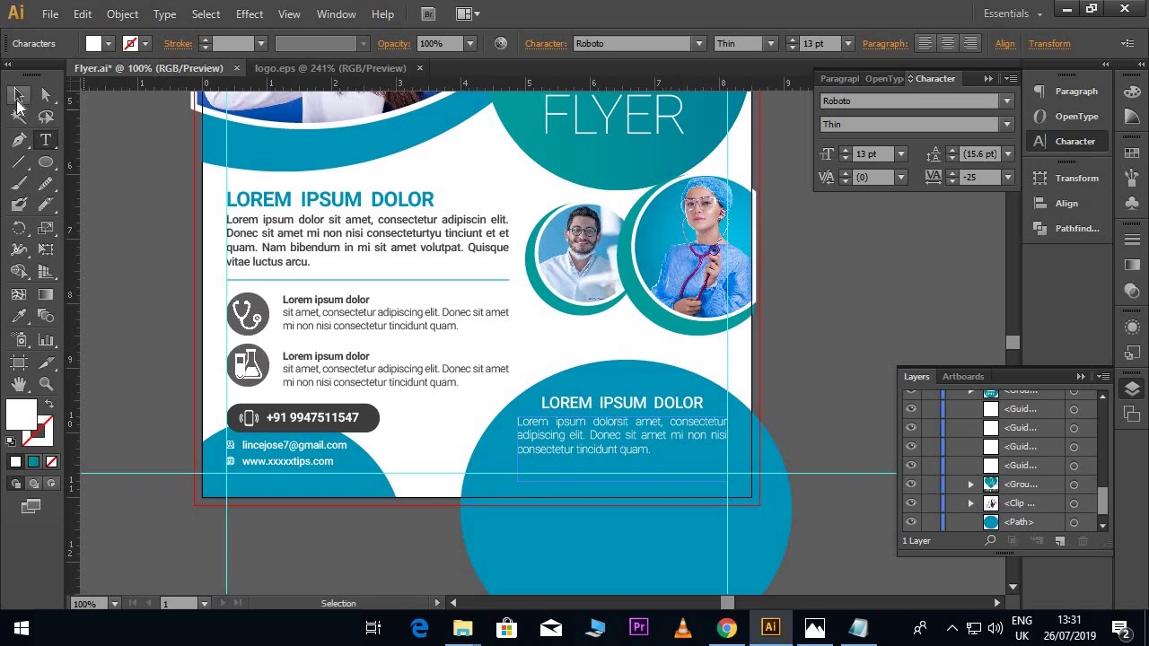
Step: Nudge the body text down and lower the LOREM IPSUM DOLOR heading above it
left_click(18, 95)
key("shift+Down")
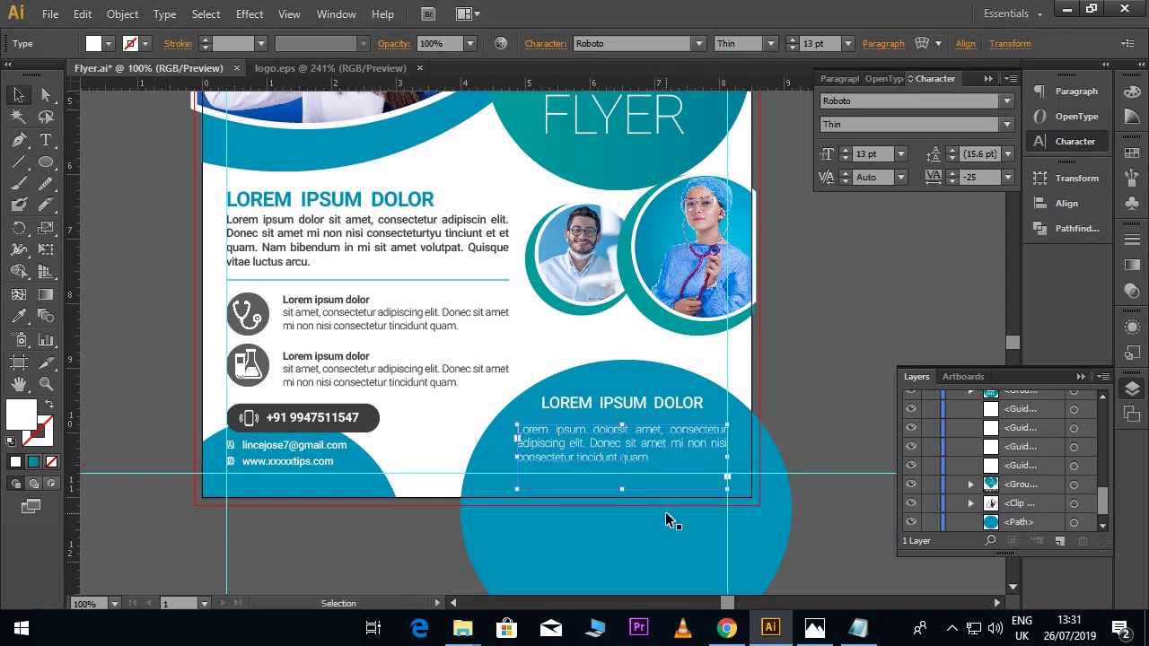
key("shift+Down")
left_click_drag(626, 405, 612, 422)
key("ctrl+shift+a")
scroll(615, 449, "up", 1)
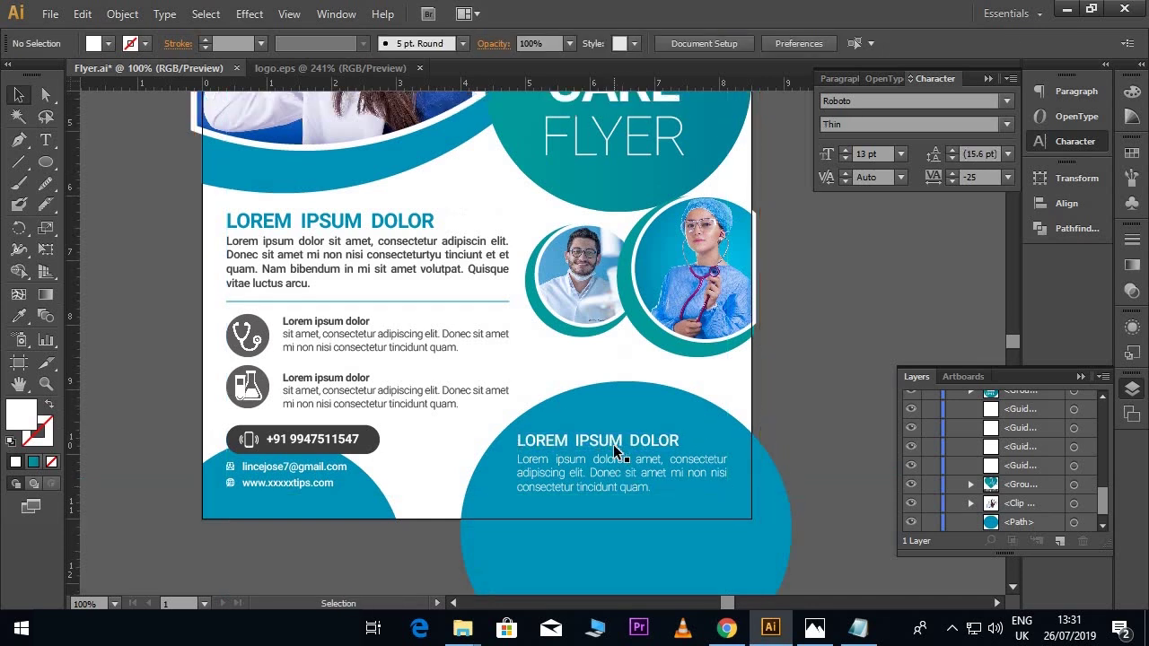
scroll(615, 449, "up", 1)
Step: Knife-cut the blue circle along the artboard's right and bottom edges and delete the outside piece
left_click(620, 431)
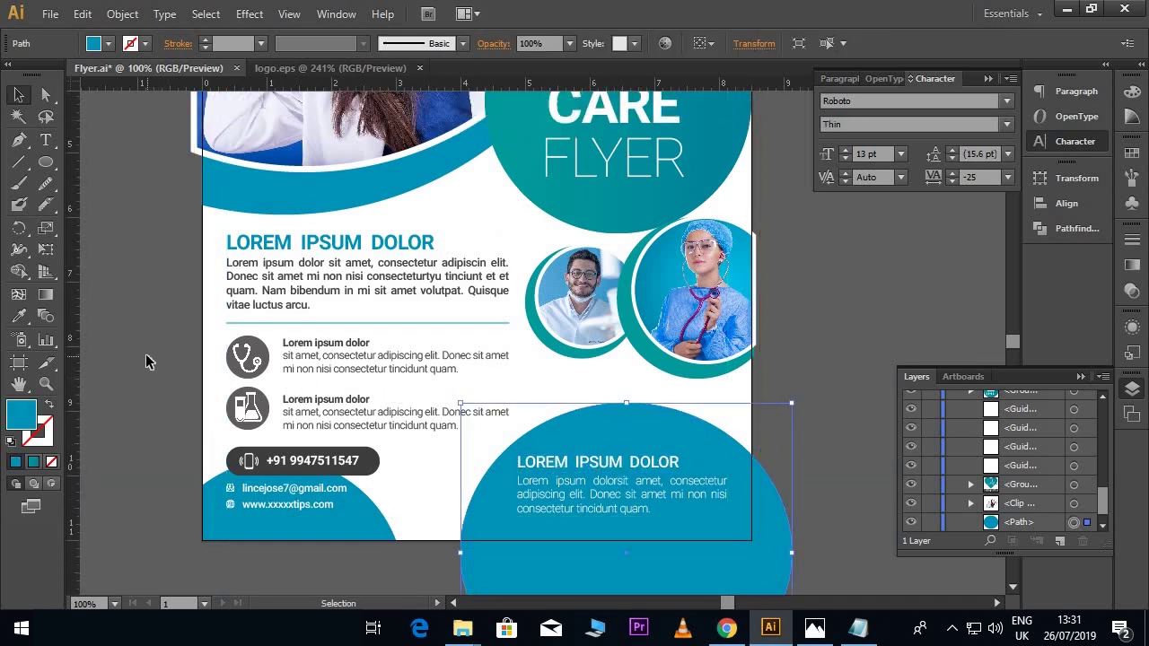
left_click(45, 206)
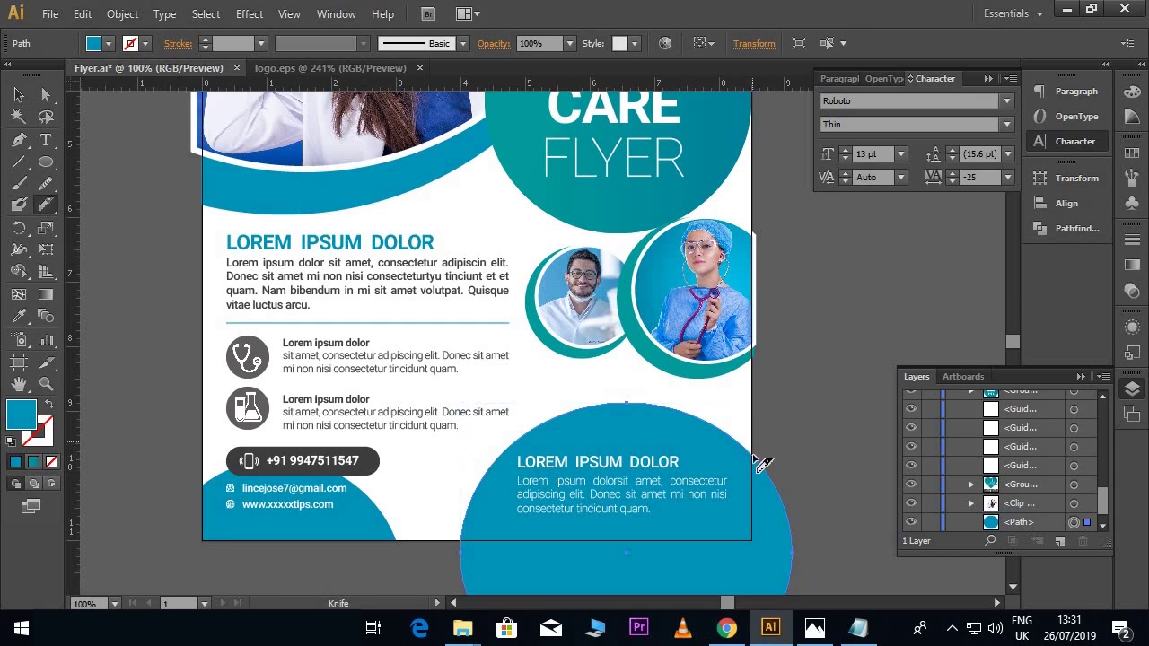
mouse_move(759, 567)
left_mouse_down()
mouse_move(464, 550)
mouse_move(786, 548)
left_mouse_up()
left_click(19, 95)
left_click(782, 538)
key("Delete")
Step: Scale the two photo circles up slightly and nudge them left and down
key("ctrl+minus")
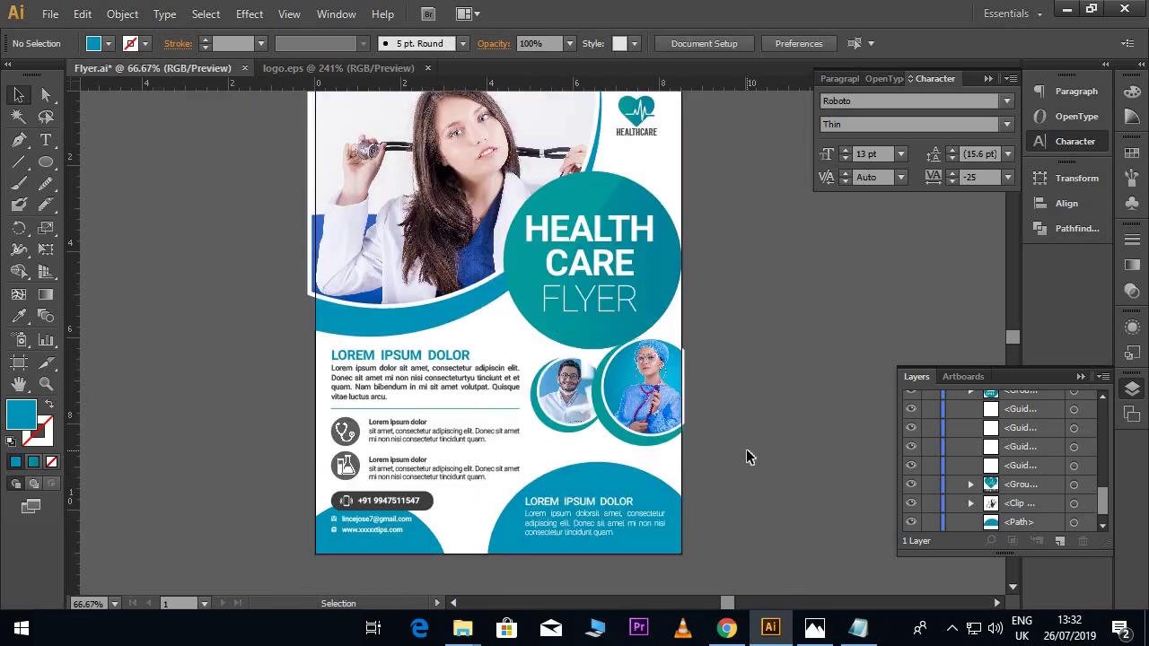
left_click(570, 446)
key("Down")
key("Down")
key("Down")
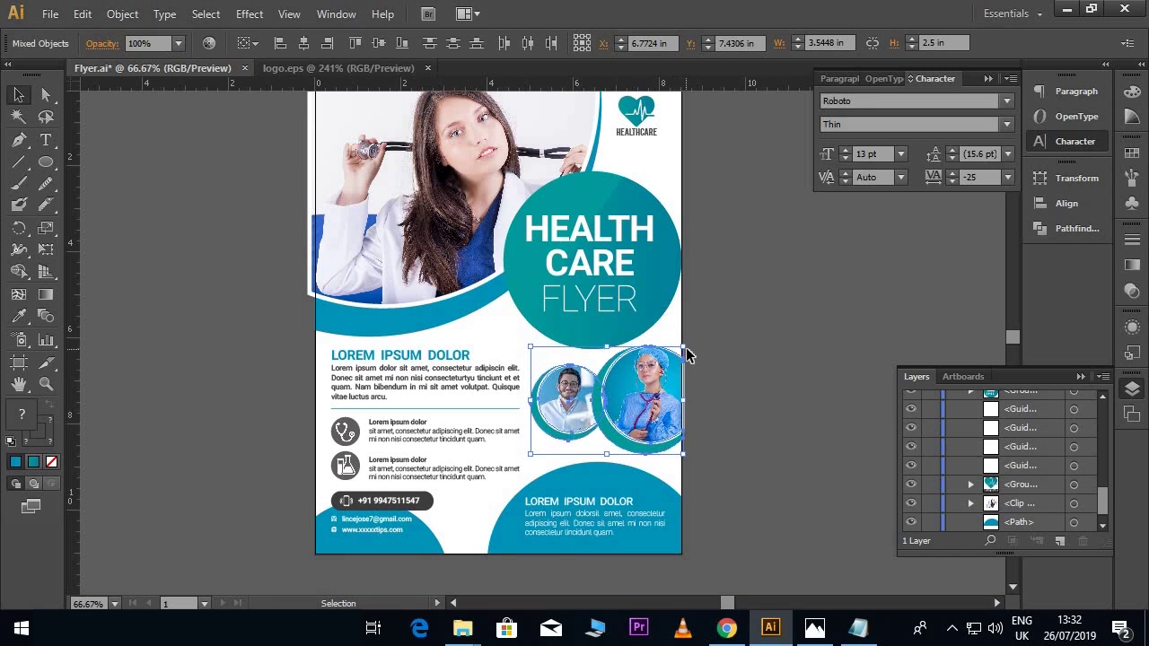
left_click_drag(685, 349, 712, 350)
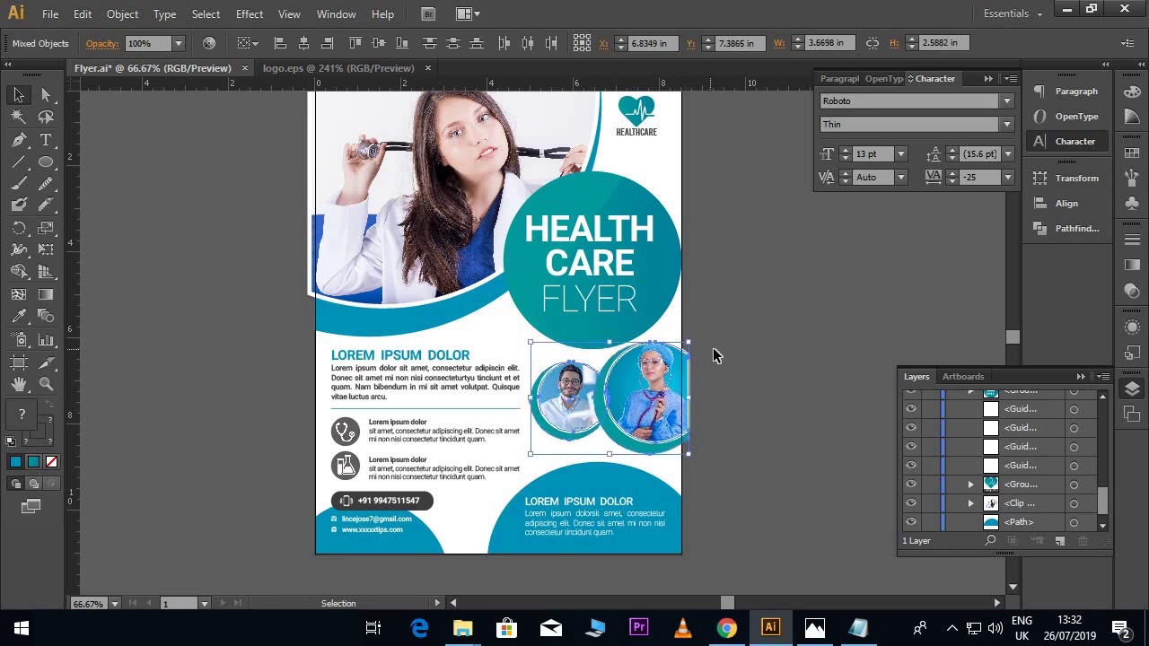
key("Left")
key("Left")
key("Down")
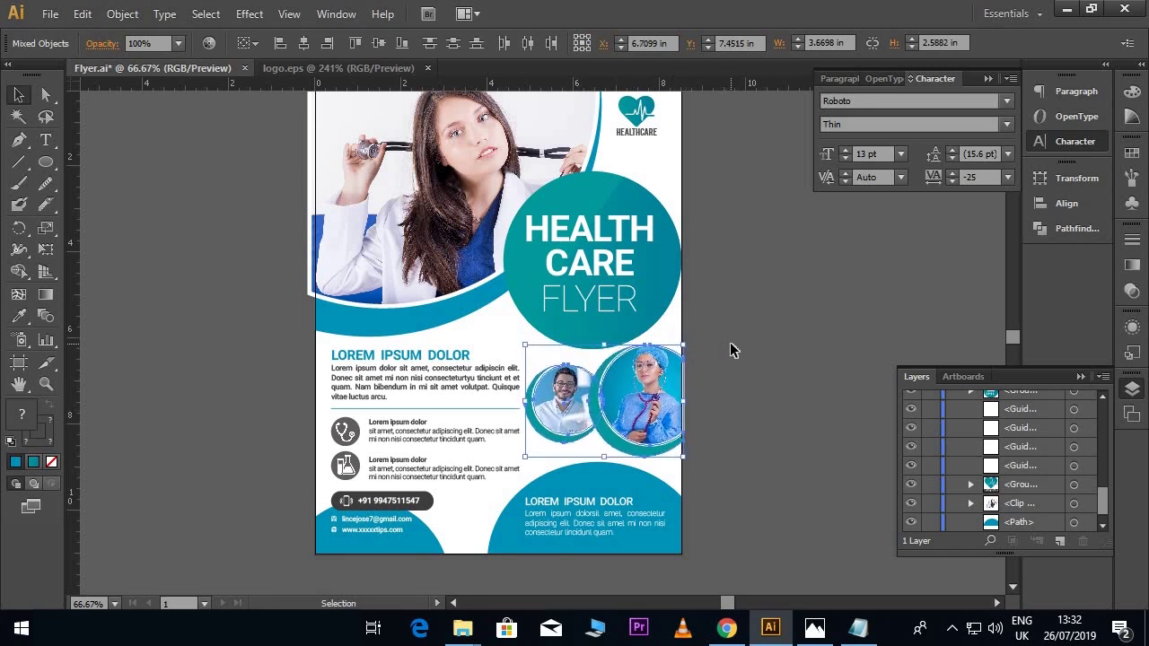
left_click(731, 350)
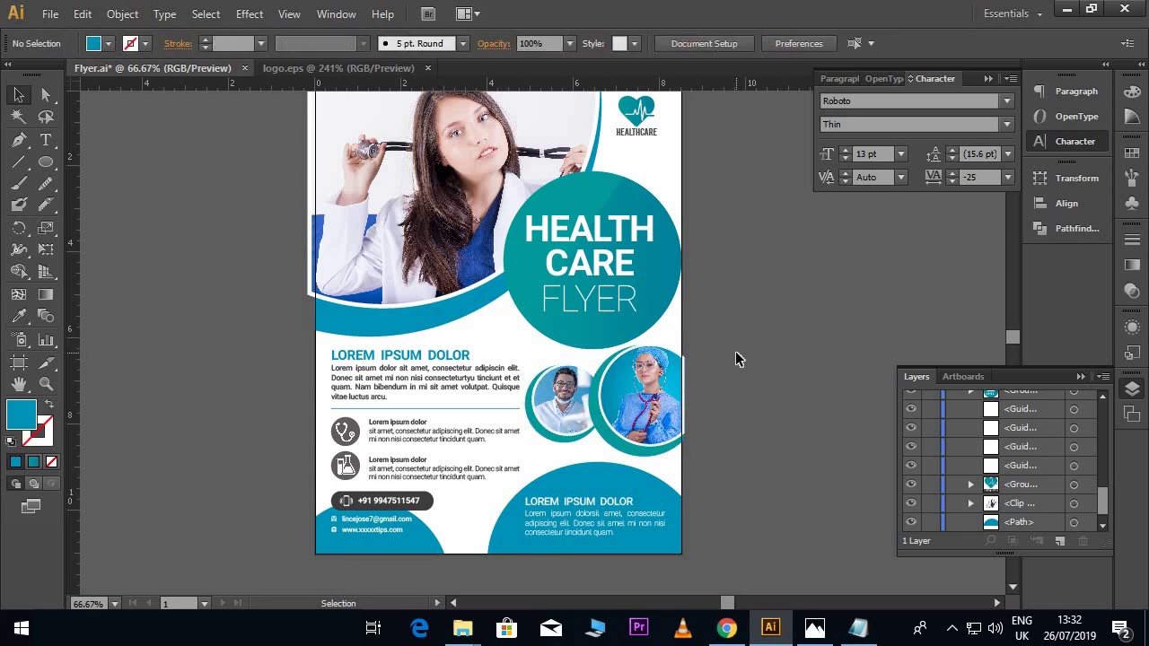
scroll(736, 359, "up", 2)
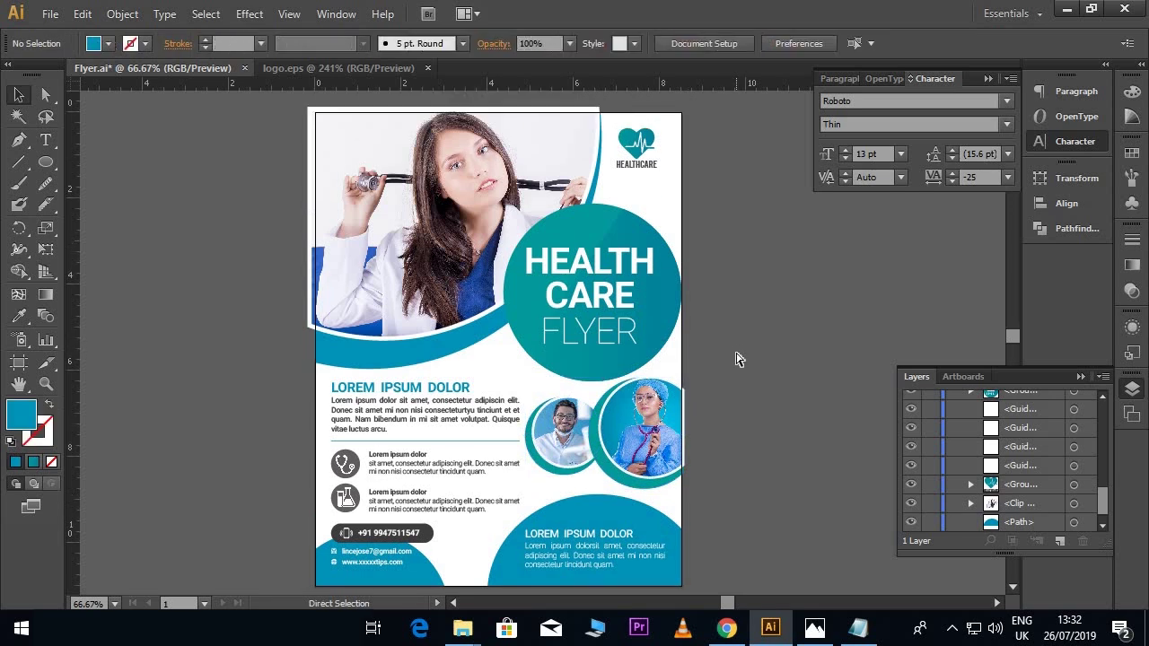
Step: Group all the flyer artwork and draw a rectangle covering the whole artboard
key("ctrl+a")
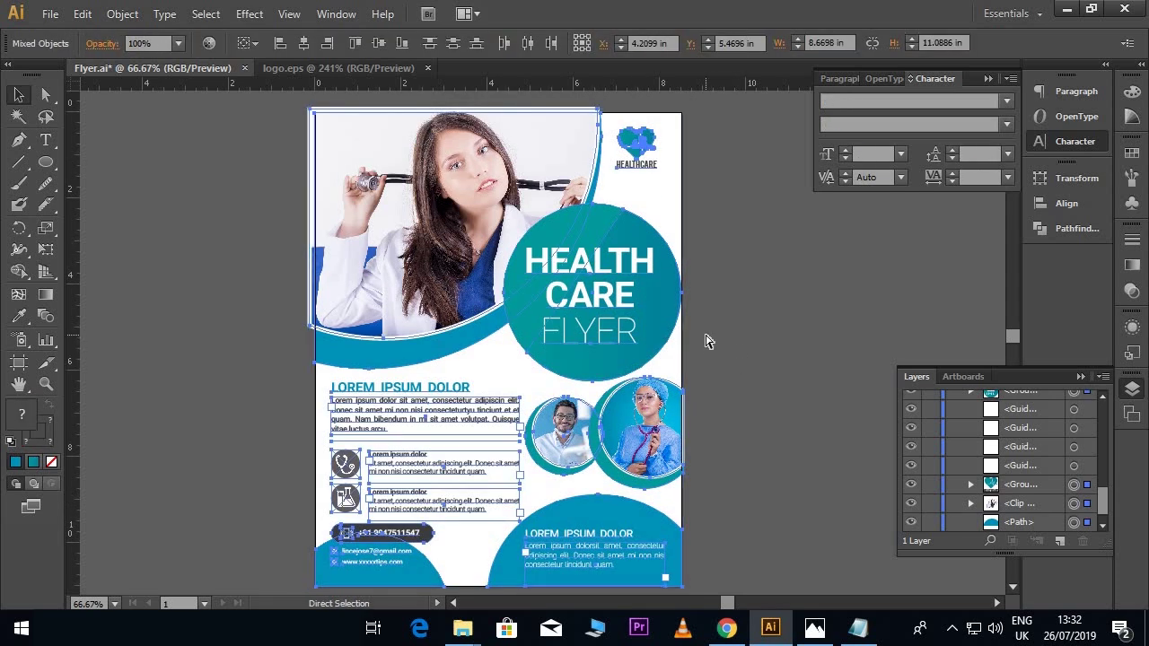
key("ctrl+g")
key("ctrl+h")
left_click(744, 310)
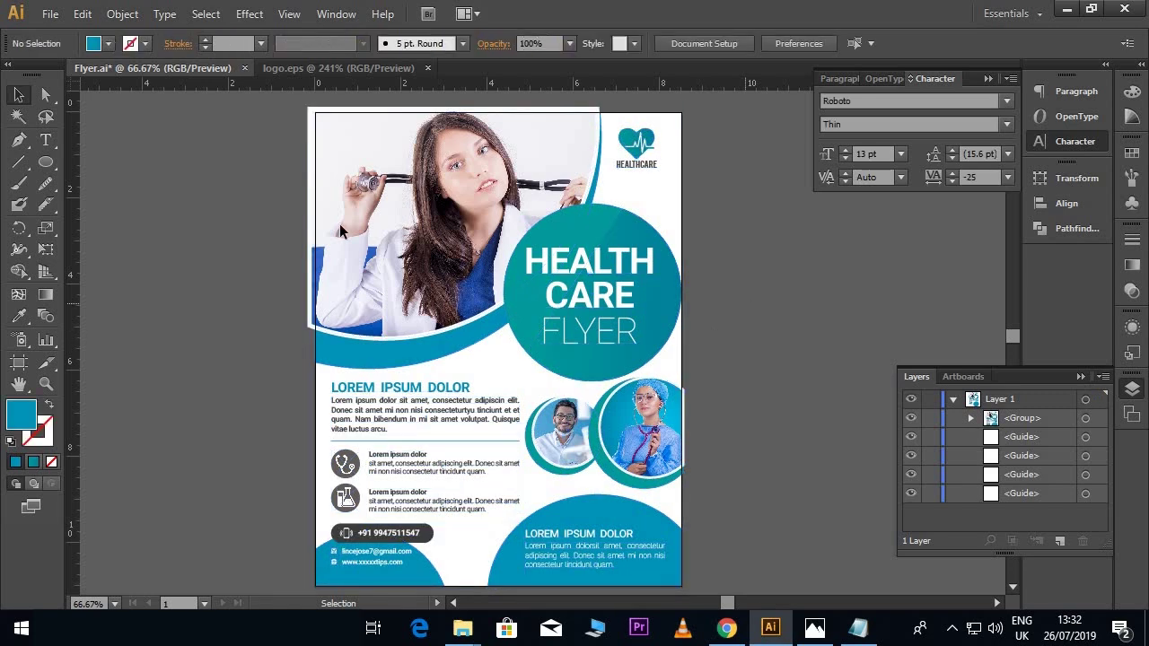
left_click_drag(46, 161, 86, 164)
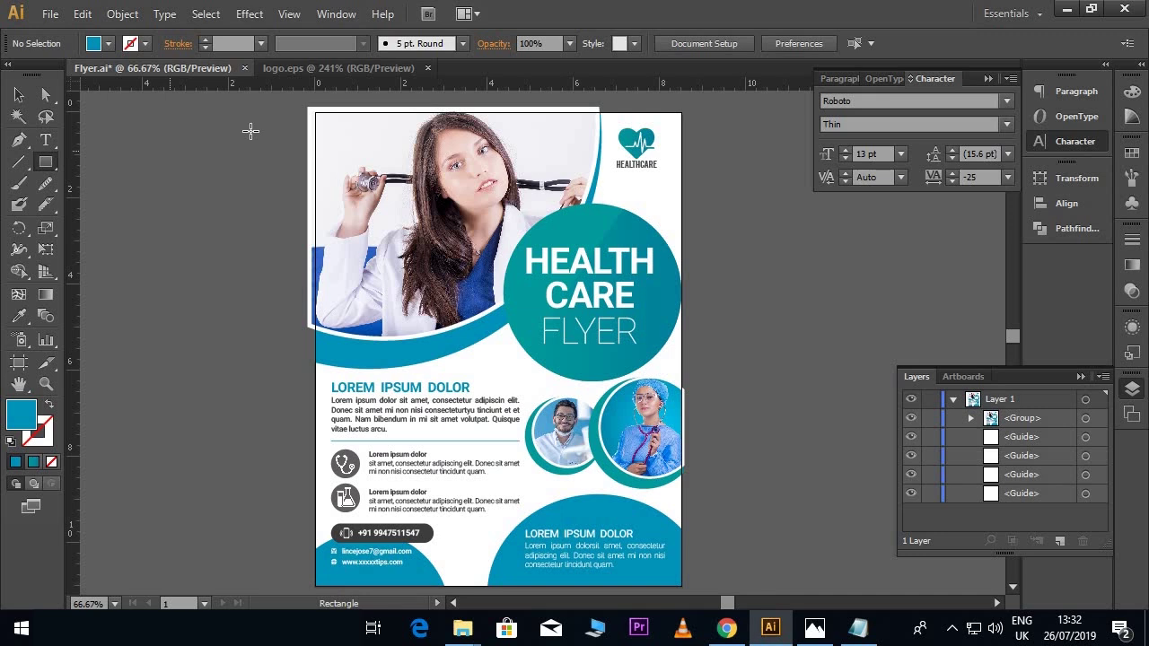
left_click_drag(314, 110, 682, 587)
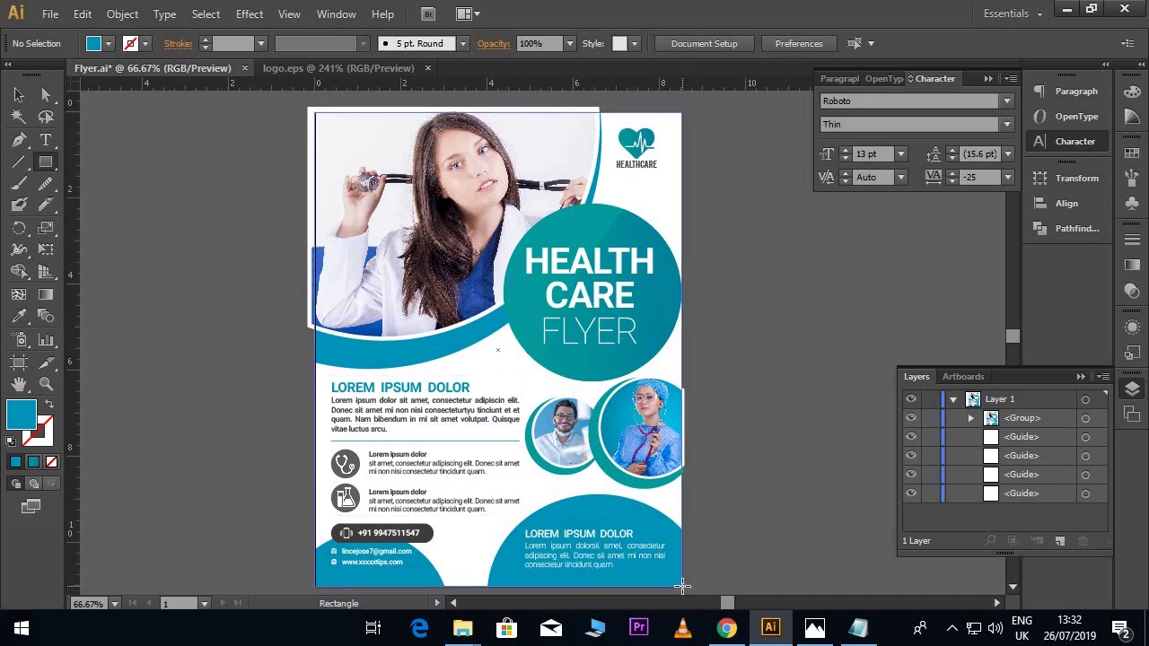
Step: Select the rectangle with the flyer group and make a clipping mask
key("v")
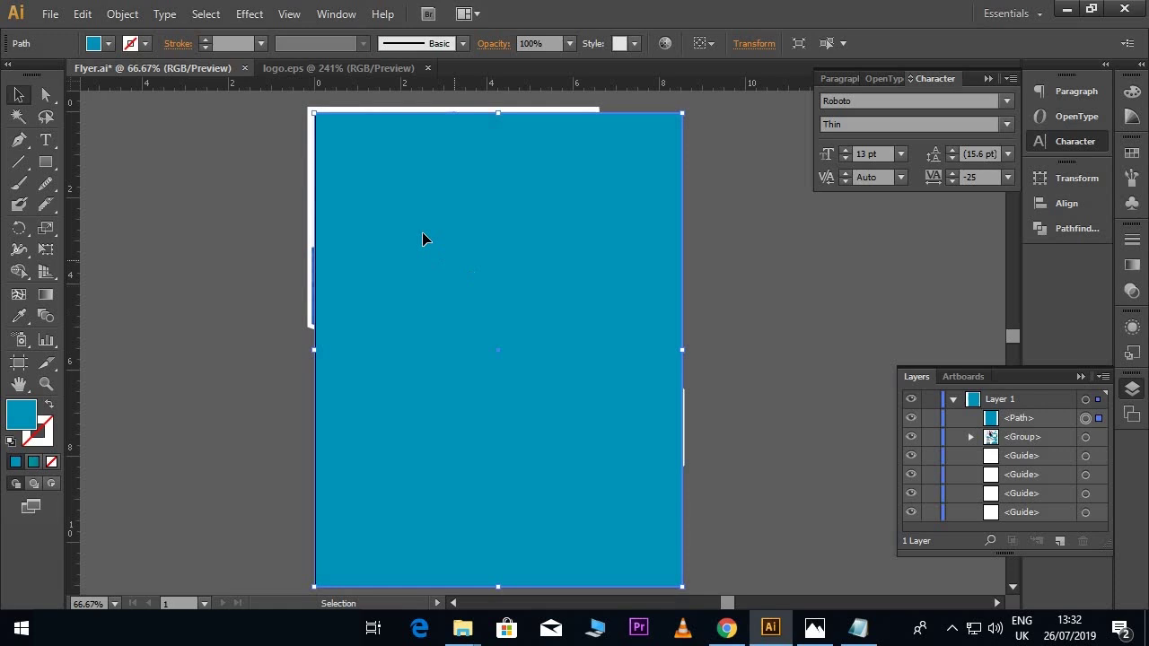
left_click(310, 217, "shift")
right_click(311, 219)
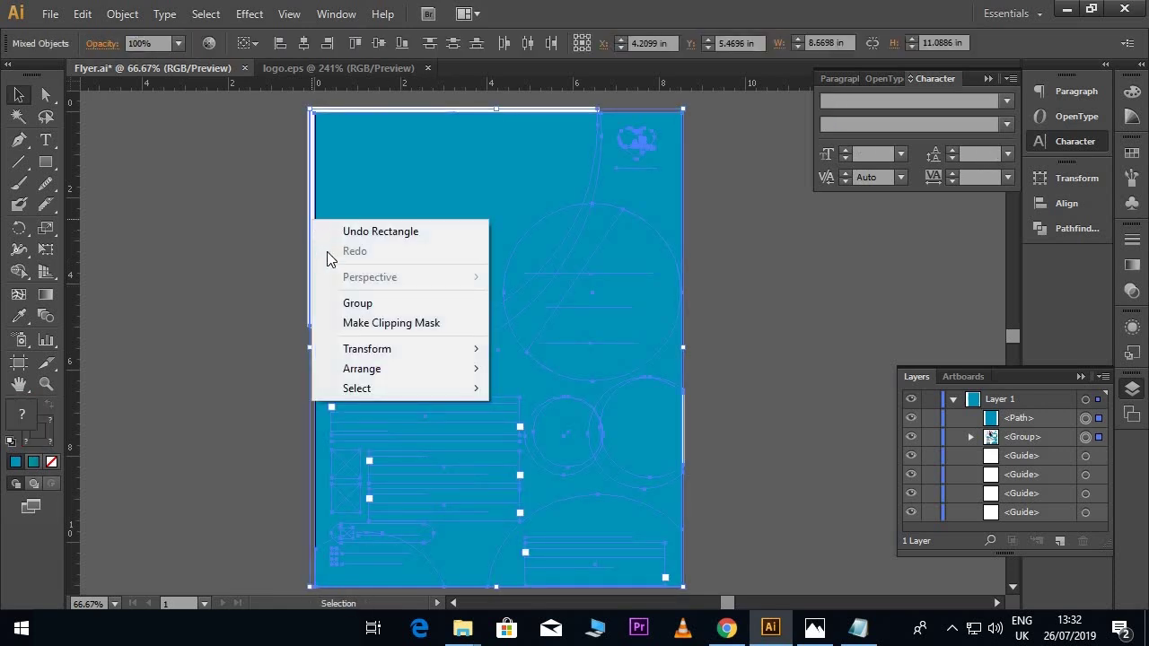
left_click(353, 323)
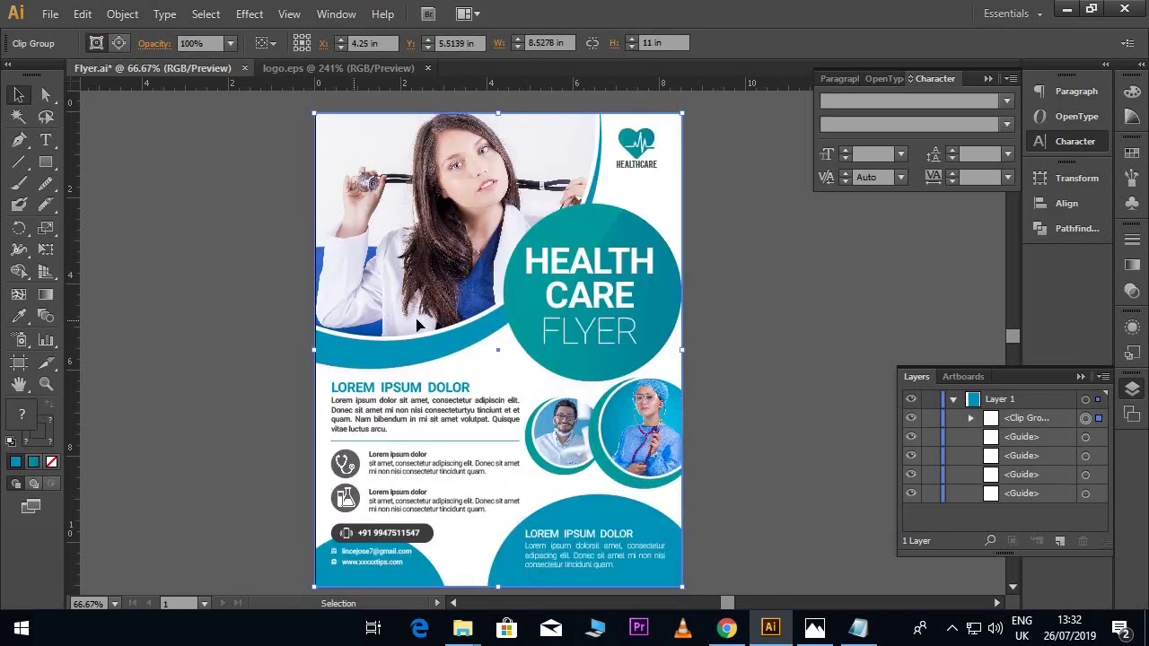
left_click(764, 299)
scroll(767, 299, "down", 1)
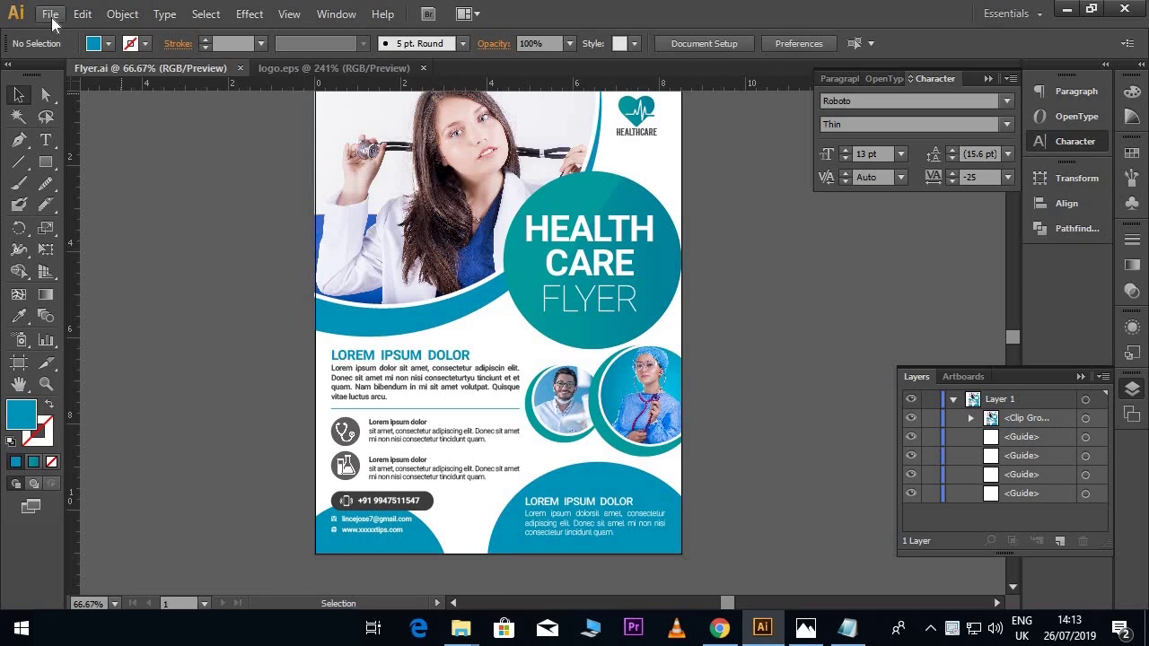
Step: Save a copy of the flyer with Adobe PDF as the file format
left_click(52, 16)
left_click(91, 178)
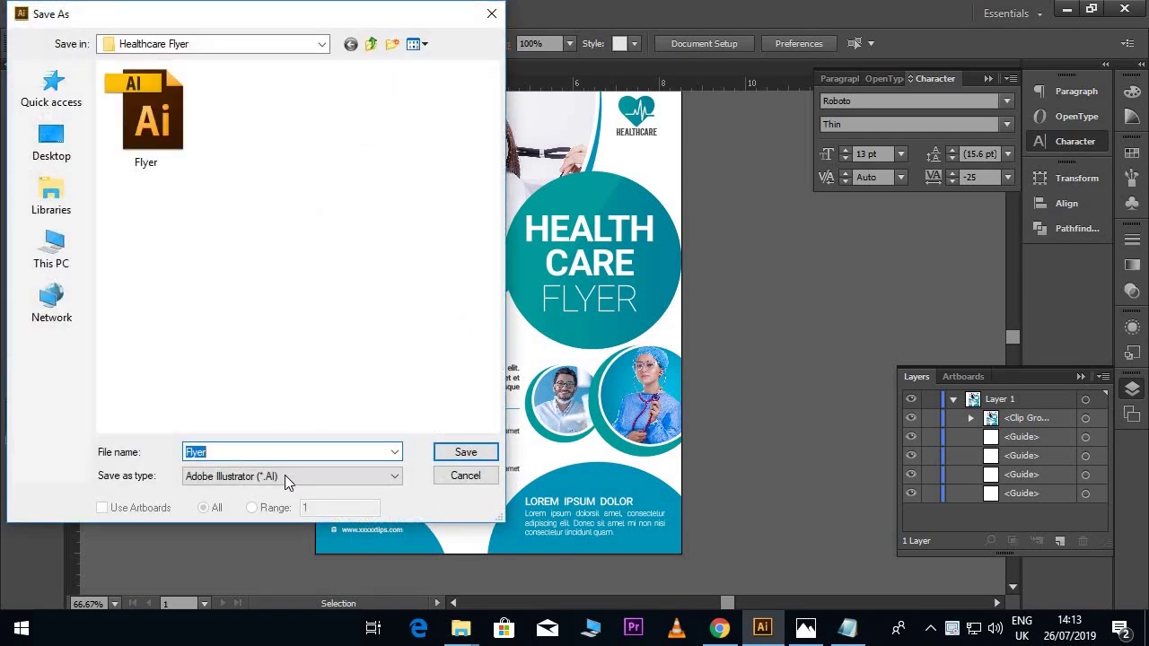
left_click(287, 481)
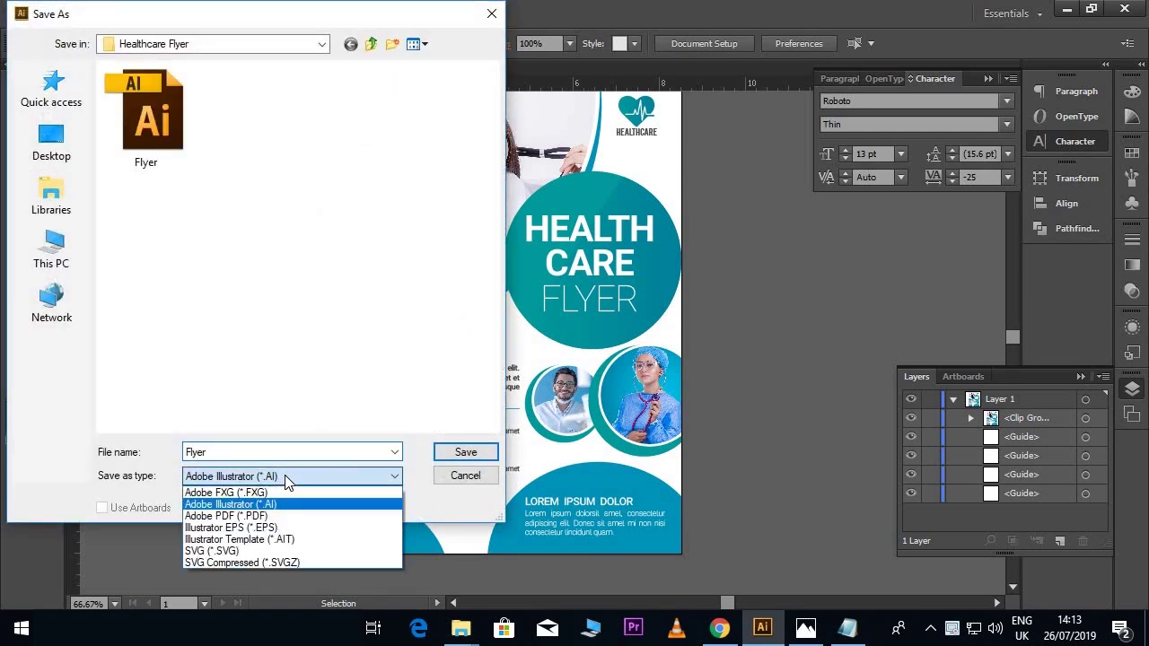
left_click(273, 526)
left_click(458, 455)
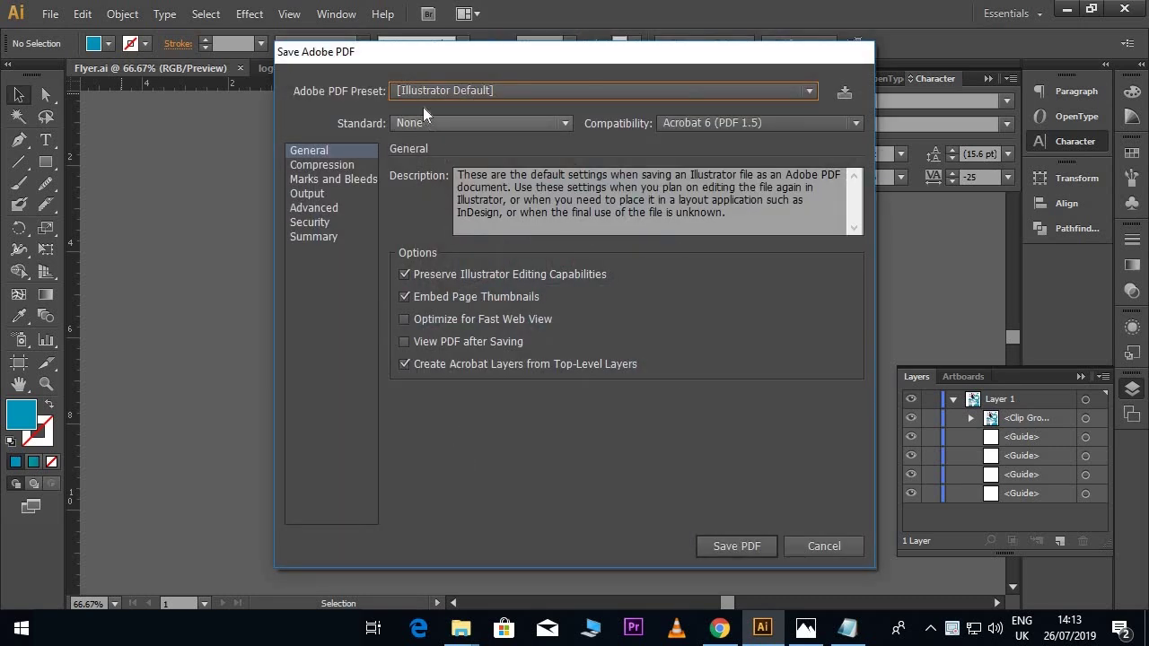
Step: Choose the [Press Quality] preset, verify Compression and Output settings, and save the PDF
left_click(415, 93)
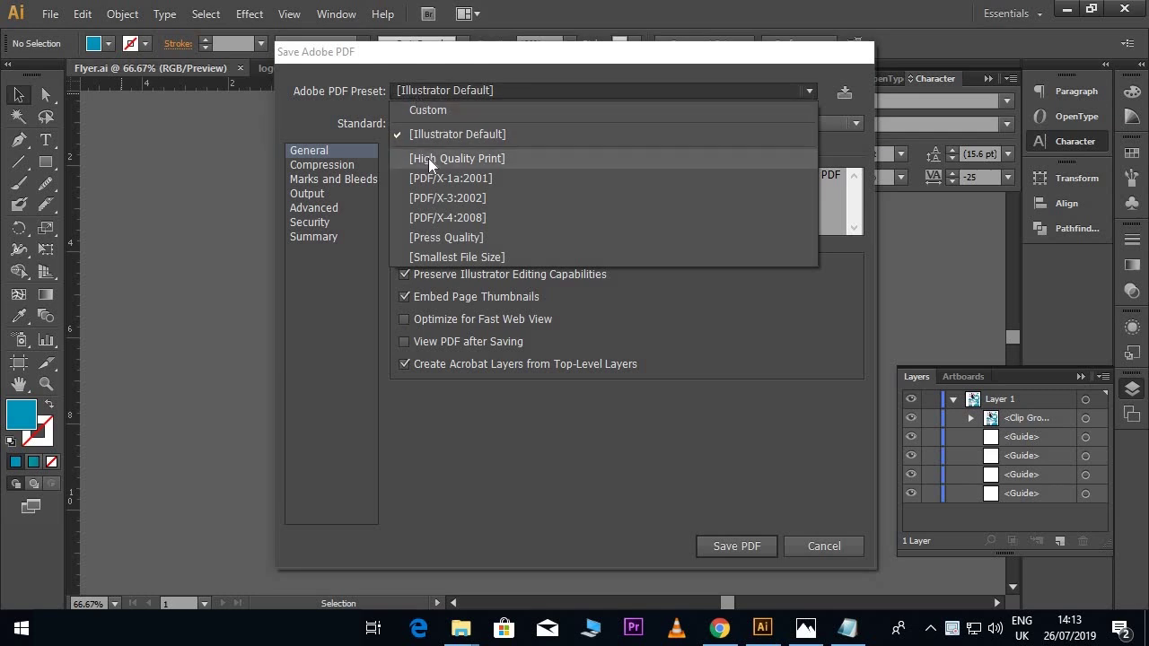
left_click(440, 238)
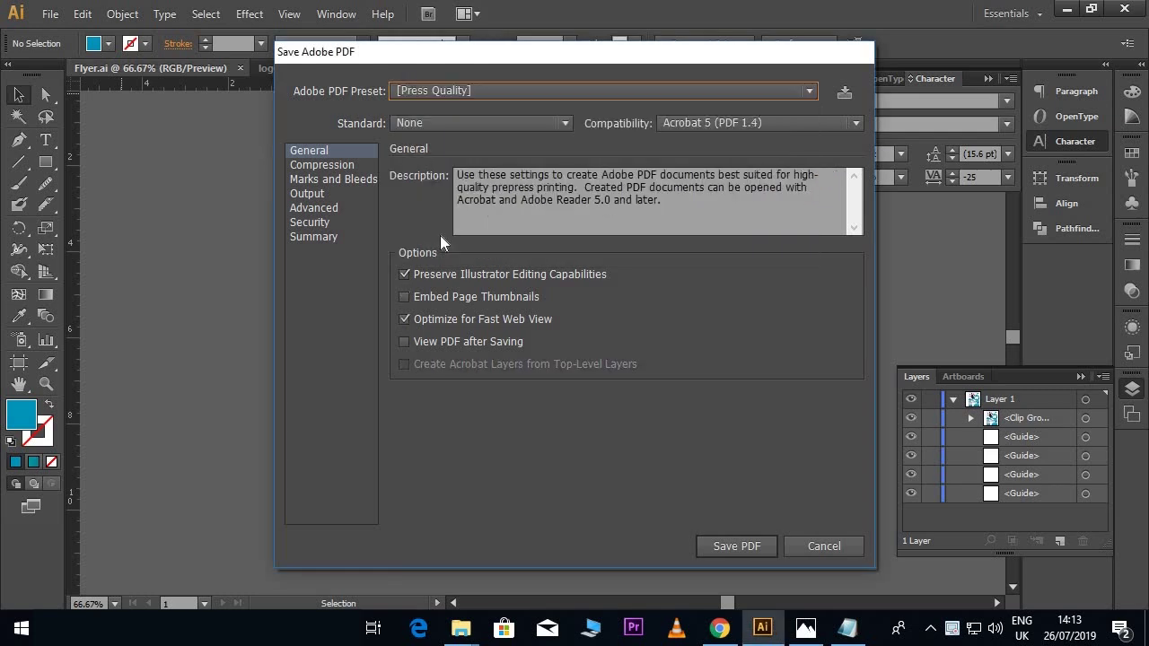
left_click(325, 166)
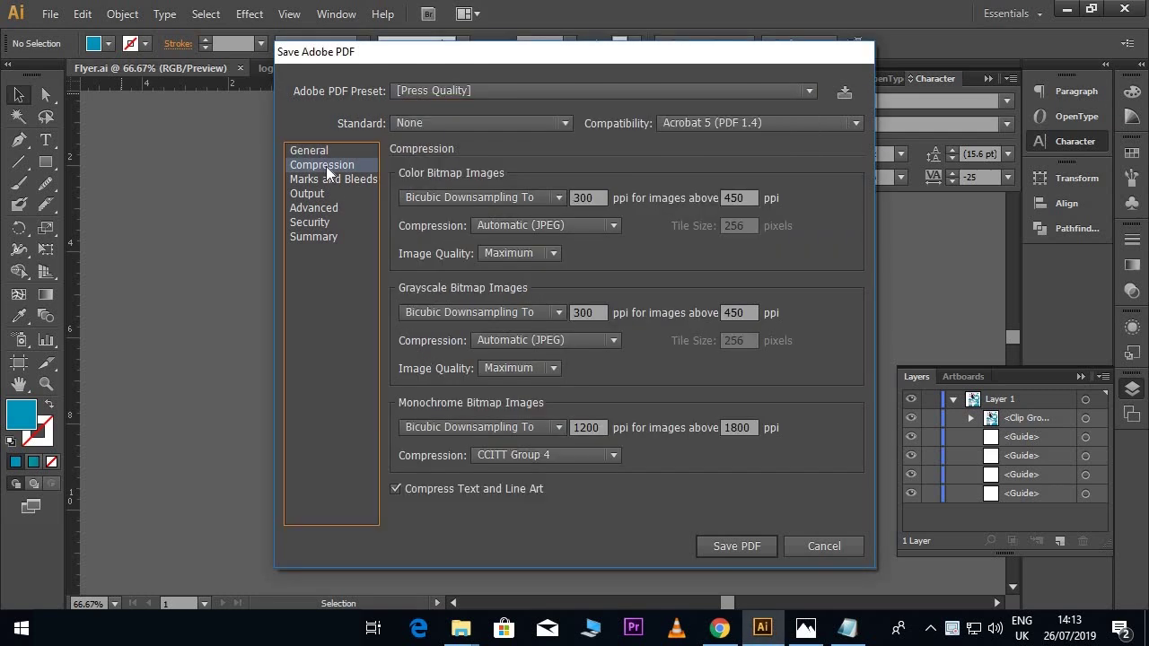
left_click(518, 259)
left_click(523, 370)
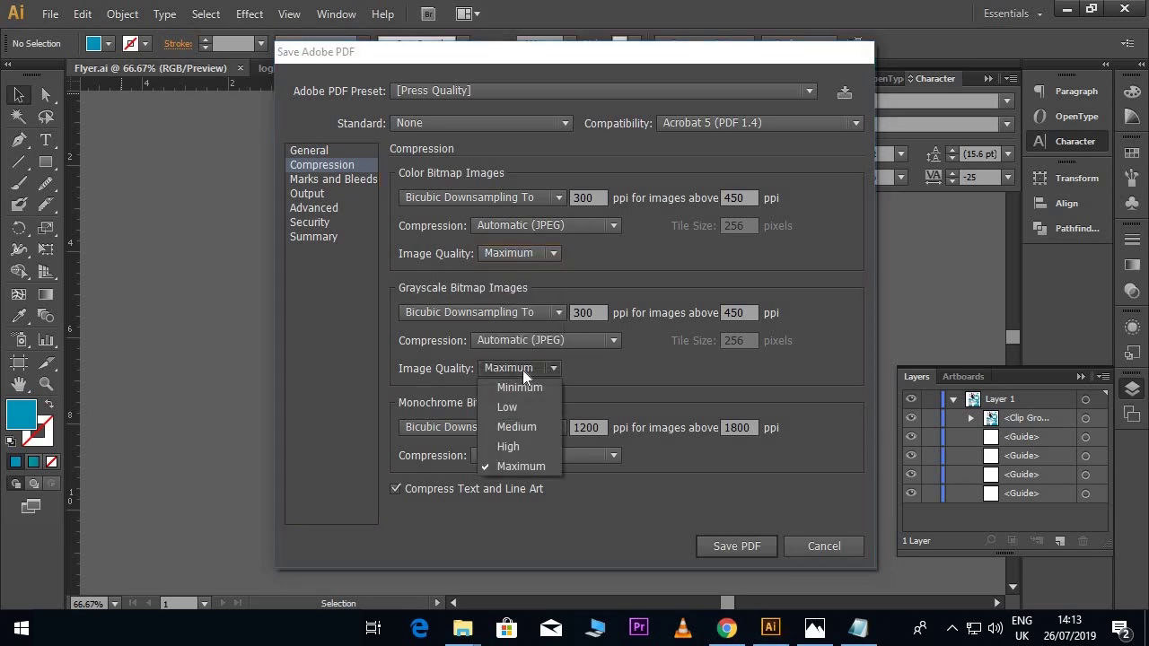
left_click(314, 195)
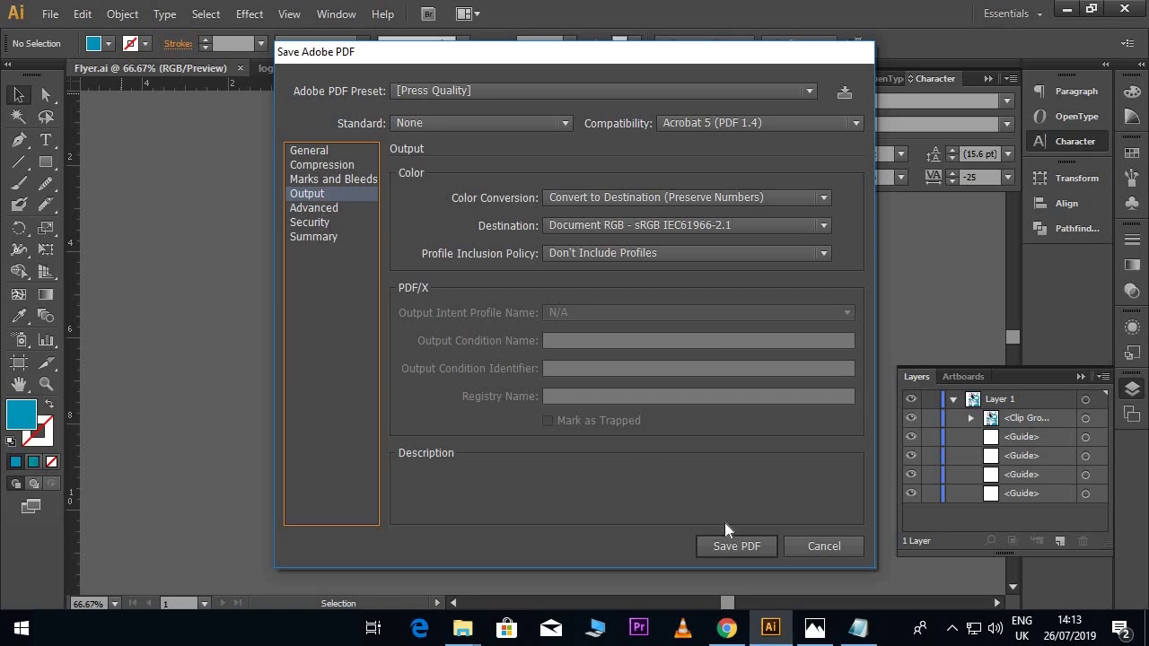
left_click(736, 544)
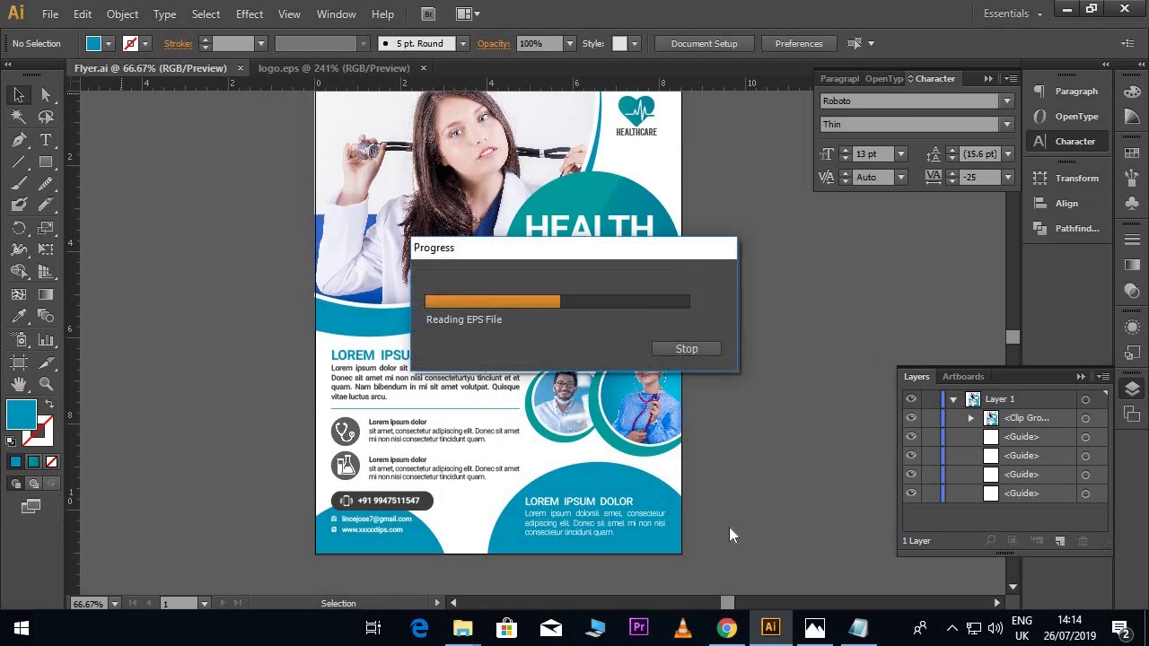